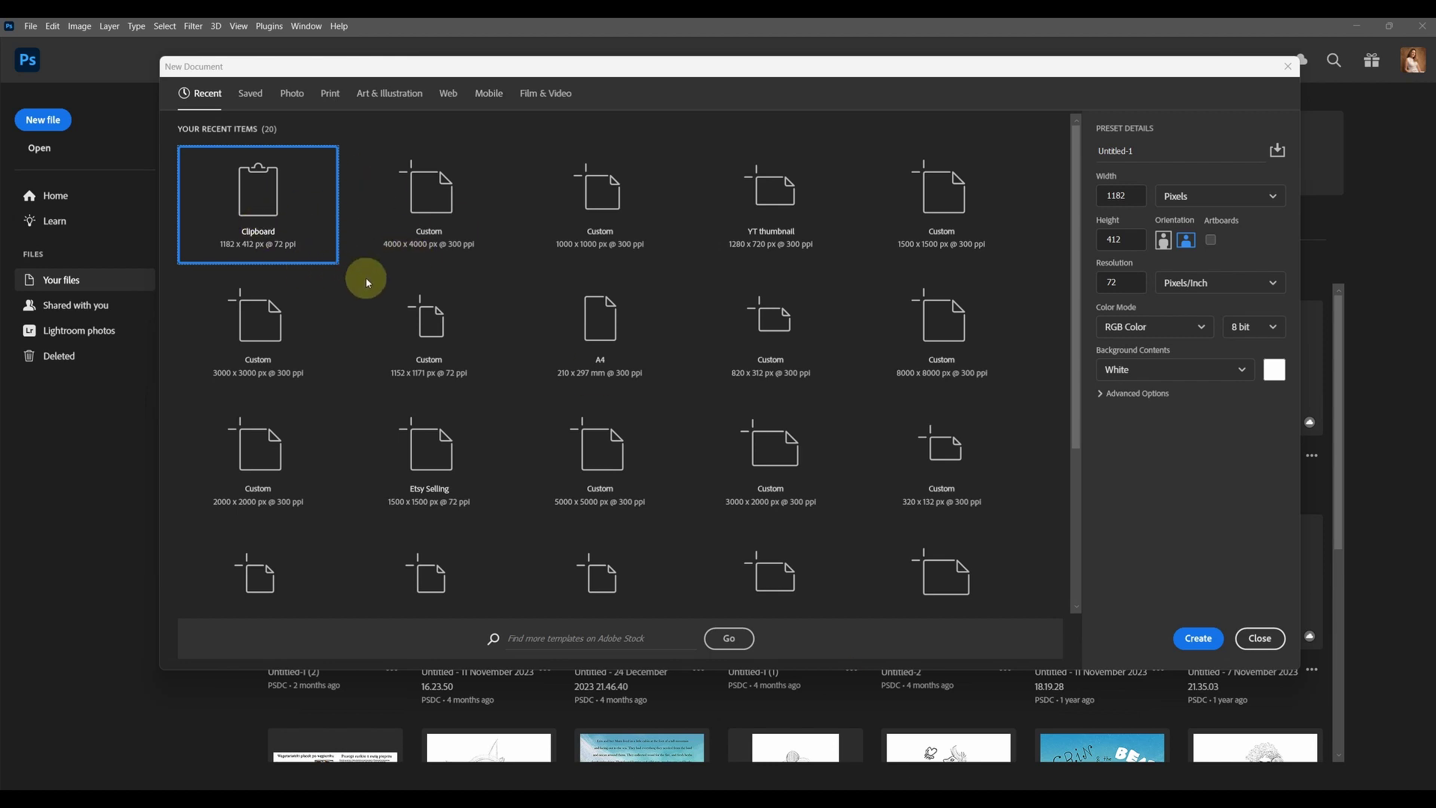
- Set the new document's width and height to 1000 pixels each
left_click(31, 27)
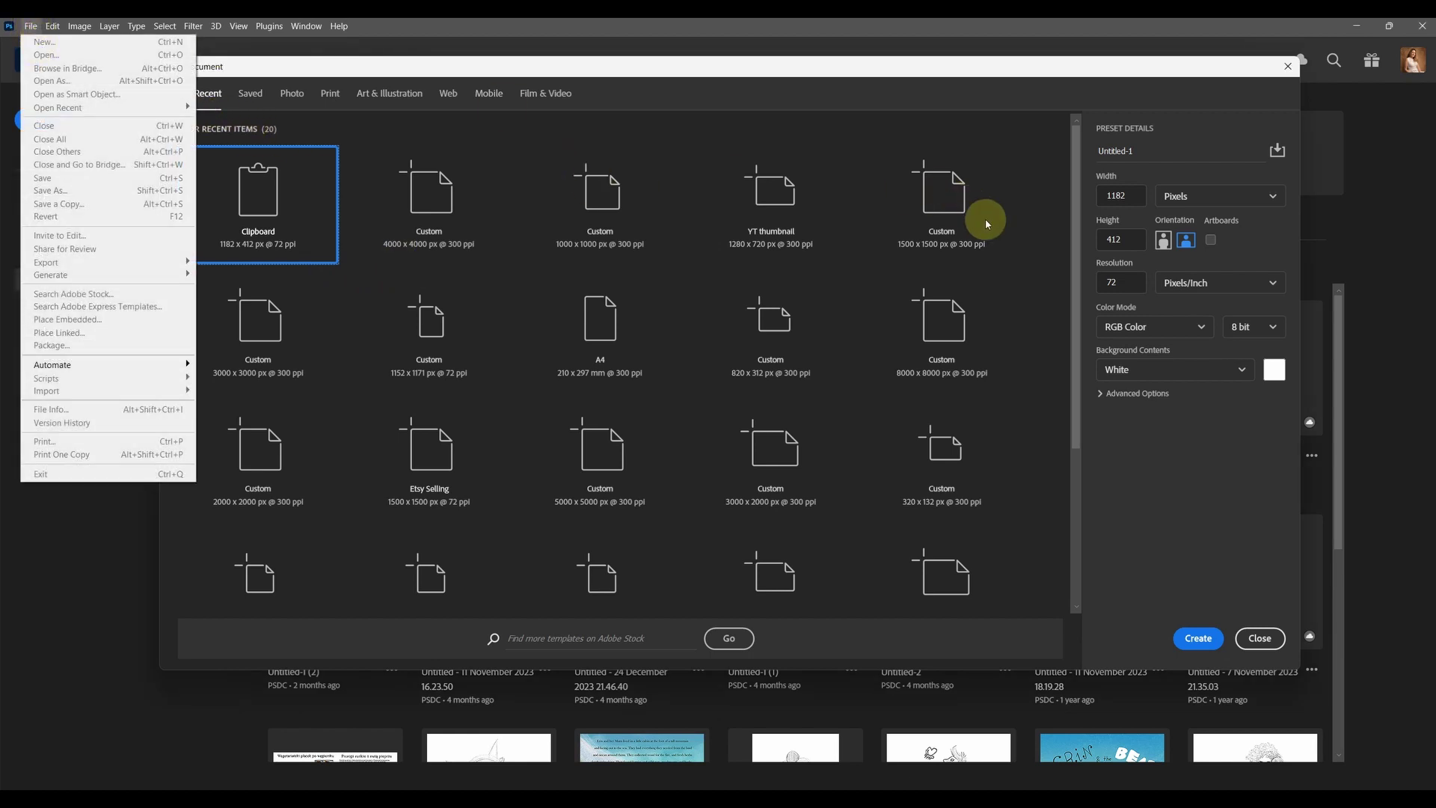
left_click(1132, 197)
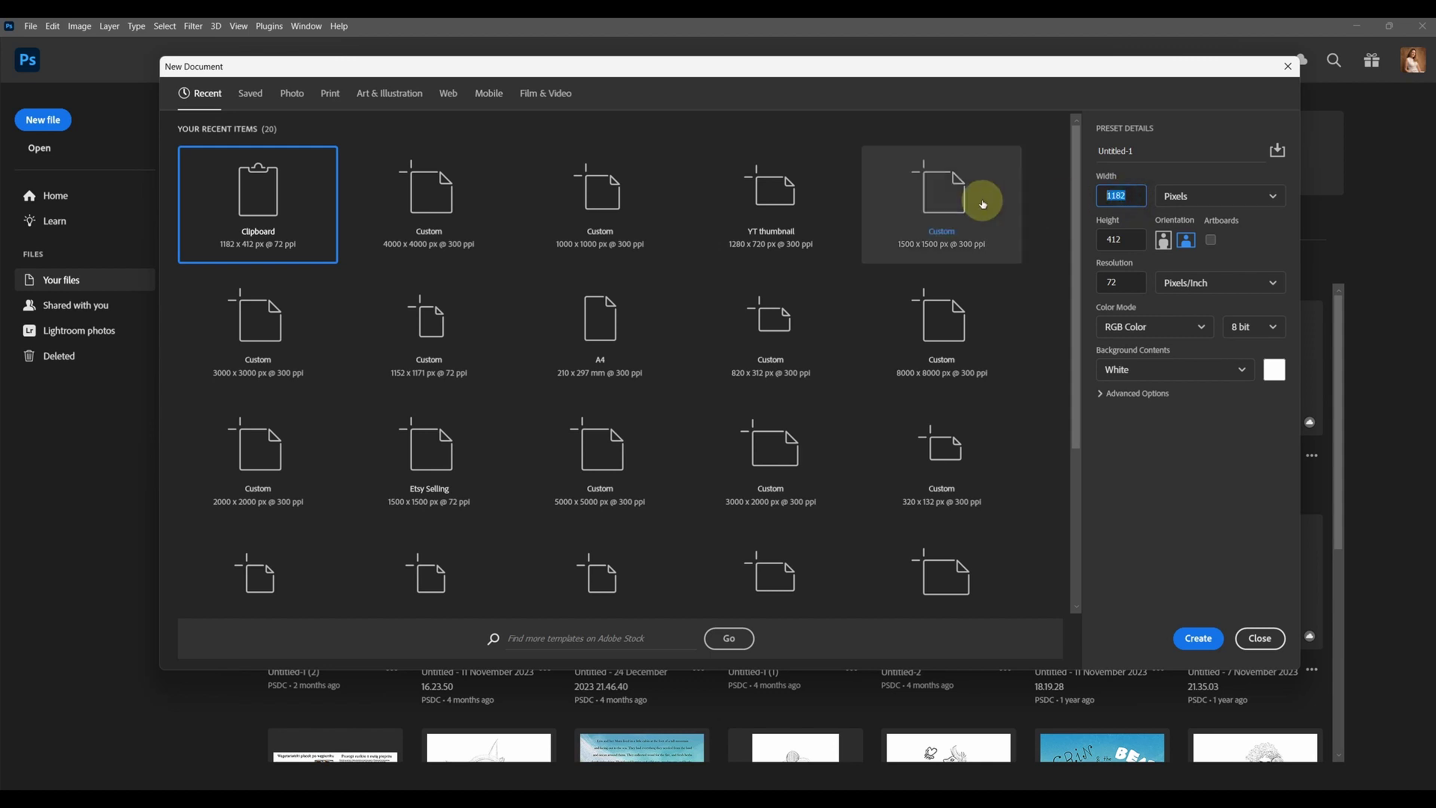
type("1000")
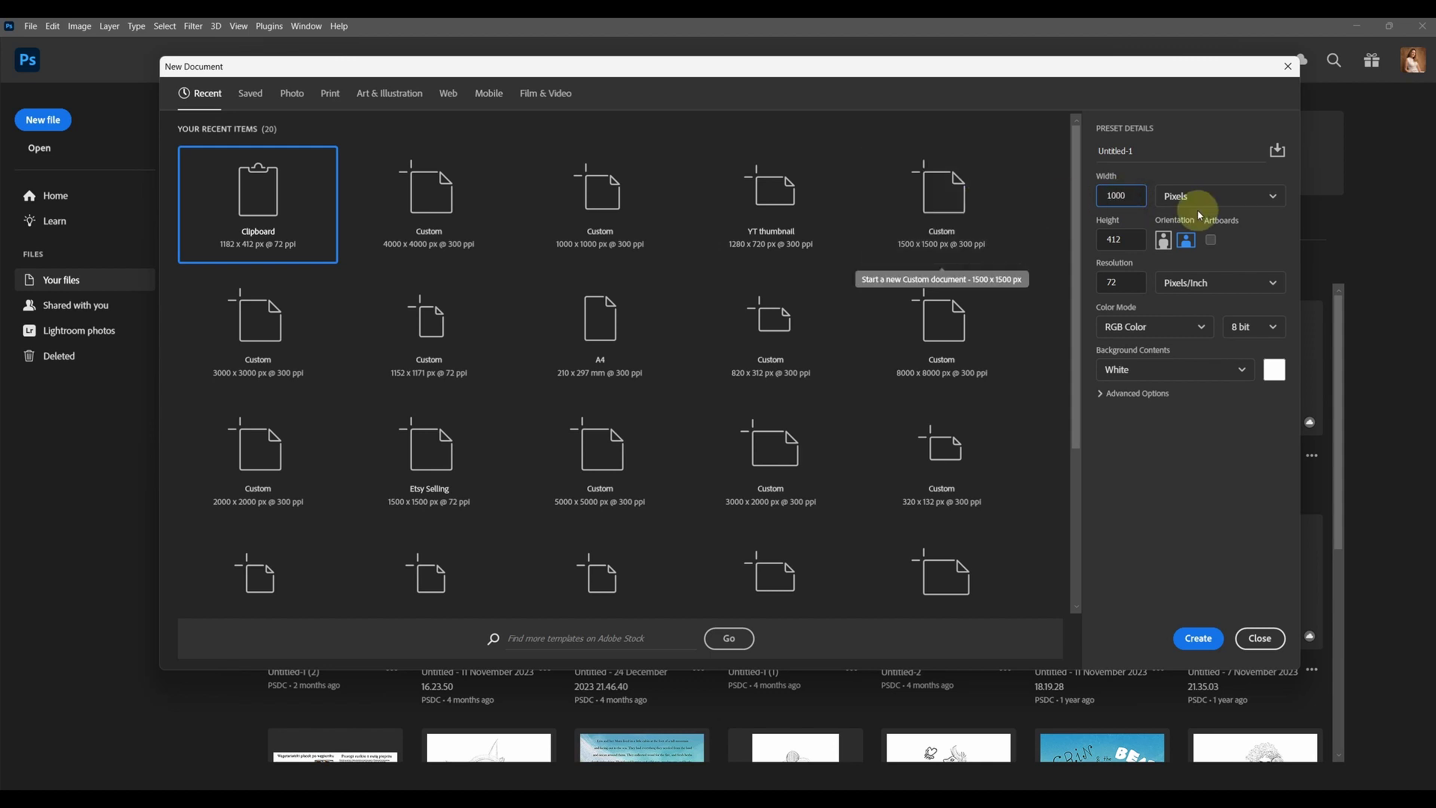
left_click(1138, 242)
type("1")
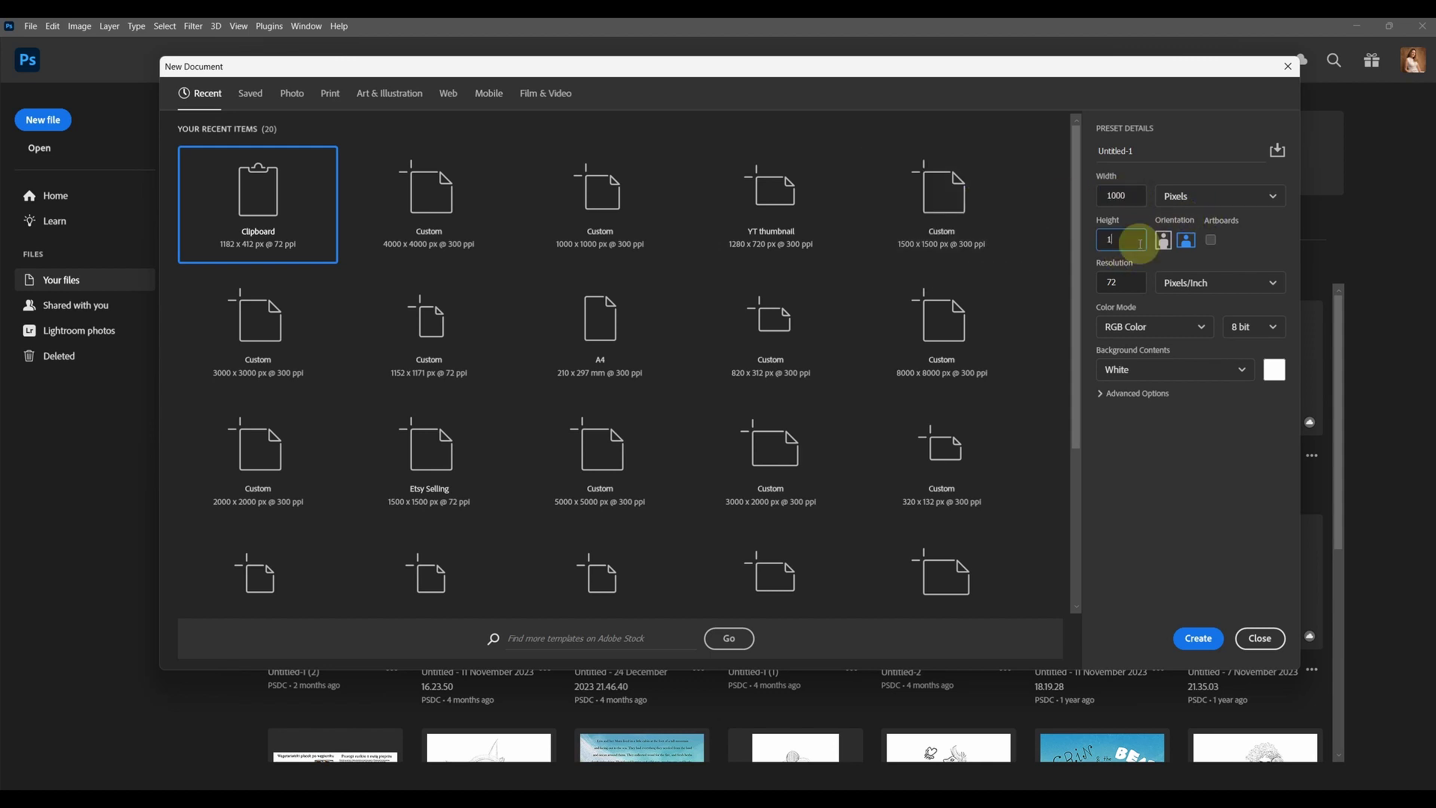
type("000")
- Set the resolution to 300 pixels/inch and the color mode to CMYK Color, and create the document
left_click(1126, 285)
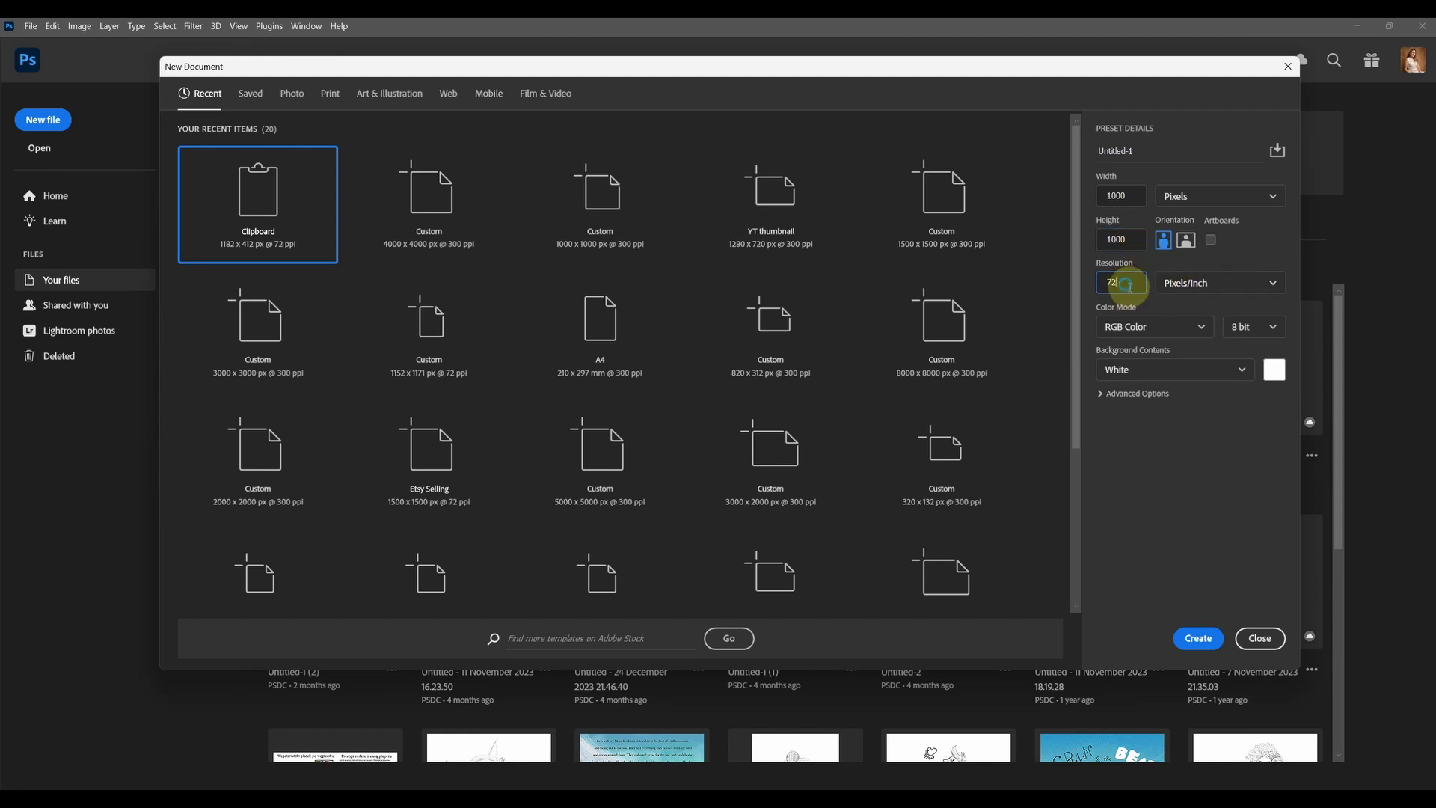
type("30")
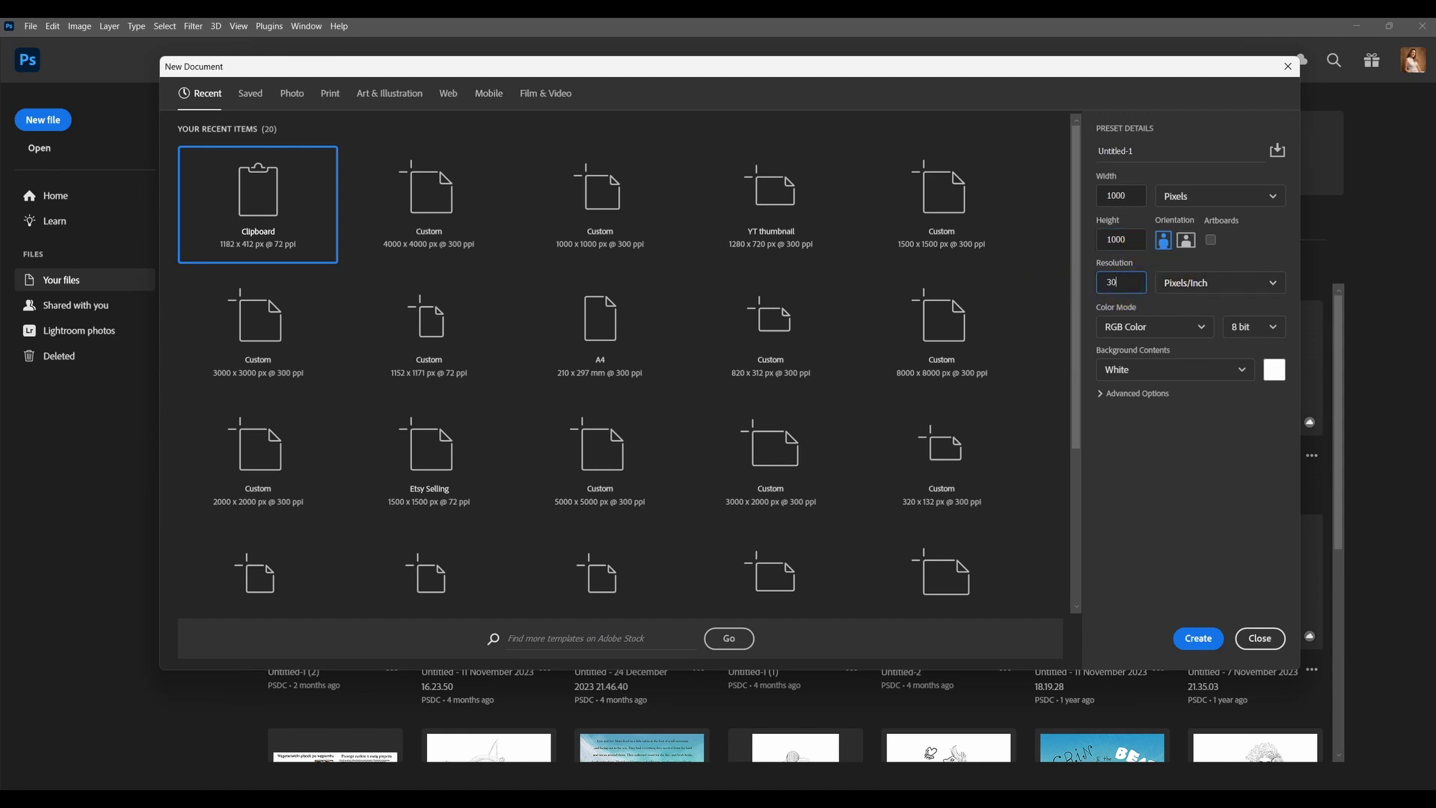
type("0")
left_click(1149, 325)
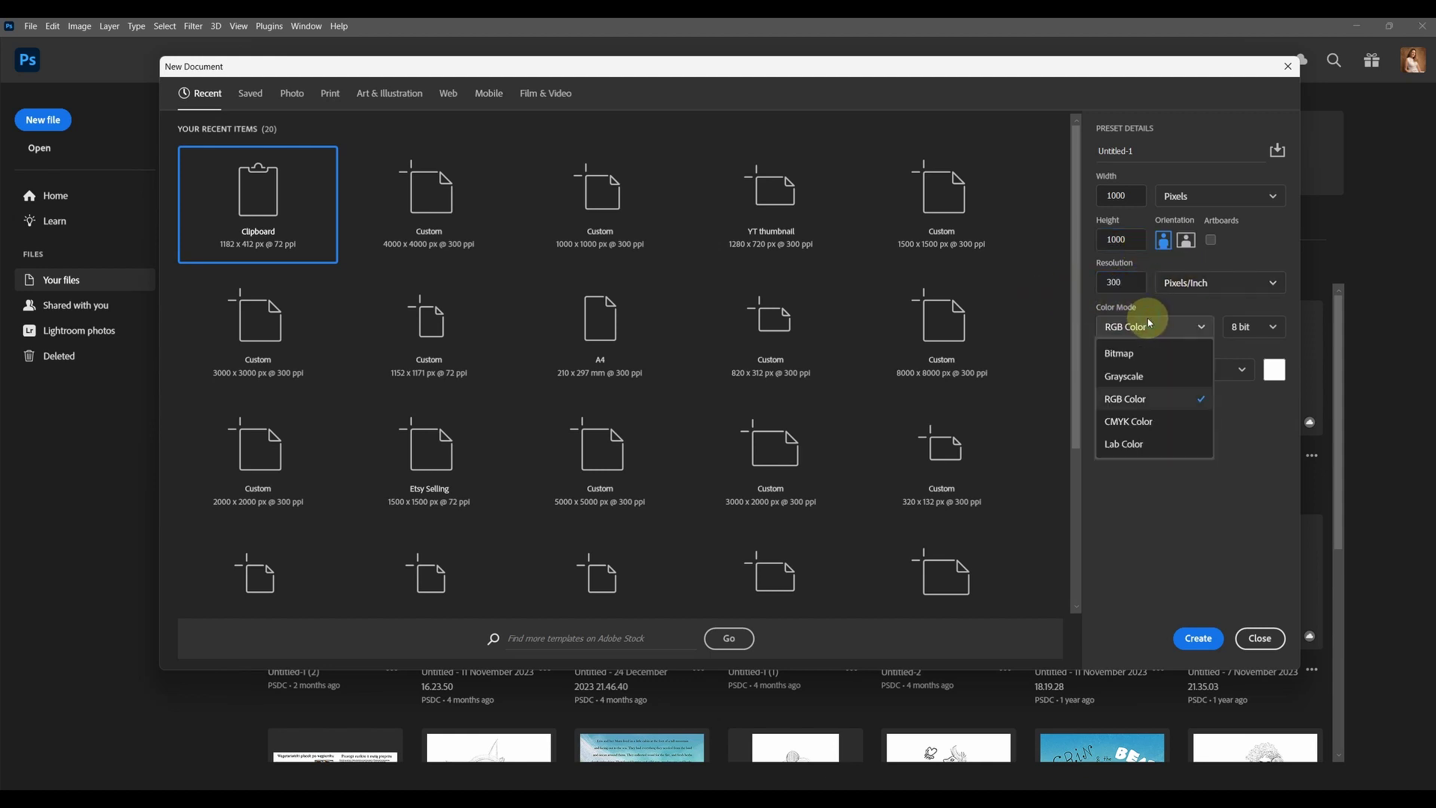
left_click(1151, 423)
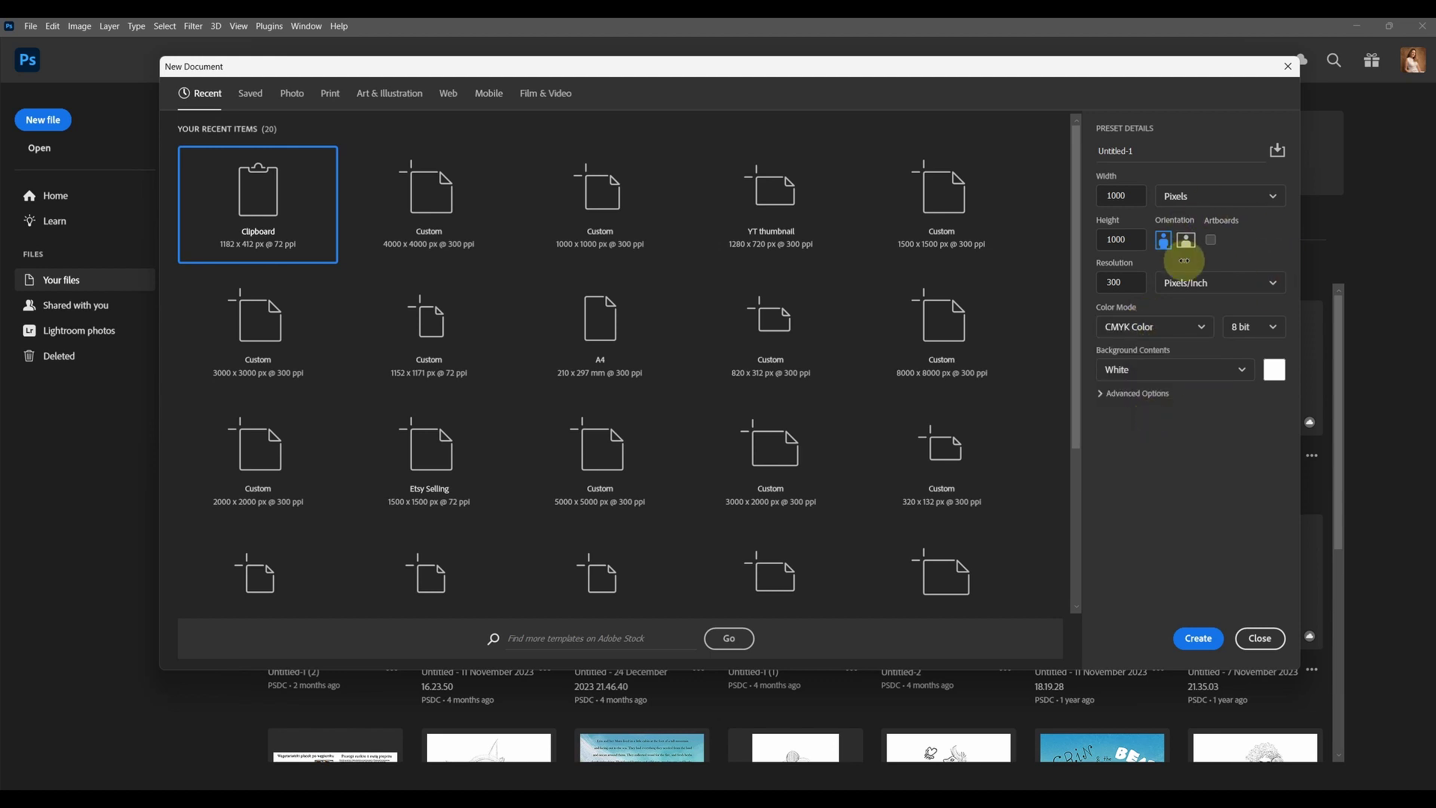
left_click(1197, 638)
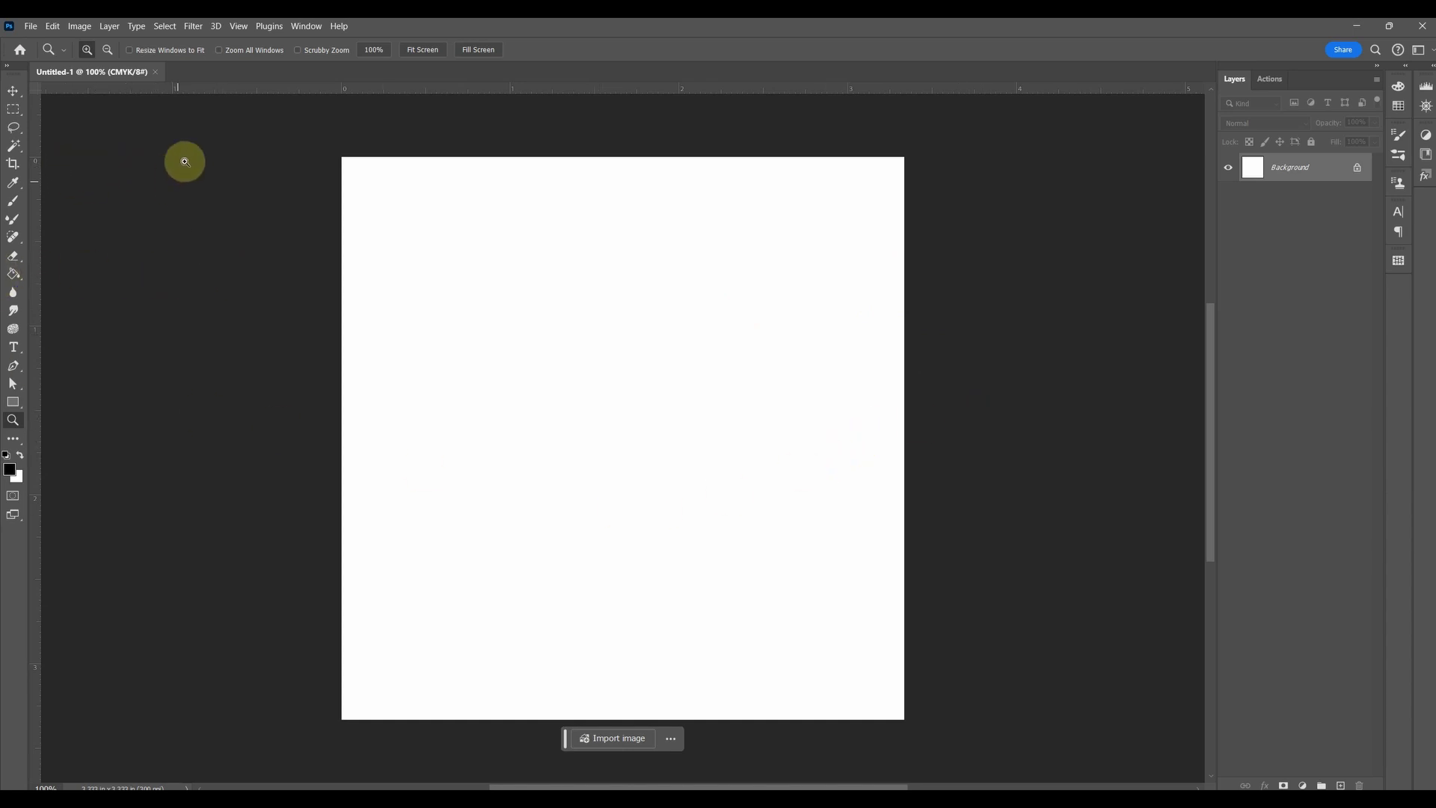
- Turn on Pattern Preview for the blank canvas and accept the smart object notice
left_click(239, 26)
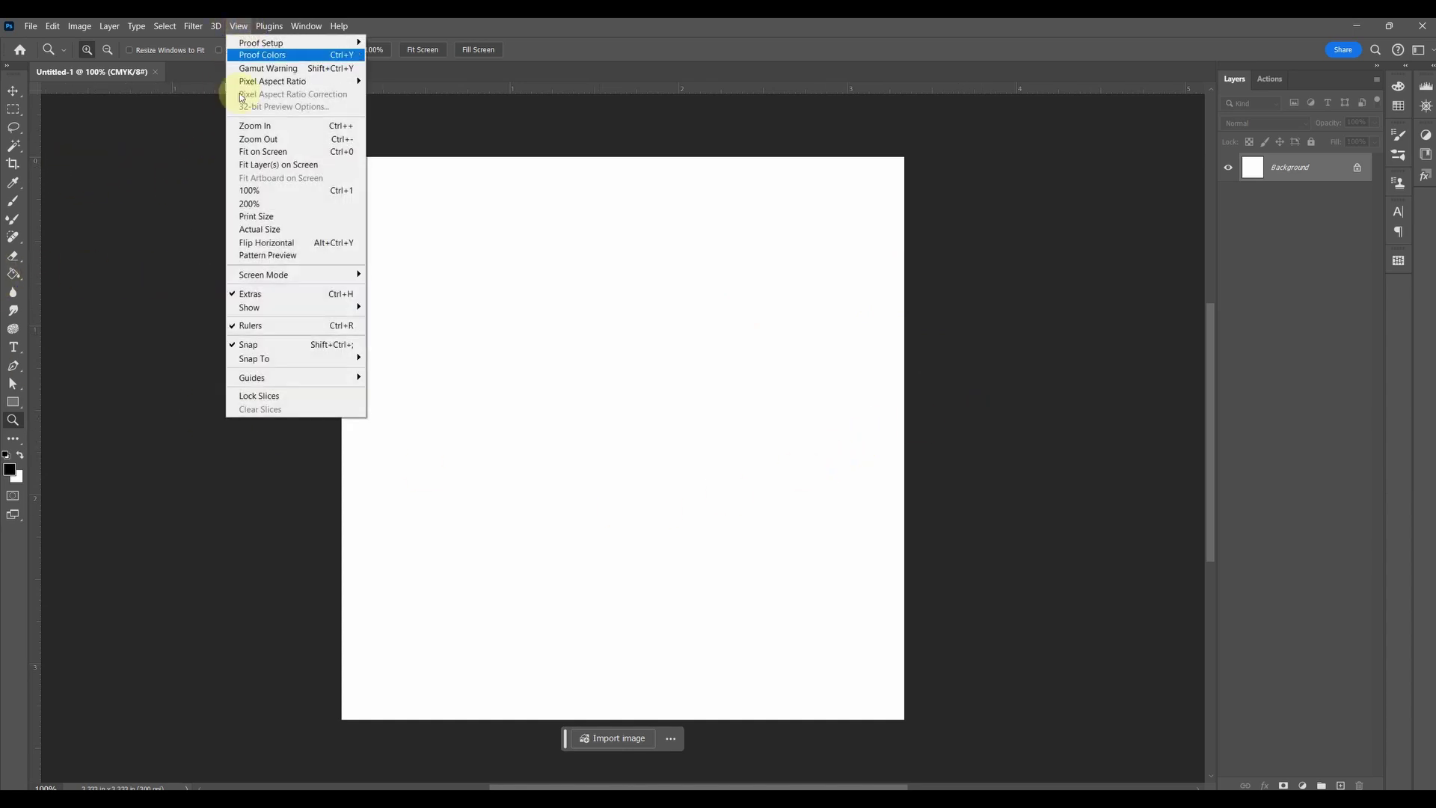
left_click(254, 255)
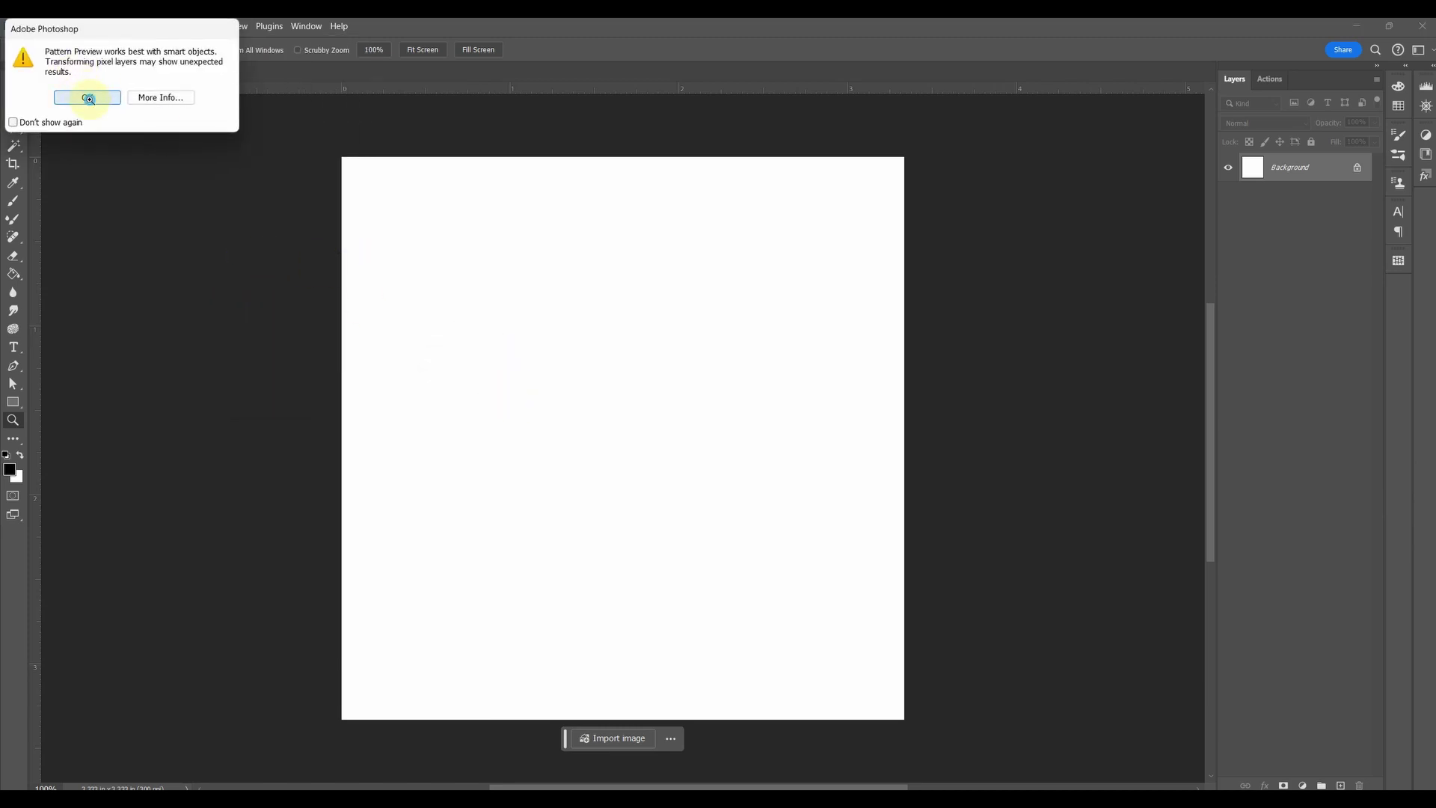
left_click(87, 98)
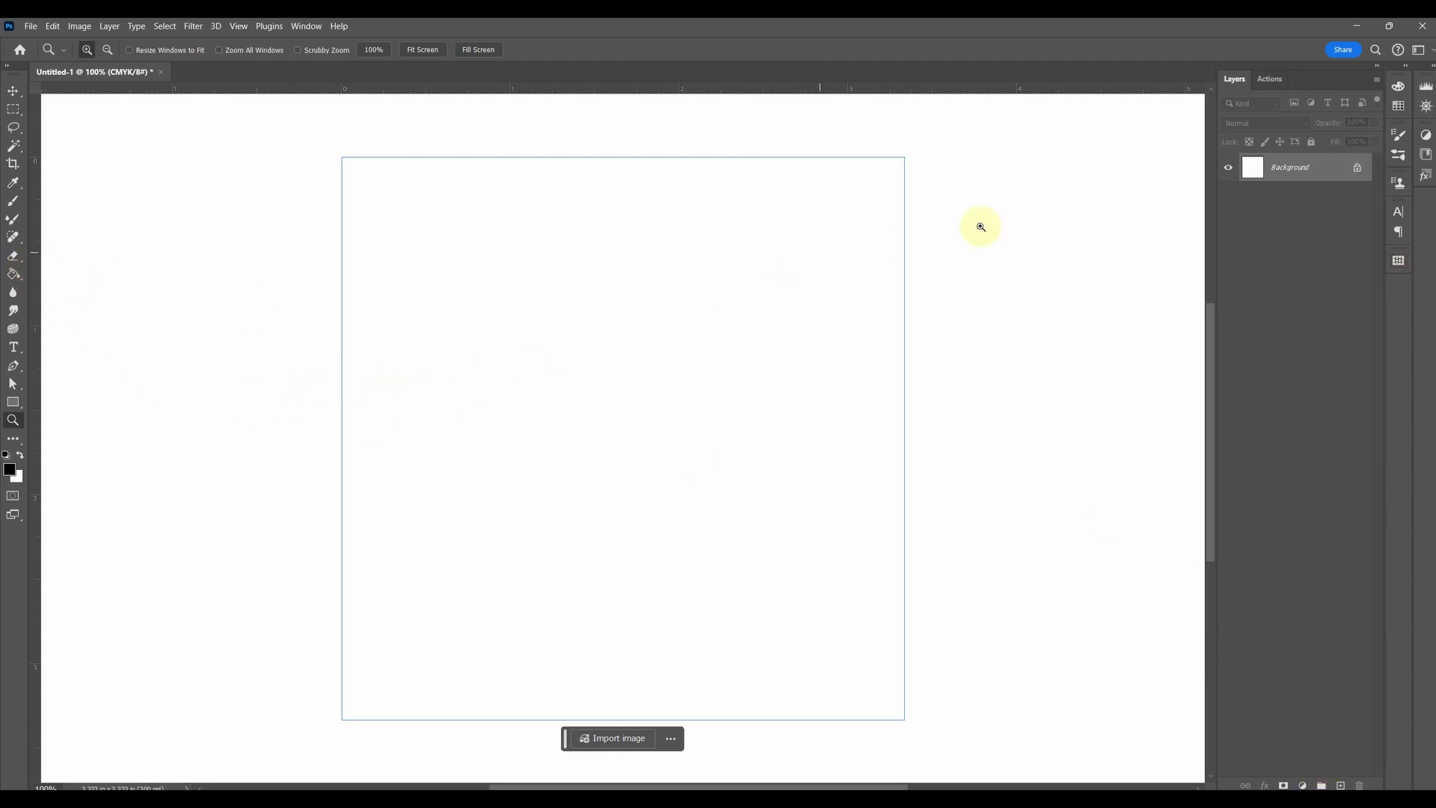
- Add a new layer above the background and choose a textured pencil brush, undoing the test stroke
left_click(1340, 785)
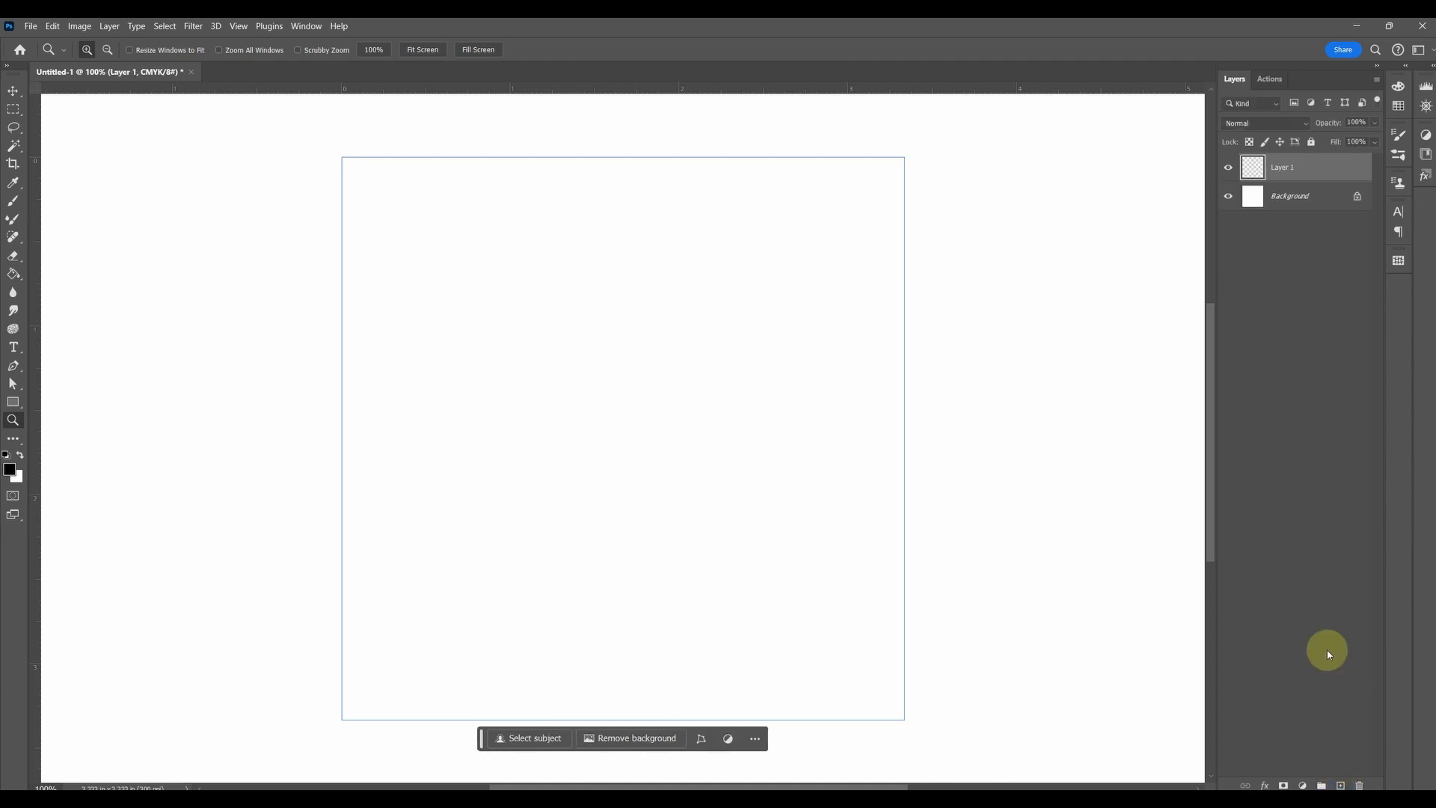
left_click(13, 200)
left_click(98, 50)
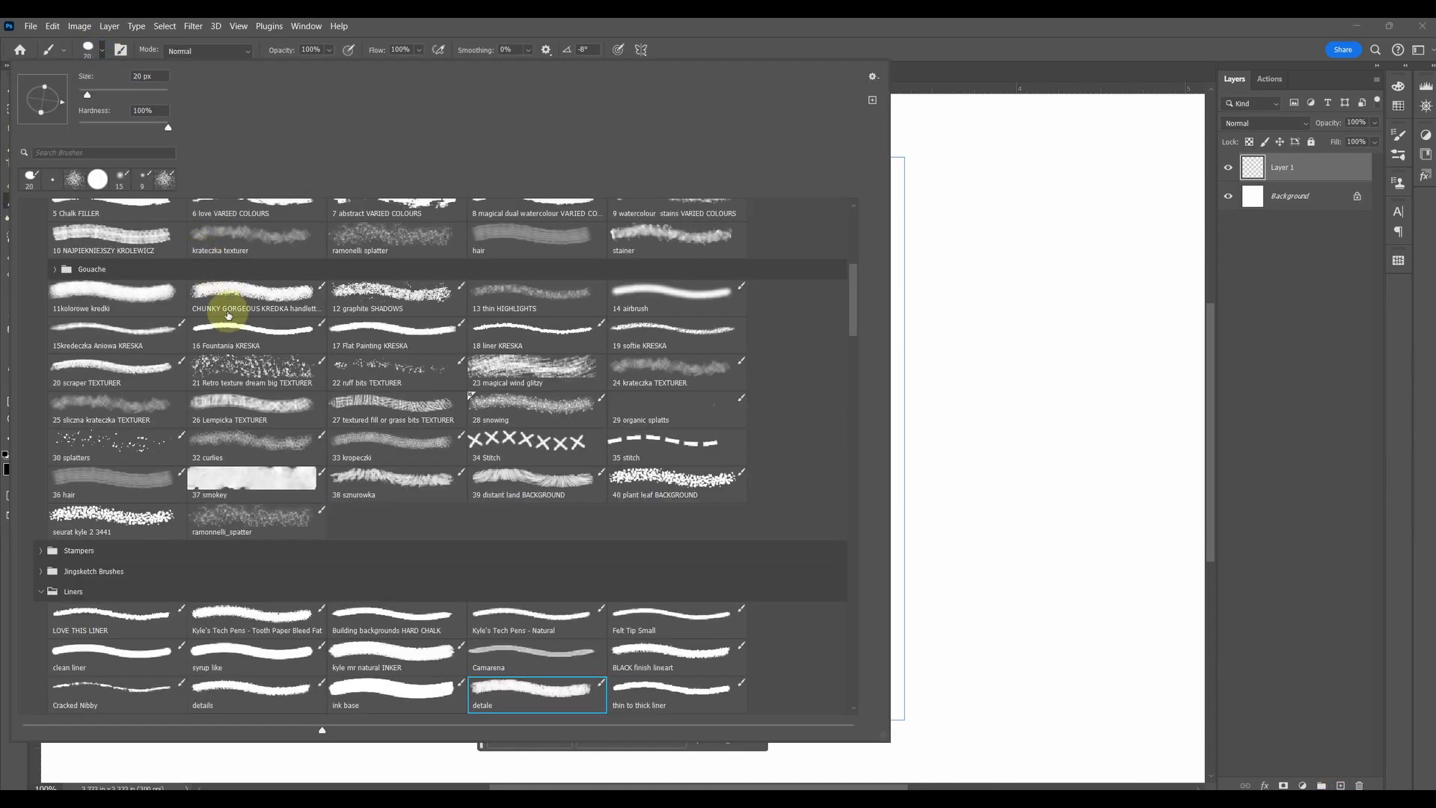
scroll(208, 381, "up", 6)
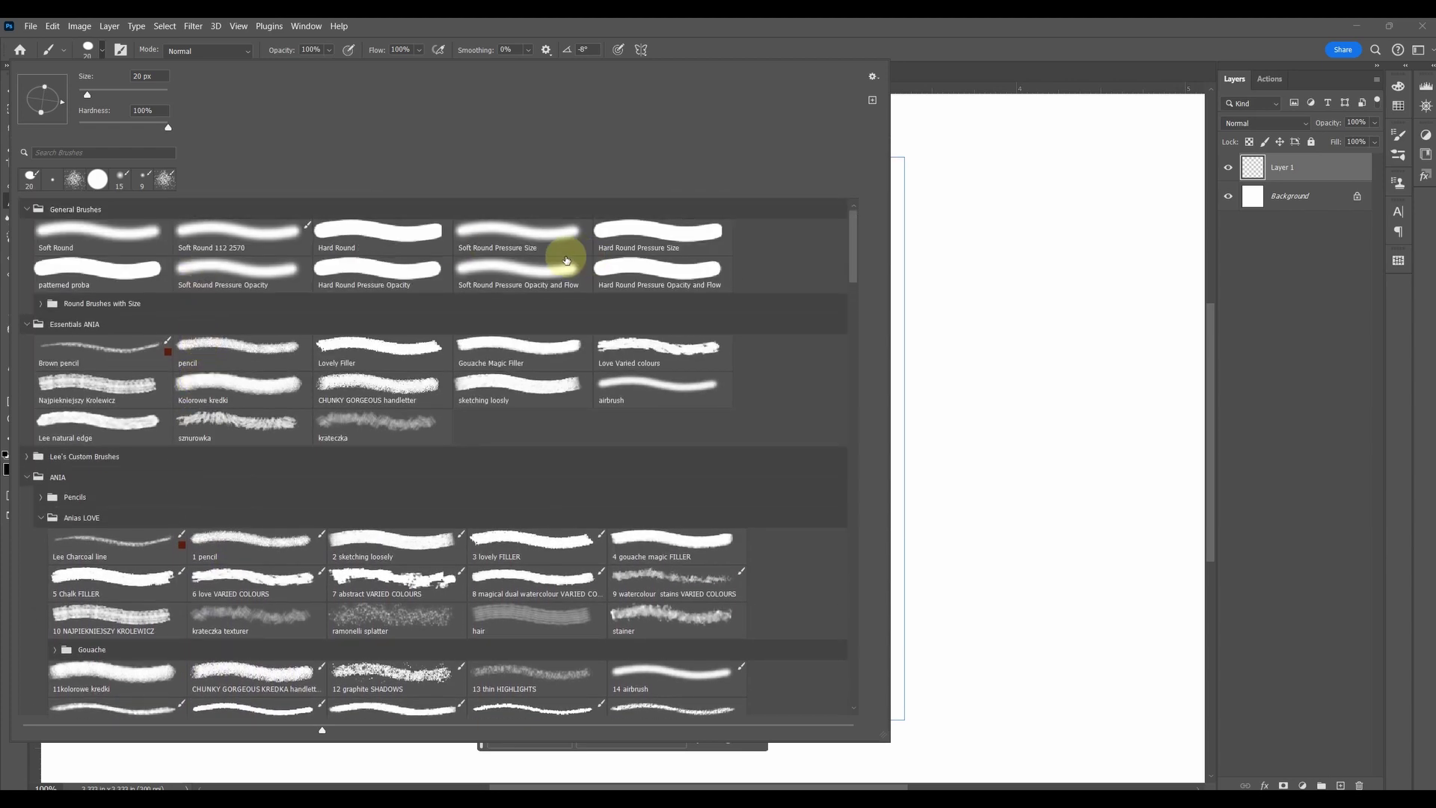
scroll(273, 432, "down", 2)
scroll(242, 427, "down", 5)
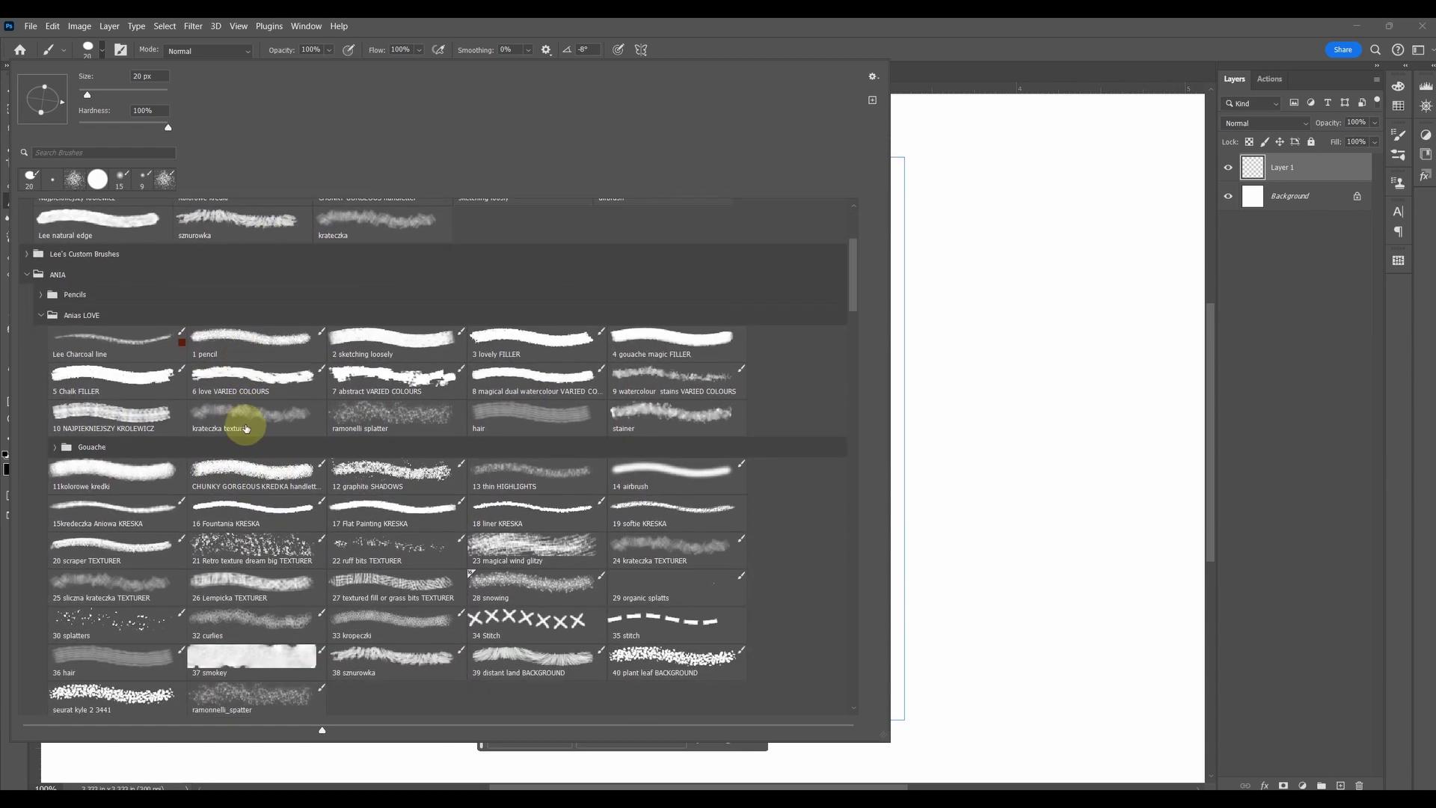
scroll(258, 434, "up", 6)
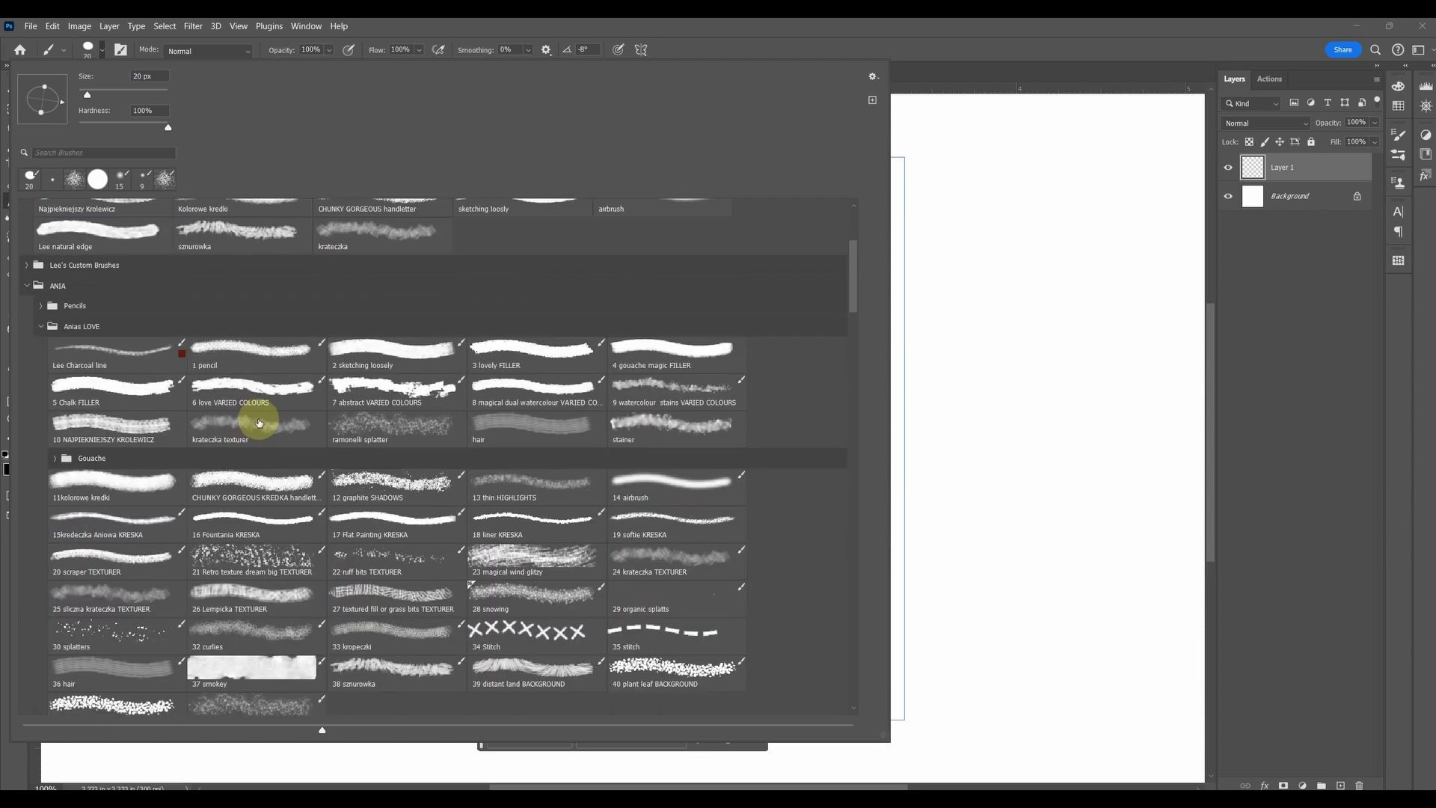
left_click(238, 533)
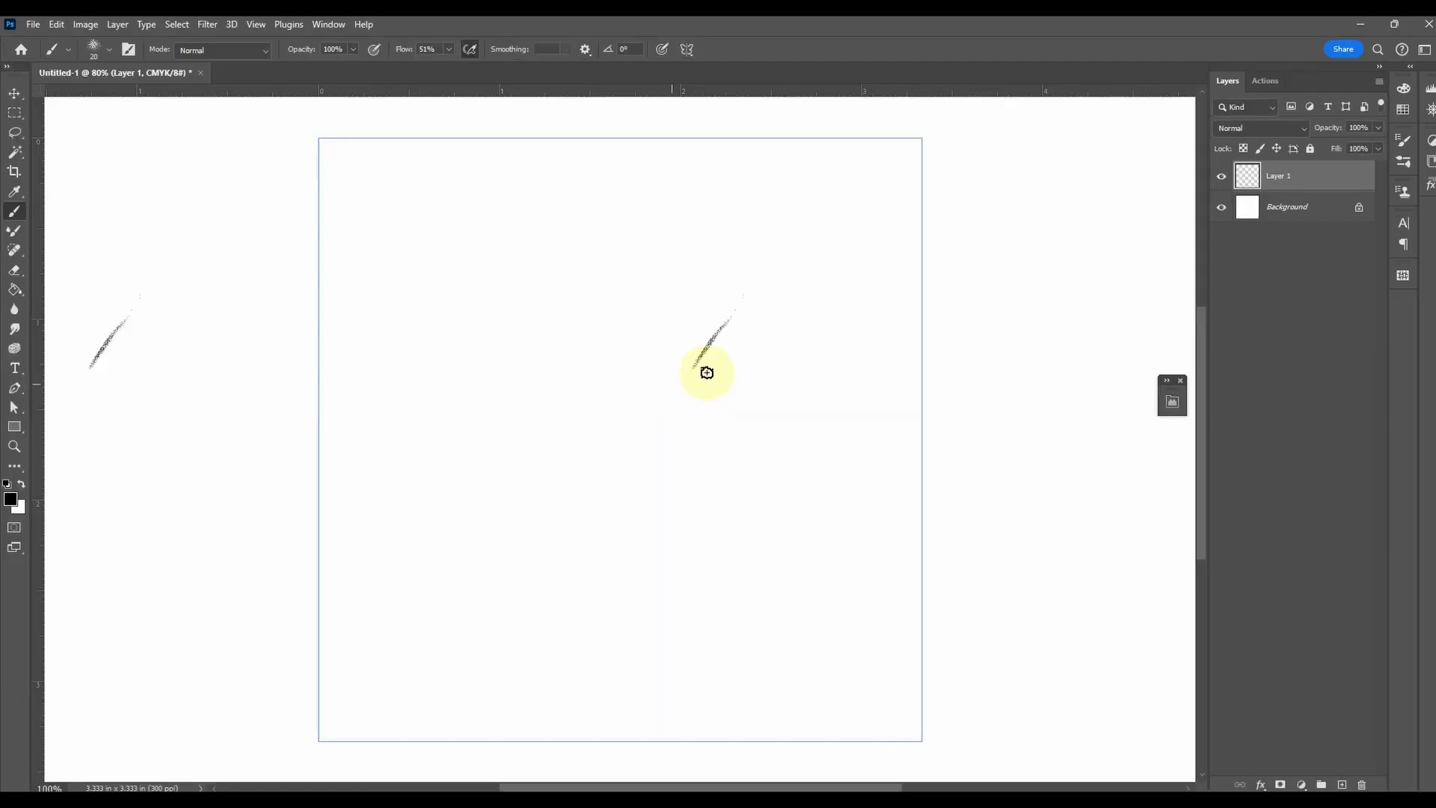
key("ctrl+z")
- Sketch a curving vertical stem that joins across the repeats, with a side branch and a forked branch crossing the tile's edge
key("ctrl+minus")
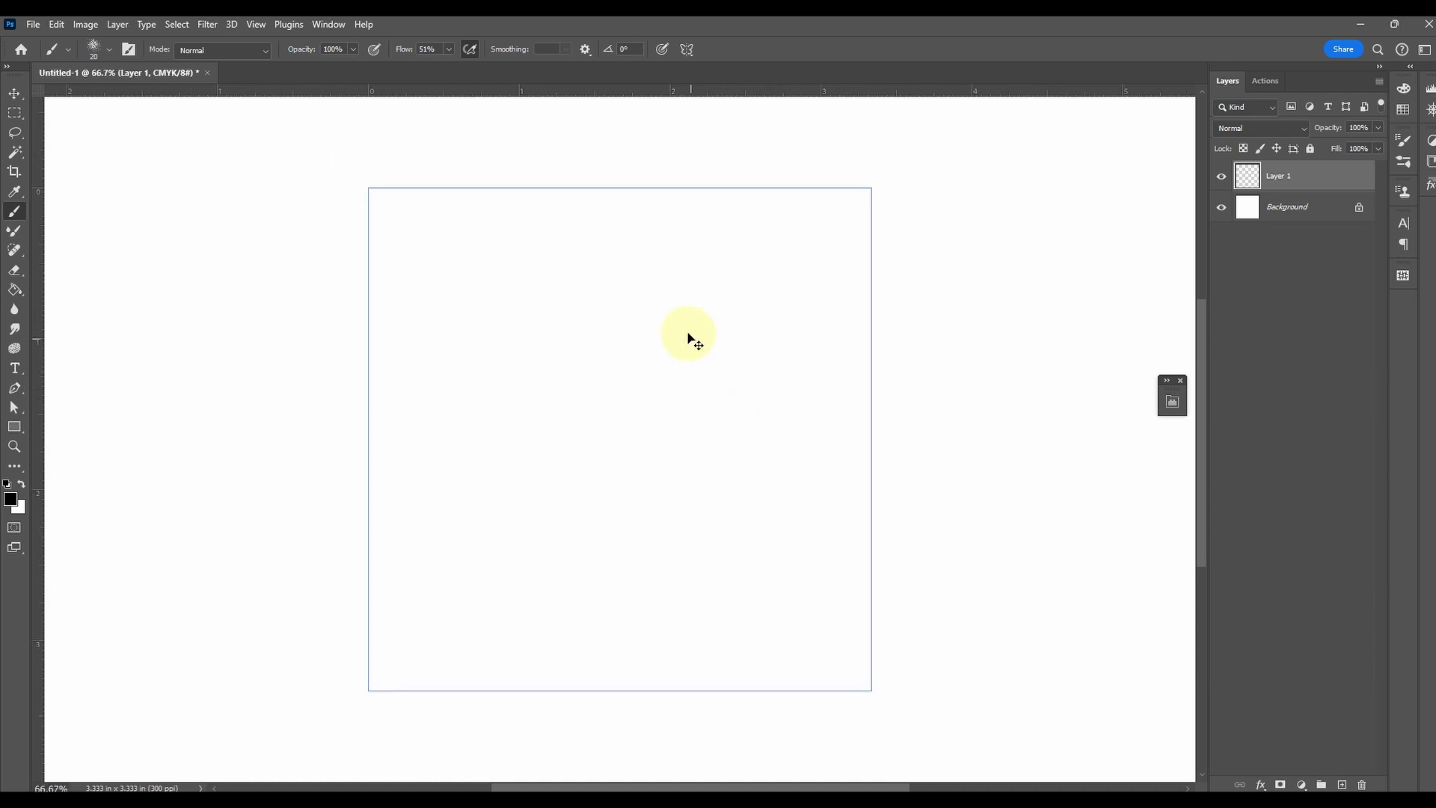
key("ctrl+minus")
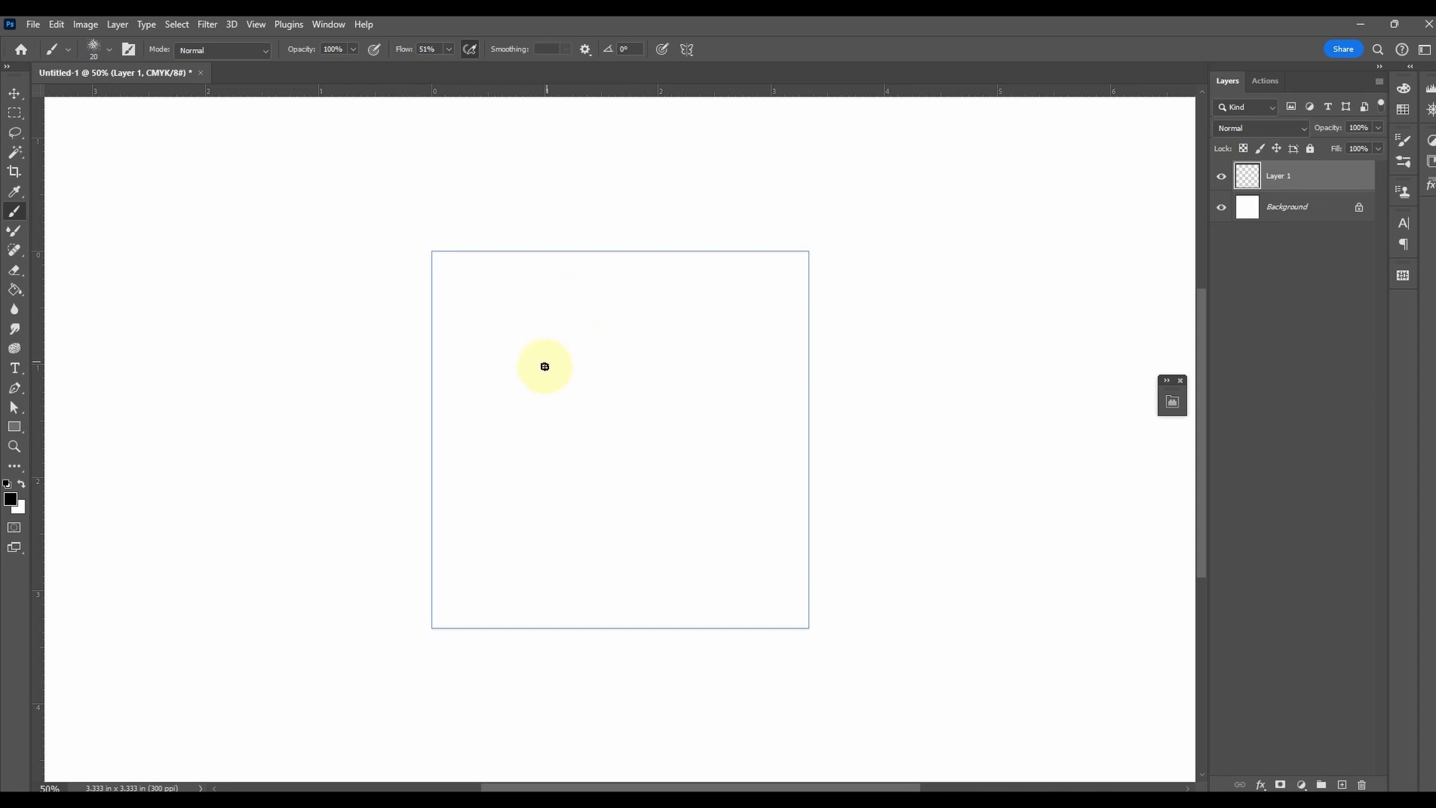
left_click_drag(518, 313, 554, 393)
mouse_move(593, 413)
left_mouse_down()
mouse_move(723, 488)
mouse_move(742, 590)
mouse_move(740, 536)
mouse_move(618, 418)
mouse_move(694, 468)
mouse_move(729, 534)
mouse_move(658, 440)
mouse_move(718, 525)
mouse_move(701, 468)
mouse_move(744, 557)
mouse_move(737, 476)
mouse_move(698, 371)
left_mouse_up()
mouse_move(552, 387)
left_mouse_down()
mouse_move(422, 357)
mouse_move(381, 302)
left_mouse_up()
key("ctrl+z")
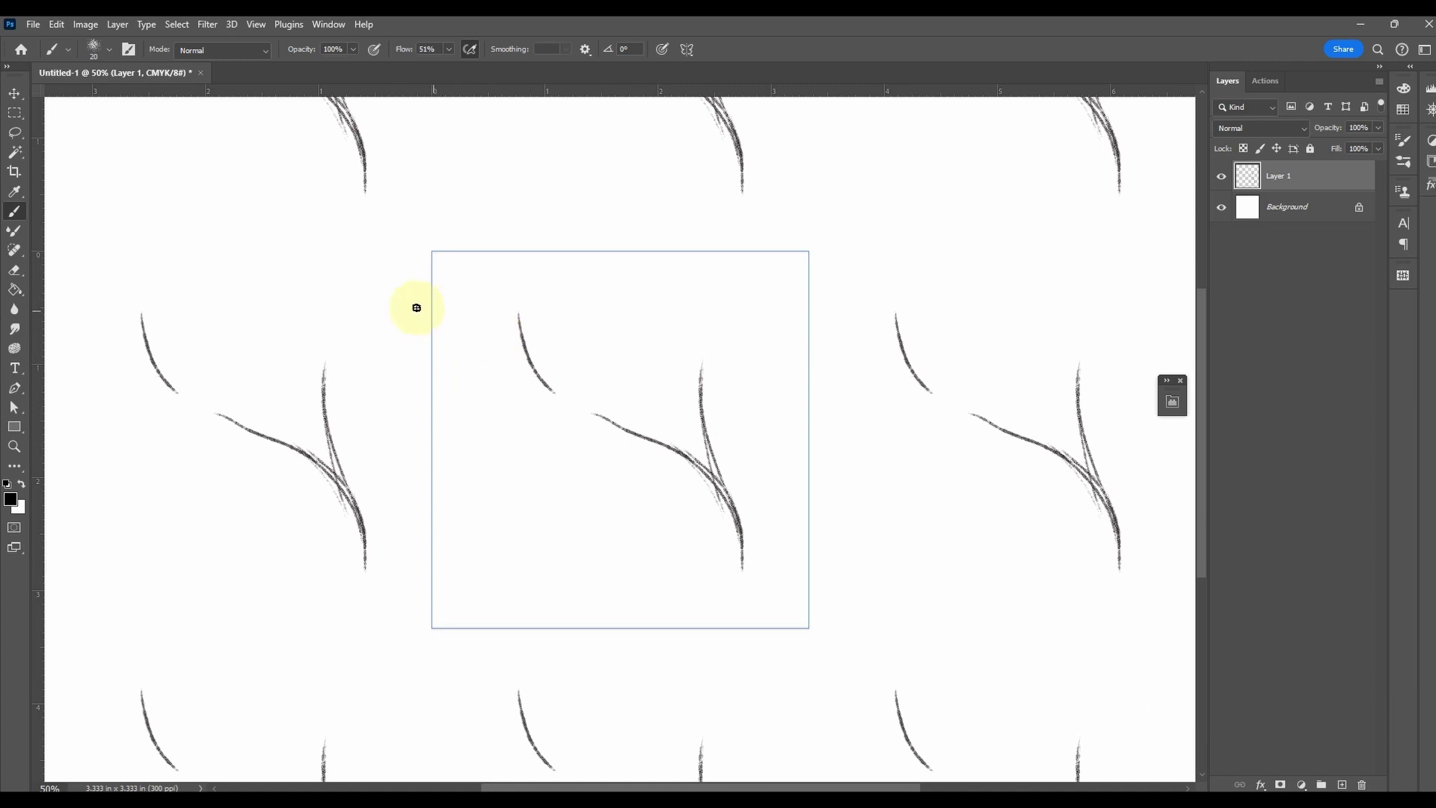
mouse_move(549, 388)
left_mouse_down()
mouse_move(372, 367)
mouse_move(537, 388)
left_mouse_up()
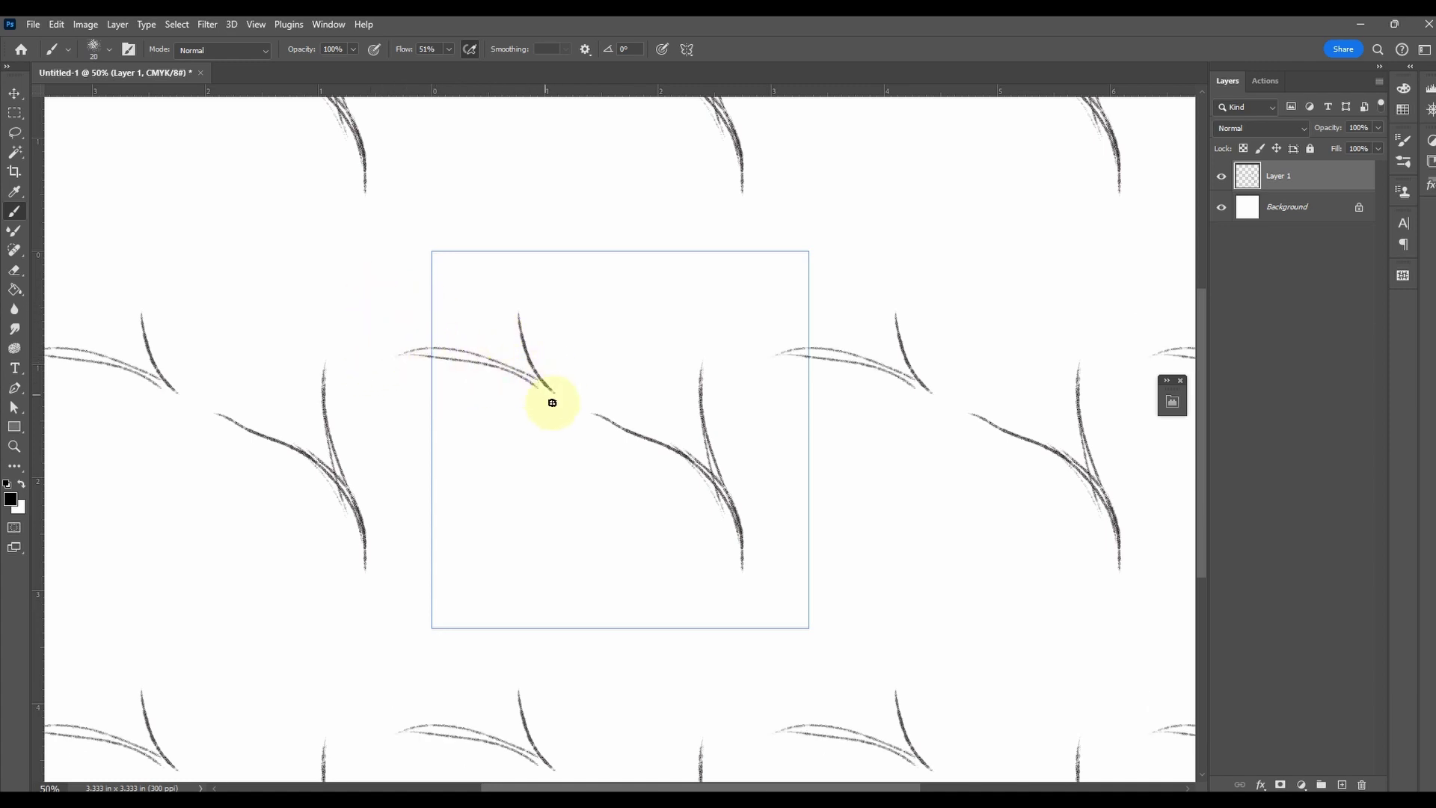
left_click_drag(430, 350, 566, 404)
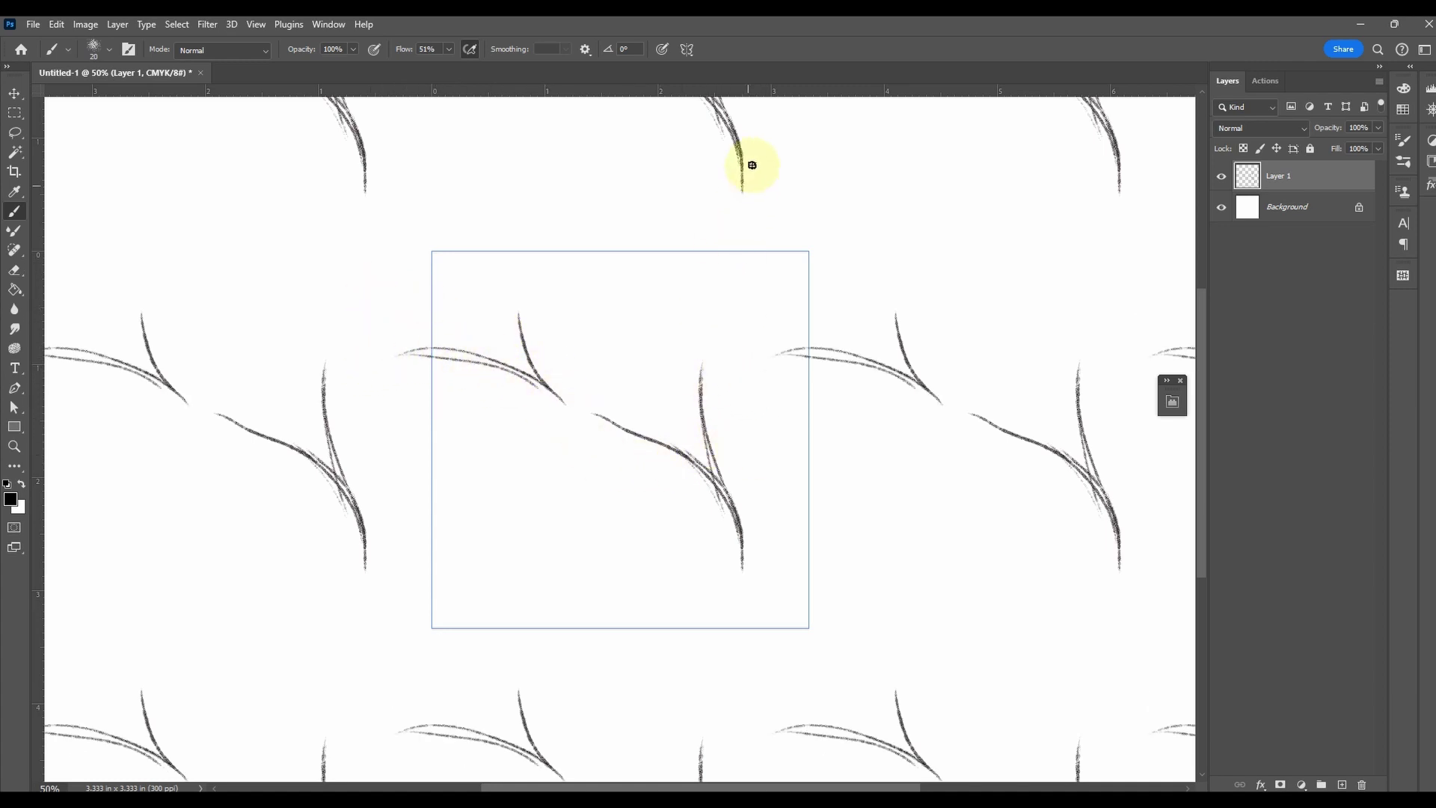
mouse_move(742, 164)
left_mouse_down()
mouse_move(705, 360)
mouse_move(717, 412)
mouse_move(711, 308)
mouse_move(698, 401)
mouse_move(742, 176)
mouse_move(733, 132)
left_mouse_up()
- Examine how the stem and branches repeat across the tiled pattern at smaller zoom levels
key("ctrl+minus")
key("ctrl+minus")
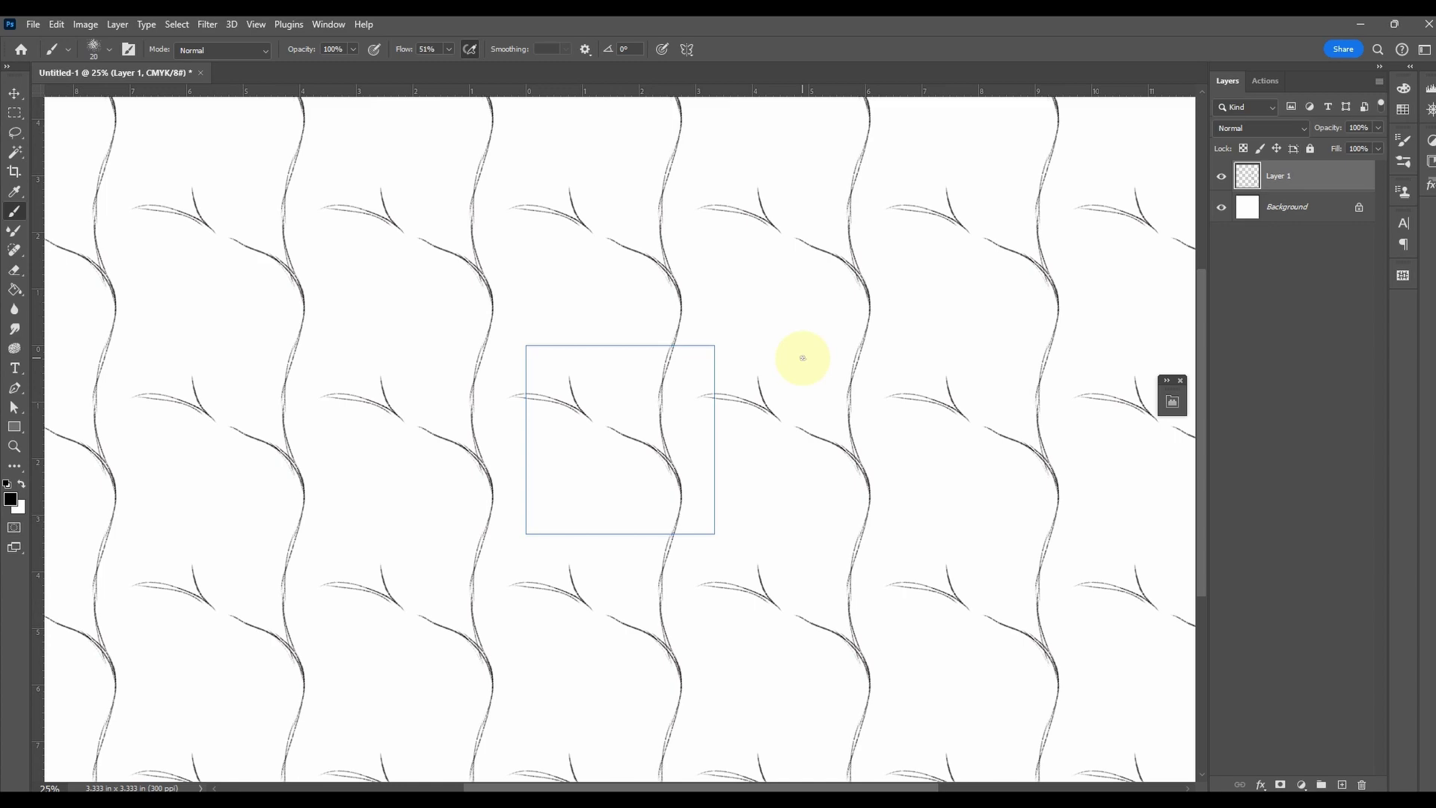
key("ctrl+minus")
key("ctrl+minus")
key("ctrl+plus")
key("ctrl+plus")
key("ctrl+plus")
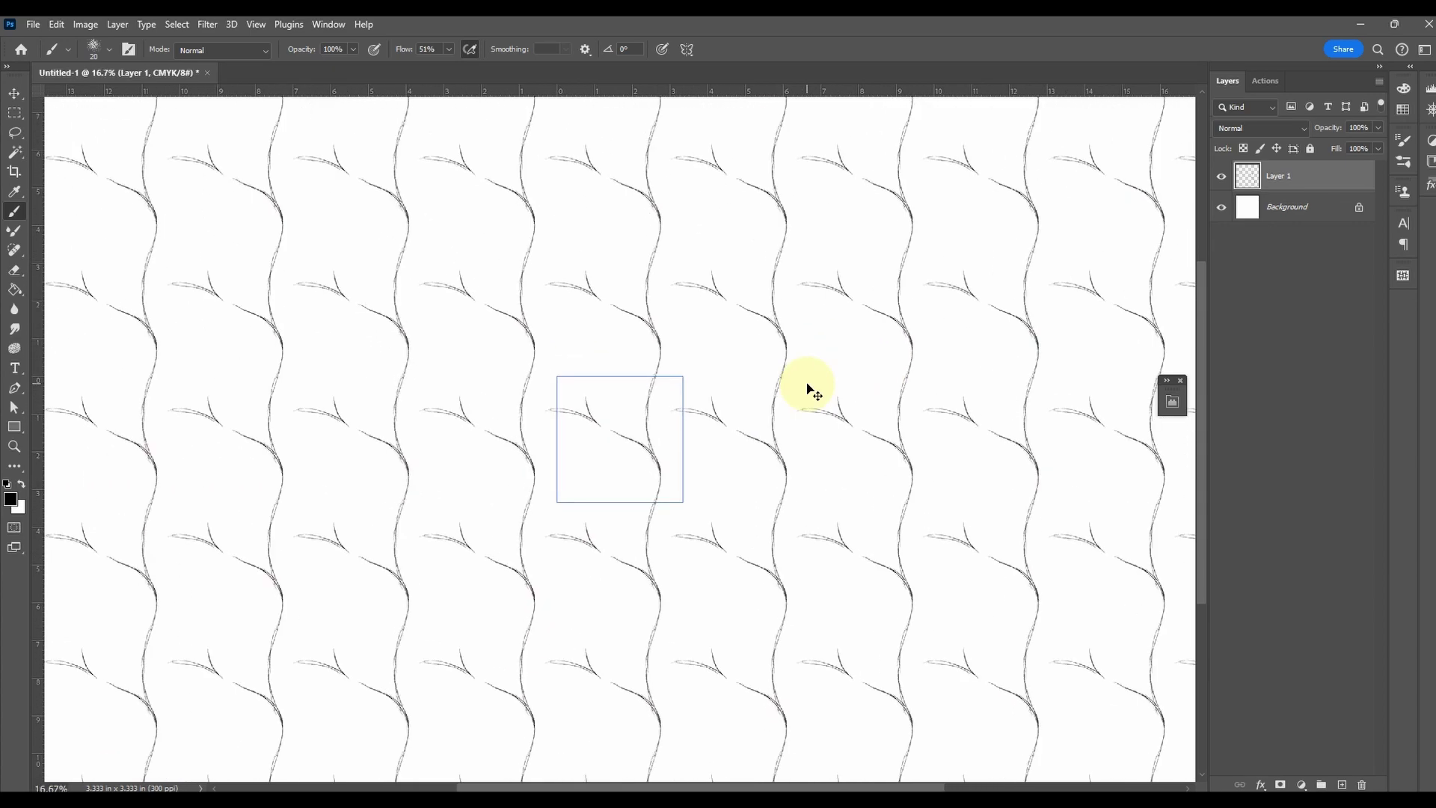
key("ctrl+plus")
- Draw a long branch rising rightward from the stem over the tile edge and a forked branch on the stem's left side
mouse_move(711, 472)
left_mouse_down()
mouse_move(740, 503)
mouse_move(745, 598)
left_mouse_up()
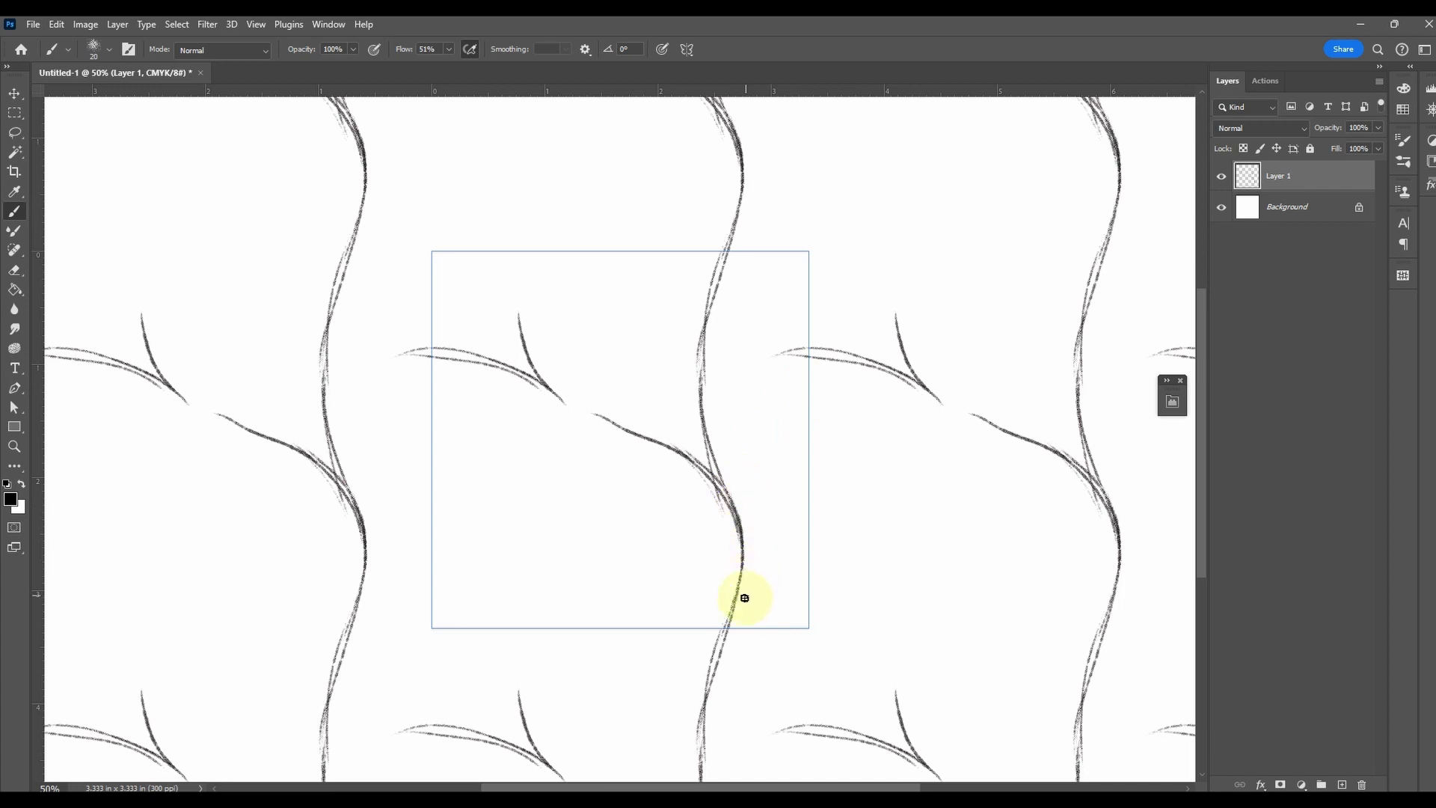
left_click_drag(714, 673, 893, 499)
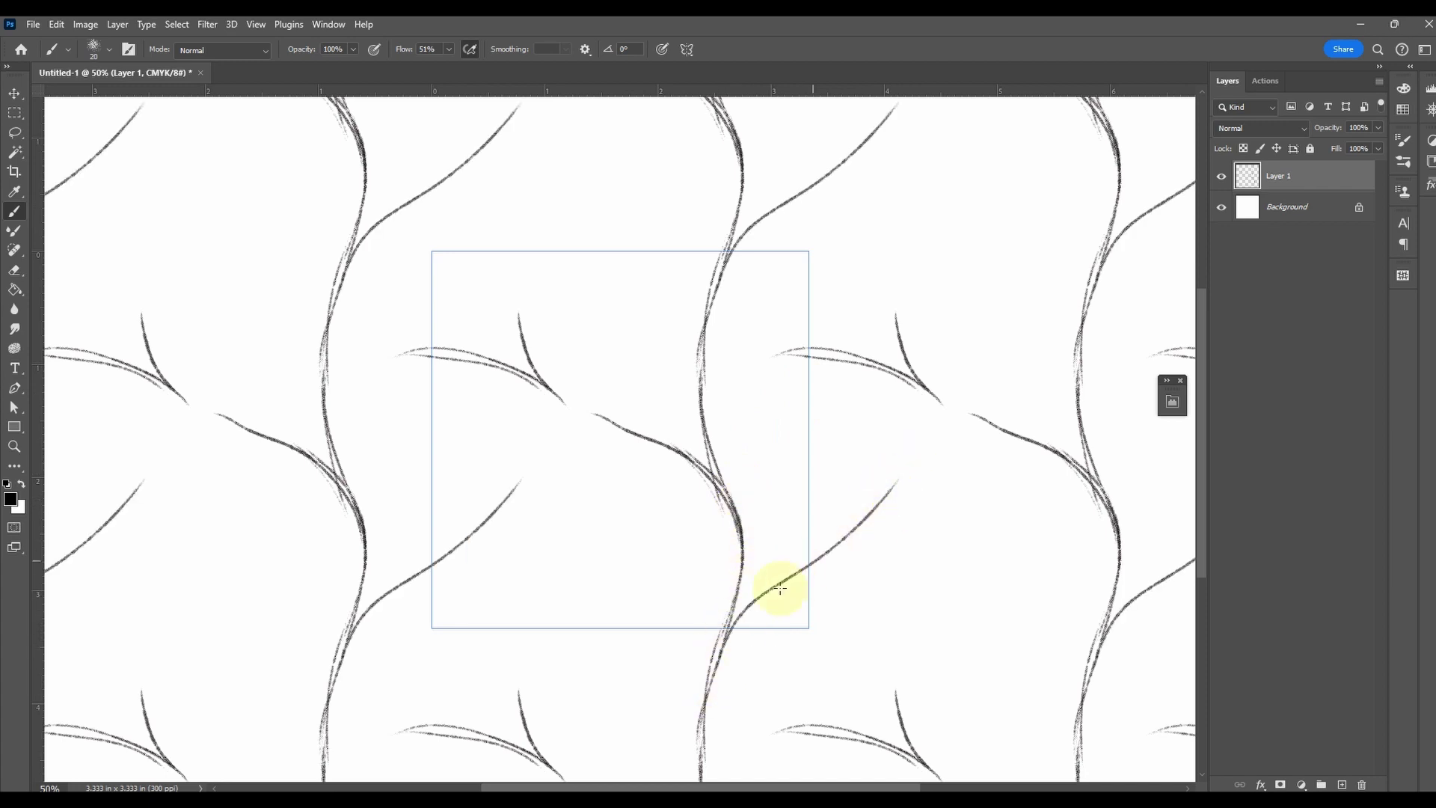
mouse_move(700, 739)
left_mouse_down()
mouse_move(574, 580)
mouse_move(613, 599)
mouse_move(692, 756)
mouse_move(674, 676)
left_mouse_up()
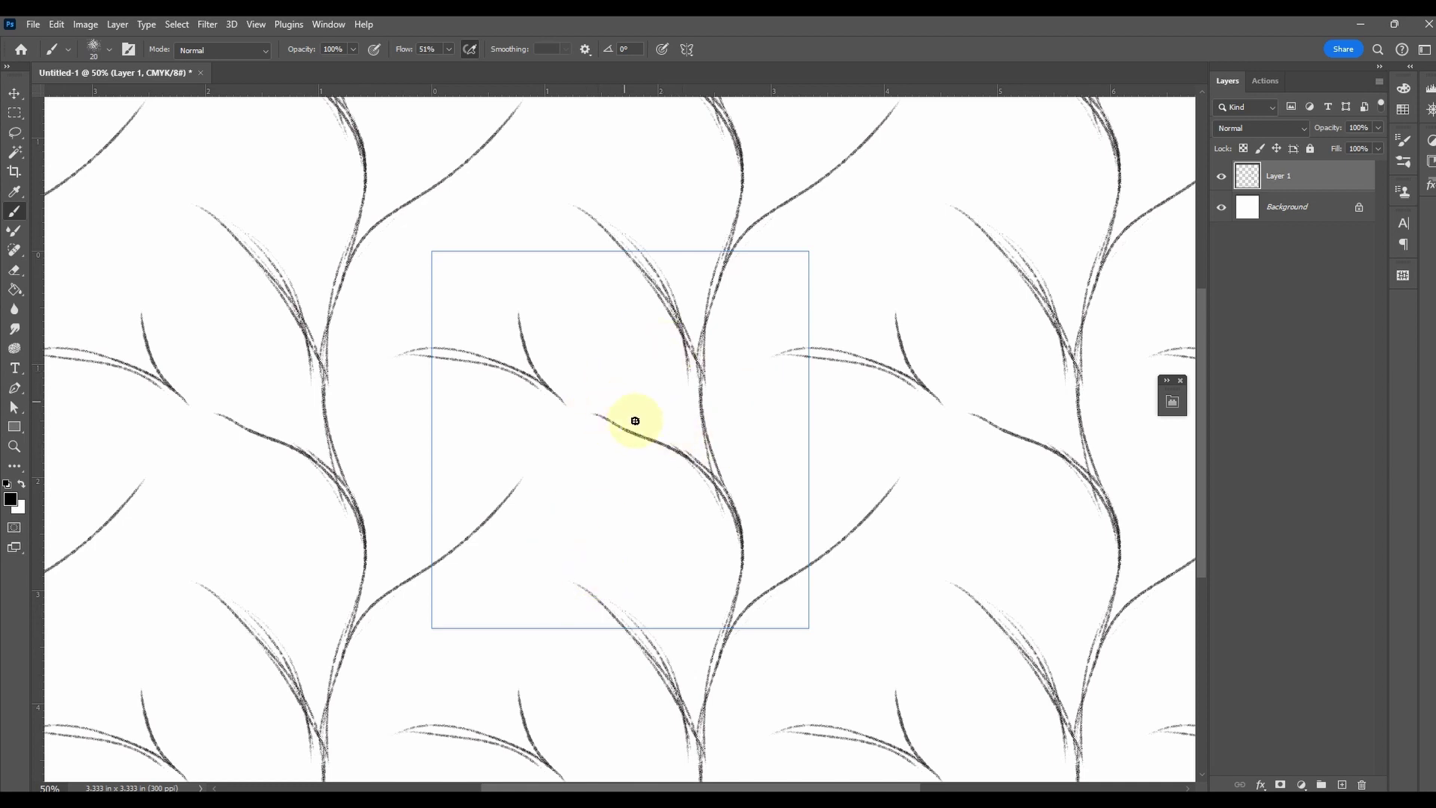
left_click_drag(636, 262, 649, 167)
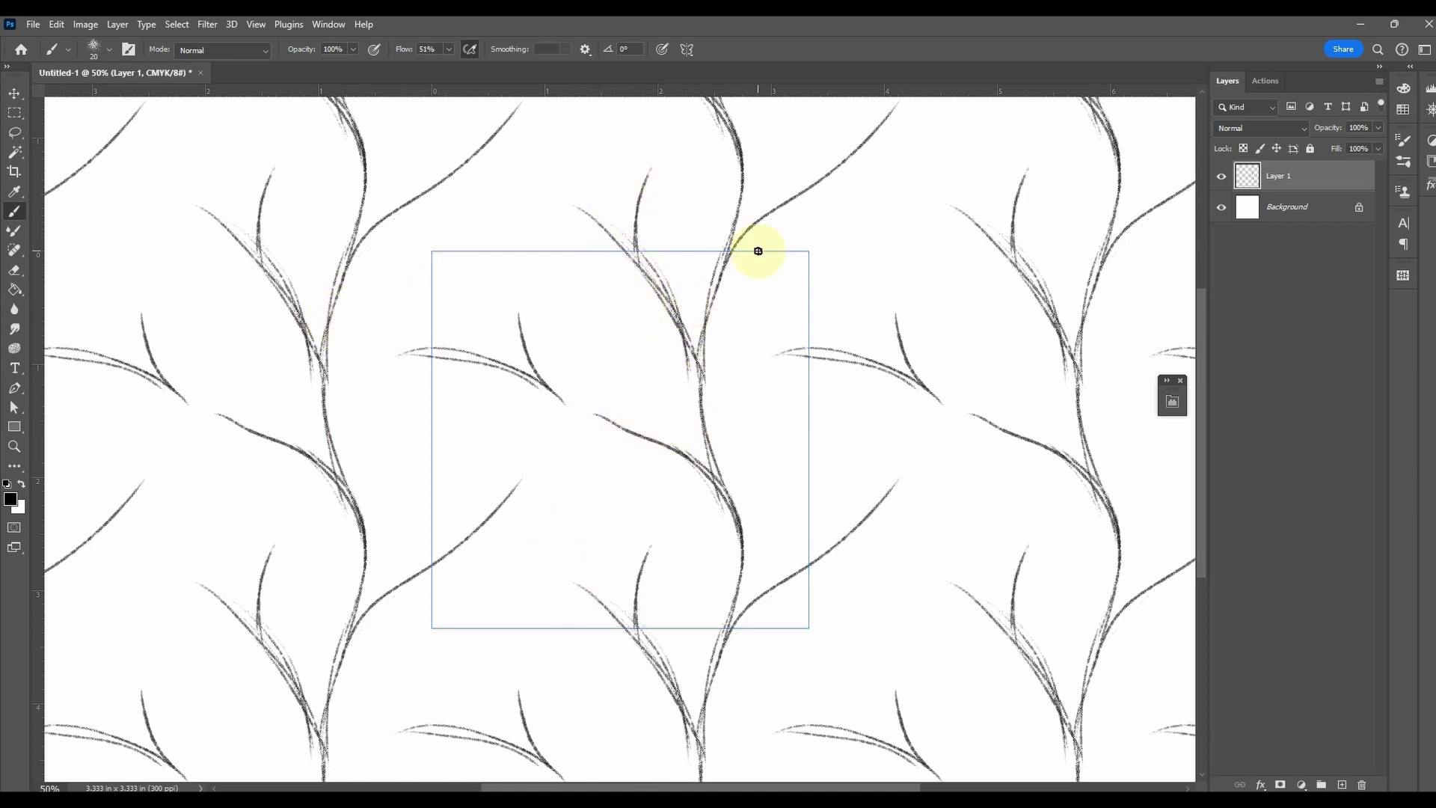
- Check the repeat and add a short curved twig and a thin wavy branch to the stem's right side
key("ctrl+minus")
key("ctrl+minus")
key("ctrl+minus")
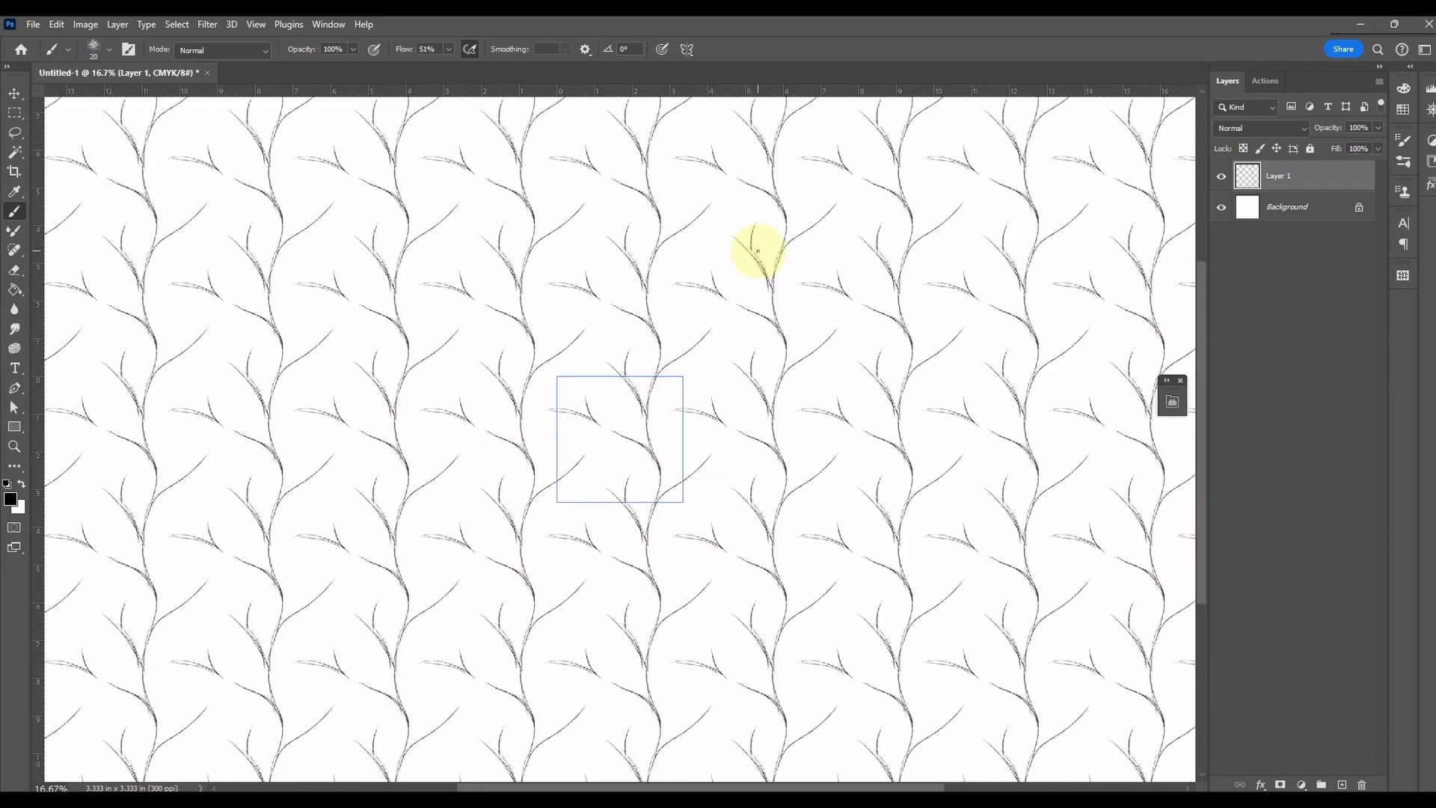
key("ctrl+equal")
key("ctrl+equal")
key("ctrl+equal")
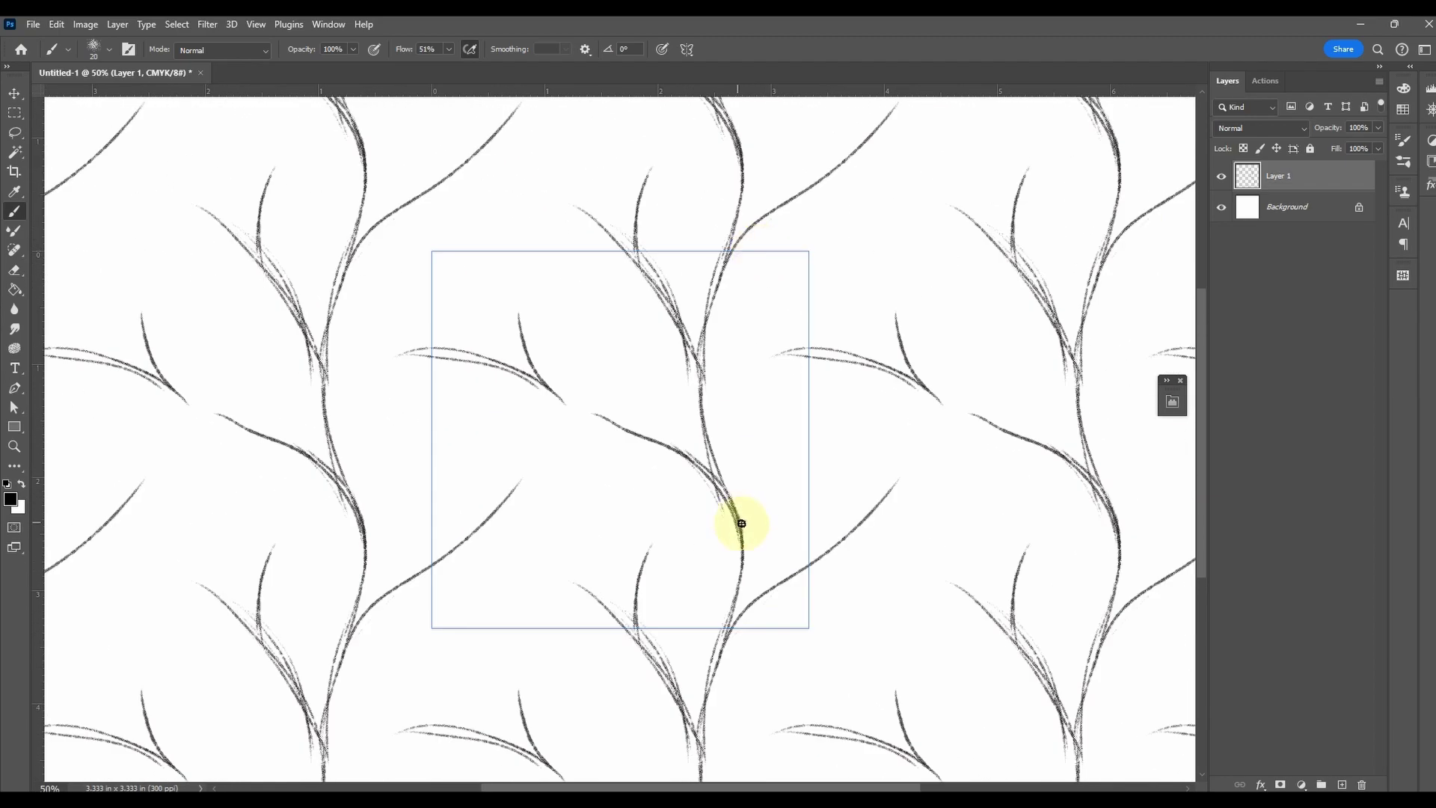
left_click_drag(737, 521, 788, 451)
mouse_move(721, 293)
left_mouse_down()
mouse_move(857, 234)
mouse_move(726, 284)
mouse_move(700, 352)
left_mouse_up()
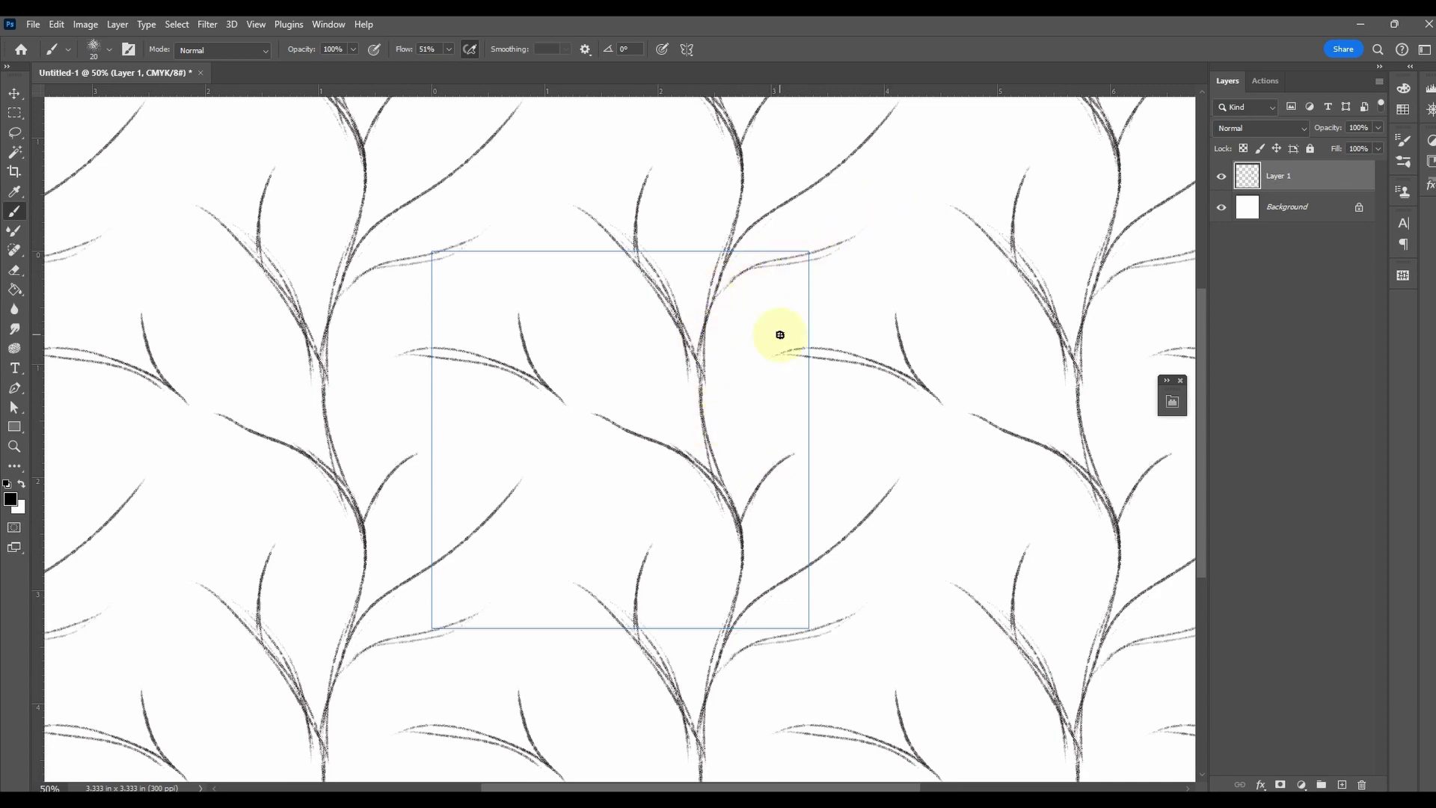
- Check the fuller repeat and add two curved twigs to the stem's middle left branch, one downward and one upward
key("ctrl+minus")
key("ctrl+minus")
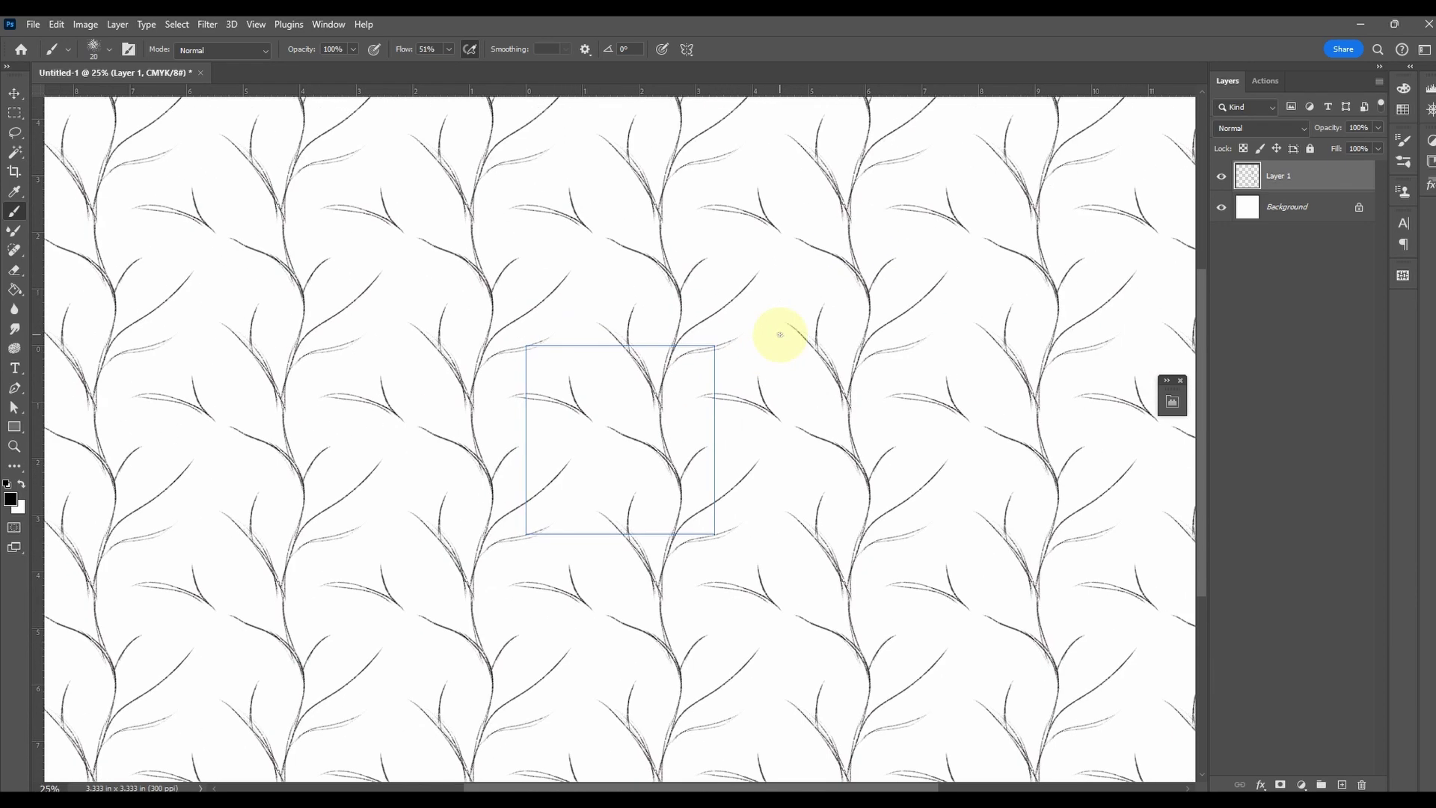
key("ctrl+equal")
key("ctrl+equal")
key("ctrl+equal")
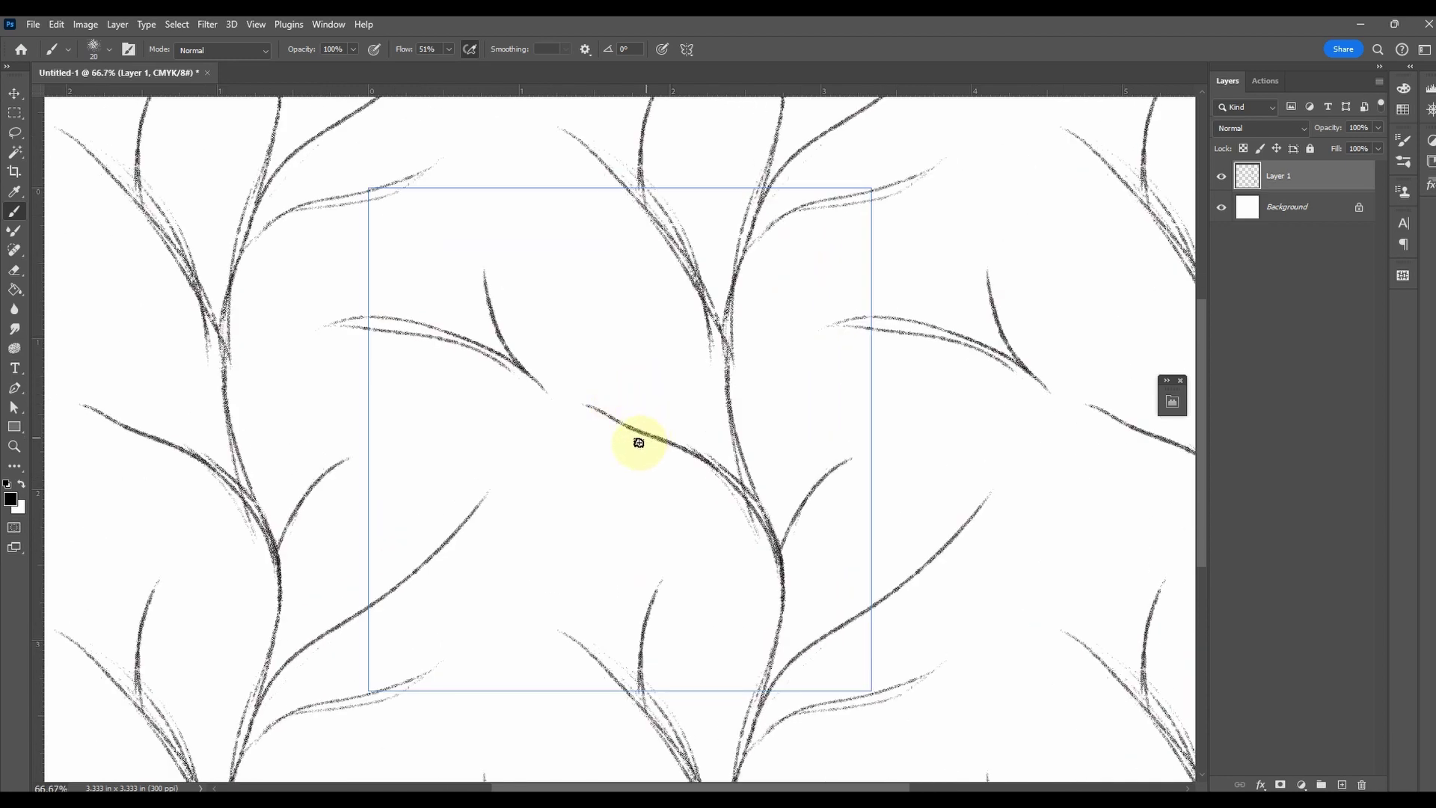
mouse_move(703, 452)
left_mouse_down()
mouse_move(605, 487)
mouse_move(596, 517)
left_mouse_up()
mouse_move(632, 422)
left_mouse_down()
mouse_move(616, 372)
mouse_move(628, 311)
left_mouse_up()
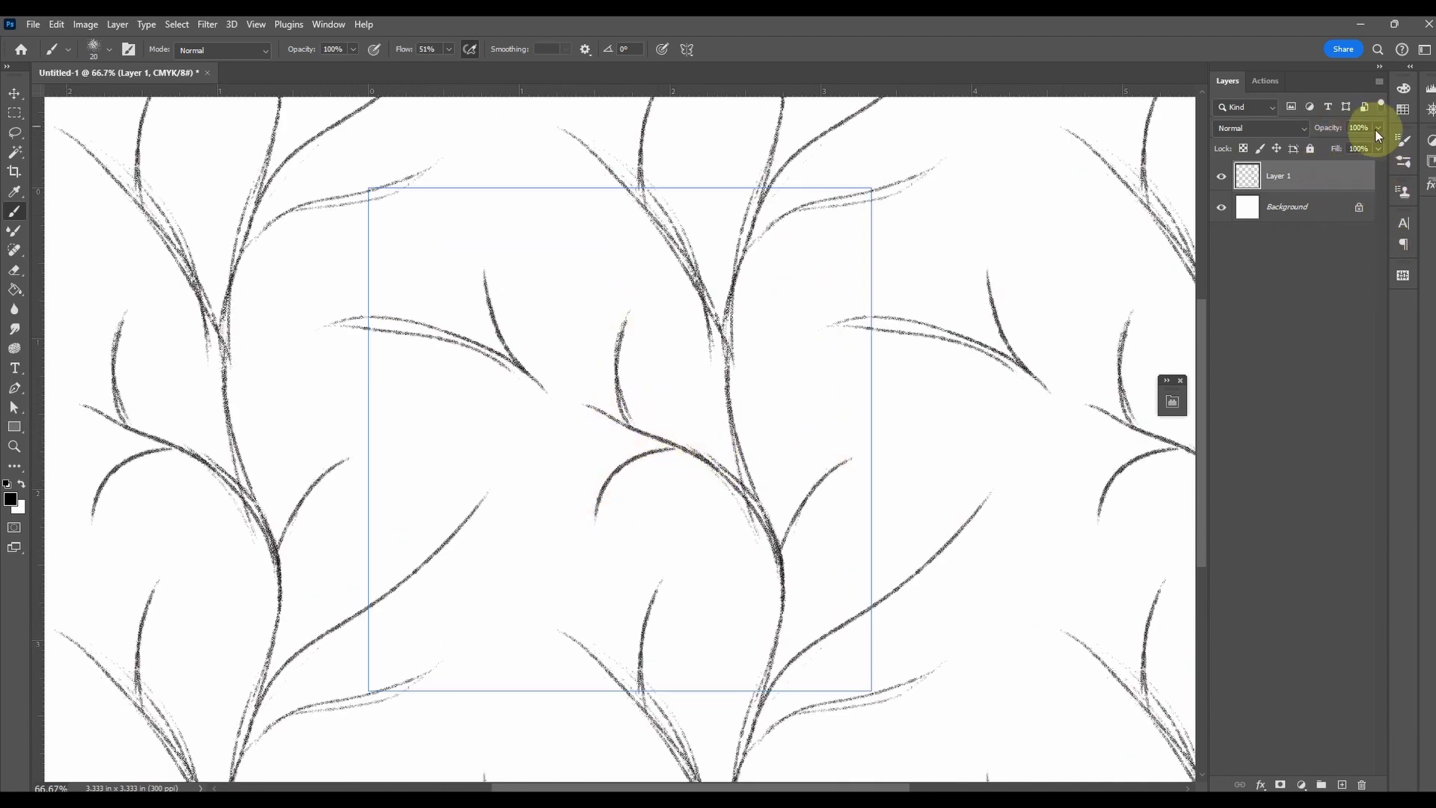
- Fade the branch sketch layer to about 8% opacity and add a new layer above it, made active for drawing
left_click_drag(1375, 130, 1338, 142)
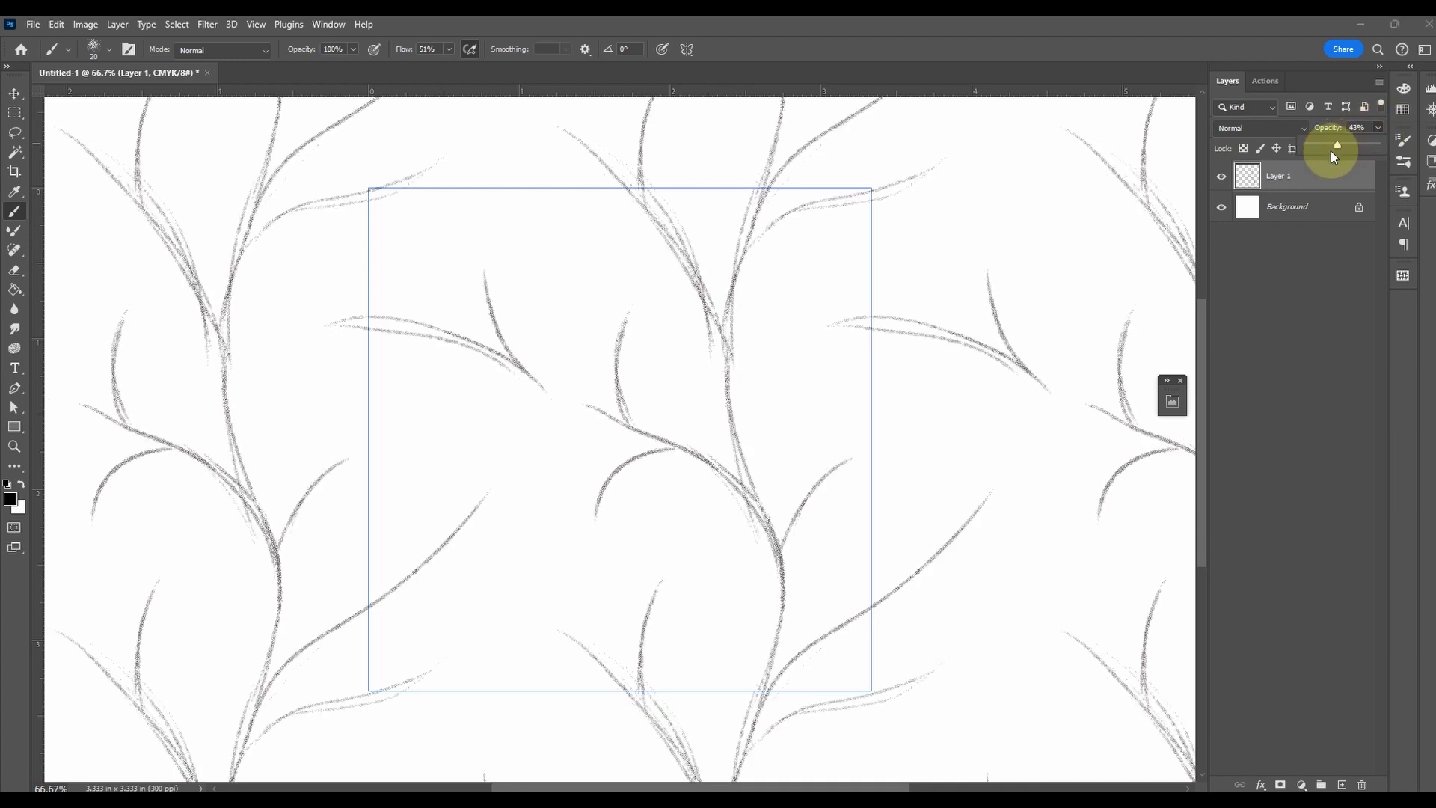
left_click(1342, 784)
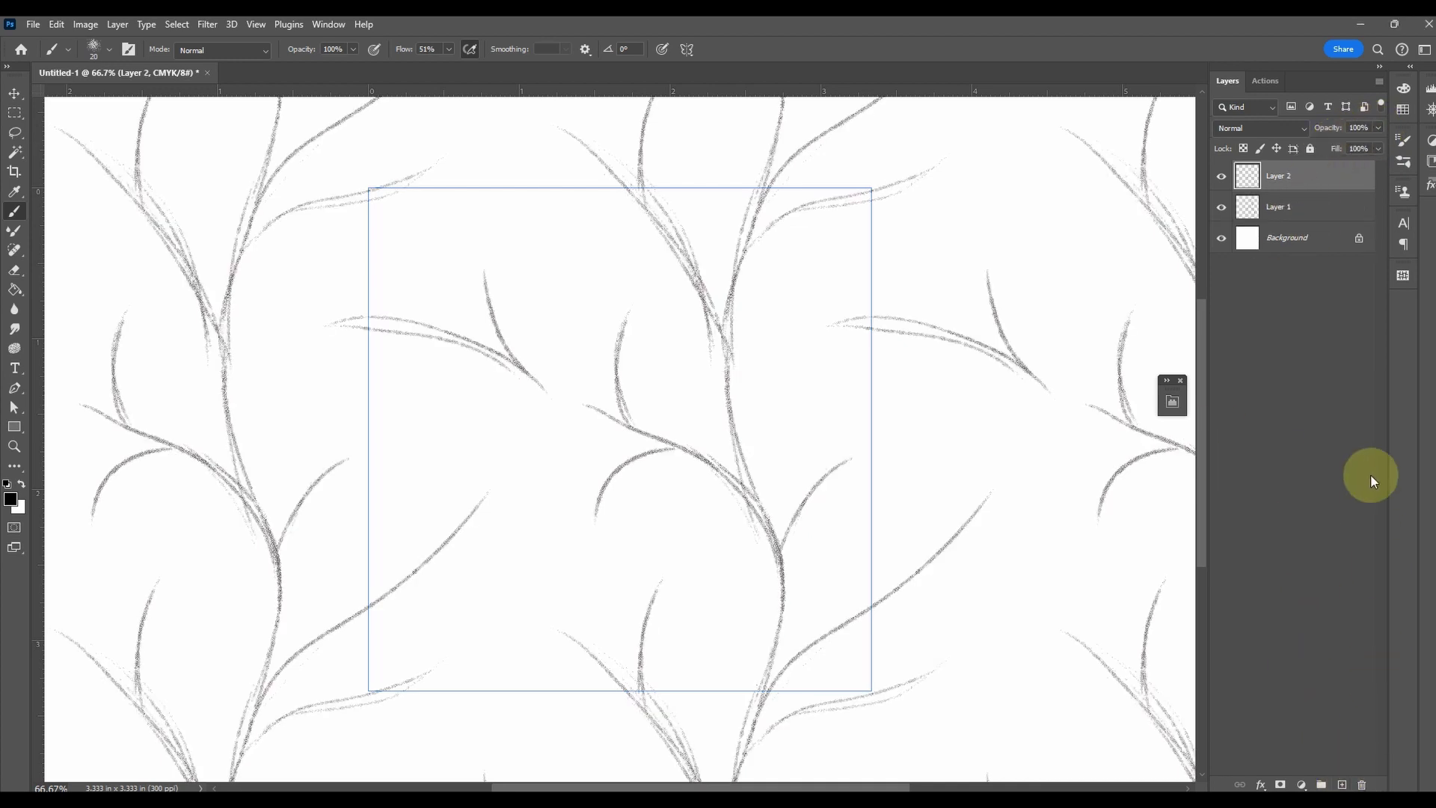
left_click(1312, 208)
left_click(1378, 128)
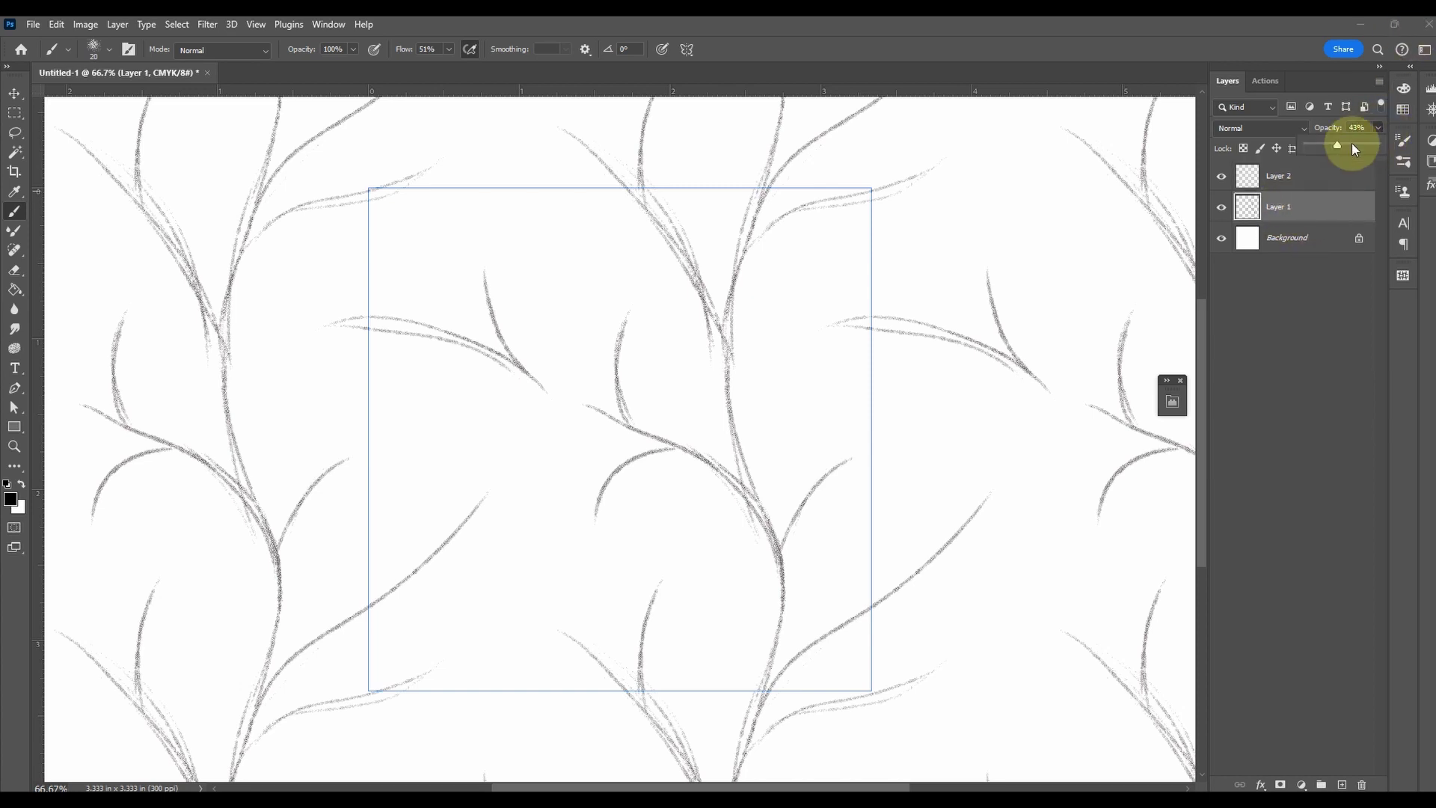
left_click_drag(1321, 142, 1317, 144)
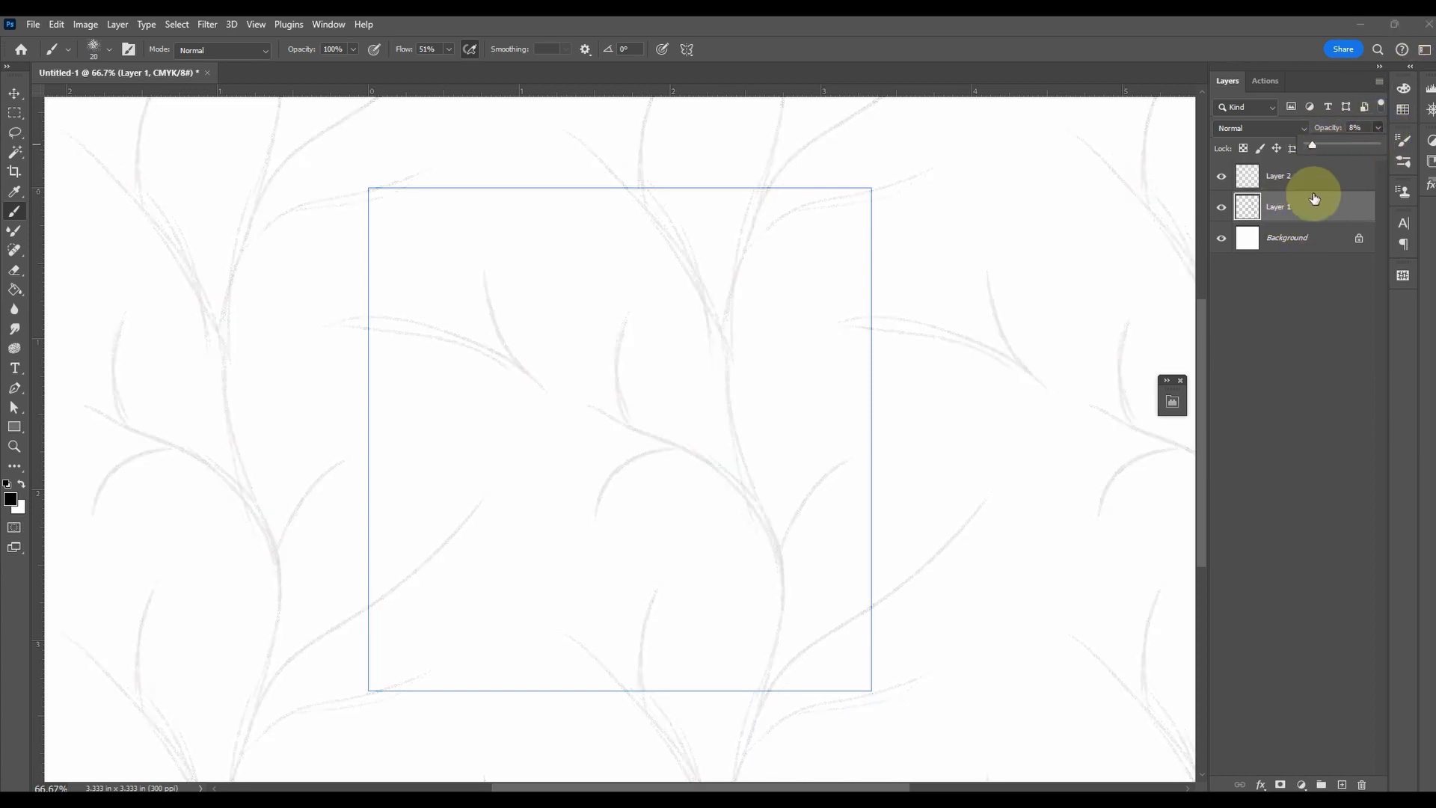
left_click(1318, 178)
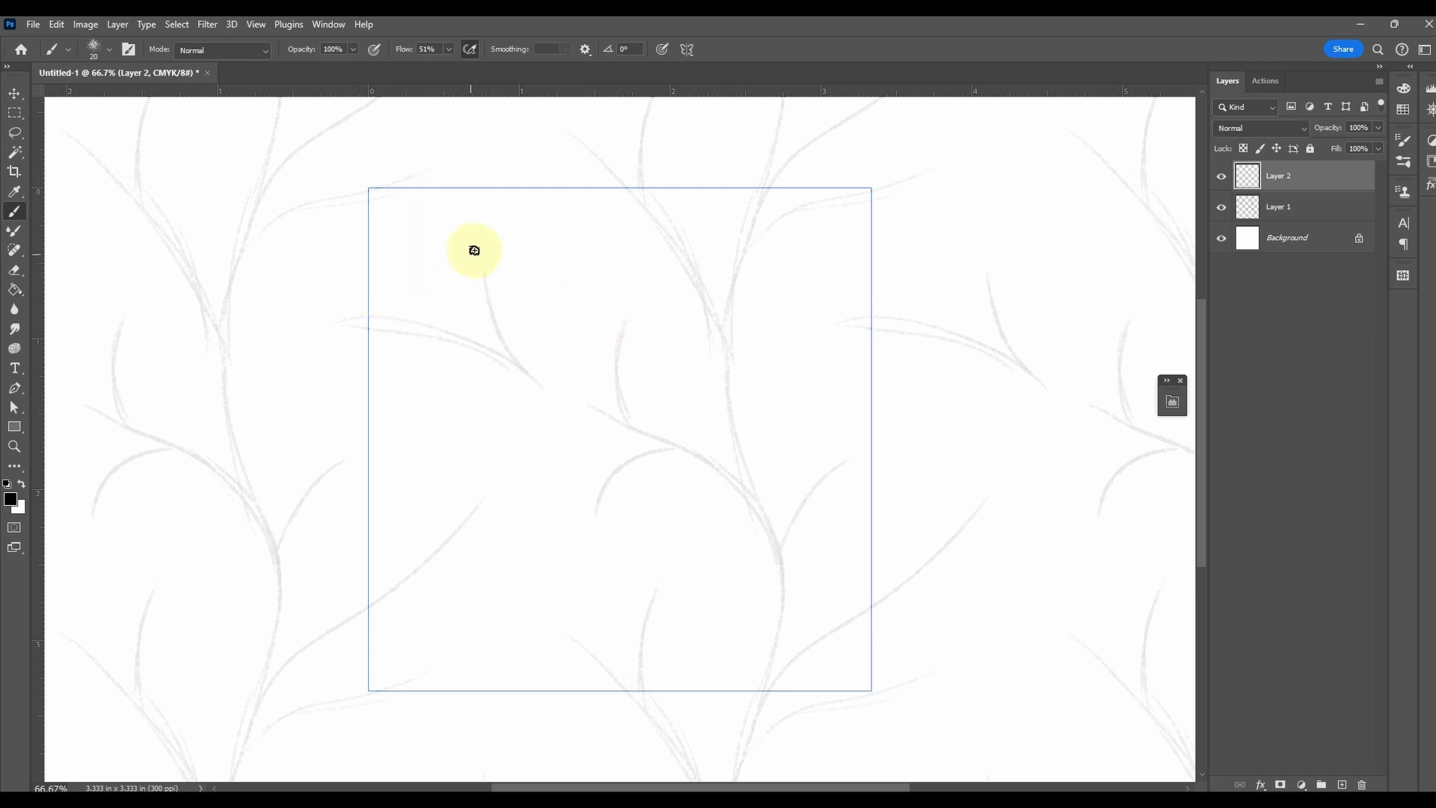
- Draw two ruffled flowers at the tips of the forked left branch and ink the stems leading to them
mouse_move(455, 210)
left_mouse_down()
mouse_move(445, 263)
mouse_move(465, 220)
mouse_move(496, 215)
mouse_move(498, 248)
mouse_move(471, 269)
mouse_move(475, 245)
mouse_move(489, 270)
left_mouse_up()
left_click_drag(357, 307, 310, 290)
mouse_move(308, 299)
left_mouse_down()
mouse_move(293, 318)
mouse_move(300, 353)
left_mouse_up()
left_click_drag(315, 359, 340, 360)
left_click_drag(342, 340, 329, 278)
mouse_move(308, 293)
left_mouse_down()
mouse_move(295, 320)
mouse_move(308, 344)
left_mouse_up()
left_click_drag(326, 303, 325, 314)
mouse_move(346, 302)
left_mouse_down()
mouse_move(469, 340)
mouse_move(548, 388)
mouse_move(482, 275)
left_mouse_up()
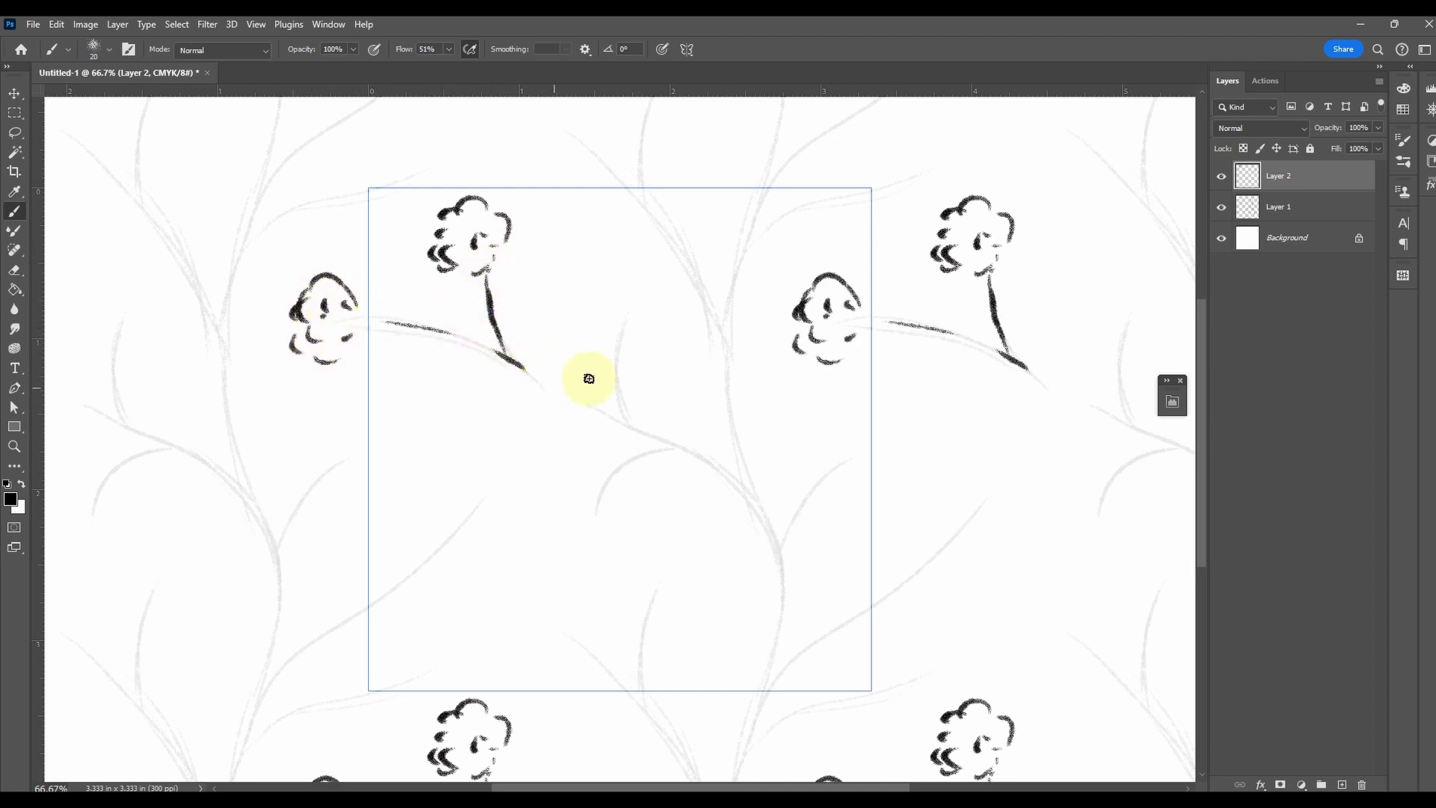
- Ink the curved twigs, connecting left branch, main stem and long right branch over the faded sketch, continuing across the tile edges
mouse_move(630, 314)
left_mouse_down()
mouse_move(616, 363)
mouse_move(642, 433)
left_mouse_up()
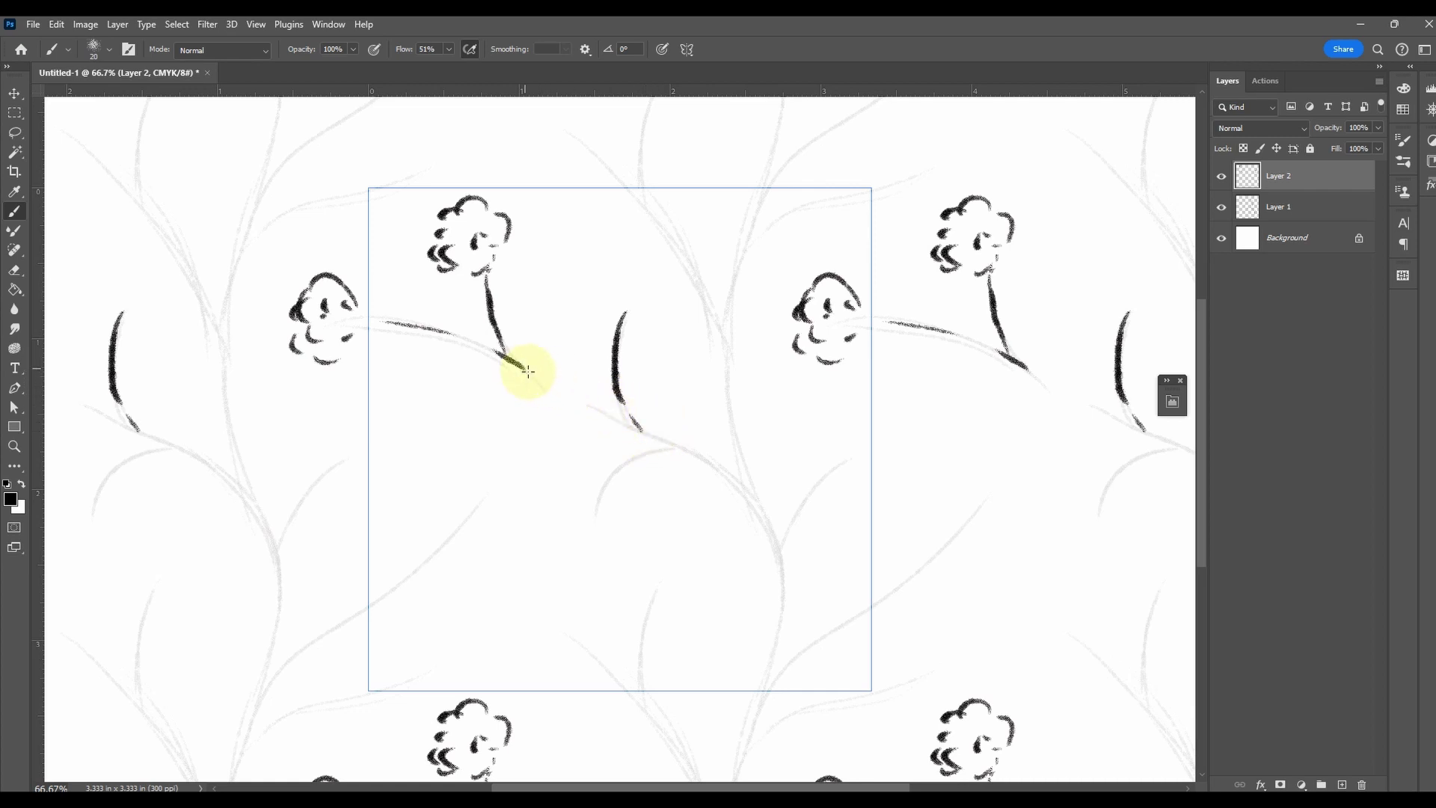
mouse_move(528, 371)
left_mouse_down()
mouse_move(665, 439)
mouse_move(587, 528)
left_mouse_up()
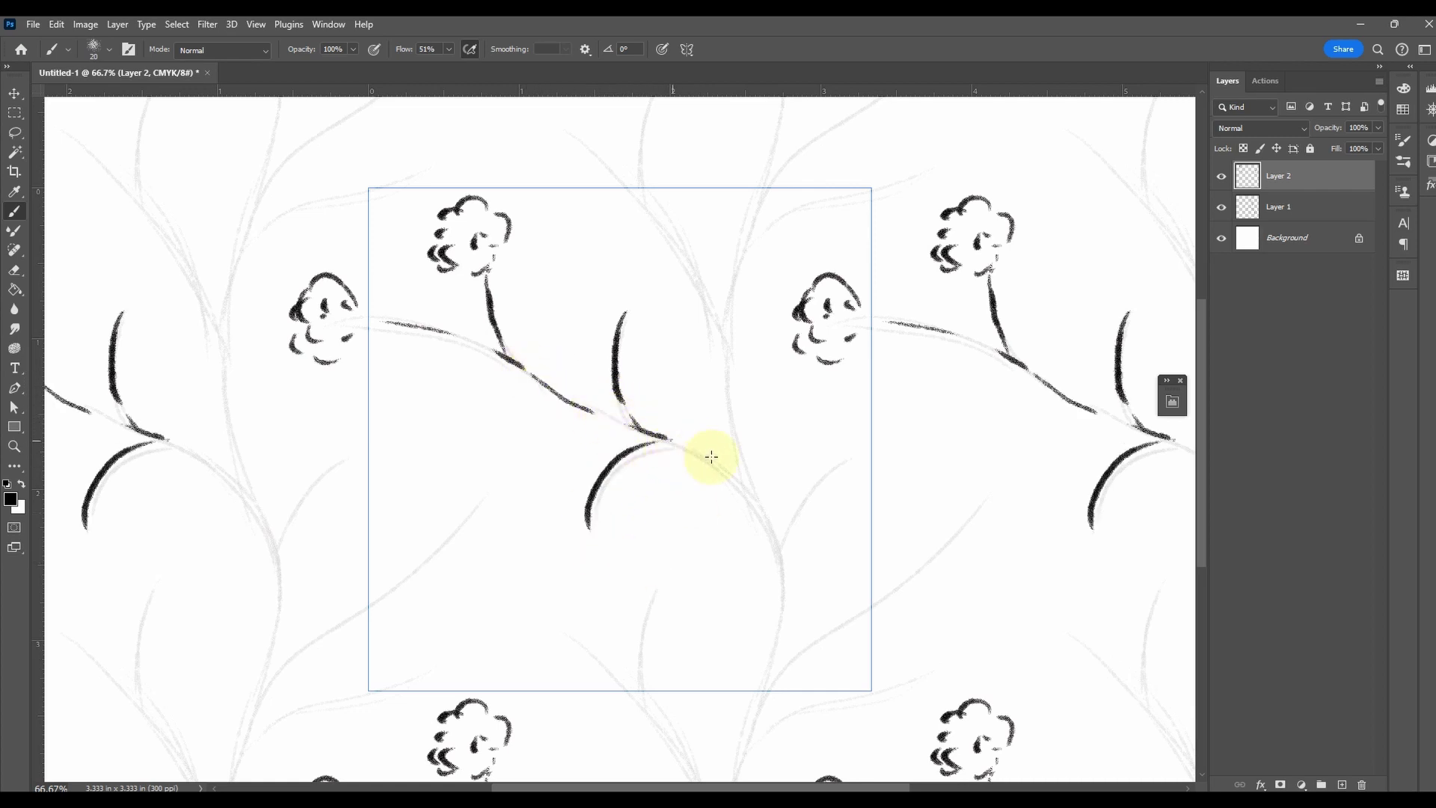
mouse_move(669, 441)
left_mouse_down()
mouse_move(773, 625)
mouse_move(743, 762)
left_mouse_up()
mouse_move(776, 587)
left_mouse_down()
mouse_move(820, 481)
mouse_move(867, 462)
left_mouse_up()
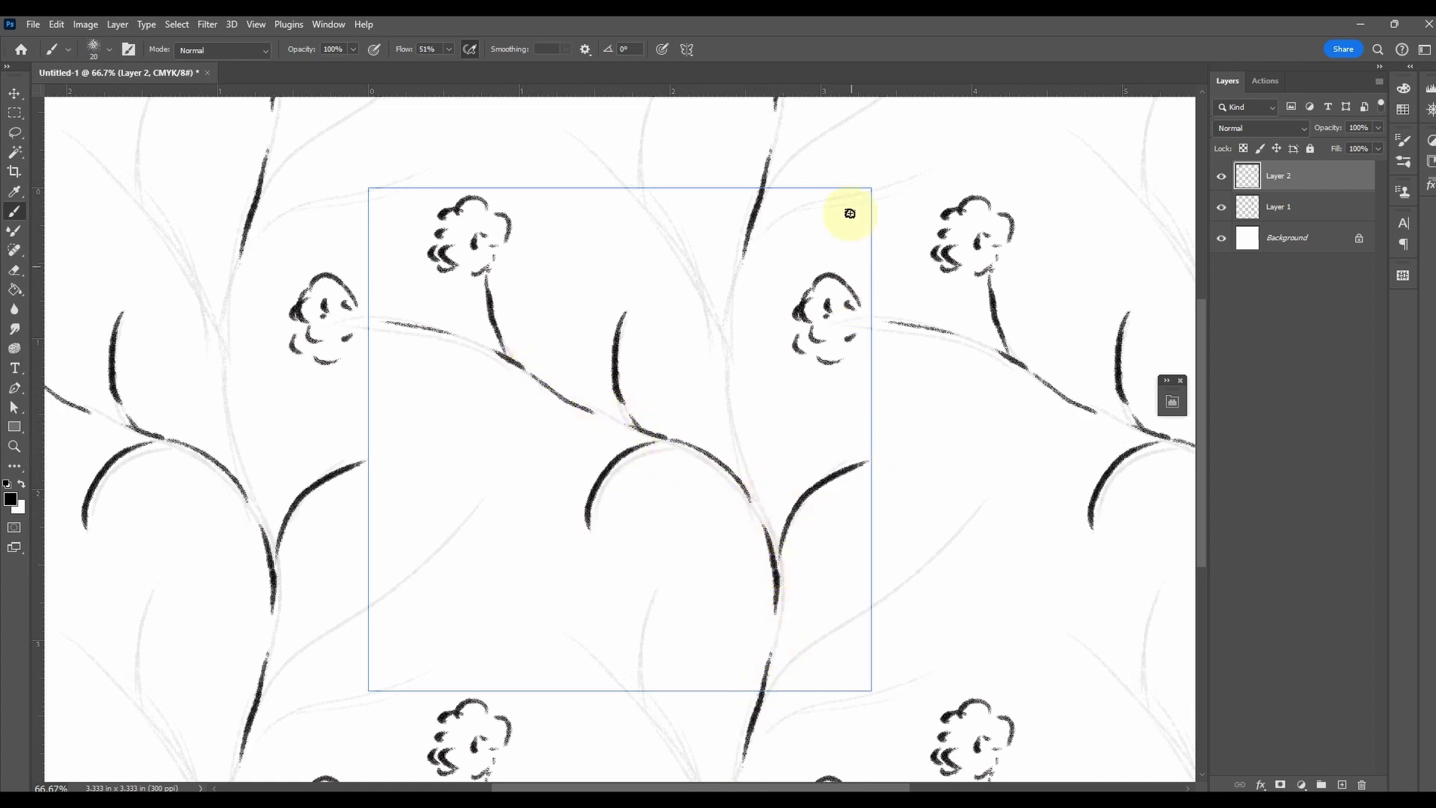
left_click_drag(734, 292, 761, 514)
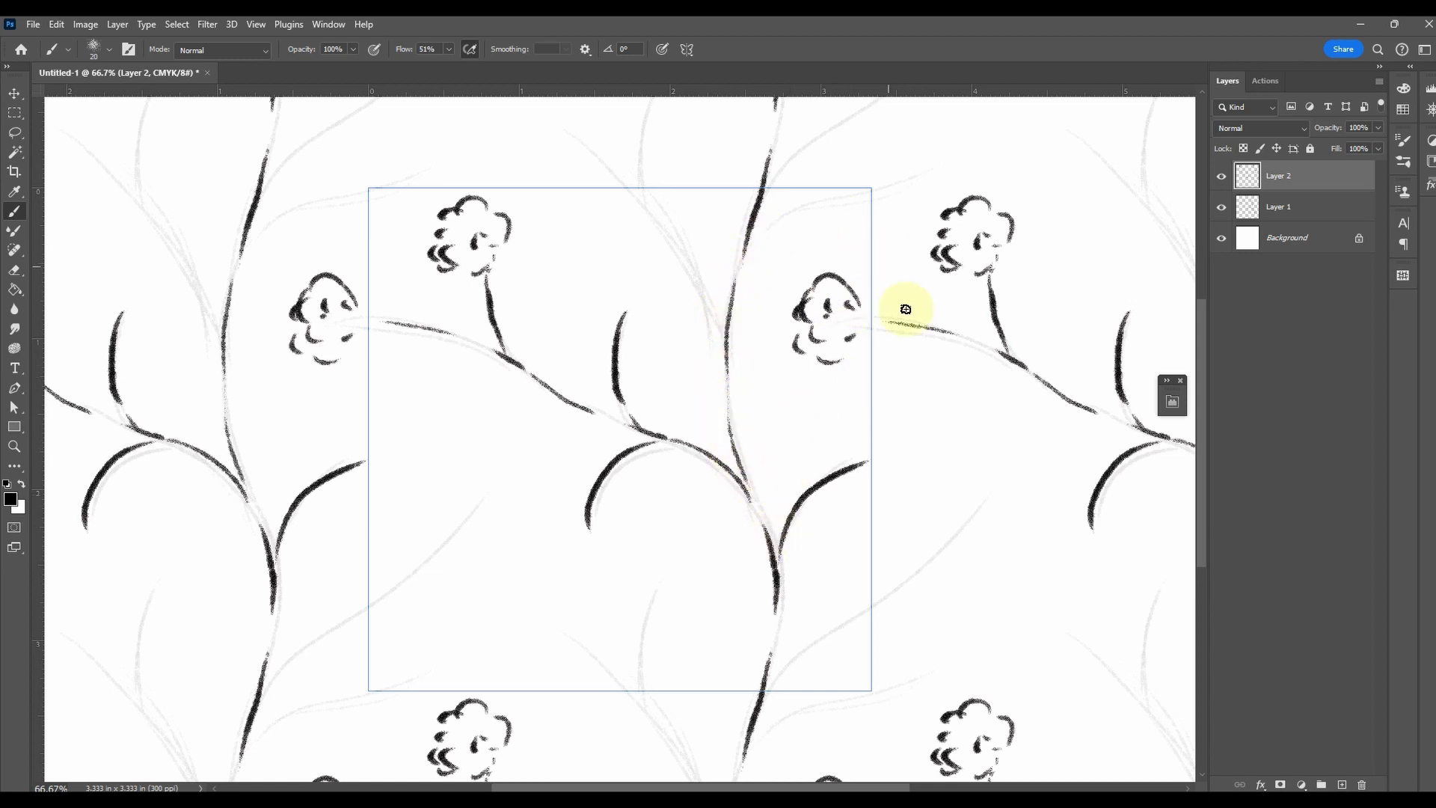
left_click_drag(770, 687, 969, 527)
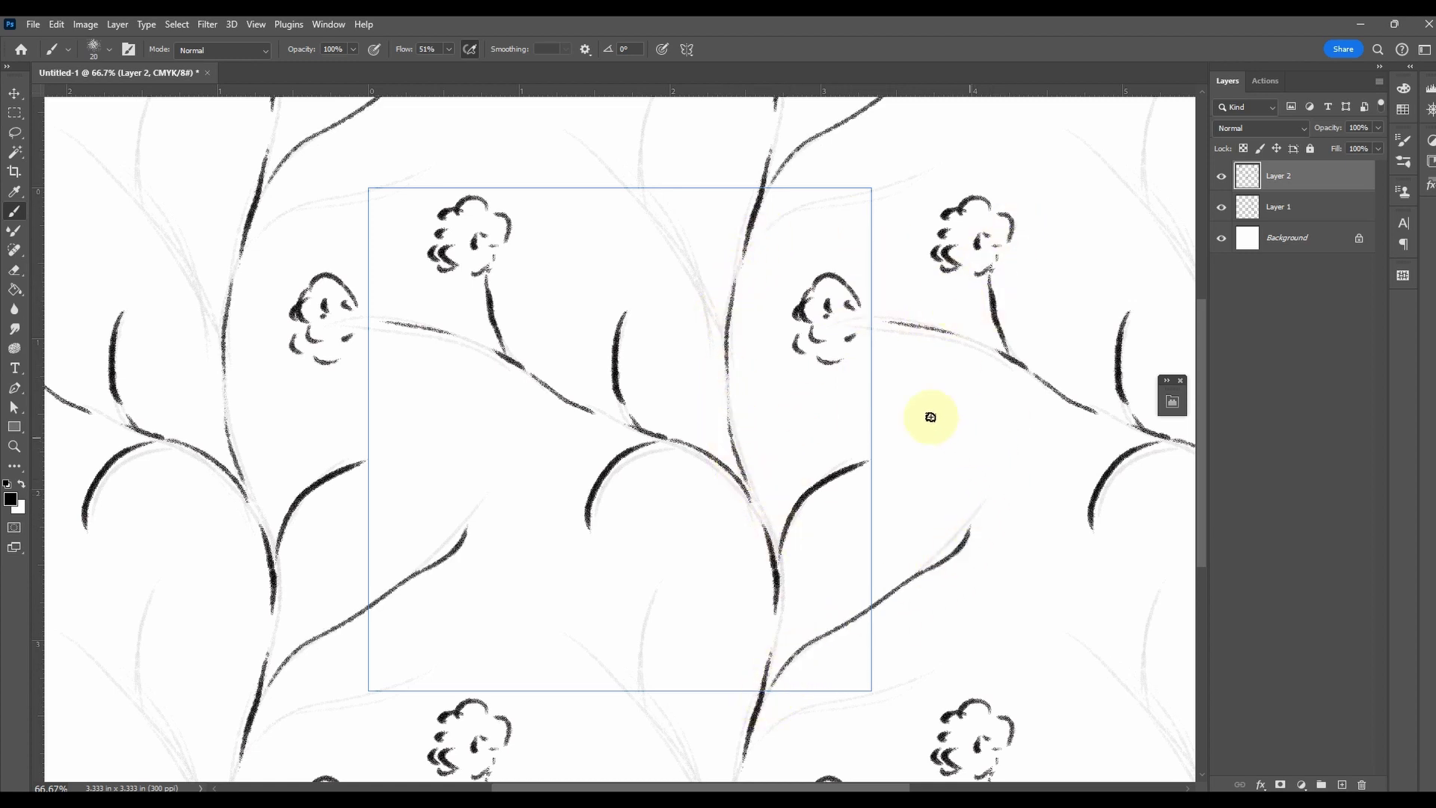
- Draw a ruffled flower at the tip of the long branch rising to the right of the stem
left_click_drag(463, 524, 527, 532)
left_click_drag(453, 503, 505, 483)
left_click_drag(519, 491, 512, 457)
mouse_move(522, 471)
left_mouse_down()
mouse_move(529, 493)
mouse_move(482, 502)
left_mouse_up()
left_click_drag(496, 510, 507, 513)
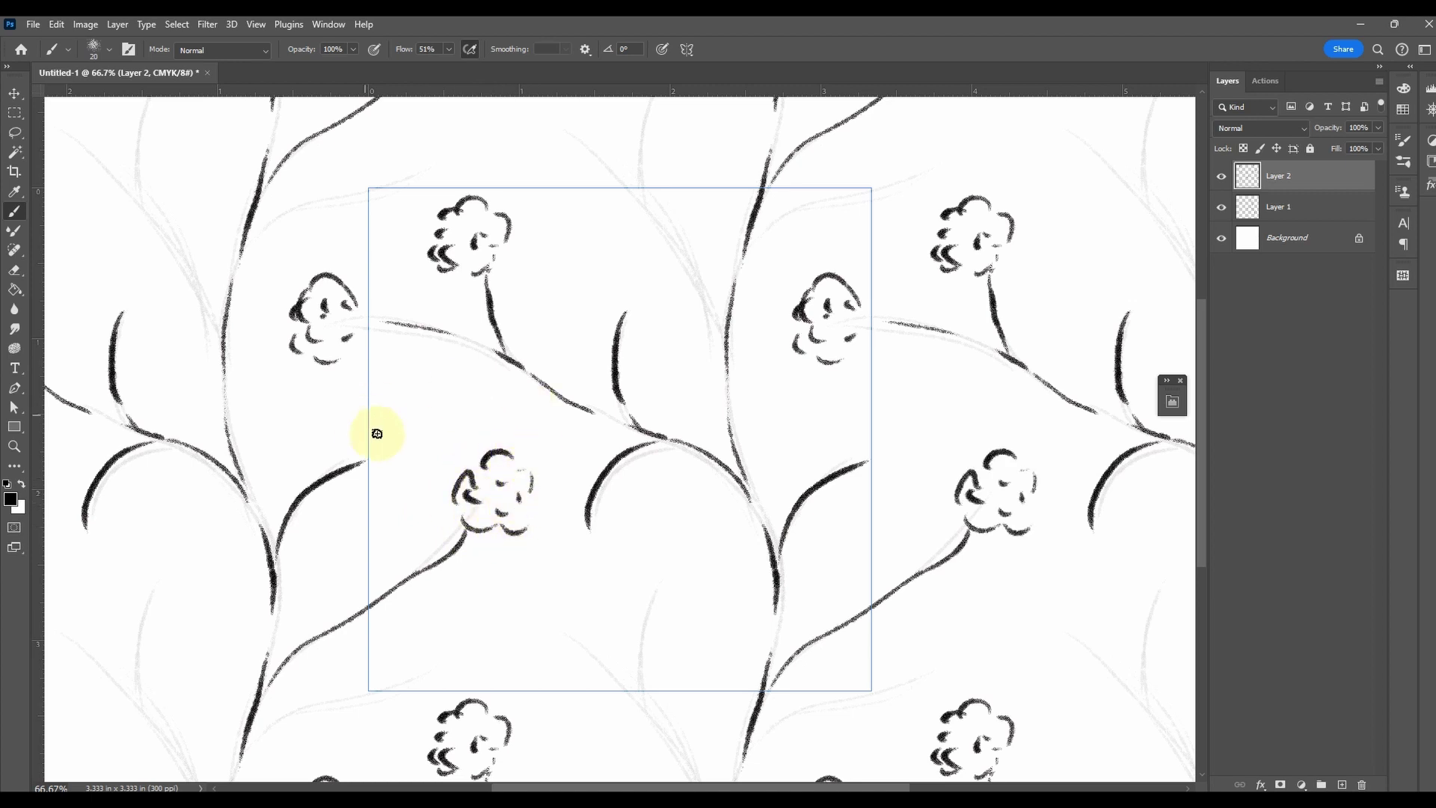
- Draw a rounded, layered flower at the tip of the short curved twig on the stem's right side
left_click_drag(361, 421, 366, 453)
left_click_drag(372, 467, 394, 473)
left_click_drag(364, 419, 402, 429)
mouse_move(416, 435)
left_mouse_down()
mouse_move(411, 458)
mouse_move(388, 448)
left_mouse_up()
left_click_drag(390, 433, 421, 420)
left_click_drag(420, 427, 414, 452)
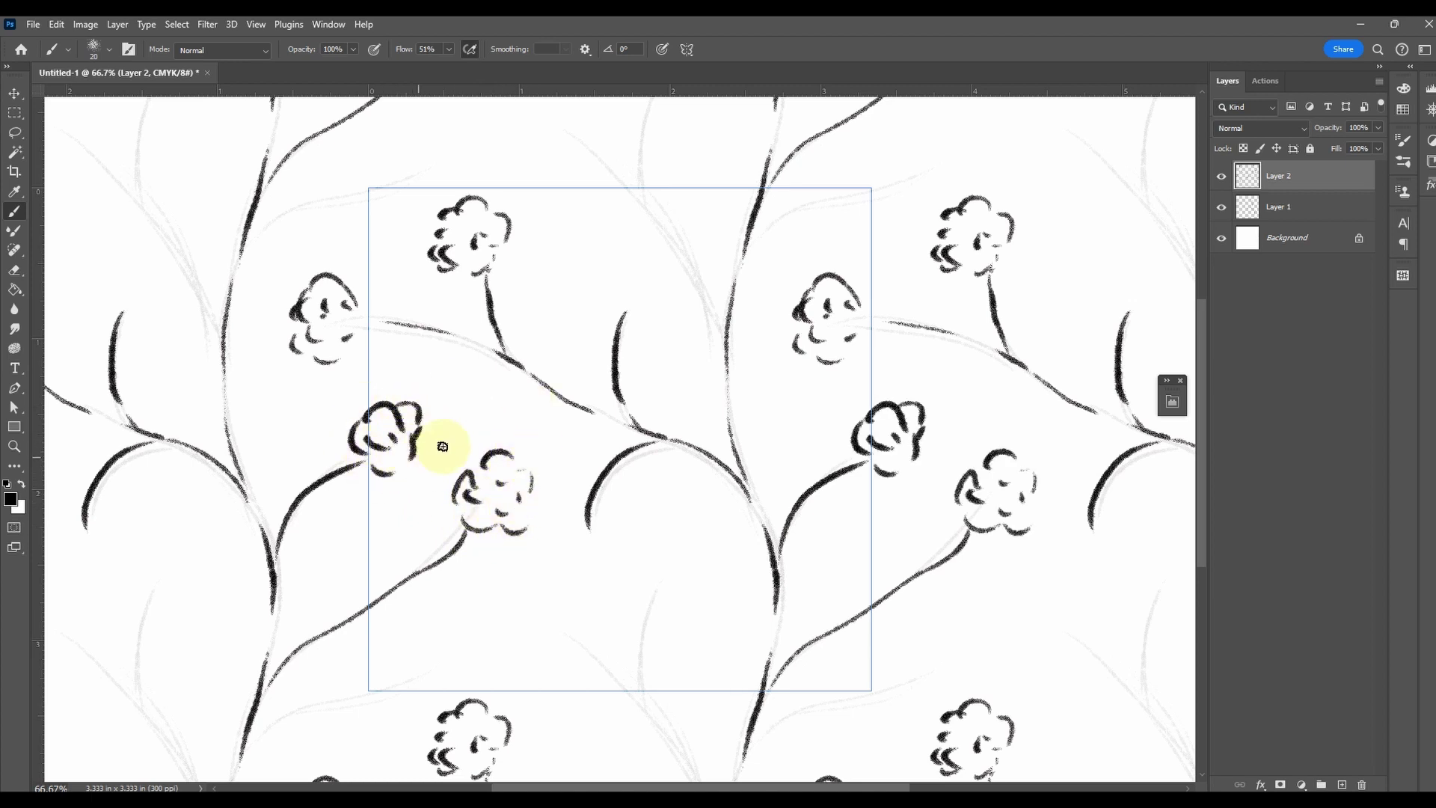
- Draw small buds on the left branch's upward and downward twigs and add a pair of slim leaves along the branch
left_click_drag(605, 290, 620, 308)
left_click_drag(626, 312, 644, 289)
left_click_drag(645, 301, 637, 307)
left_click_drag(574, 520, 596, 537)
left_click_drag(543, 350, 550, 388)
left_click_drag(552, 351, 557, 393)
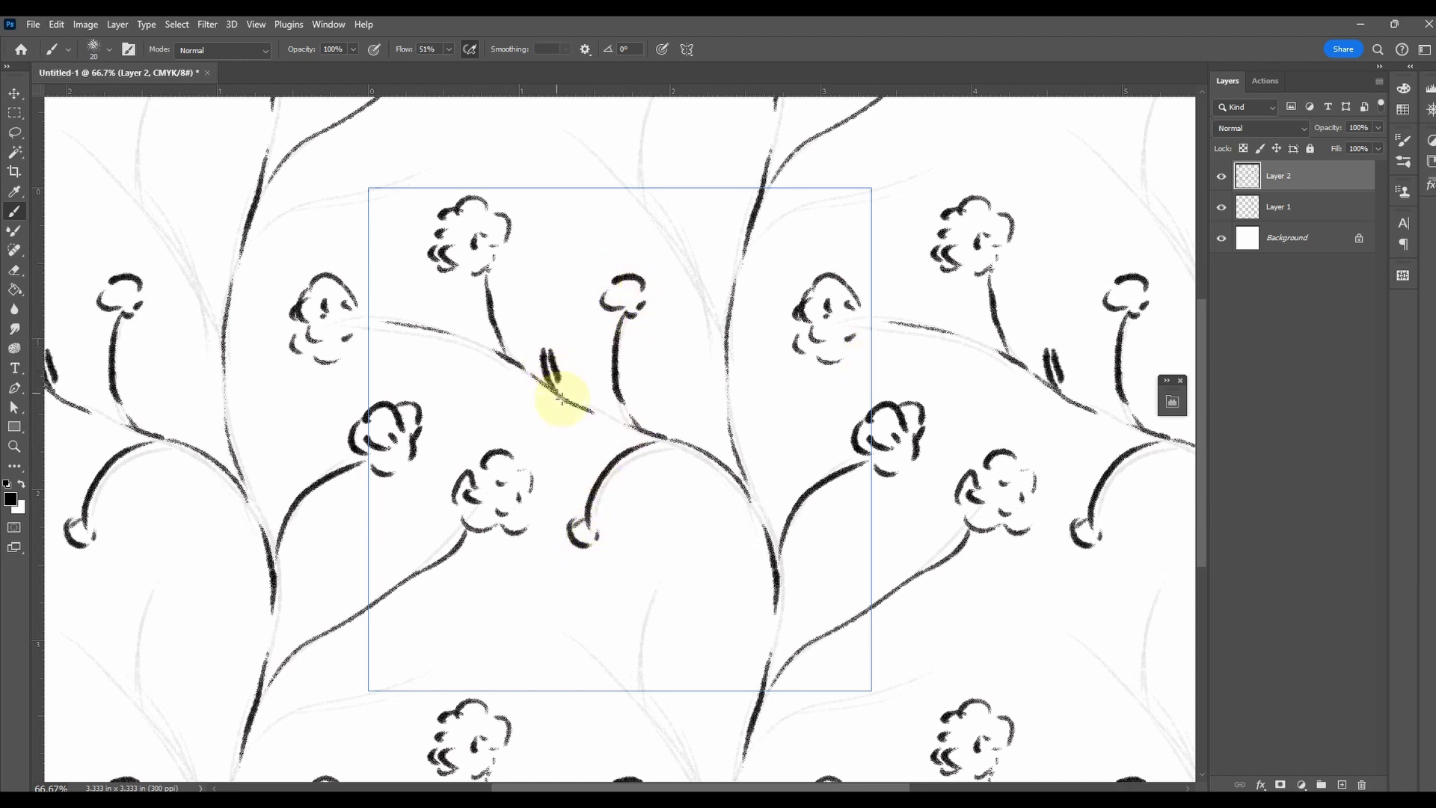
left_click_drag(649, 480, 778, 465)
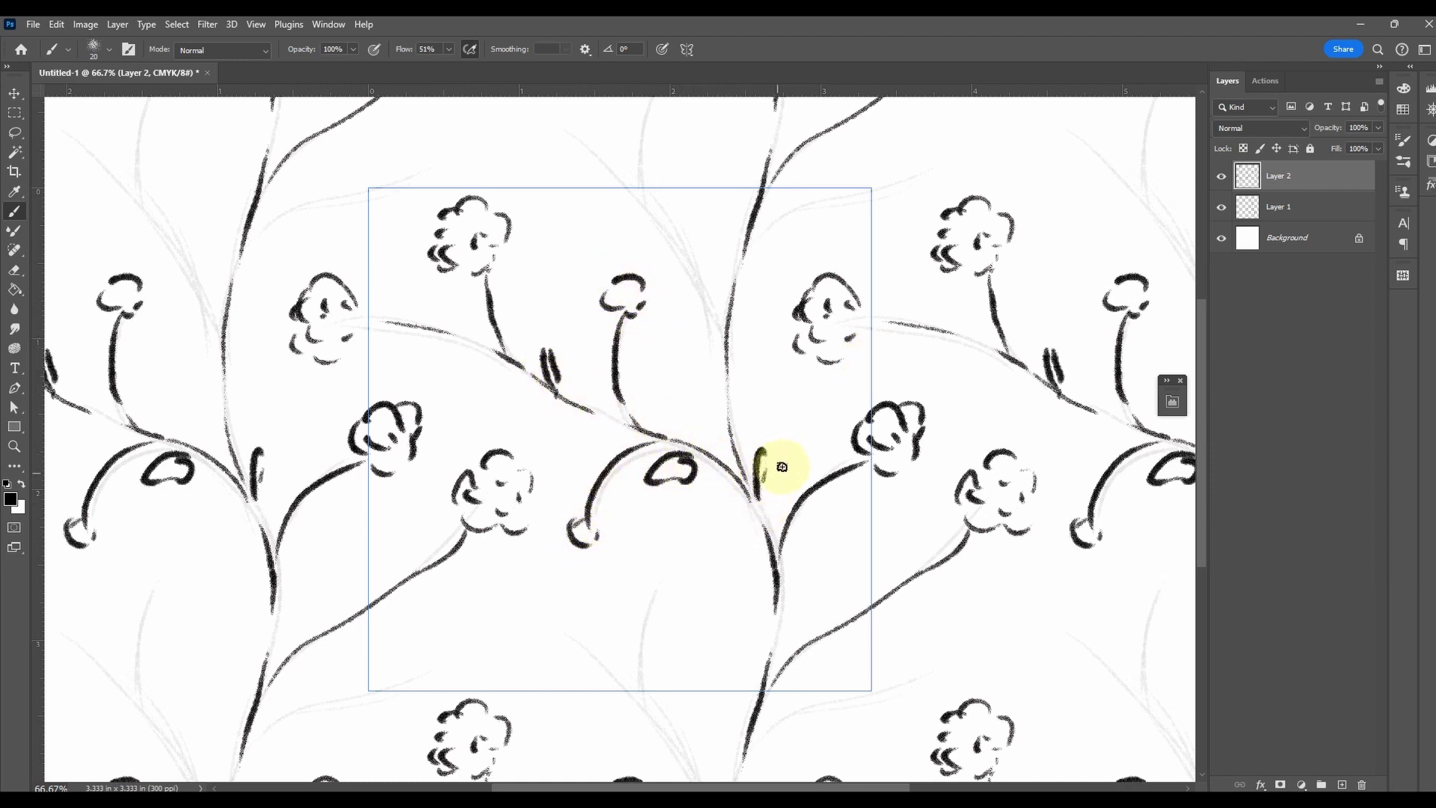
key("ctrl+z")
key("ctrl+z")
- Add slim leaves on top of the left branch near the stem and along the upper part of the main stem
left_click_drag(693, 448, 672, 394)
left_click_drag(684, 408, 697, 443)
mouse_move(728, 326)
left_mouse_down()
mouse_move(737, 303)
mouse_move(729, 328)
left_mouse_up()
left_click_drag(741, 238, 736, 171)
left_click_drag(742, 175, 747, 253)
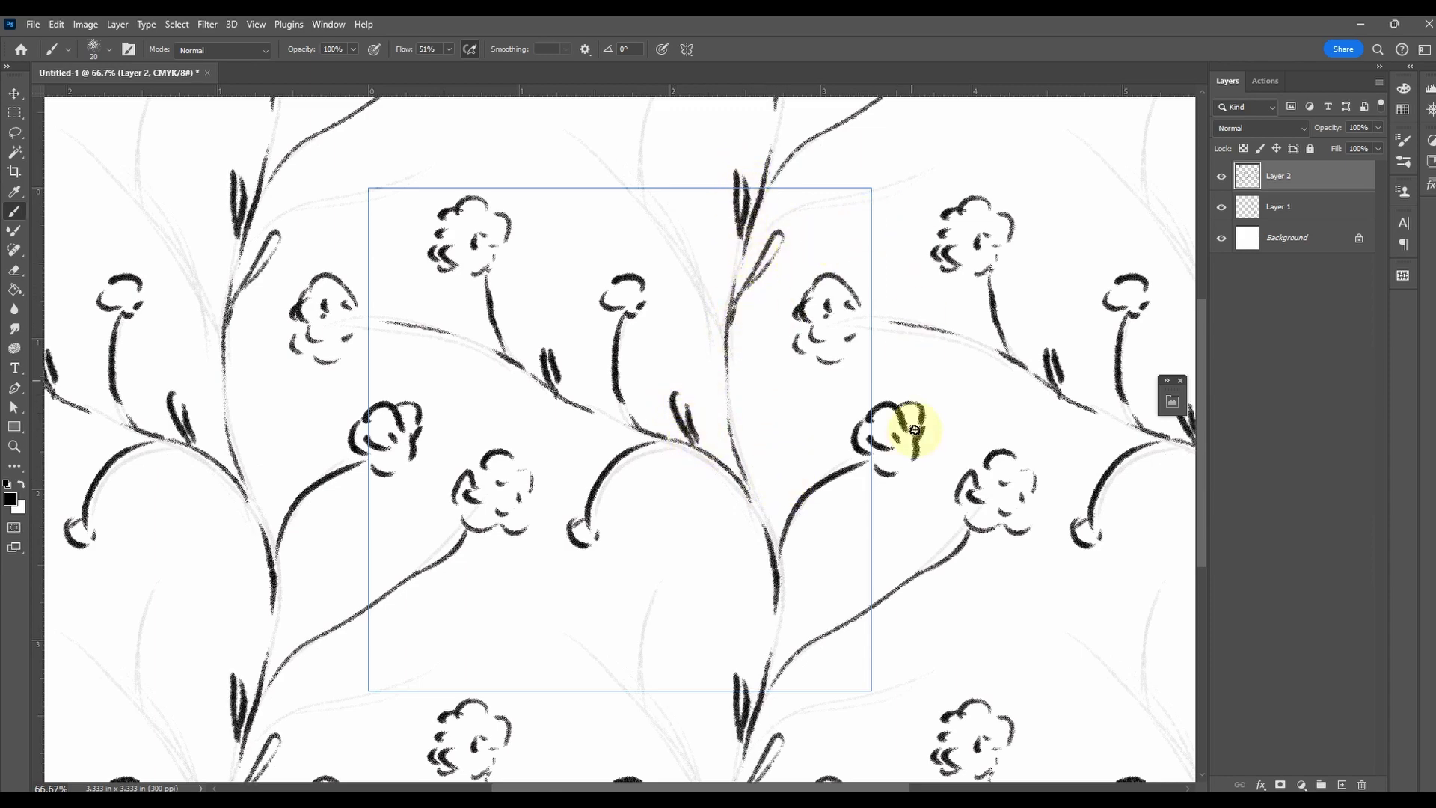
- Check the repeat and ink the forked branch on the stem's lower left, with a flower on each of its two tips
key("ctrl+minus")
key("ctrl+minus")
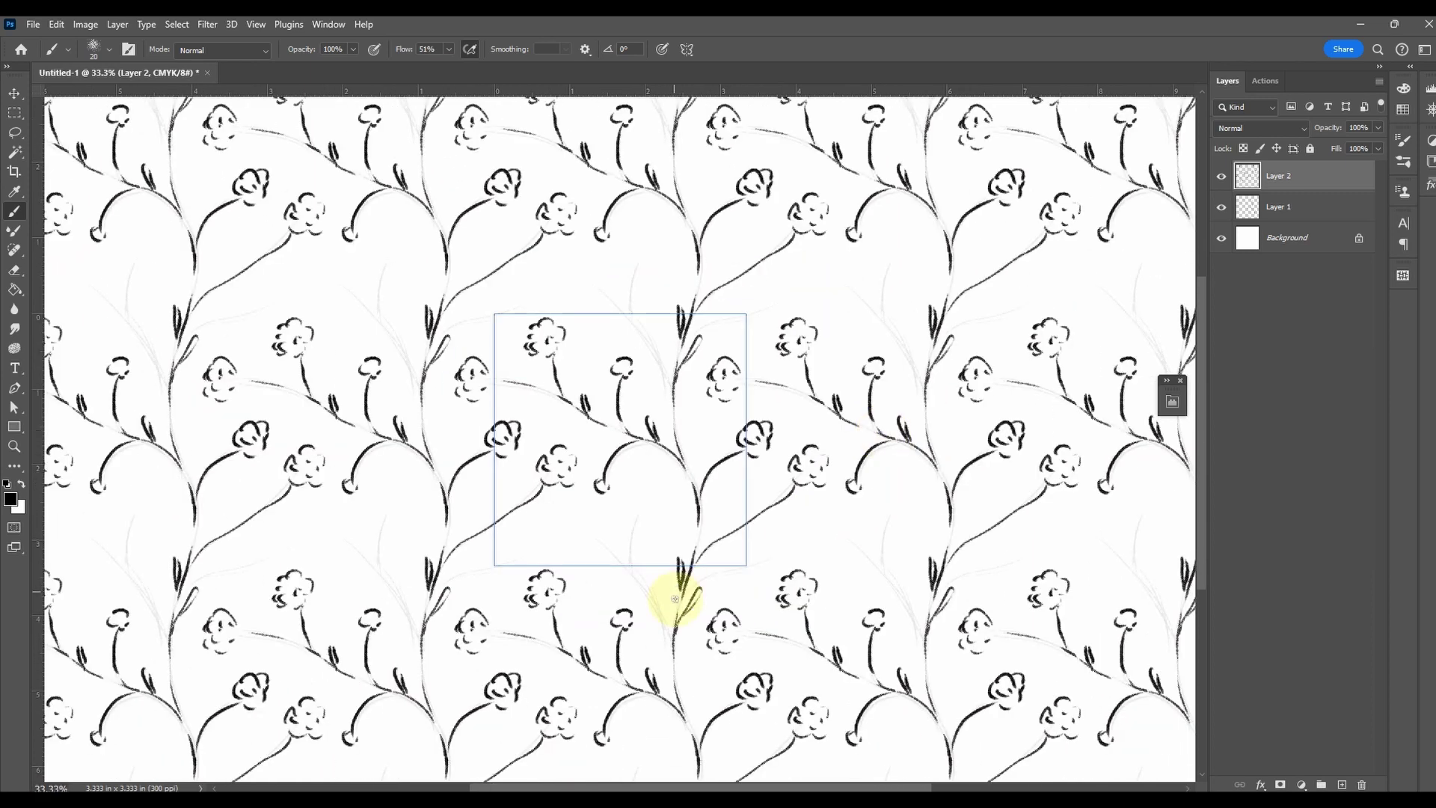
key("ctrl+plus")
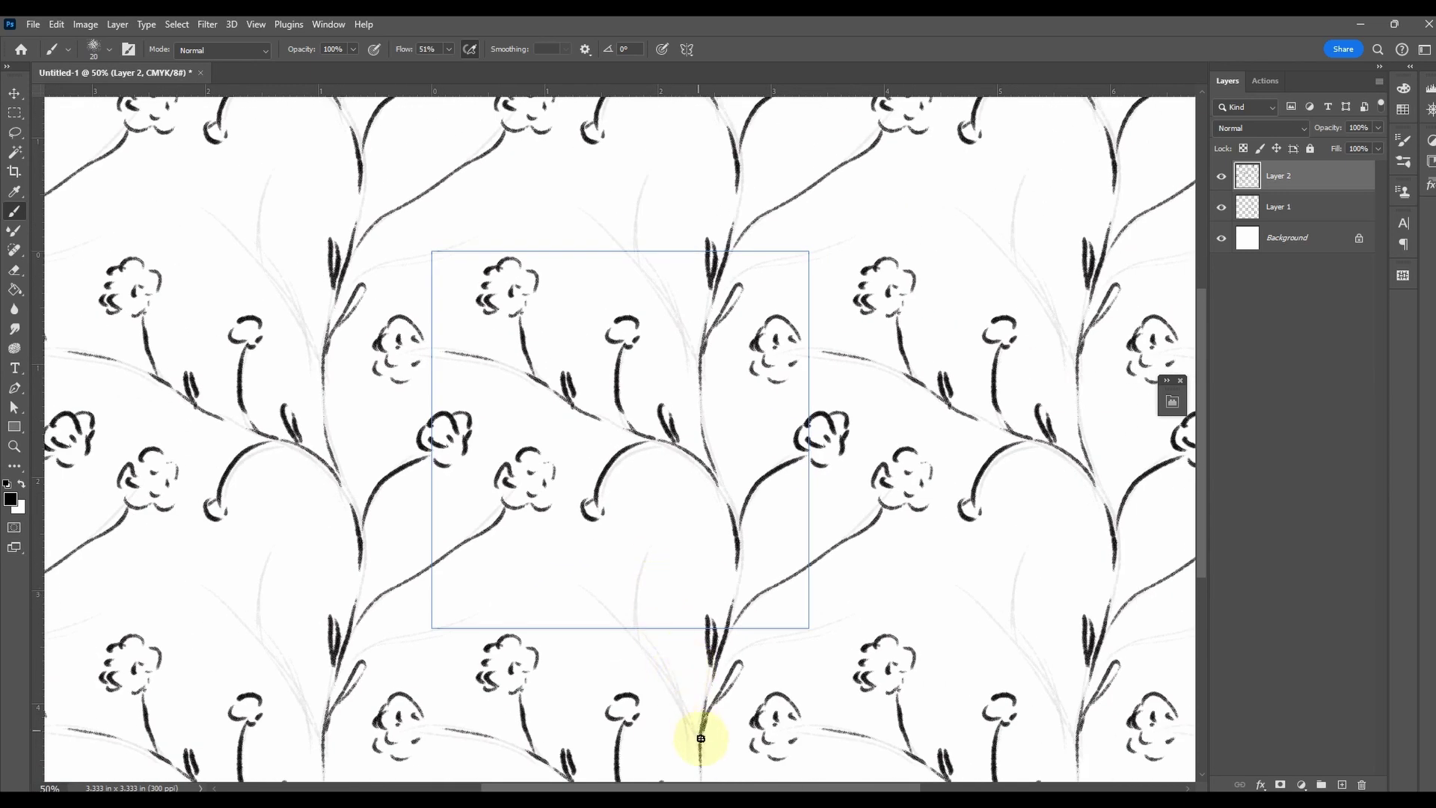
left_click_drag(697, 738, 646, 655)
mouse_move(584, 590)
left_mouse_down()
mouse_move(634, 633)
mouse_move(666, 538)
left_mouse_up()
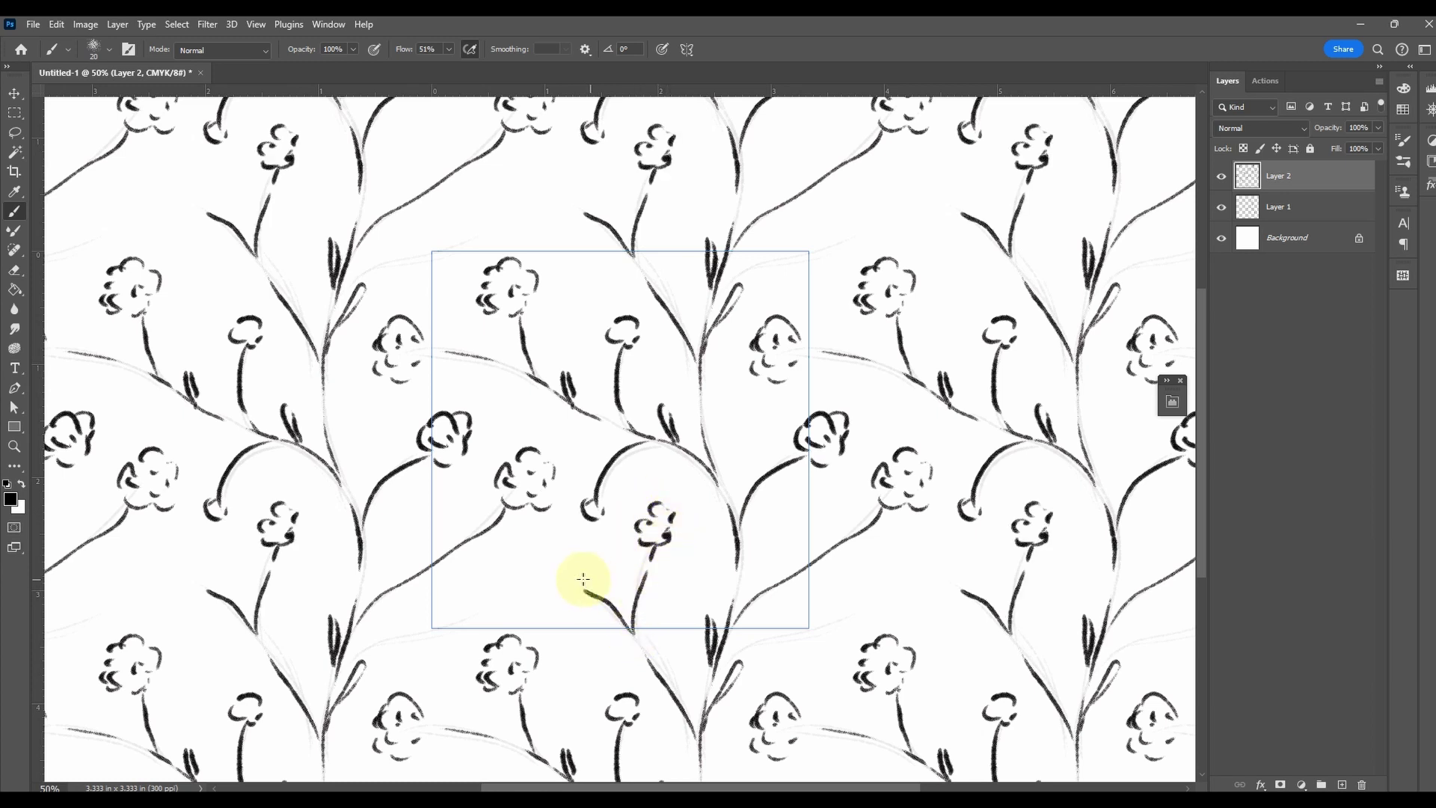
mouse_move(583, 578)
left_mouse_down()
mouse_move(577, 592)
mouse_move(577, 567)
mouse_move(612, 543)
left_mouse_up()
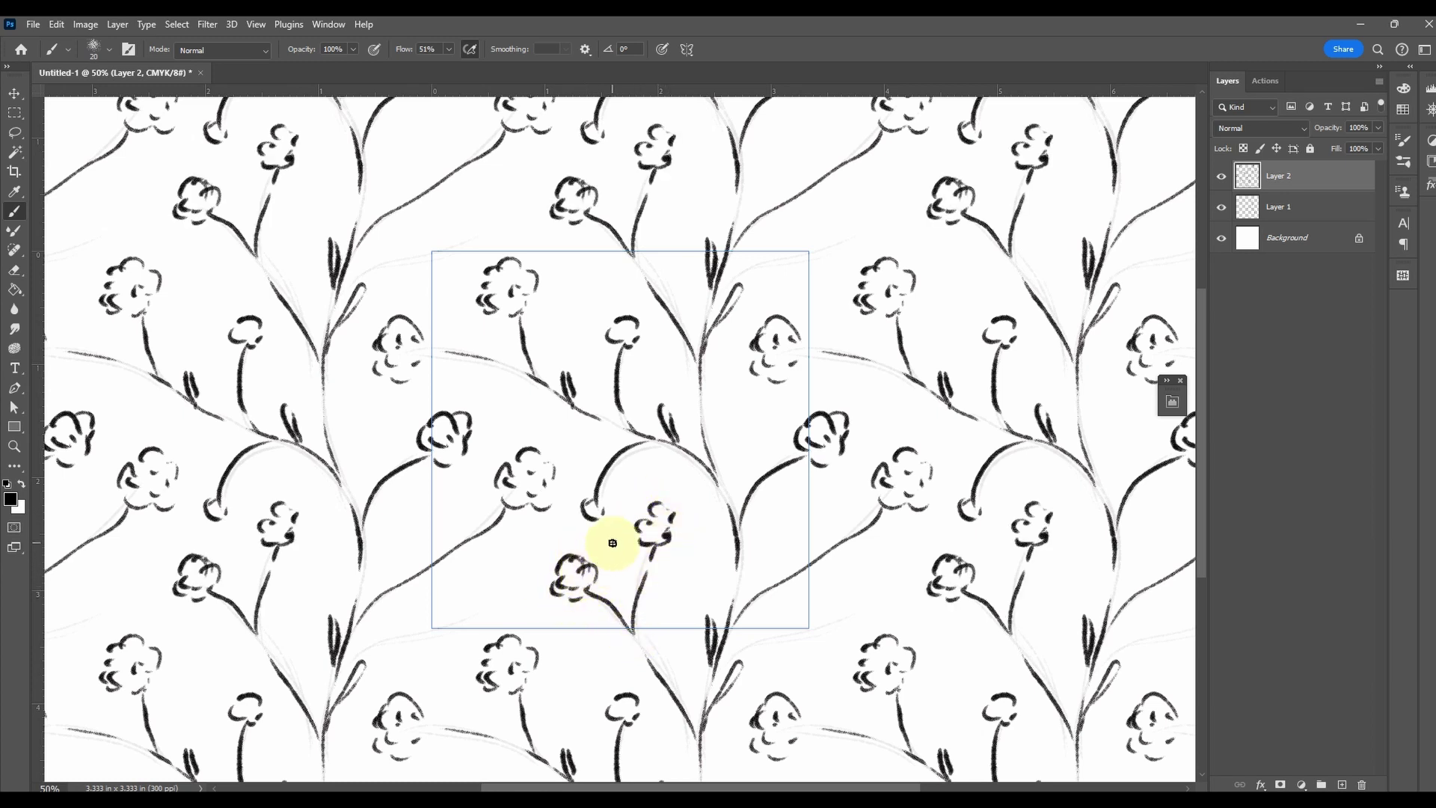
- Add a short side twig with a small flower at the base of the forked branch, redrawing the unsatisfactory strokes
mouse_move(648, 631)
left_mouse_down()
mouse_move(579, 643)
mouse_move(599, 647)
mouse_move(586, 639)
mouse_move(616, 614)
mouse_move(609, 637)
mouse_move(595, 609)
mouse_move(572, 638)
left_mouse_up()
key("ctrl+z")
key("ctrl+z")
left_click_drag(572, 640, 587, 659)
left_click_drag(590, 657, 606, 649)
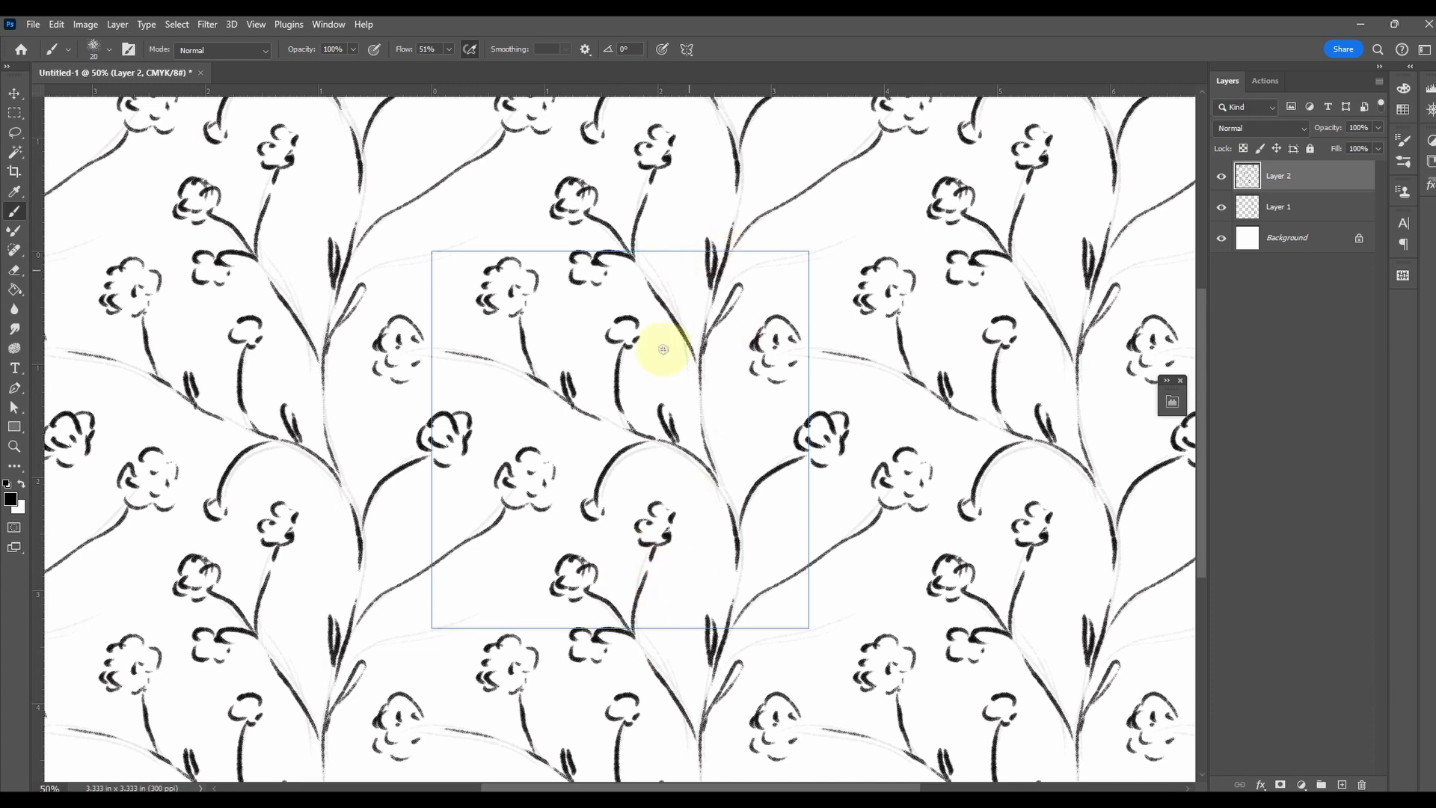
- Add small leaves along the main stem, the long right branch and the outer end of the left branch
mouse_move(730, 524)
left_mouse_down()
mouse_move(731, 551)
mouse_move(718, 496)
mouse_move(733, 504)
mouse_move(702, 413)
mouse_move(715, 371)
left_mouse_up()
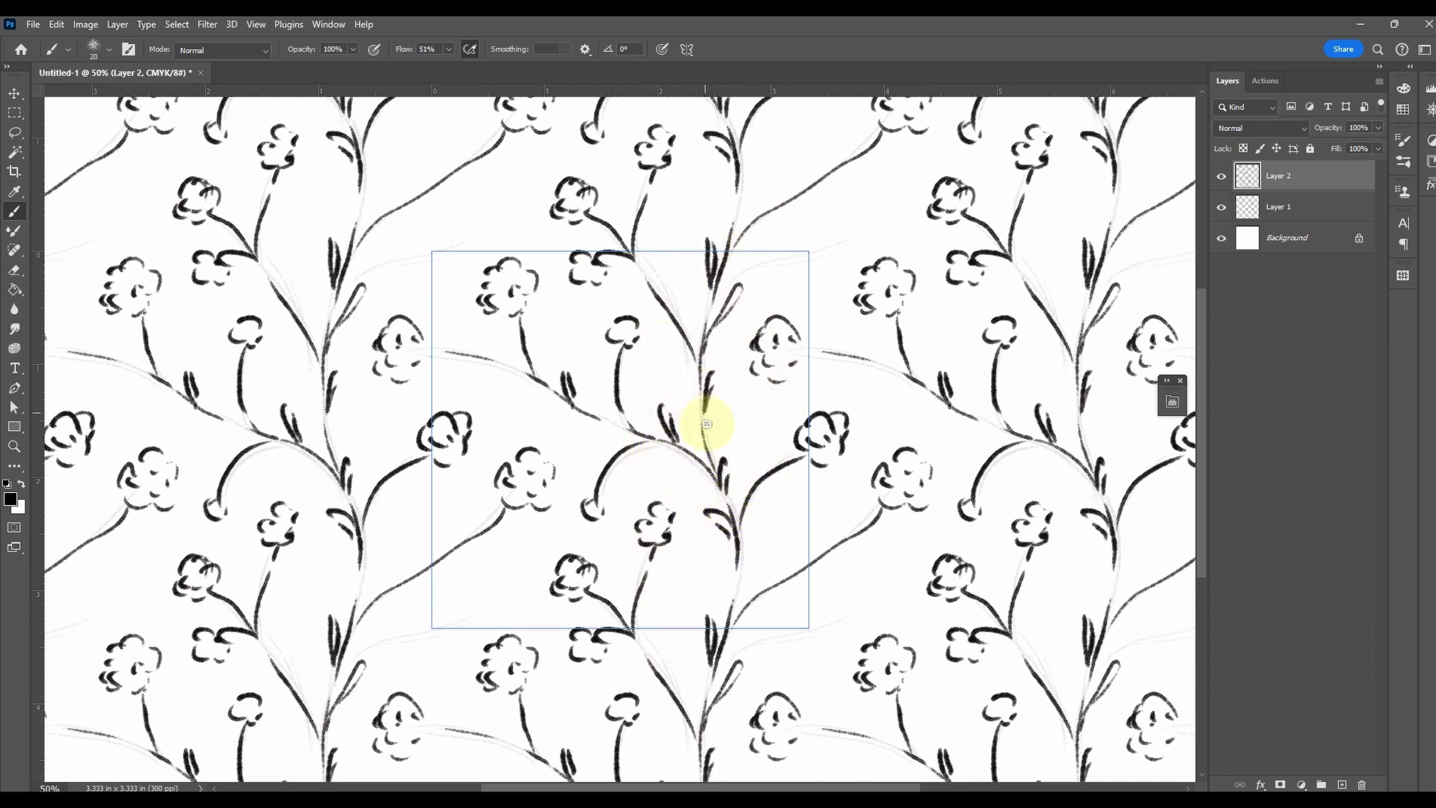
mouse_move(770, 218)
left_mouse_down()
mouse_move(770, 199)
mouse_move(827, 186)
mouse_move(864, 156)
left_mouse_up()
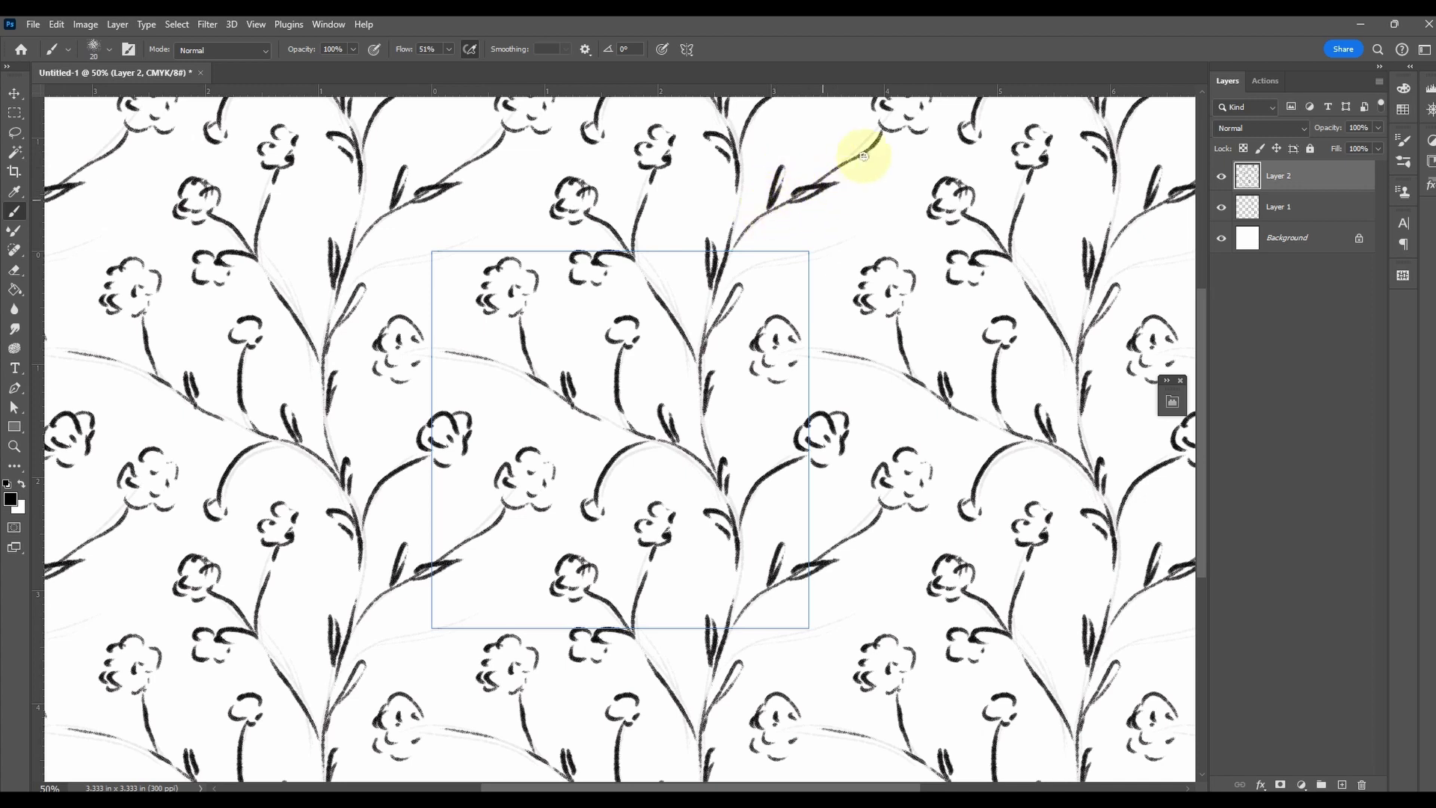
left_click_drag(859, 368, 859, 359)
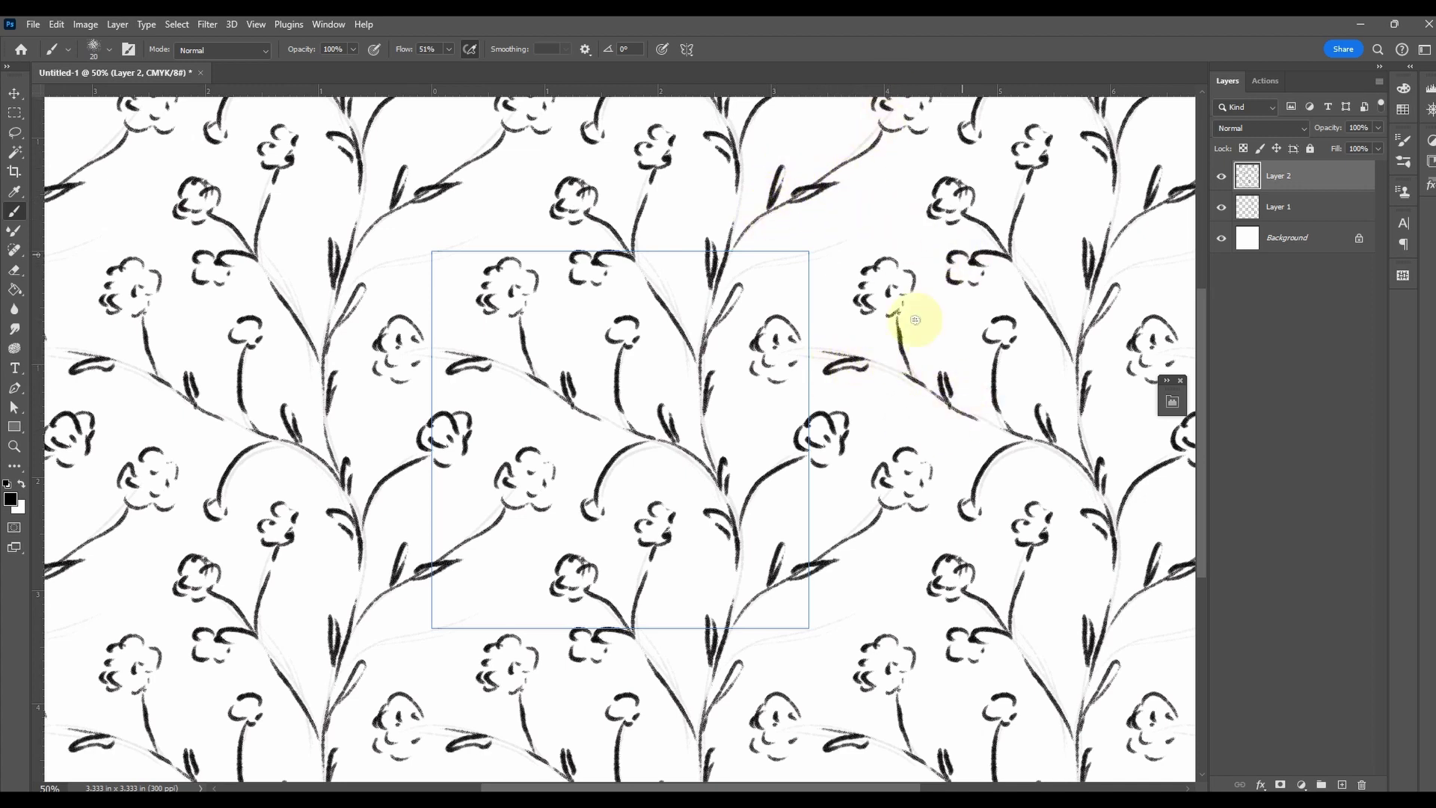
left_click_drag(461, 540, 476, 504)
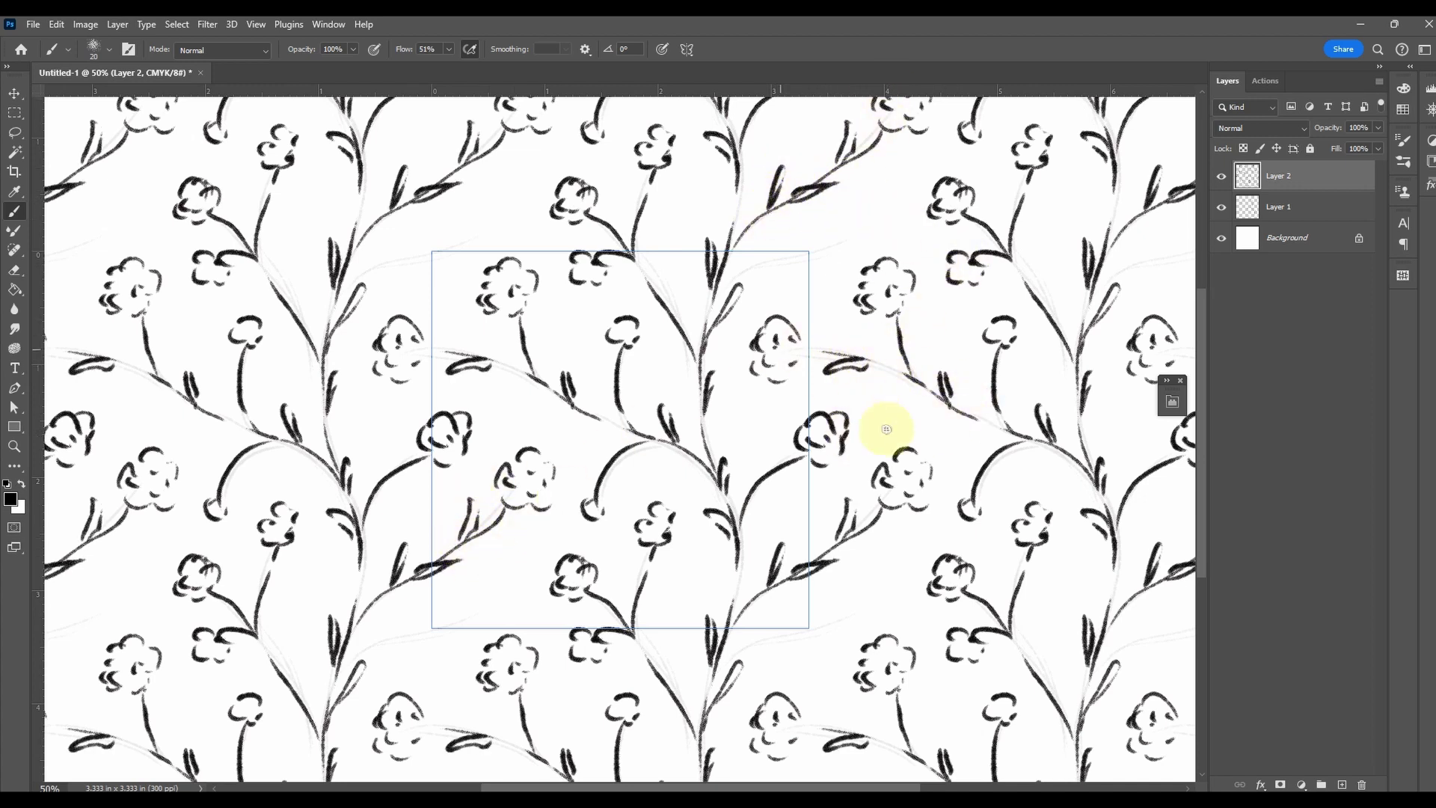
- Check the repeat and add a small curled bud beneath the left branch, undoing the extra budded twig tried beside the flower
key("ctrl+minus")
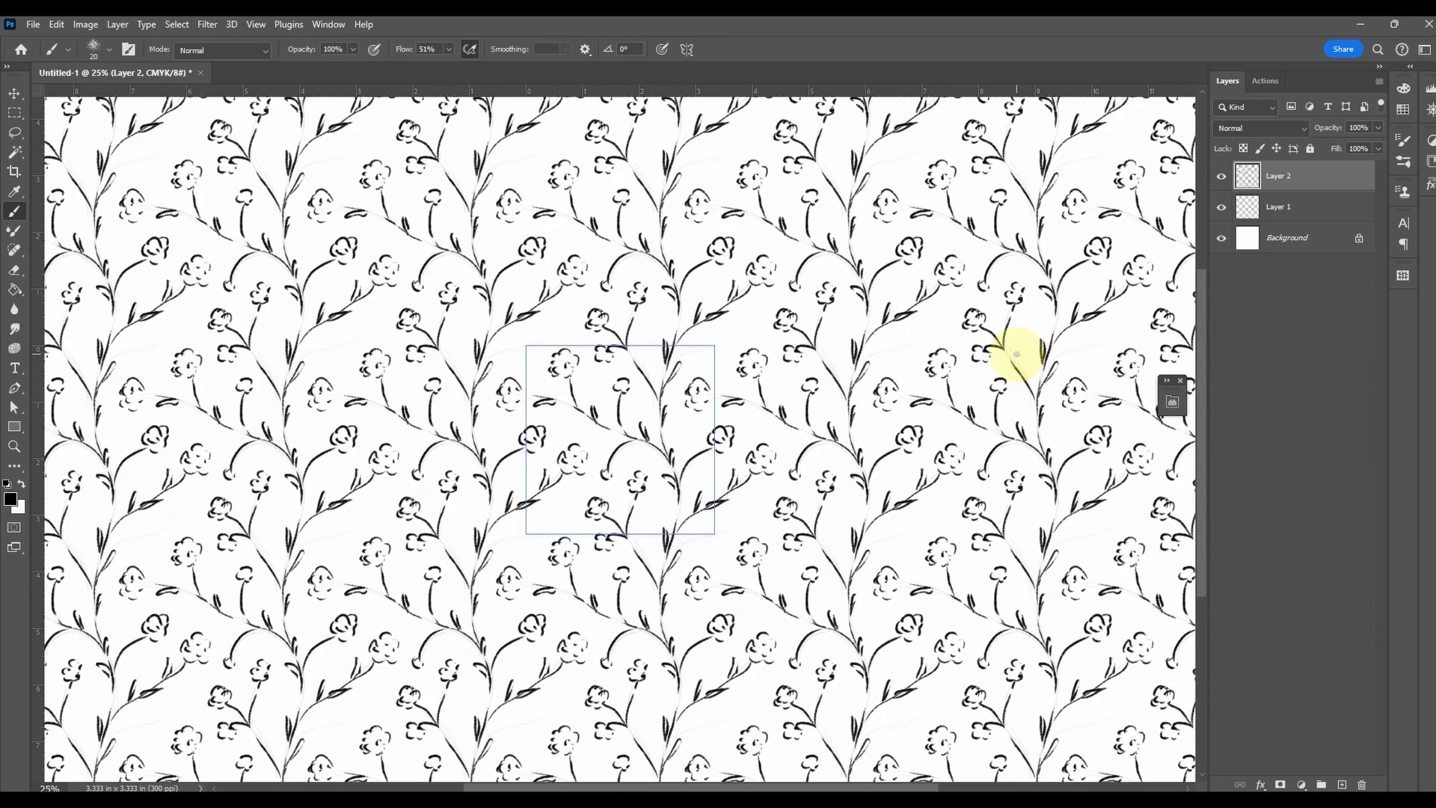
key("ctrl+plus")
key("ctrl+plus")
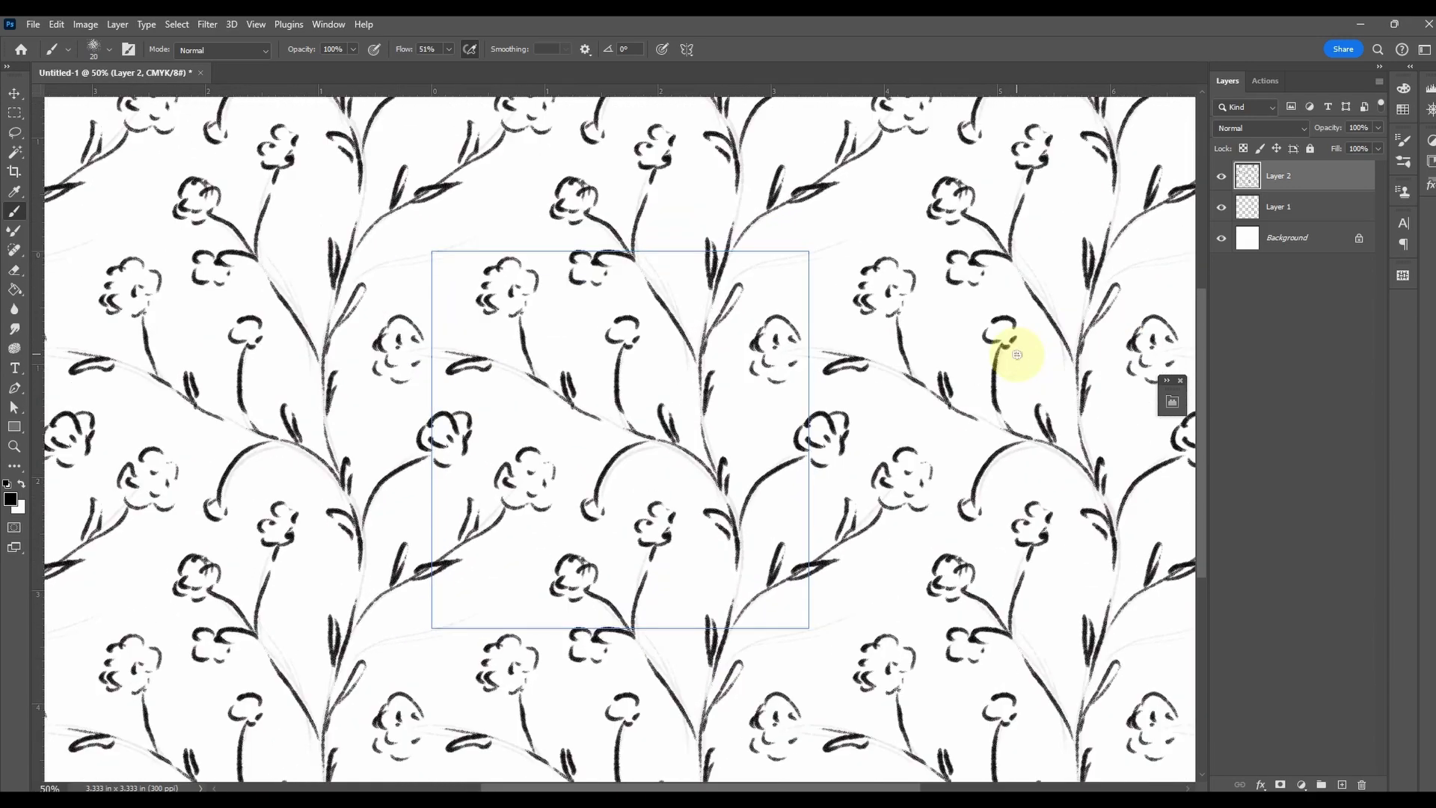
mouse_move(568, 409)
left_mouse_down()
mouse_move(513, 403)
mouse_move(525, 414)
left_mouse_up()
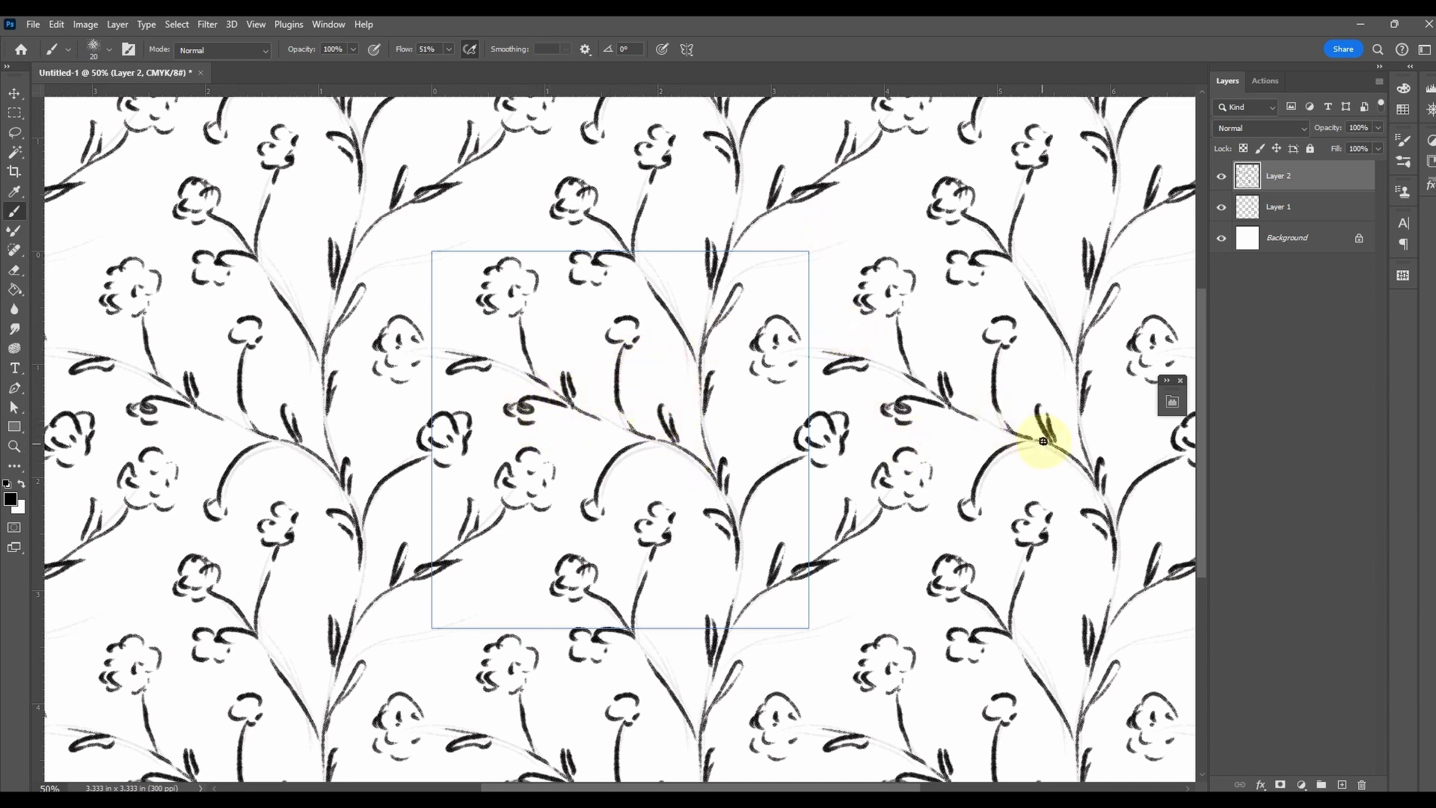
mouse_move(890, 363)
left_mouse_down()
mouse_move(839, 313)
mouse_move(847, 330)
mouse_move(865, 298)
left_mouse_up()
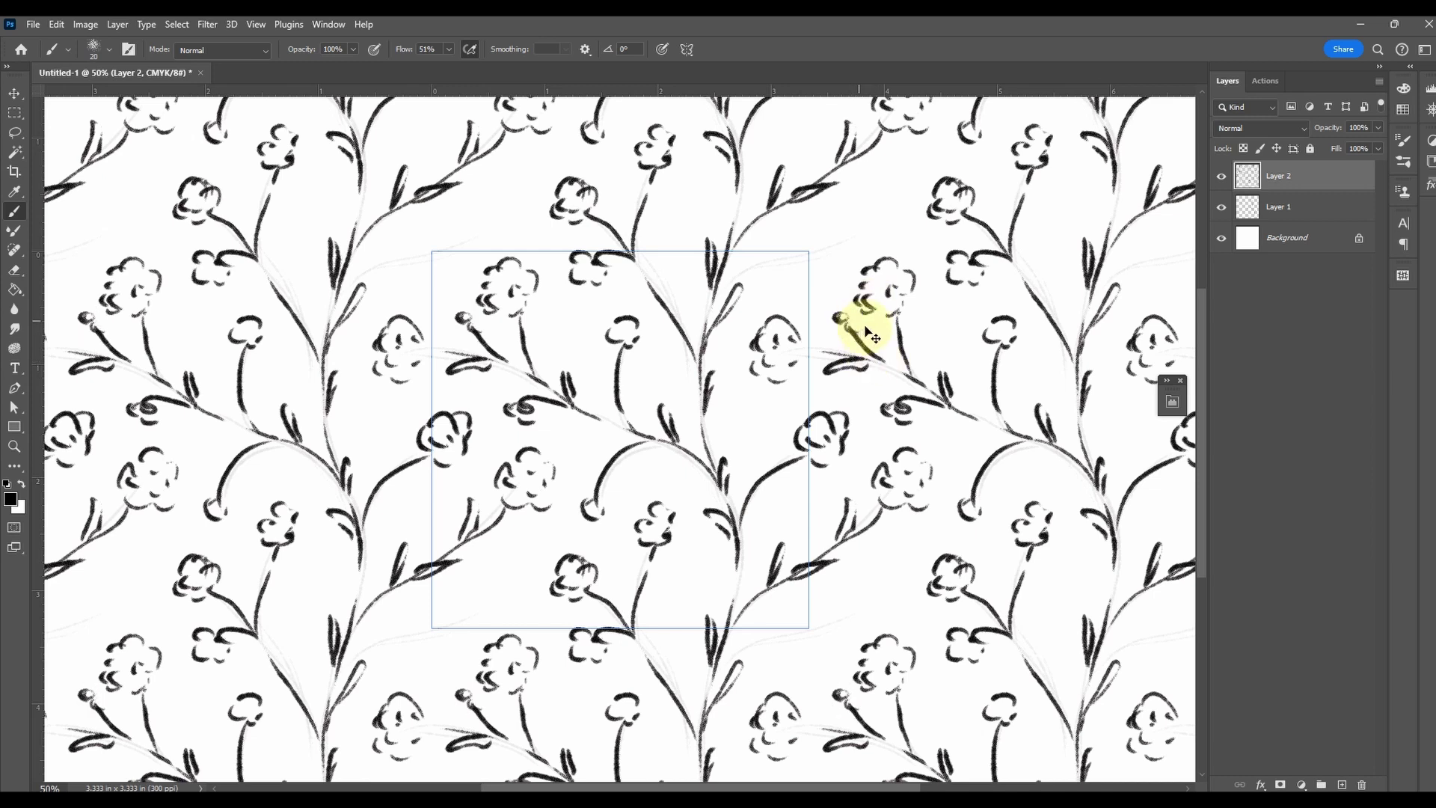
key("ctrl+z")
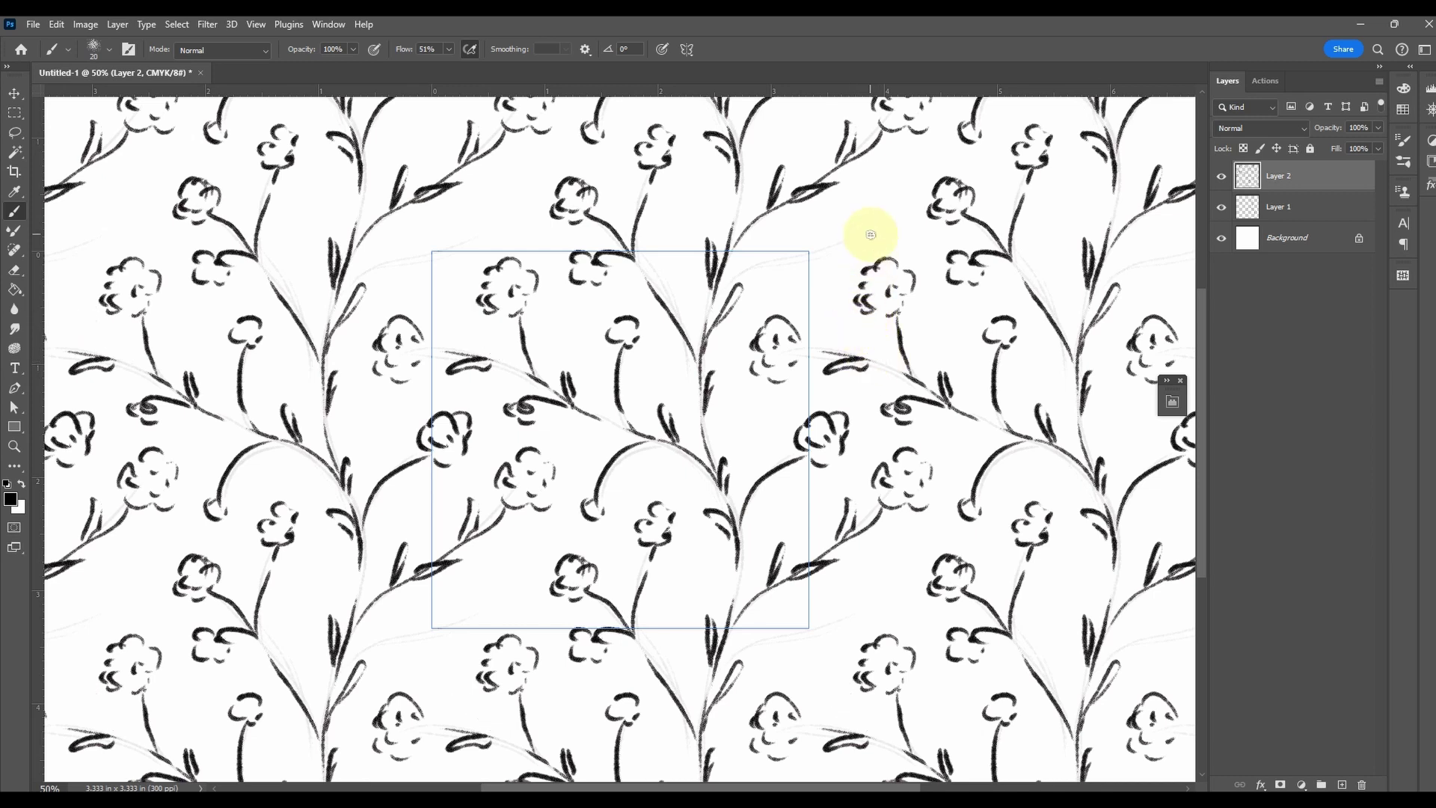
- Add a new layer and place it between the inked line layer and the faded sketch layer
left_click(1342, 784)
left_click(1289, 183)
left_click_drag(1290, 180, 1289, 224)
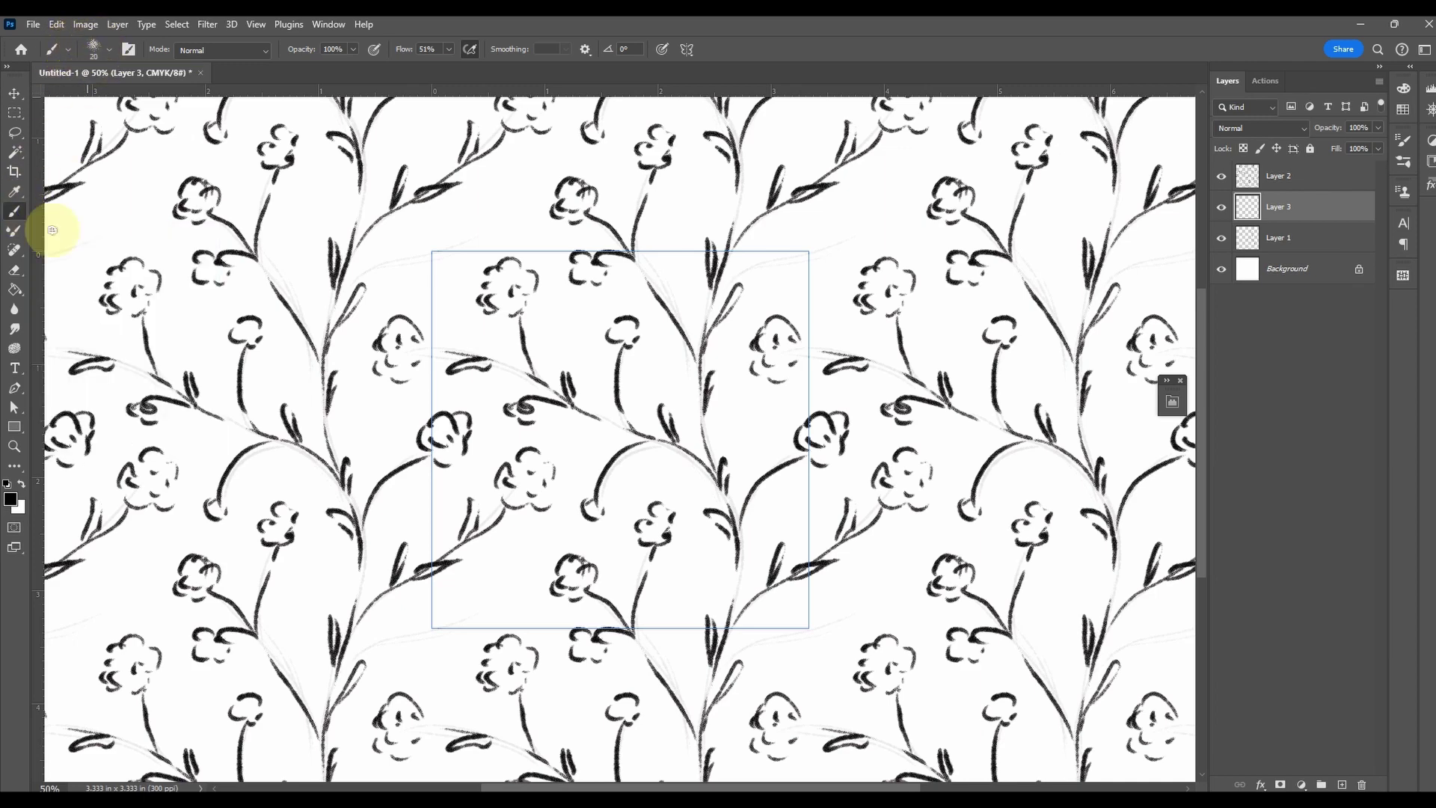
- Set the foreground colour to light pink and paint in the ruffled flower at the tile's upper left
left_click(10, 499)
left_click(1095, 277)
left_click(1393, 262)
mouse_move(509, 266)
left_mouse_down()
mouse_move(506, 301)
mouse_move(527, 291)
mouse_move(499, 270)
mouse_move(502, 299)
mouse_move(520, 283)
mouse_move(513, 263)
mouse_move(530, 278)
mouse_move(525, 302)
mouse_move(527, 279)
mouse_move(484, 284)
left_mouse_up()
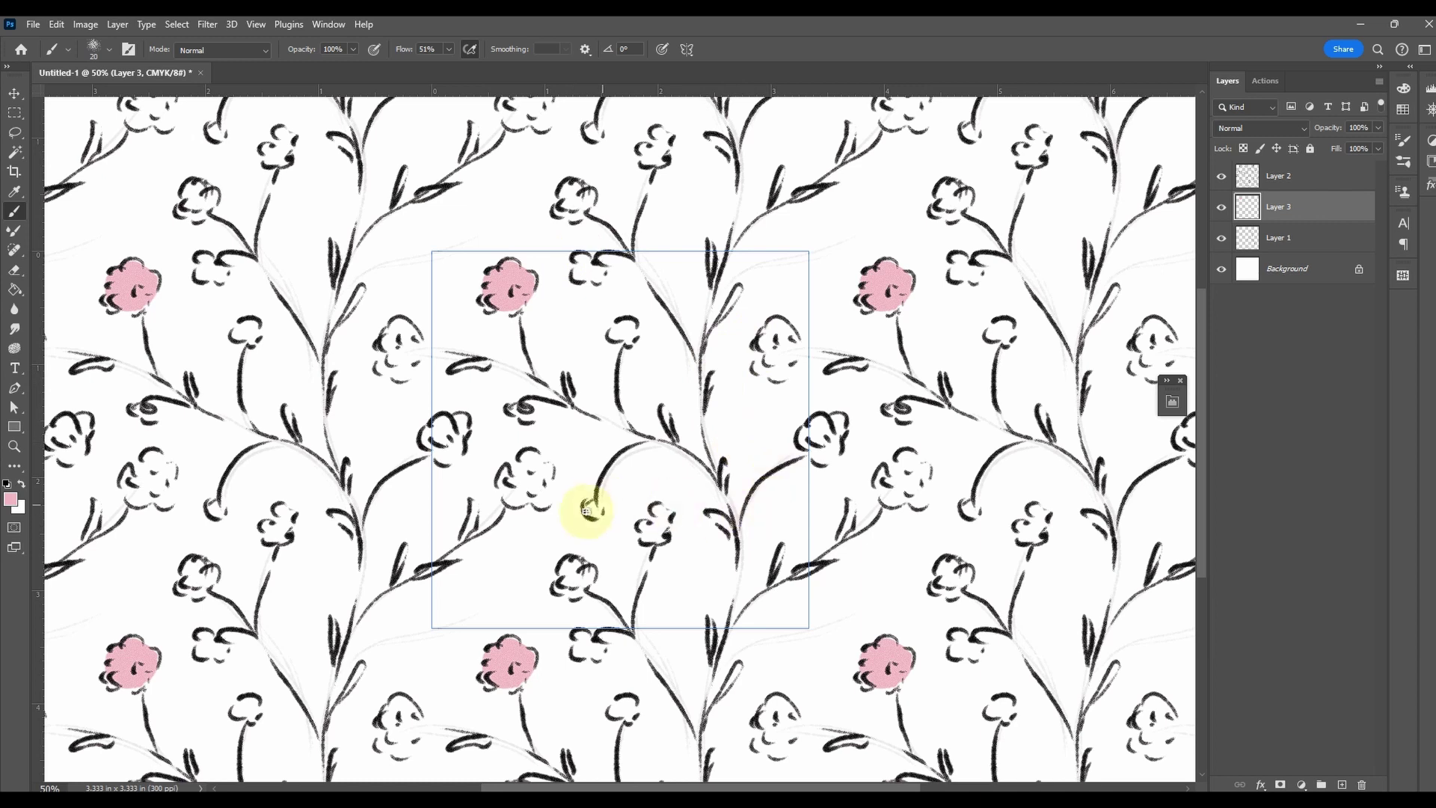
- Paint the downward twig's bud and the long right branch's flower light pink, and check the colours in the repeat
left_click_drag(586, 506, 592, 509)
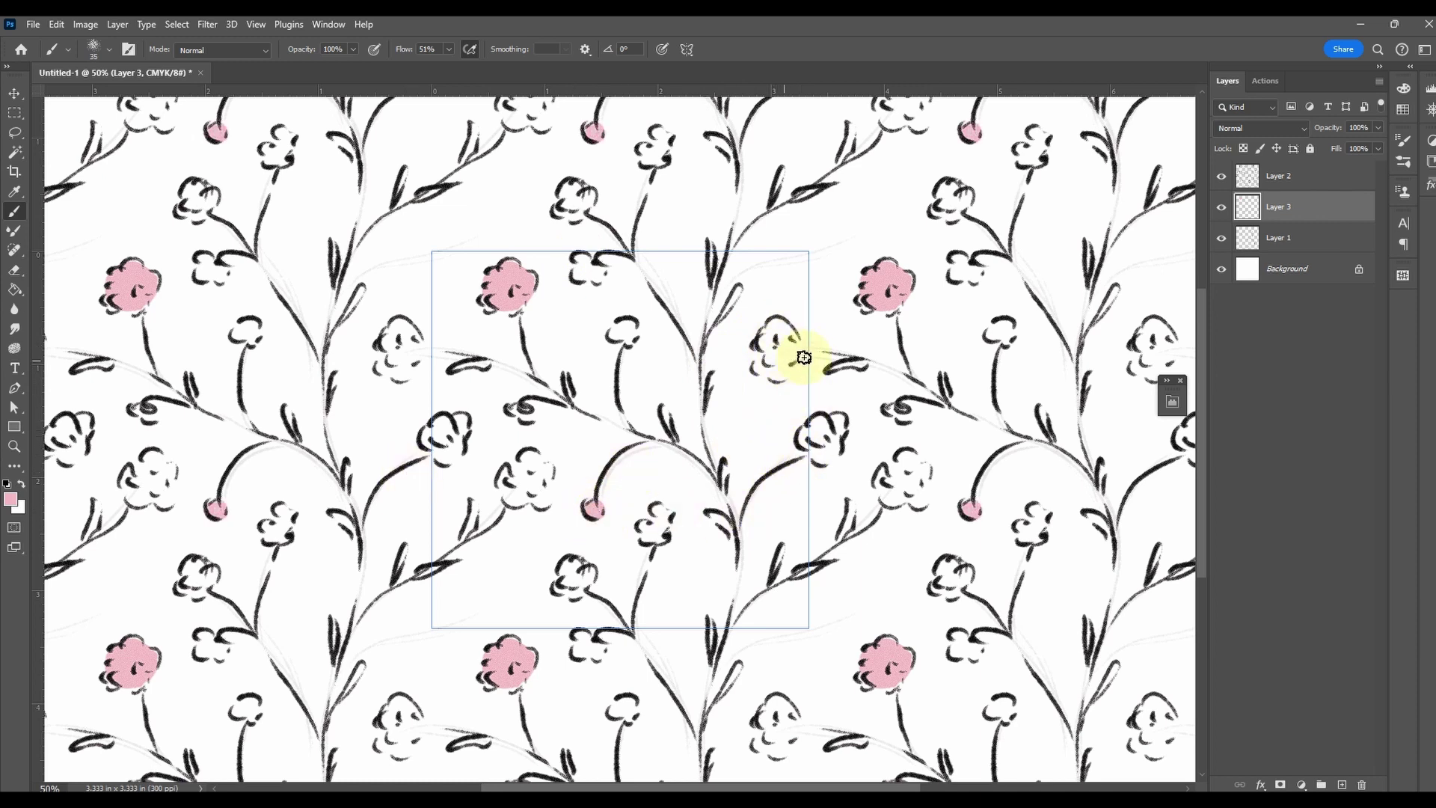
mouse_move(910, 481)
left_mouse_down()
mouse_move(885, 481)
mouse_move(909, 468)
left_mouse_up()
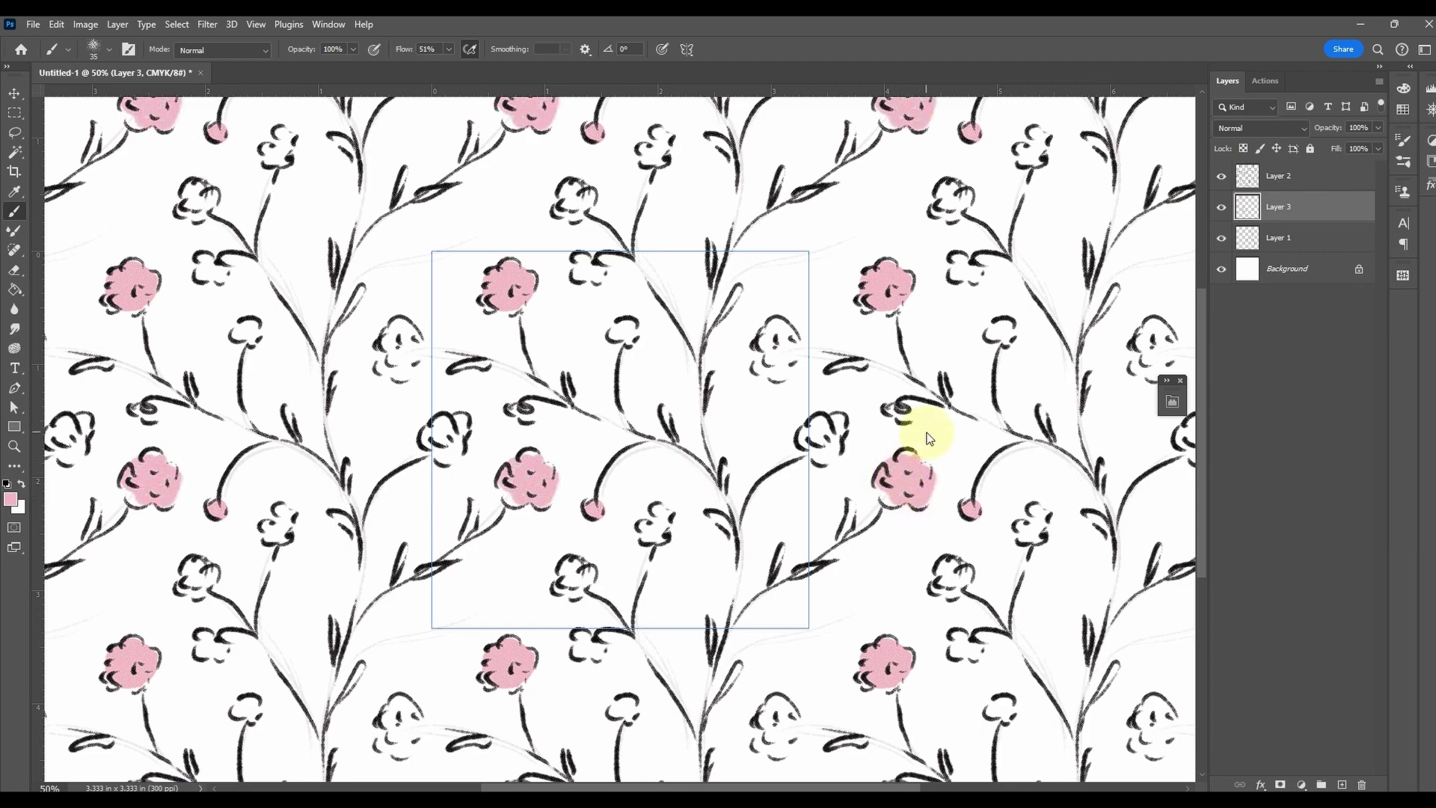
key("ctrl+minus")
key("ctrl+minus")
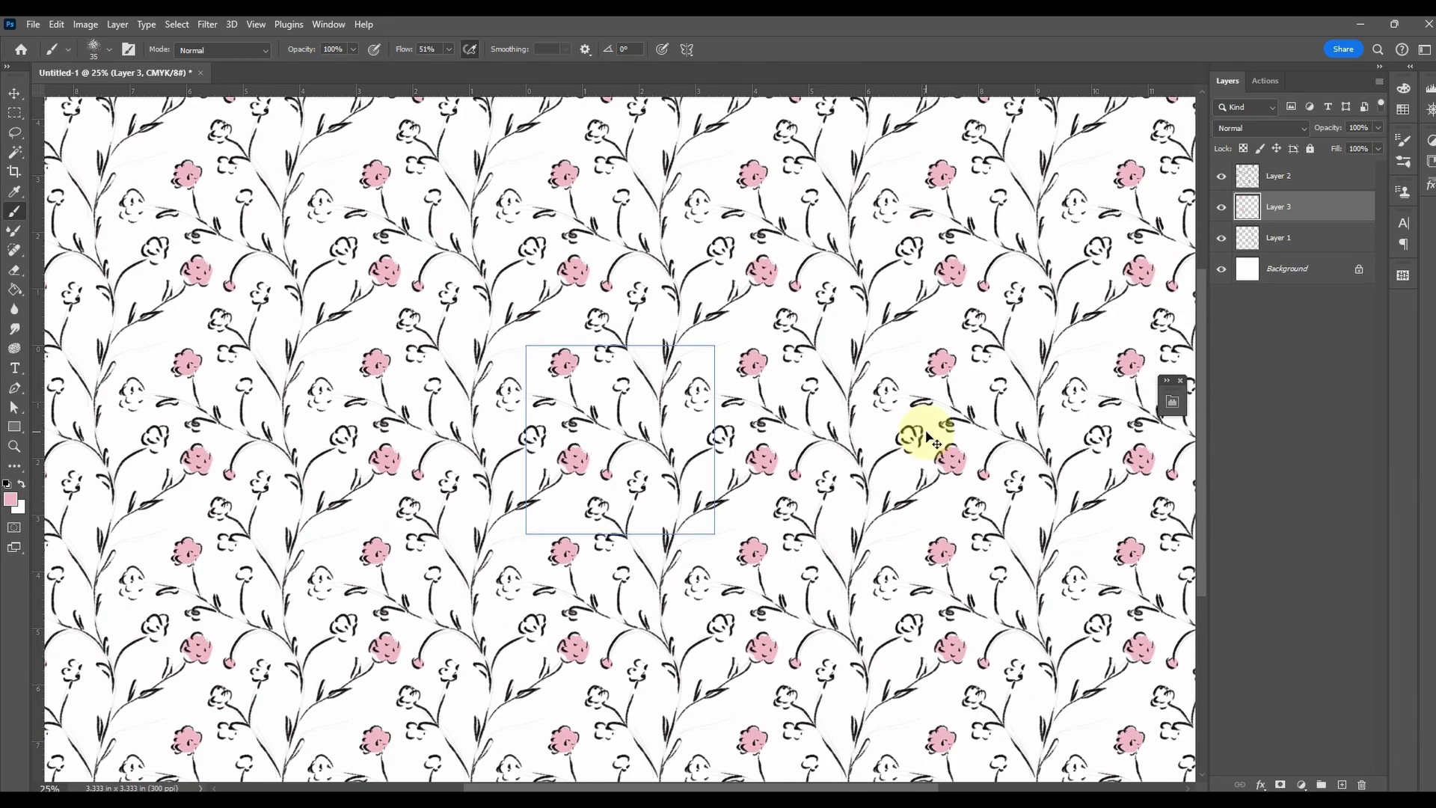
- Set the foreground colour to a dusky mauve and paint in the flower near the tile's right edge
key("ctrl+plus")
key("ctrl+plus")
left_click(11, 499)
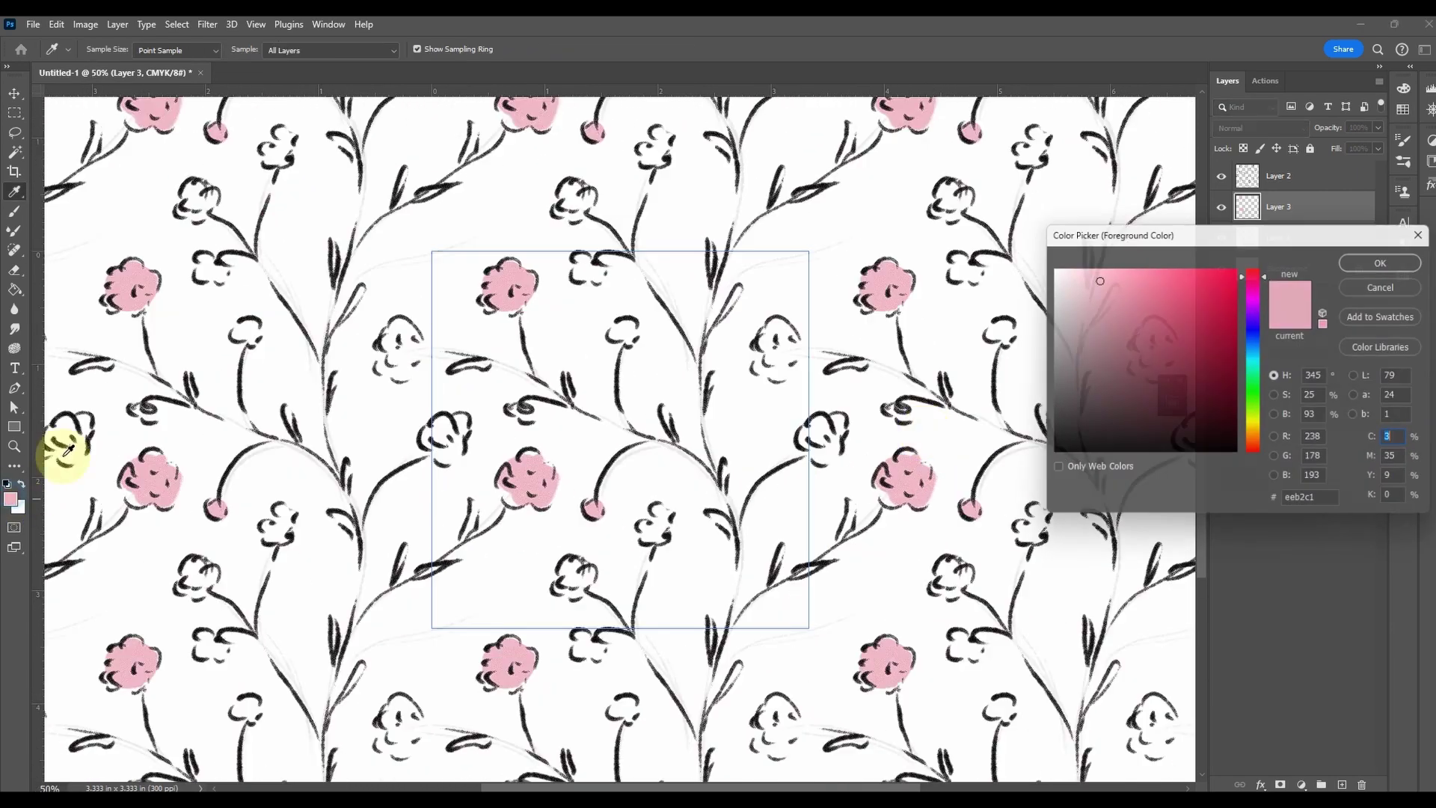
left_click(1094, 327)
left_click(1364, 275)
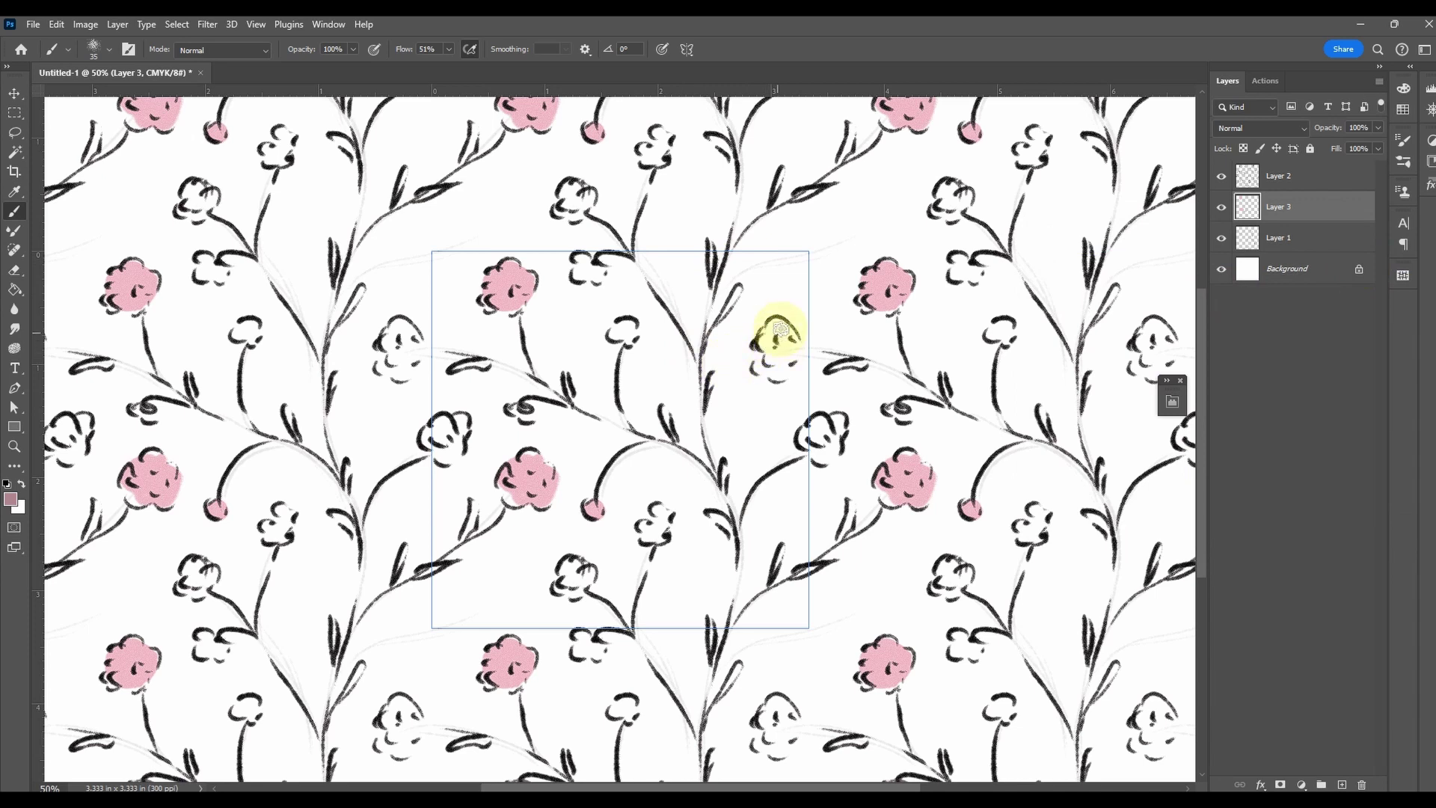
mouse_move(776, 330)
left_mouse_down()
mouse_move(770, 360)
mouse_move(773, 337)
mouse_move(788, 354)
left_mouse_up()
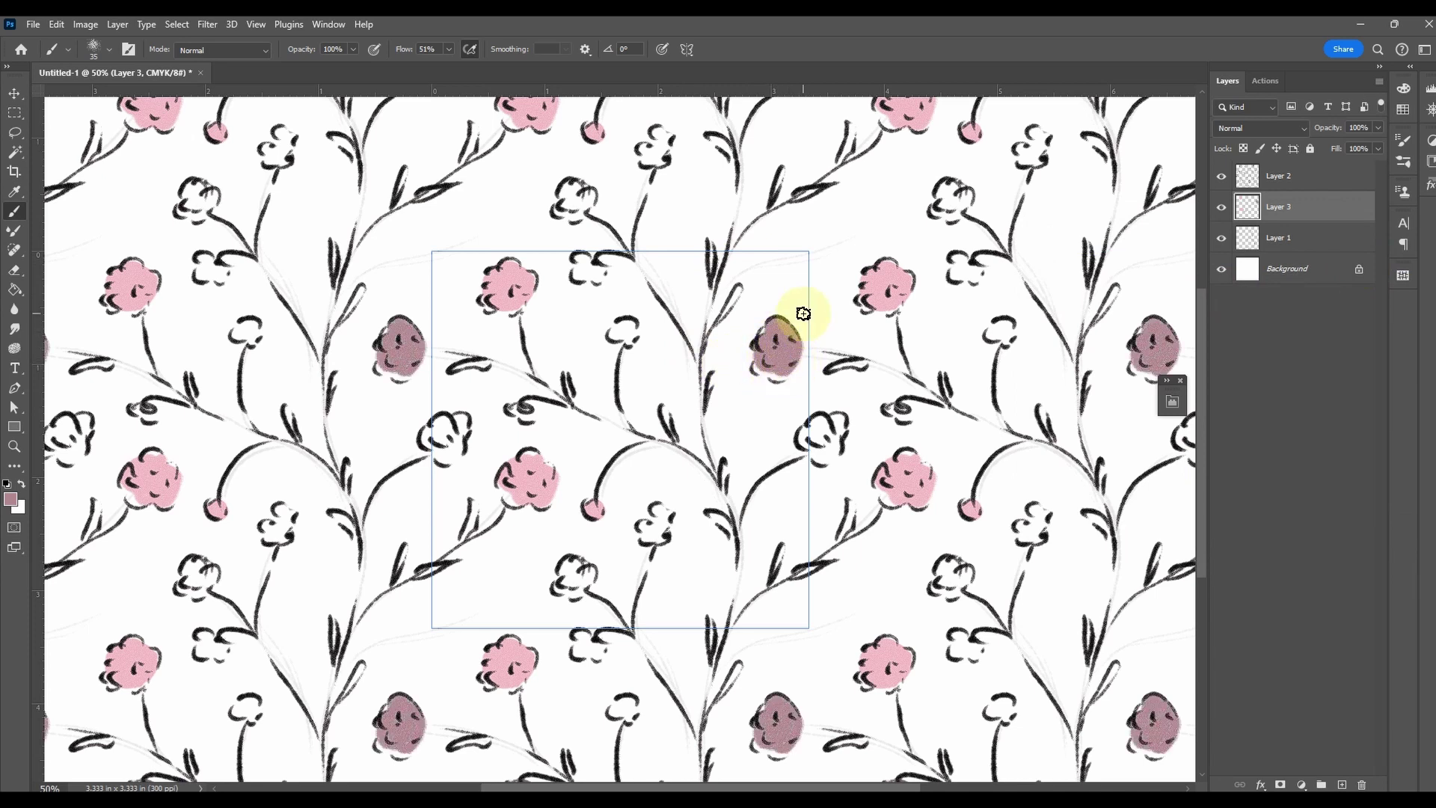
- Paint the upright twig's bud and the small flower below it dusky mauve, and check the colours in the repeat
left_click_drag(625, 323, 628, 333)
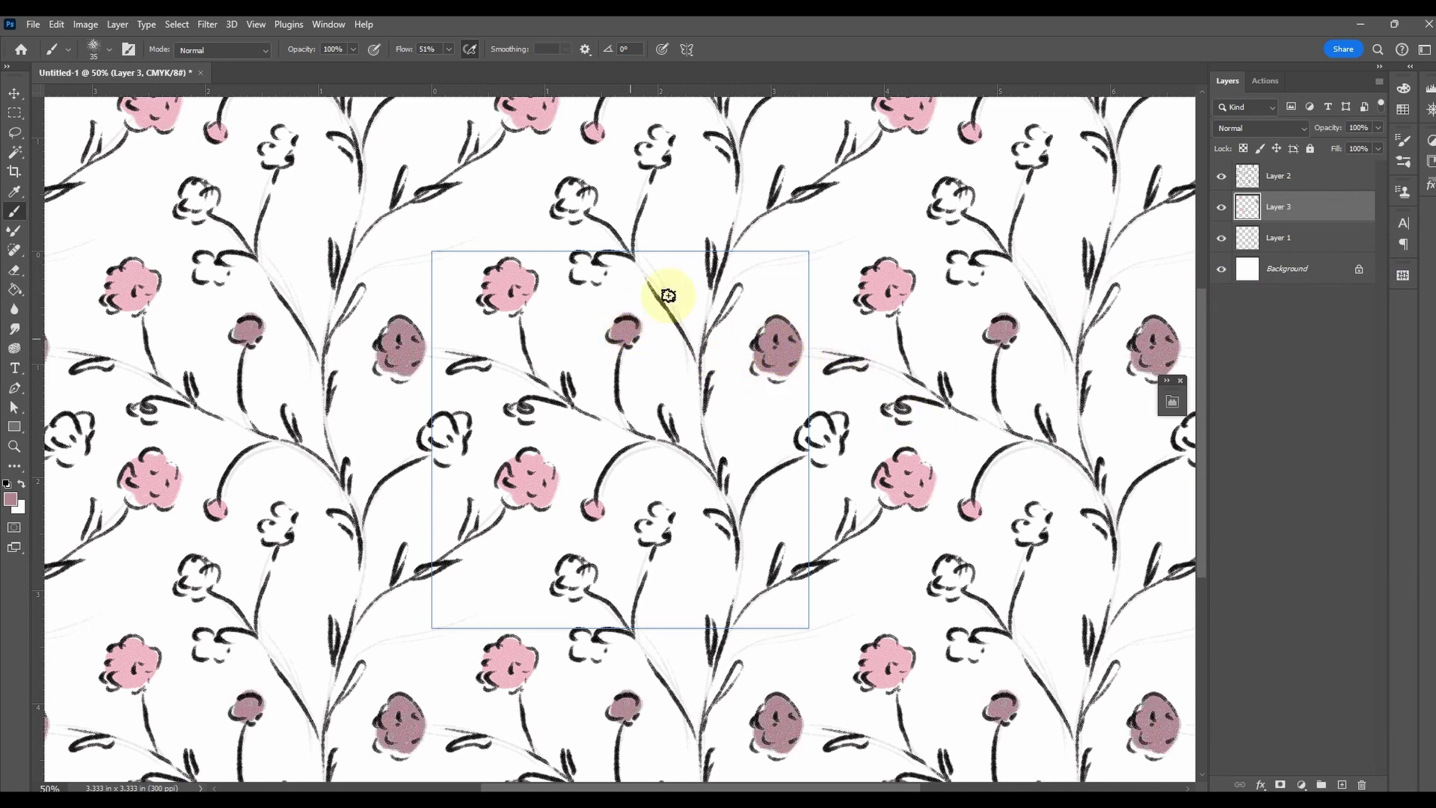
left_click_drag(282, 516, 281, 527)
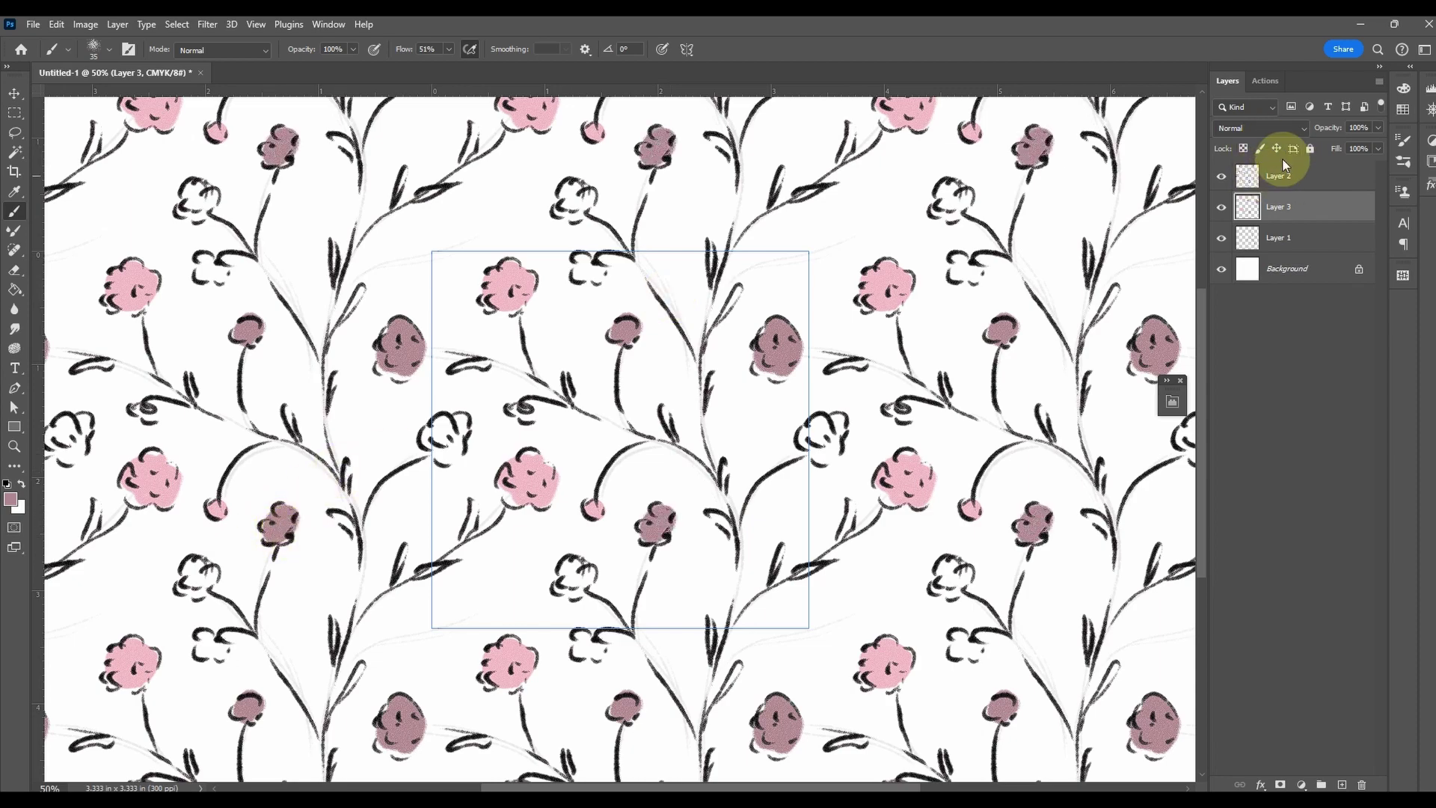
key("ctrl+minus")
key("ctrl+minus")
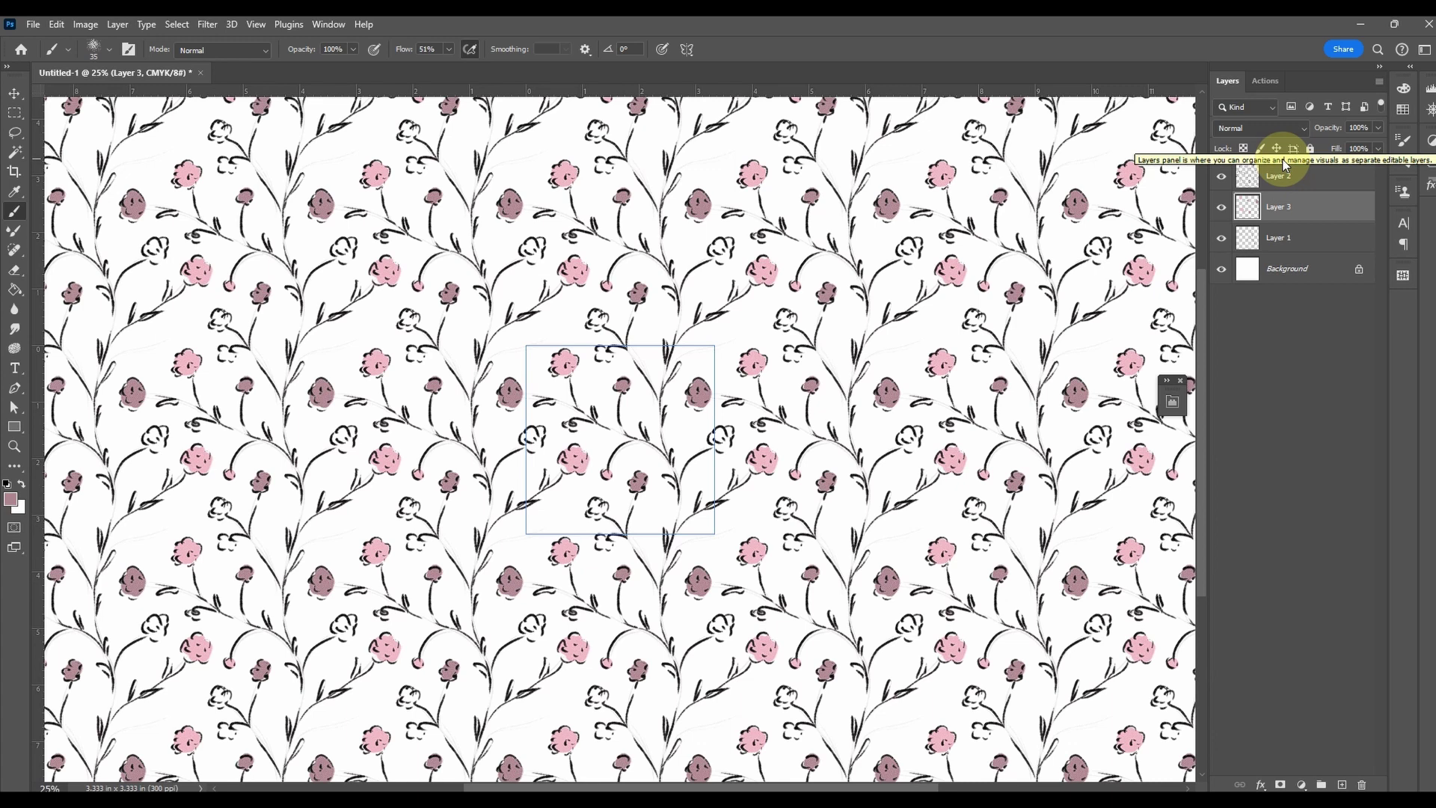
- Delete the flower colour layer and the faded sketch layer, and flatten the remaining inked lines onto the white background
left_click(1221, 206)
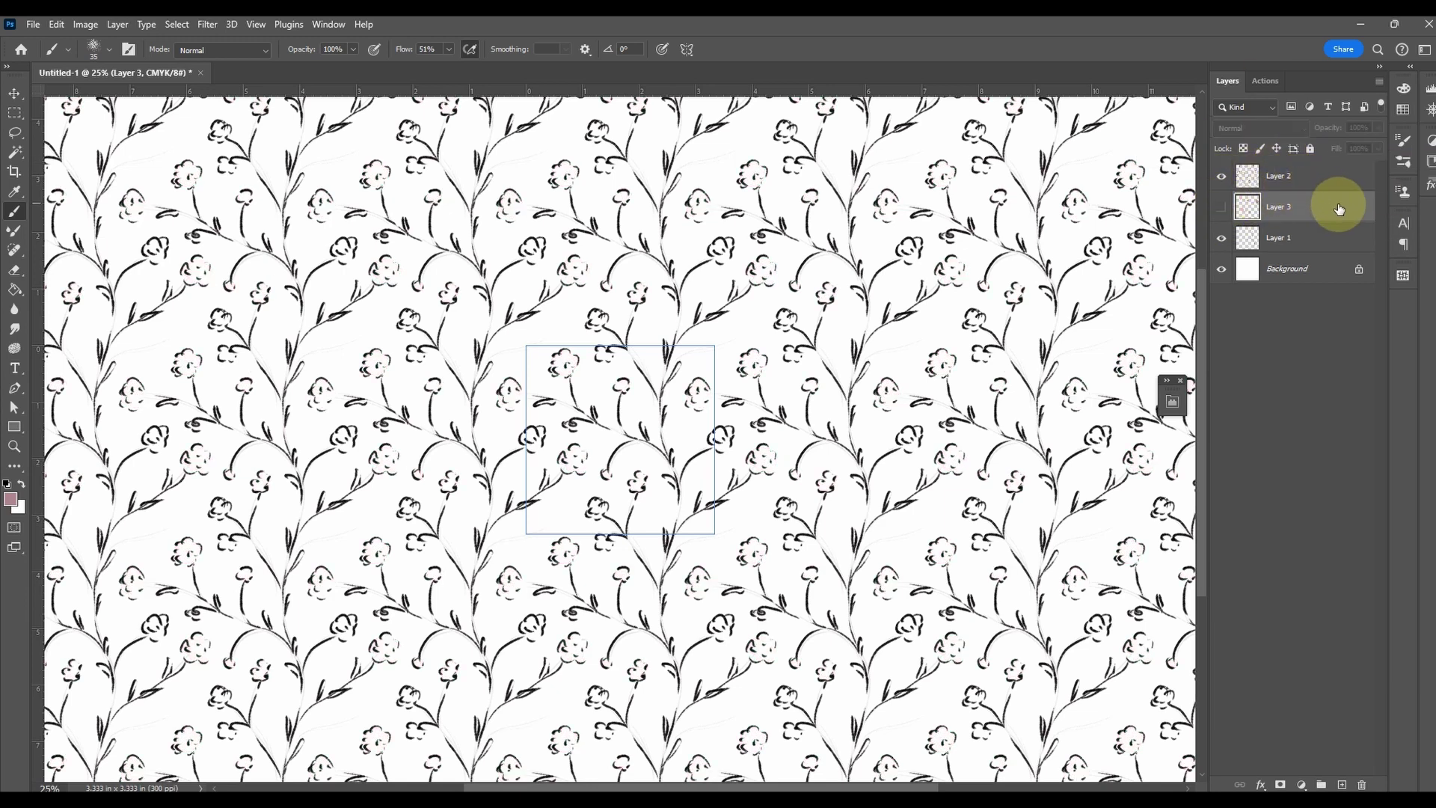
left_click_drag(1339, 204, 1363, 783)
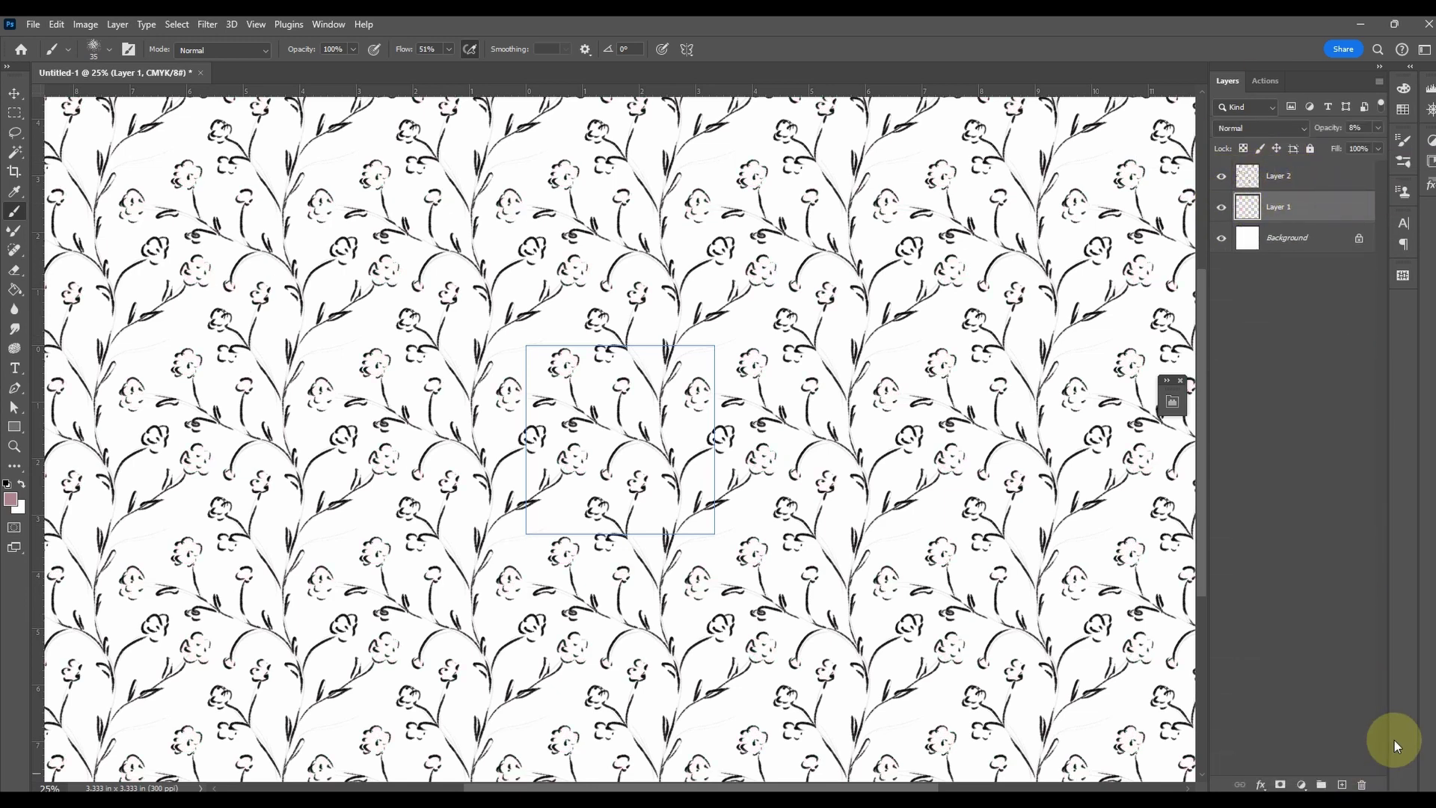
key("ctrl+plus")
key("ctrl+plus")
key("ctrl+plus")
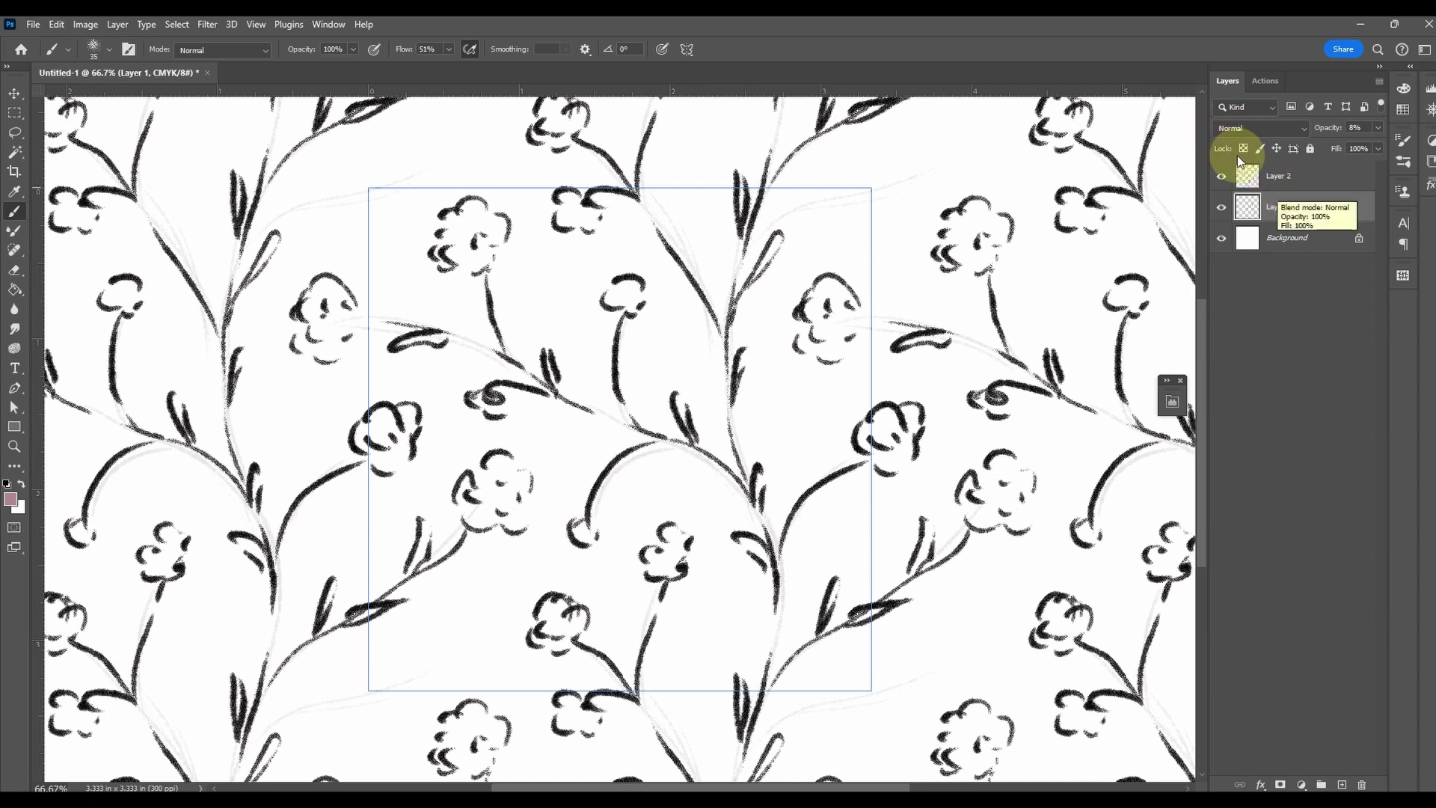
left_click(1221, 211)
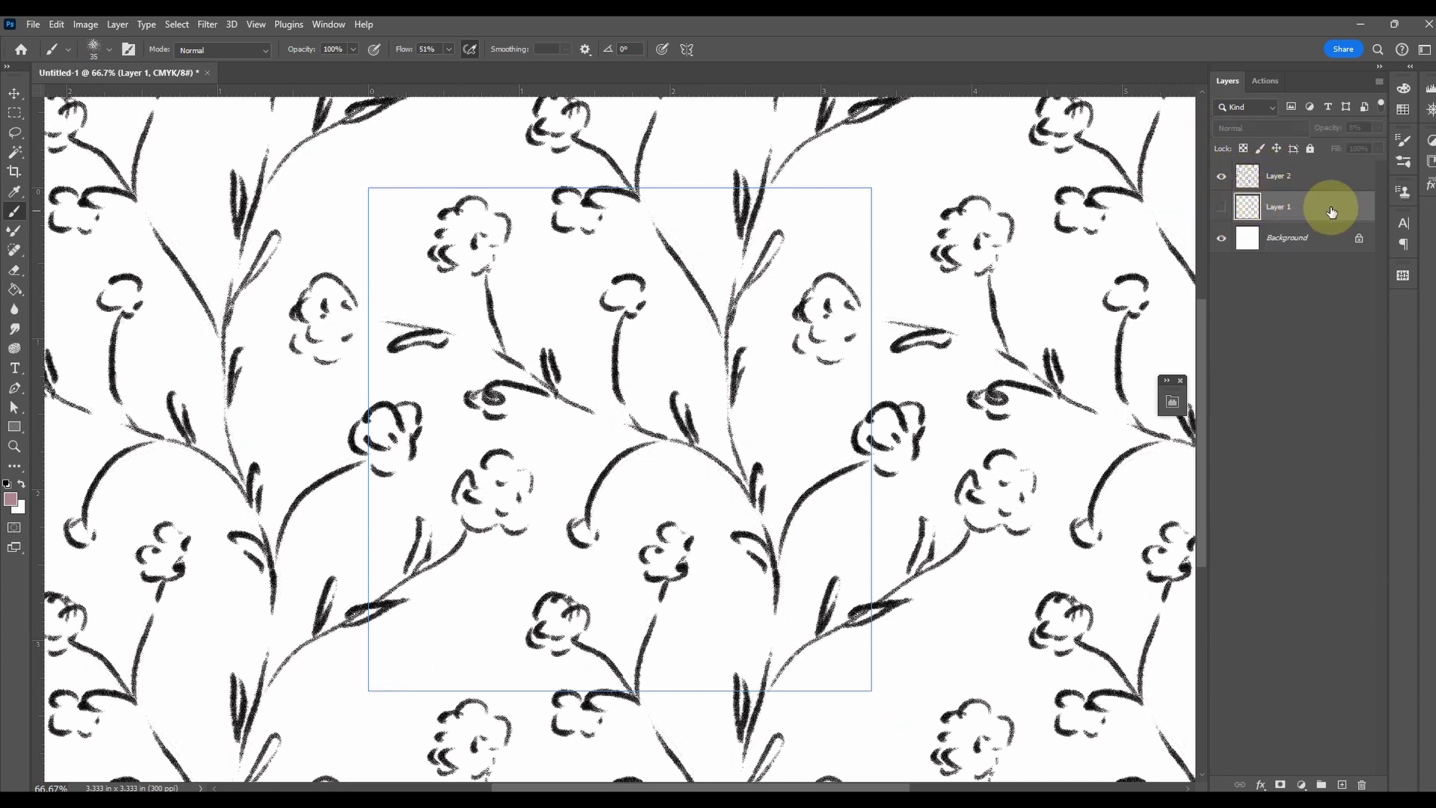
left_click_drag(1320, 211, 1362, 784)
left_click(1291, 179)
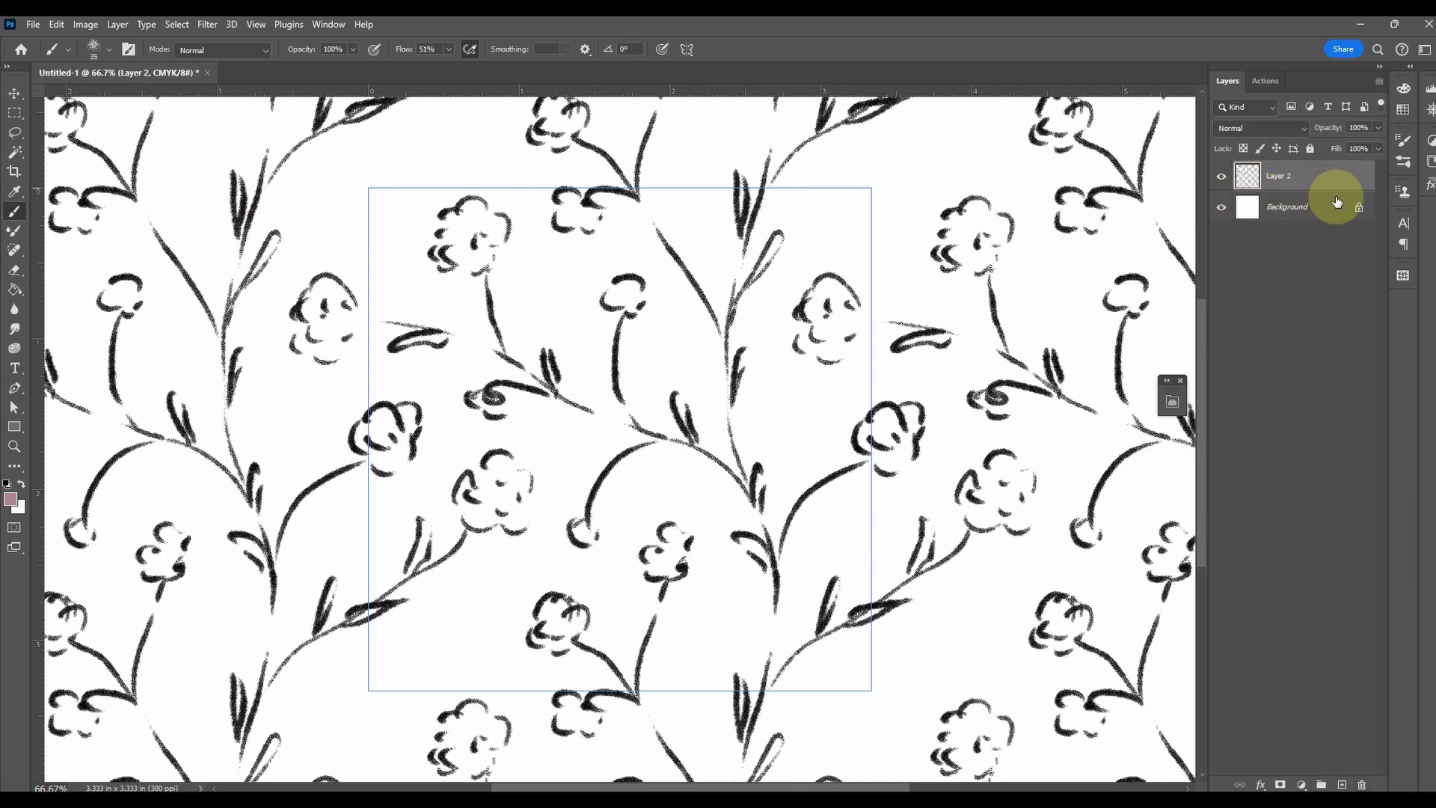
left_click(117, 24)
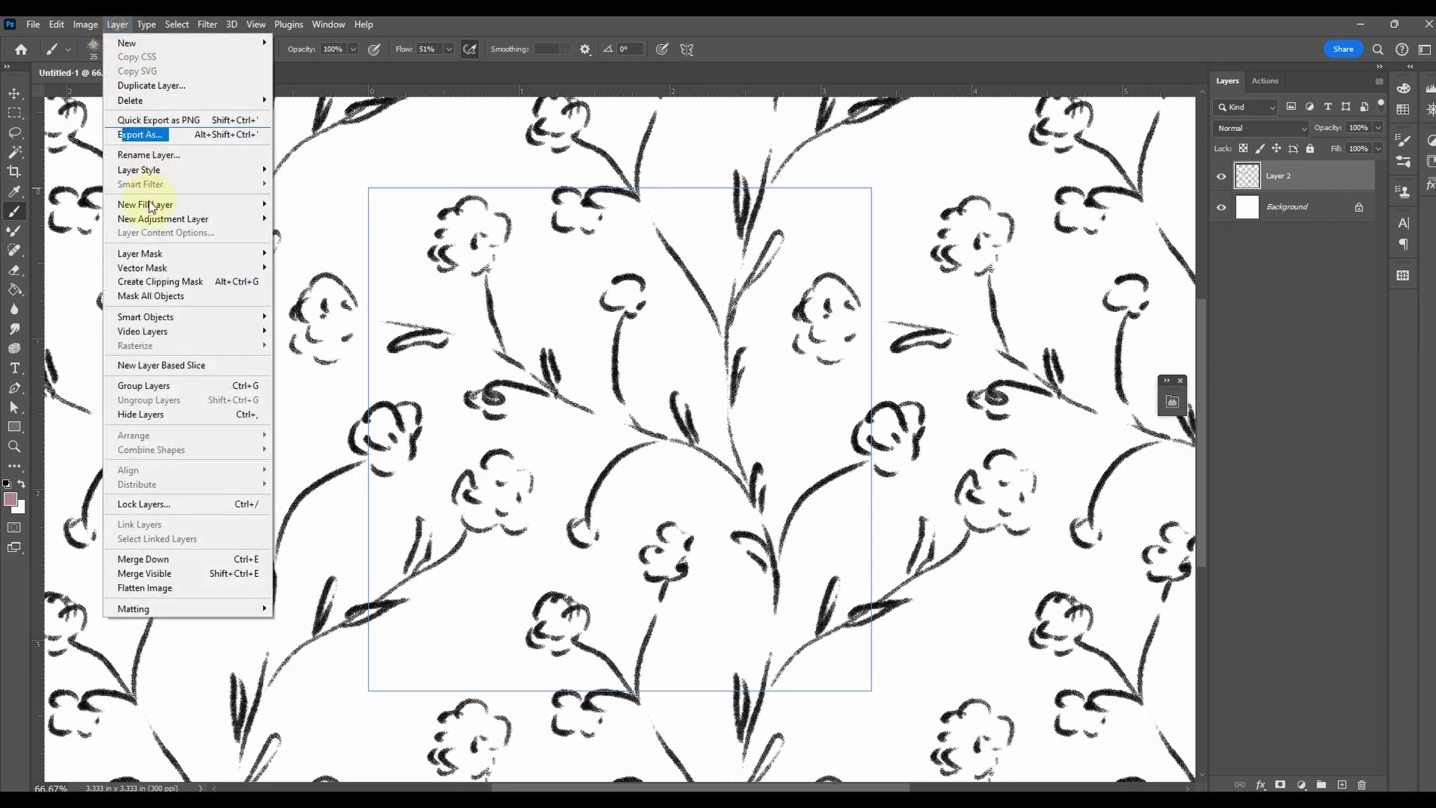
left_click(154, 588)
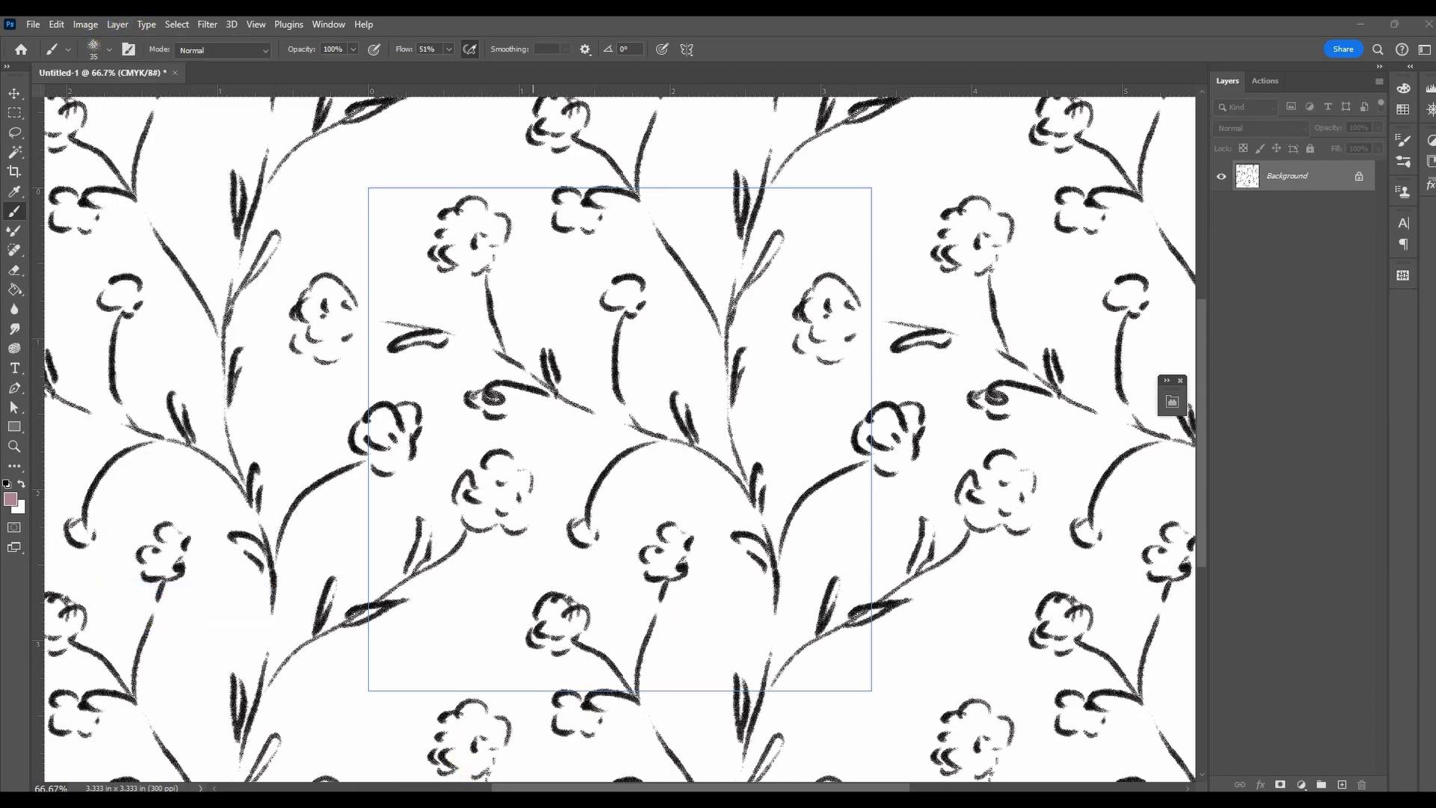
- Turn off Pattern Preview and save the flattened tile as "tile from photoshop.jpg"
left_click(256, 24)
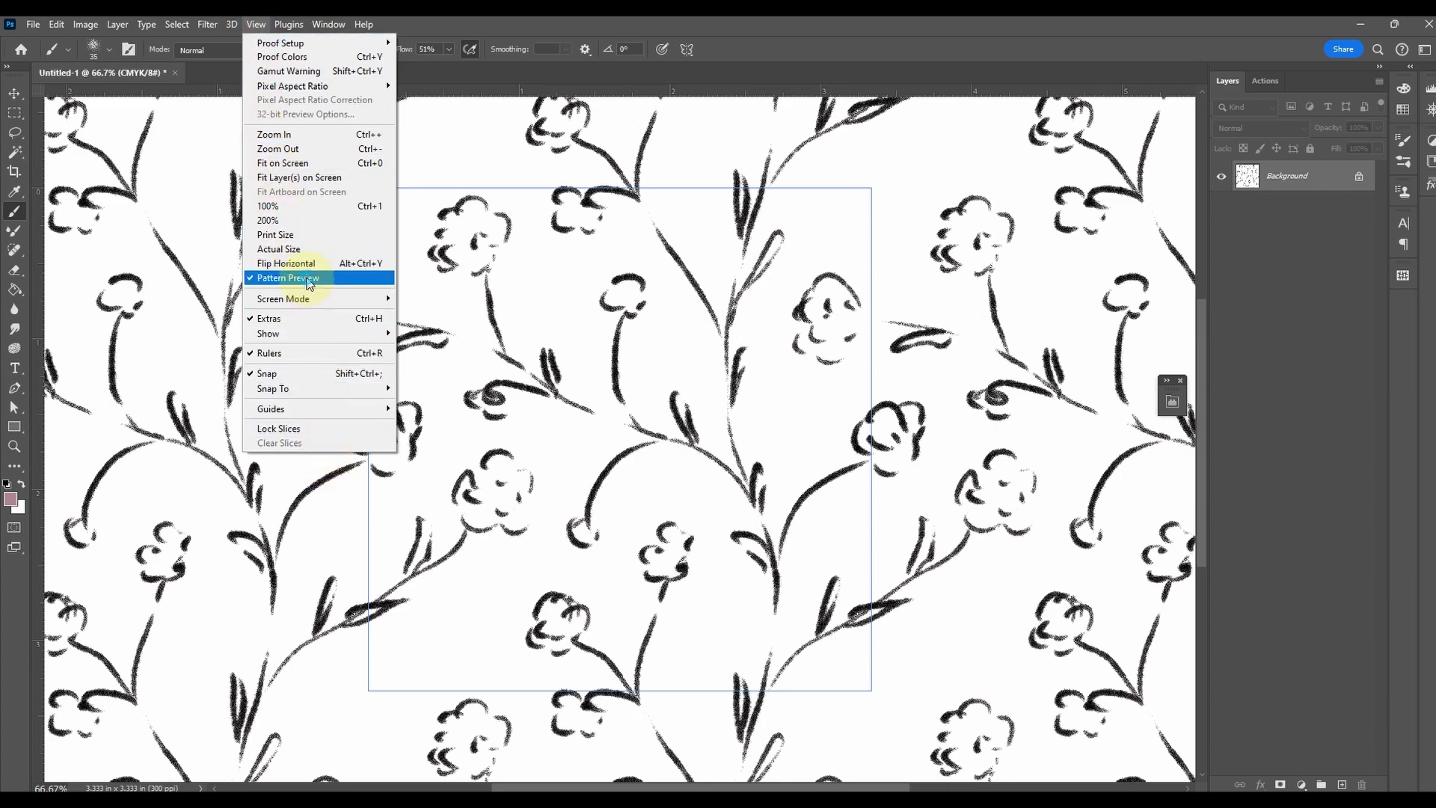
left_click(309, 279)
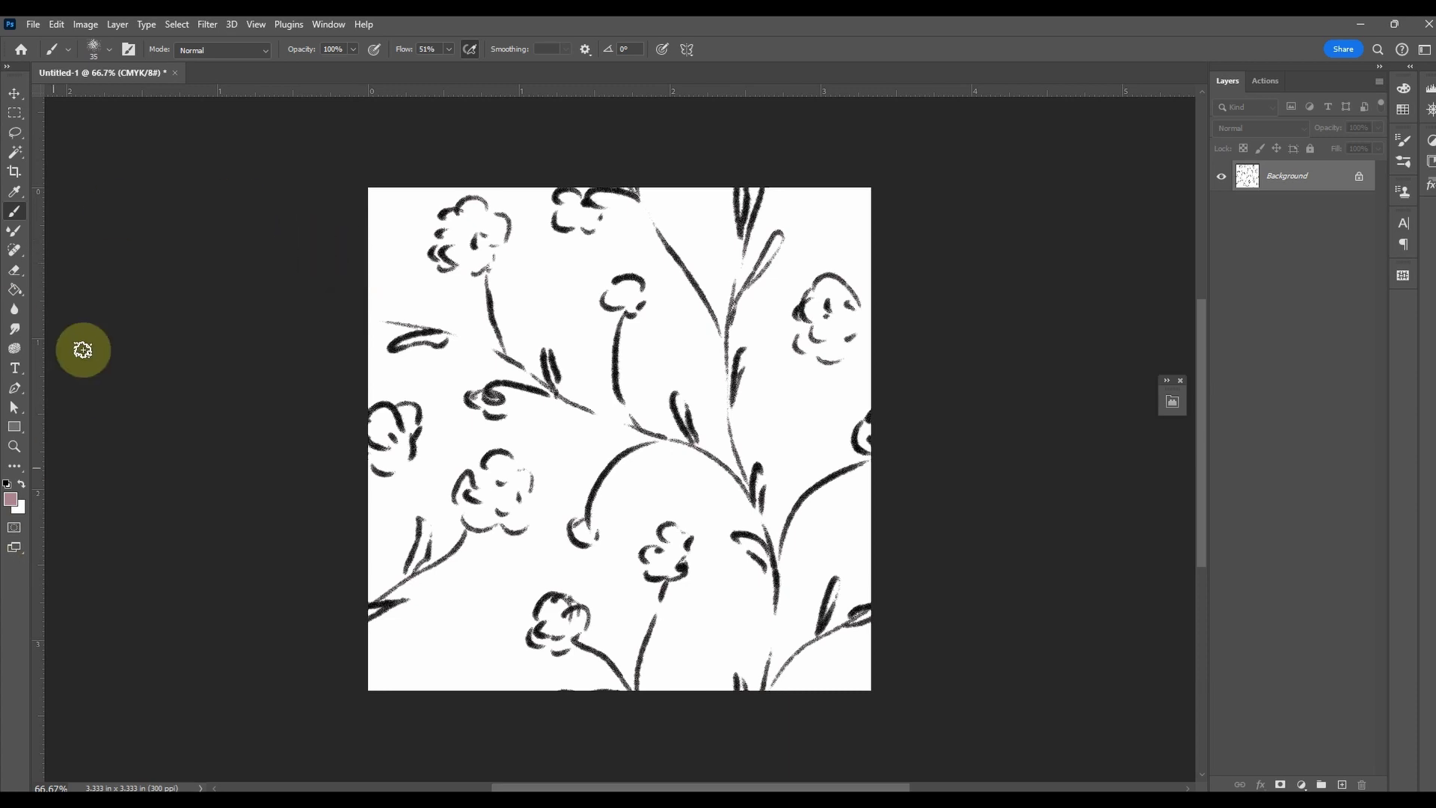
left_click(34, 25)
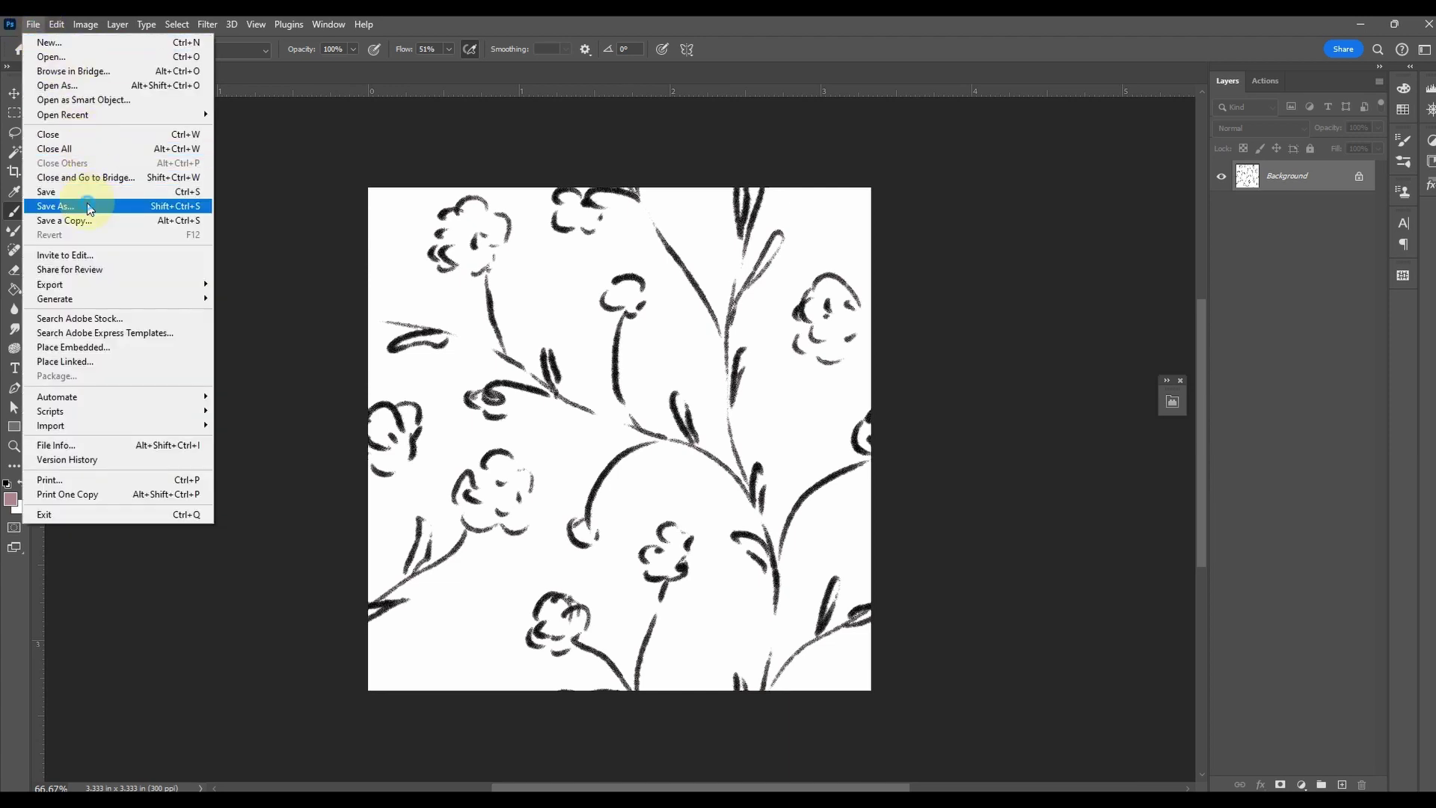
left_click(88, 207)
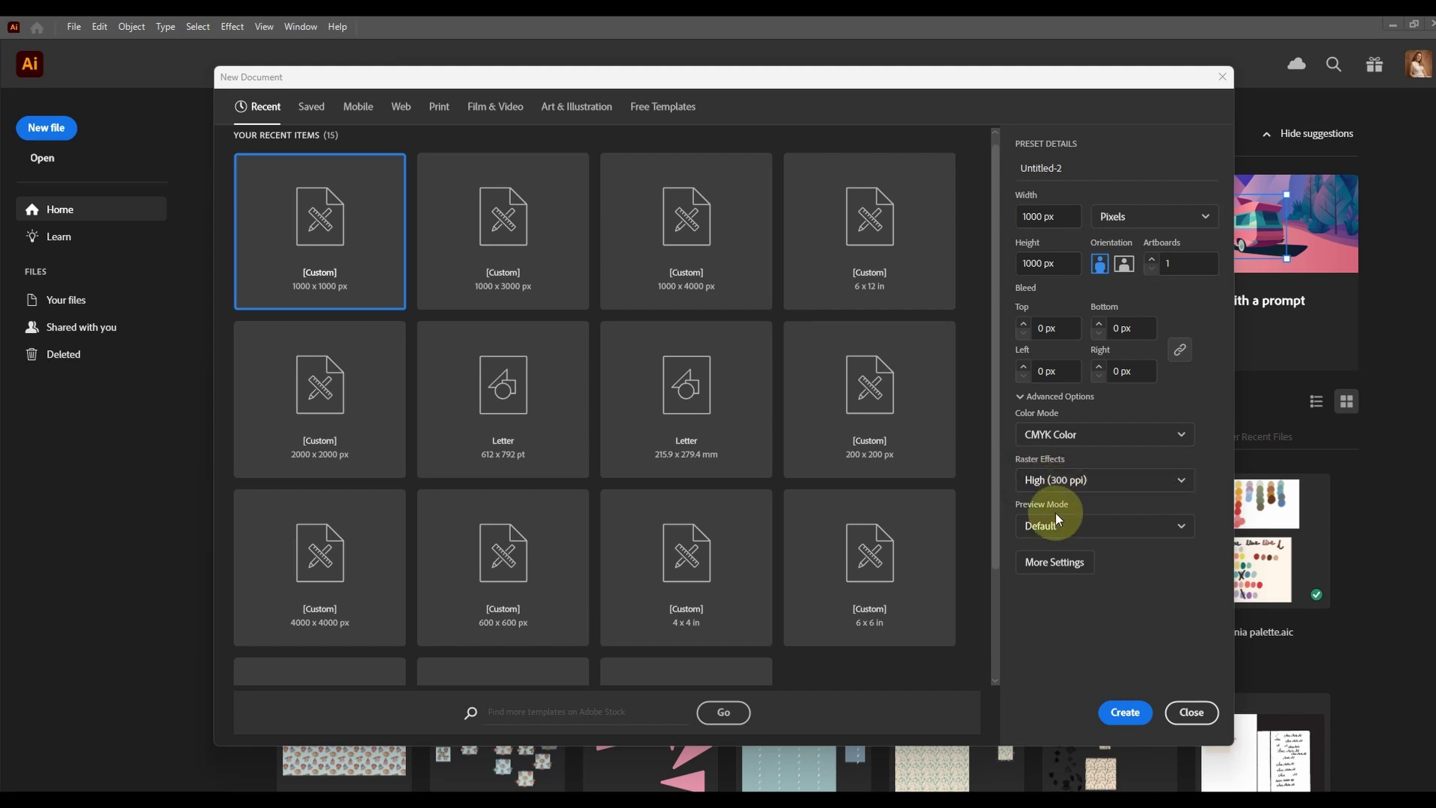
- Switch to Illustrator and create a 1000 x 1000 px CMYK document with one artboard and 300 ppi raster effects
left_click(1128, 713)
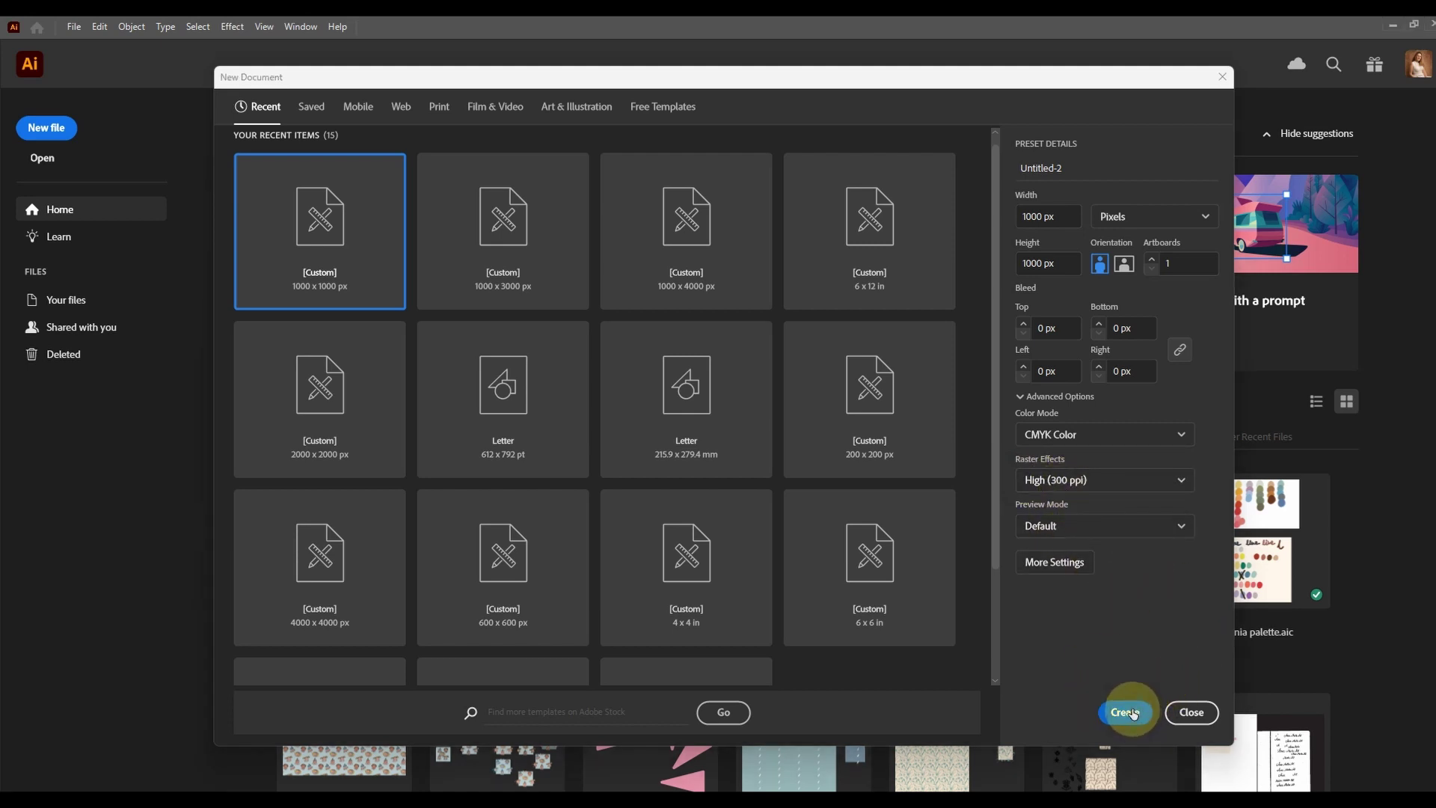
scroll(479, 172, "down", 4)
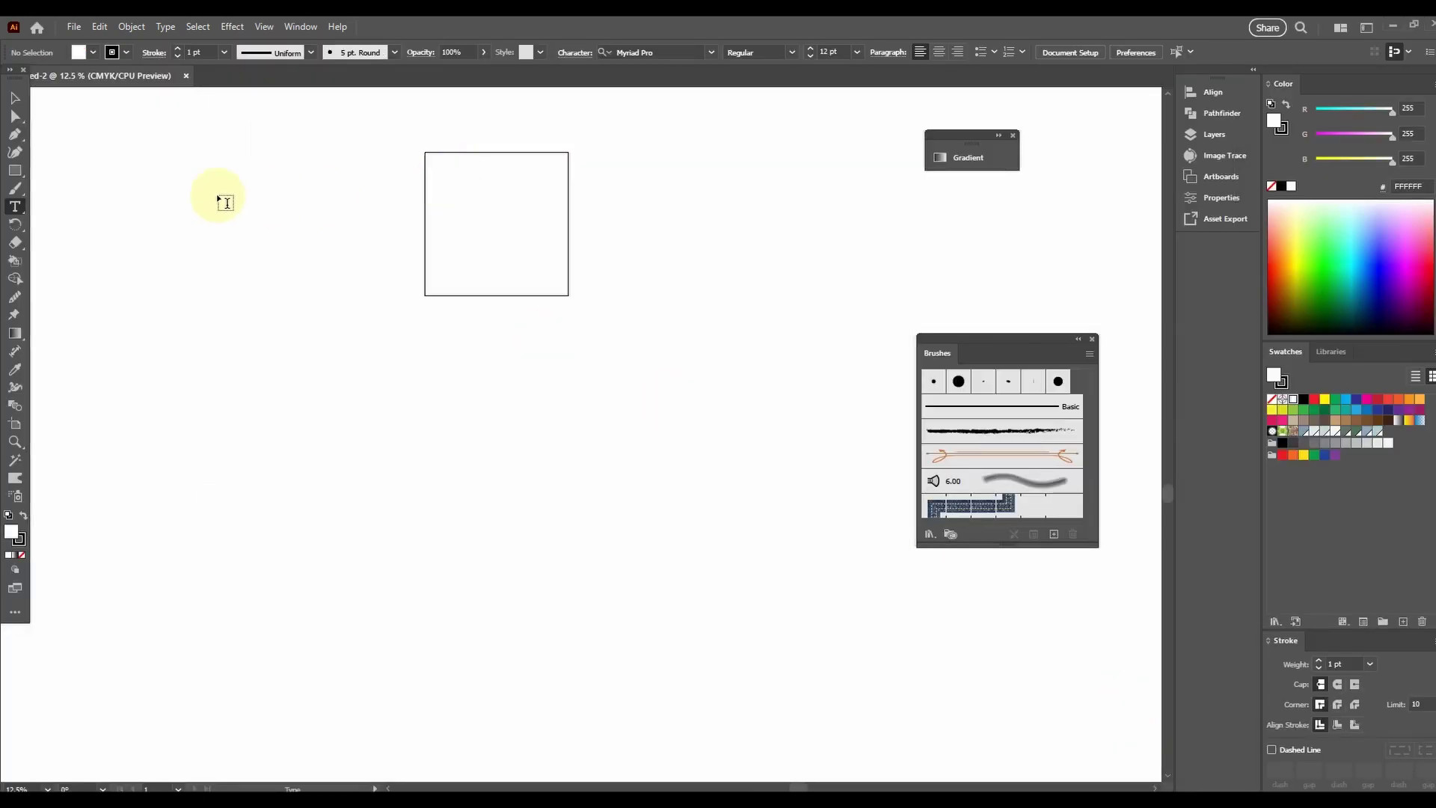
- Place "tile from photoshop.jpg" over the whole 1000 x 1000 px artboard and embed it
left_click(74, 28)
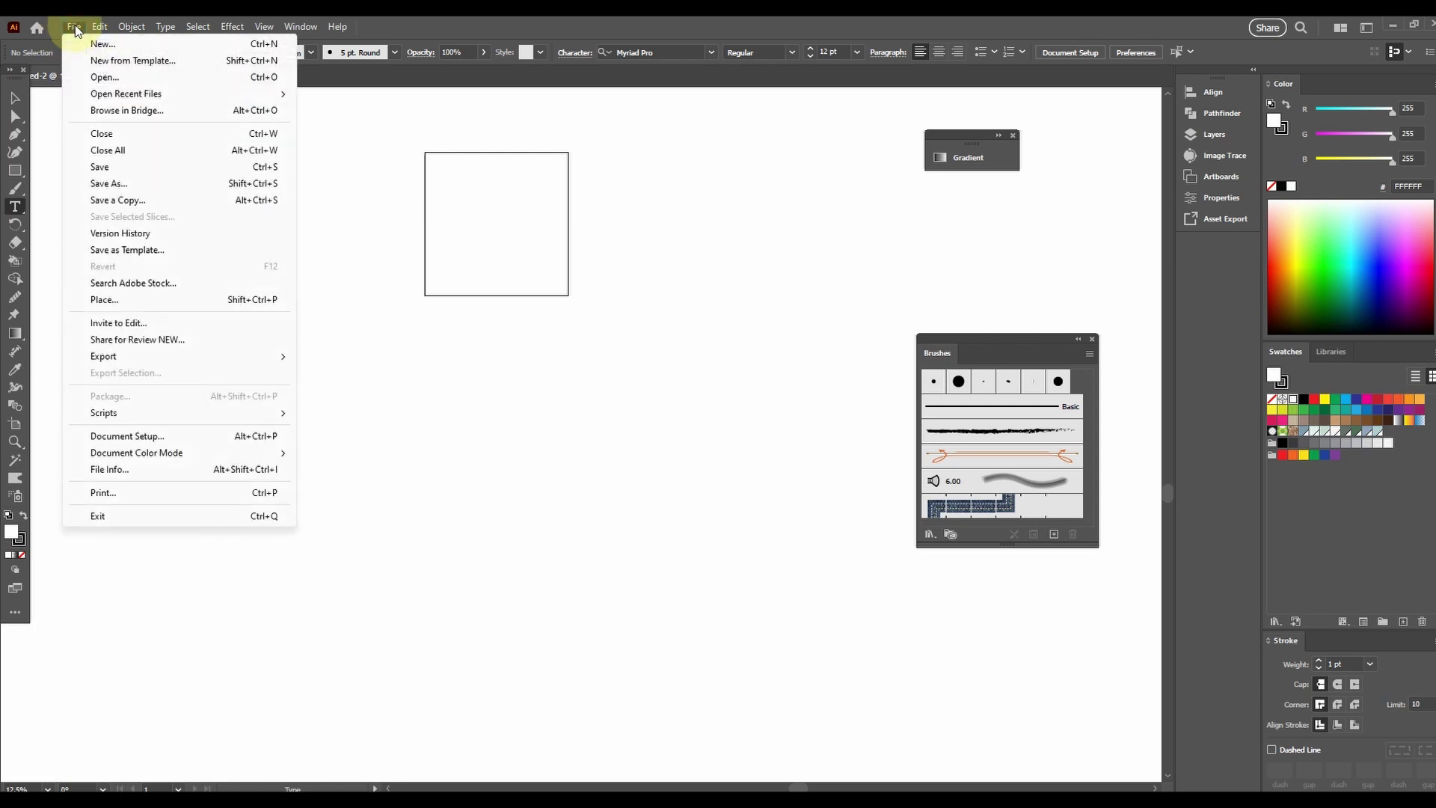
left_click(104, 299)
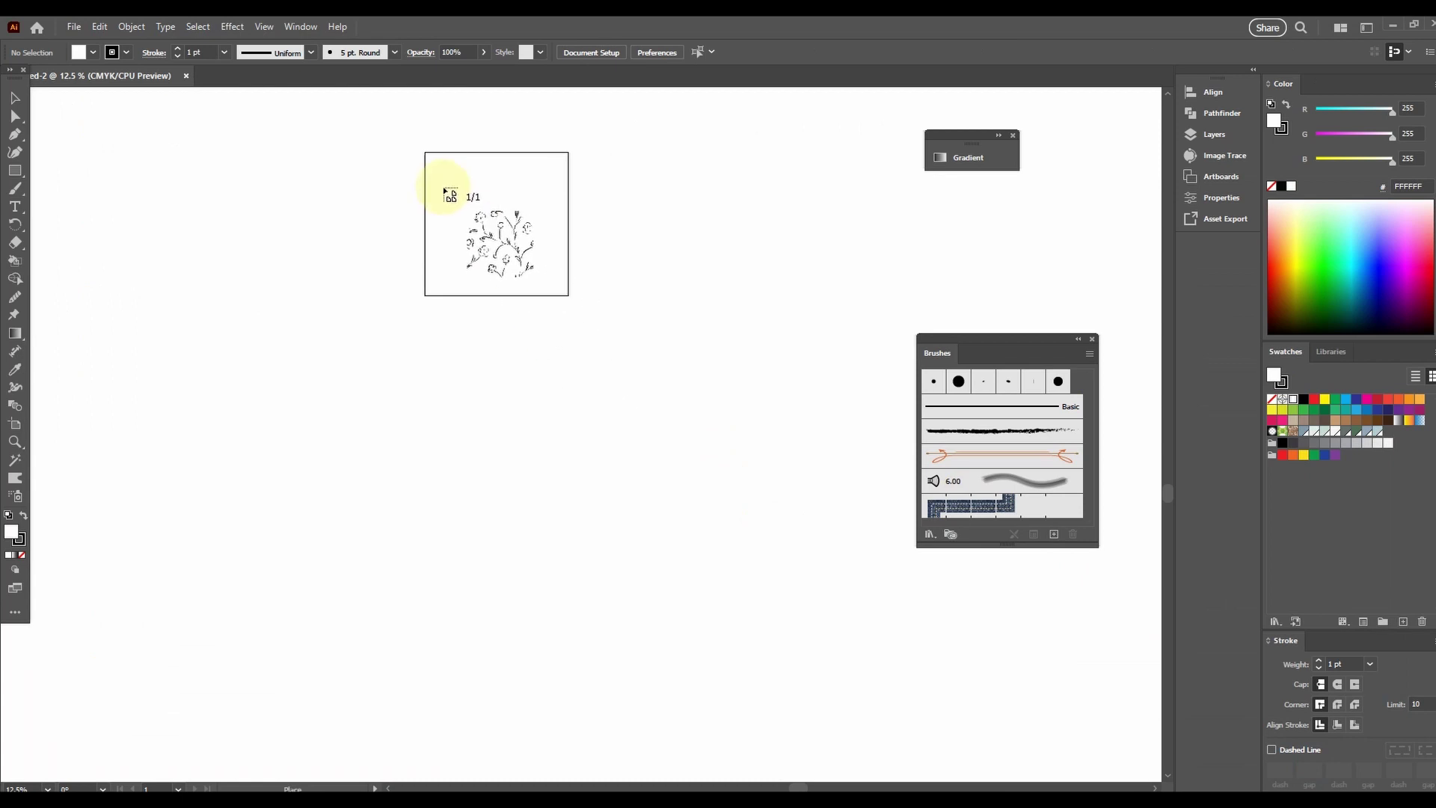
scroll(484, 209, "up", 1)
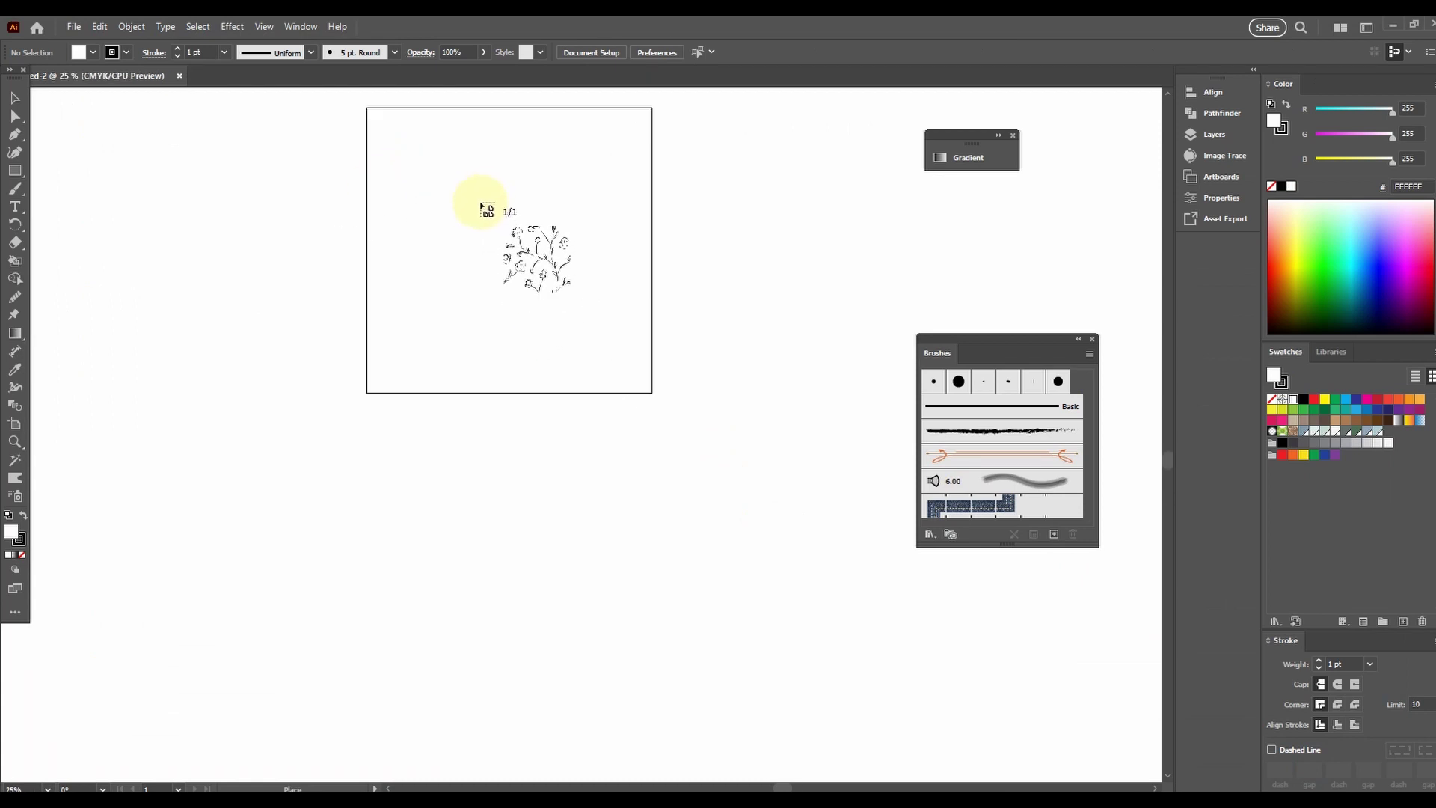
left_click_drag(532, 268, 555, 504)
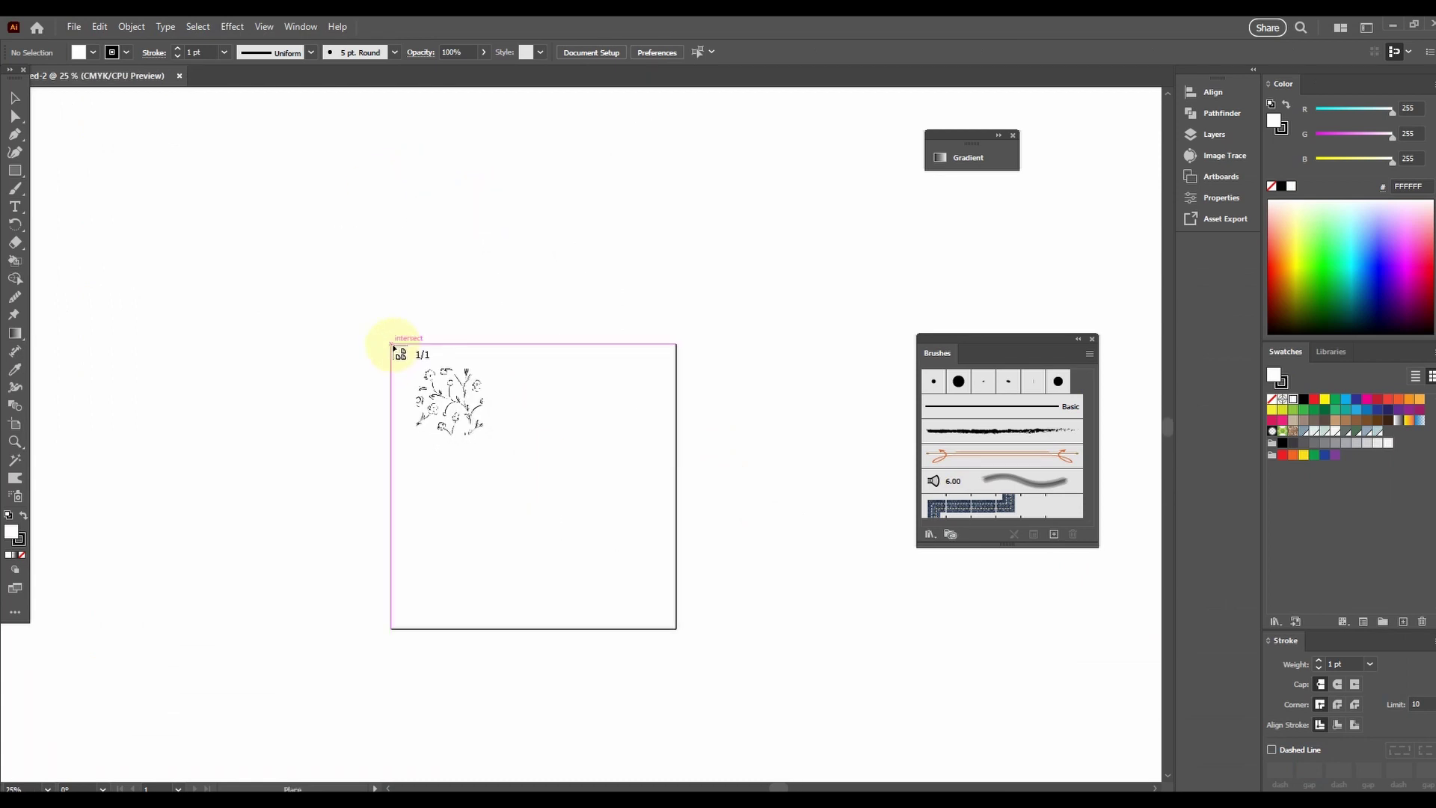
left_click_drag(391, 347, 677, 680)
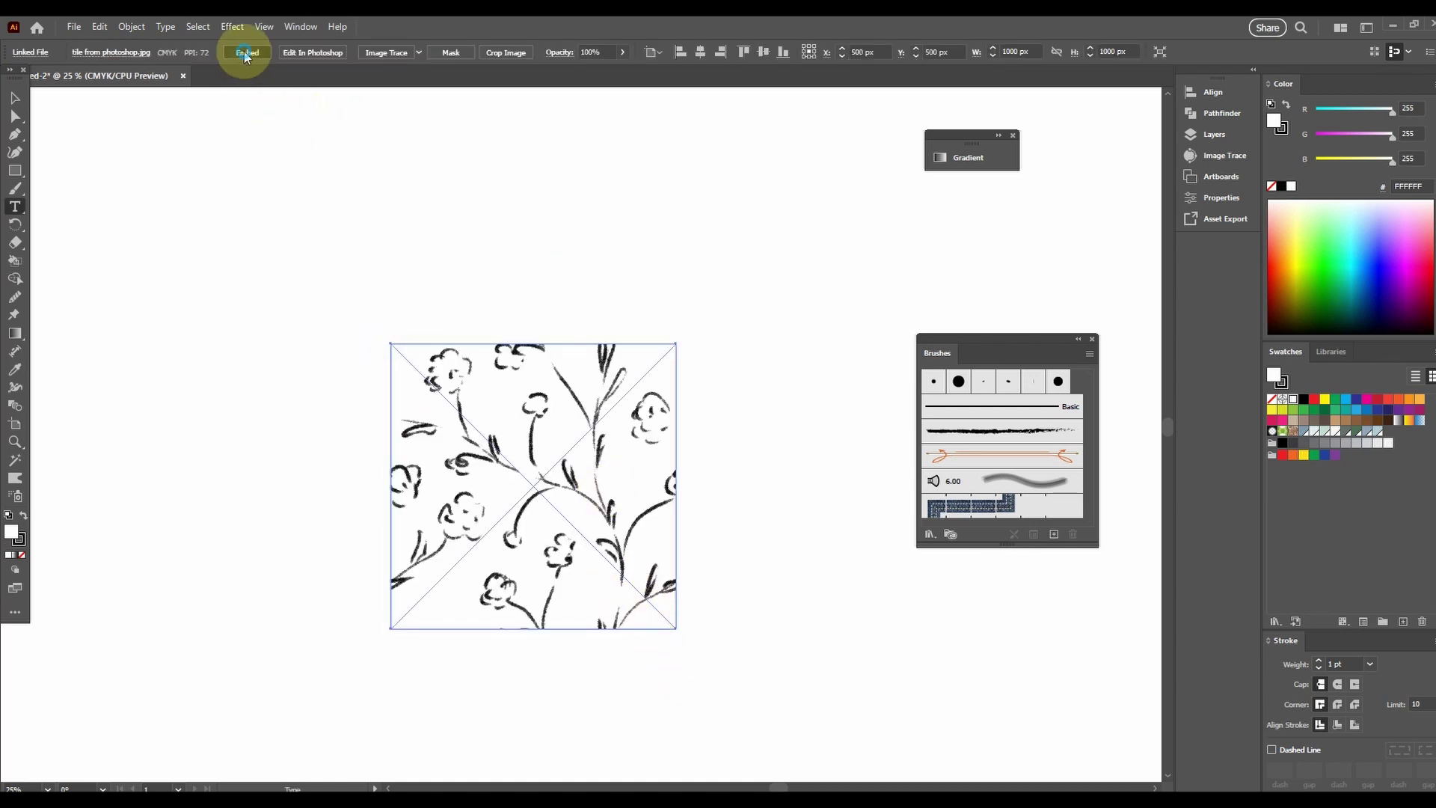
left_click(246, 54)
left_click(15, 97)
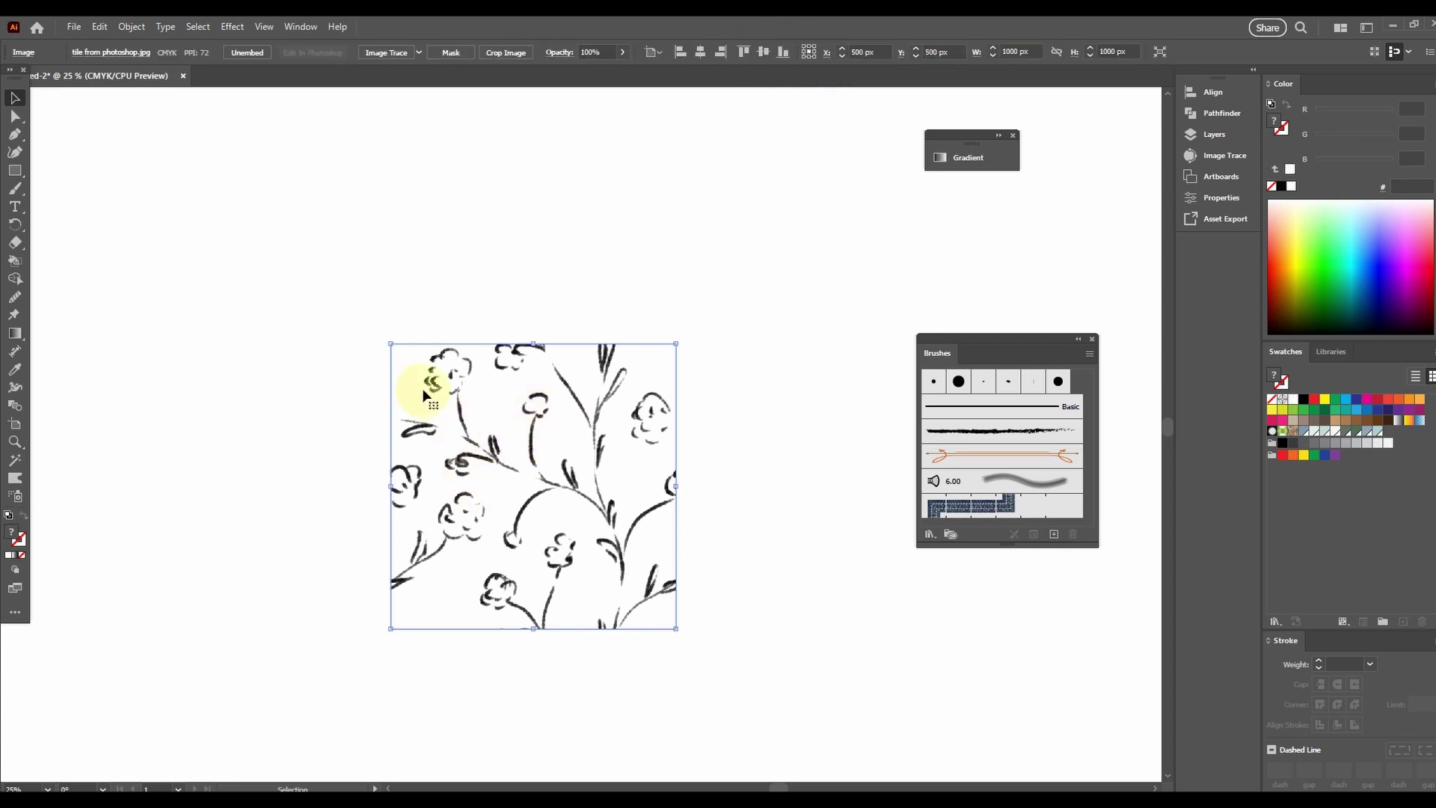
- Image Trace the embedded tile with the Black and White Logo preset
scroll(479, 384, "down", 1)
scroll(612, 462, "up", 6)
scroll(513, 433, "down", 6)
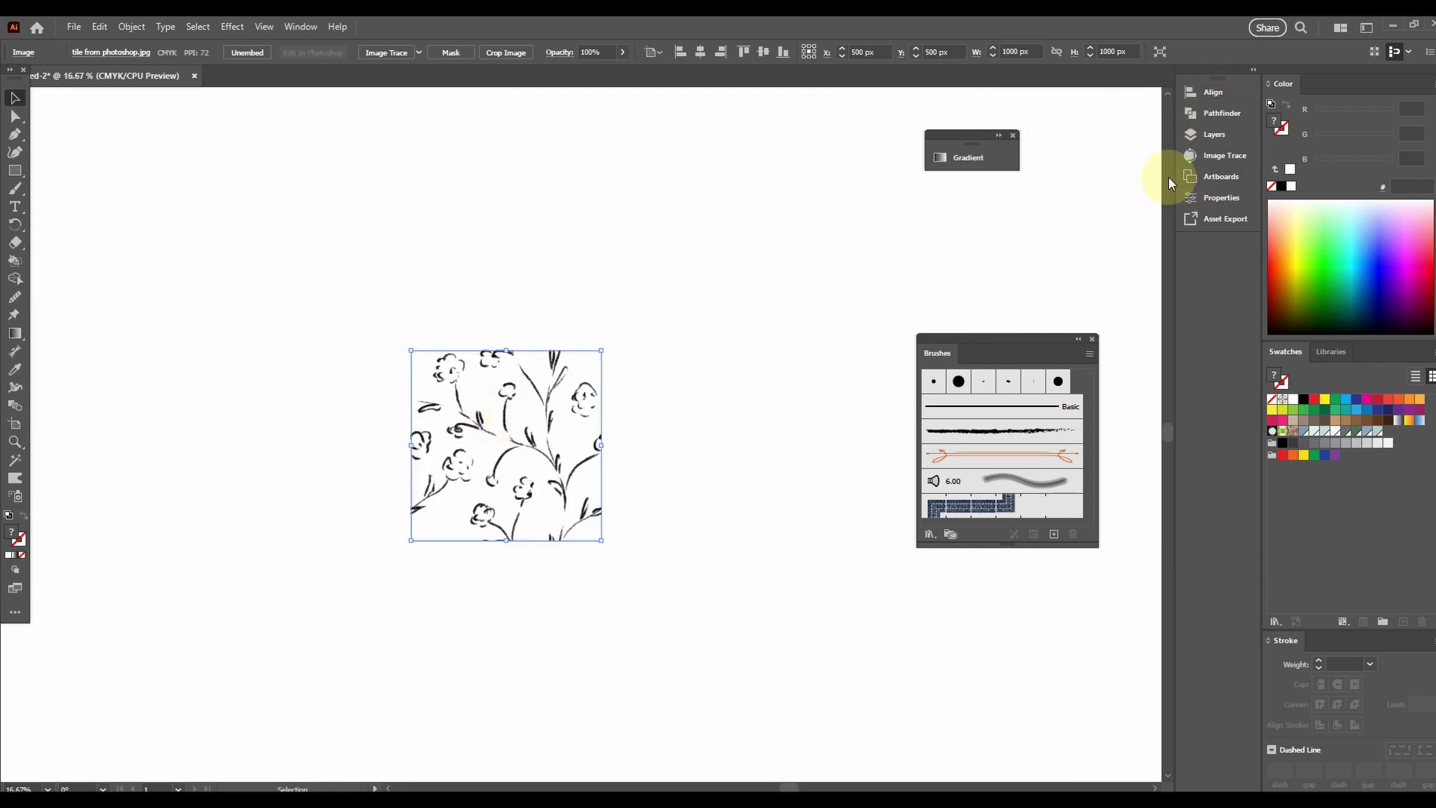
left_click(1214, 157)
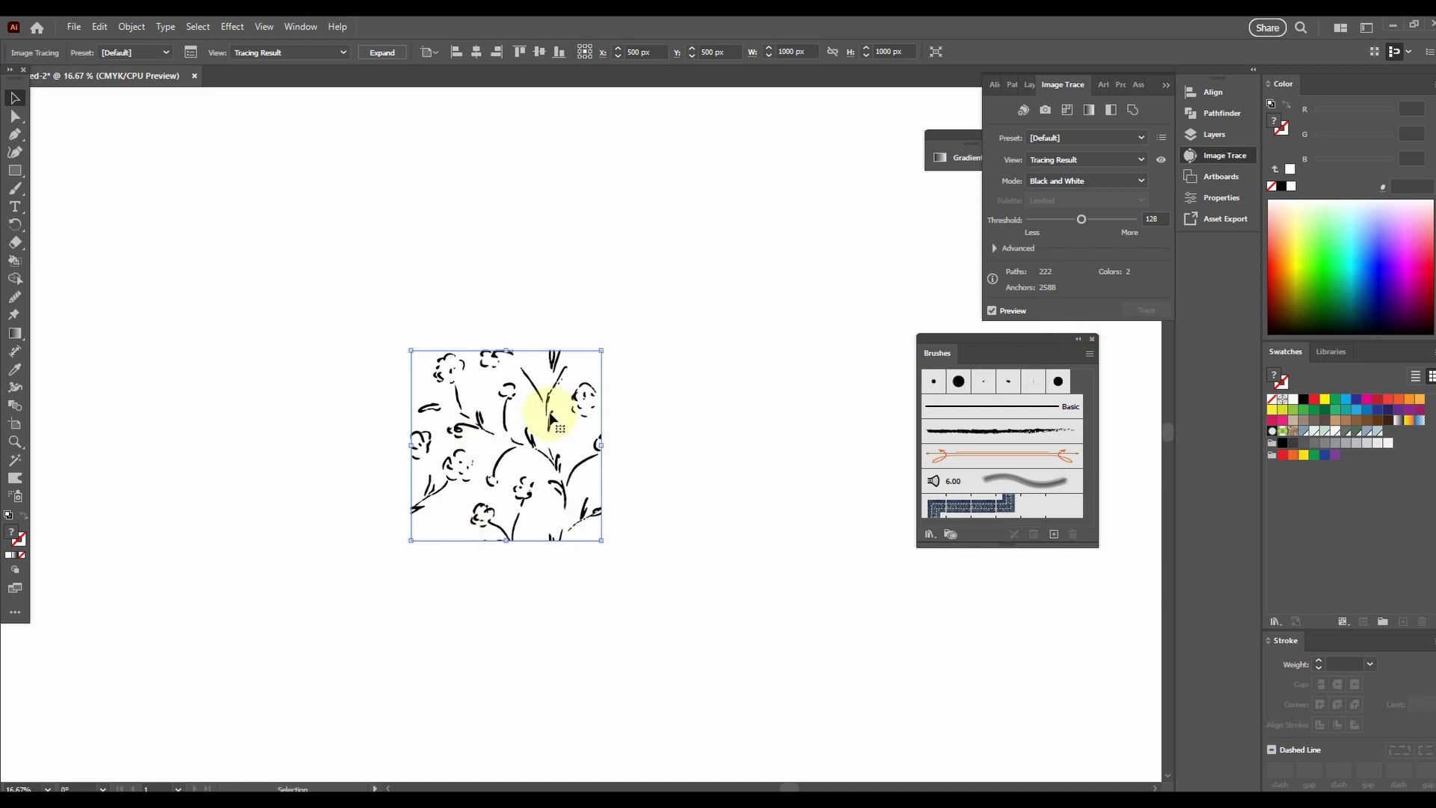
scroll(452, 457, "up", 3)
left_click_drag(682, 401, 529, 410)
left_click(1074, 137)
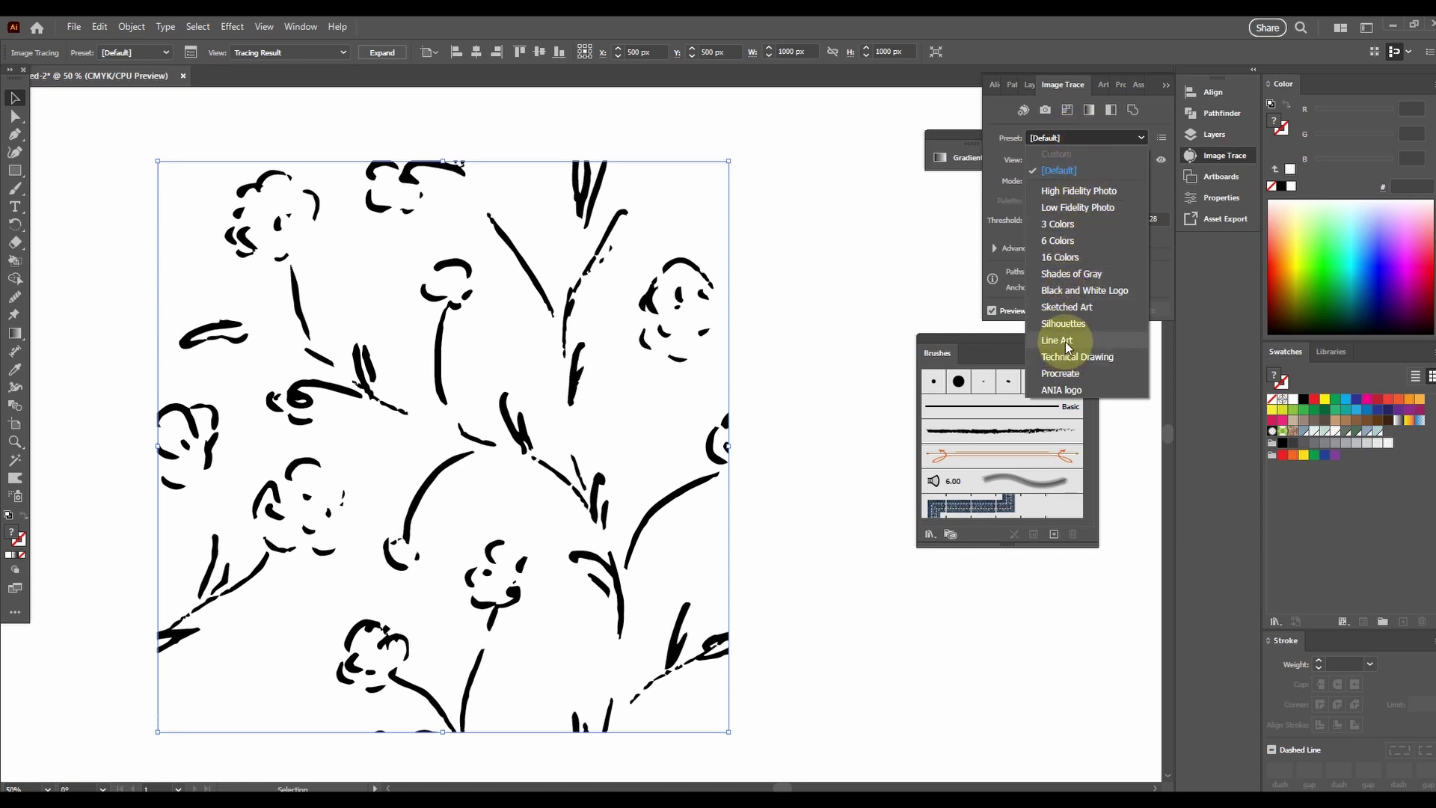
left_click(1089, 290)
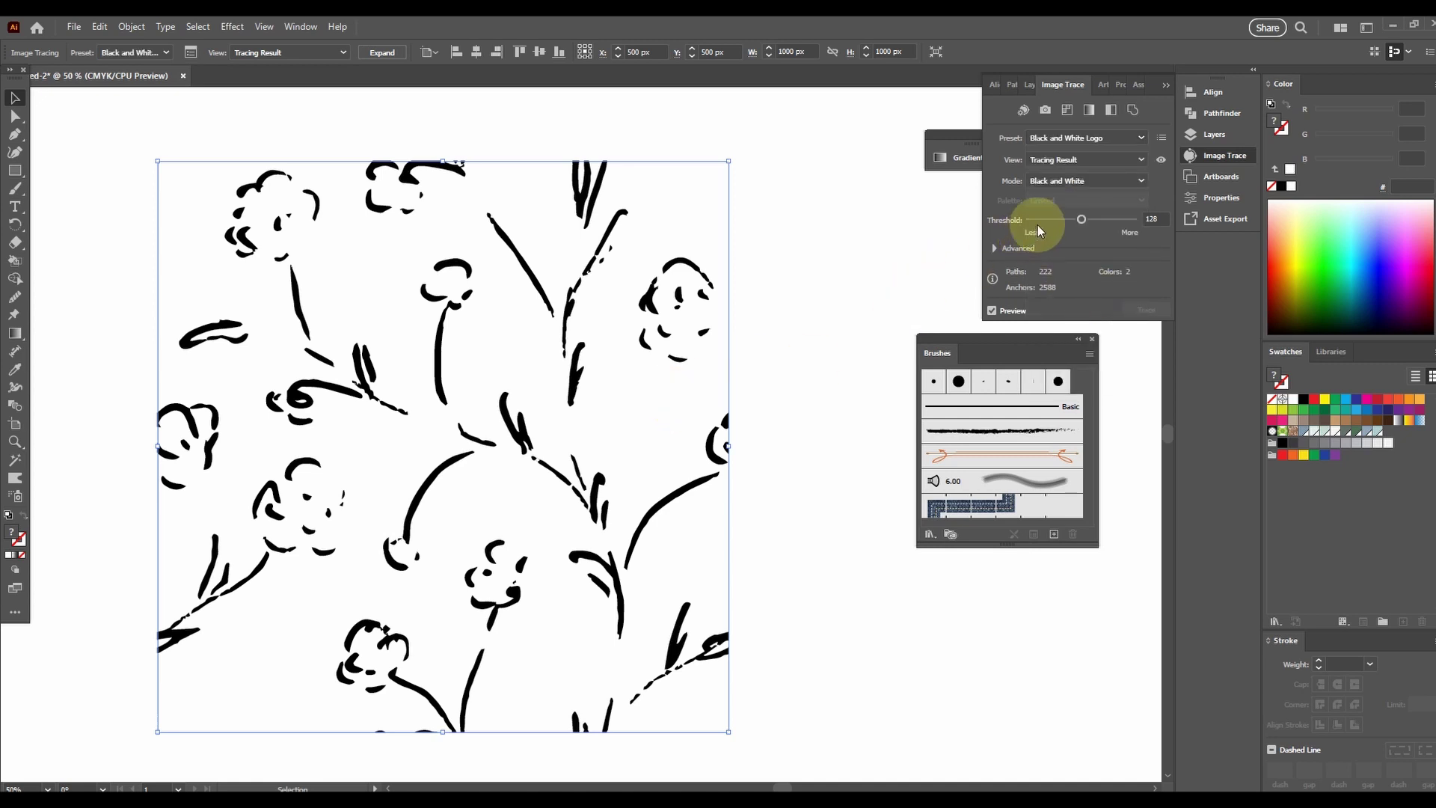
- Refine the tracing with a threshold of 240, paths at 94% and noise at 3 px
left_click_drag(1081, 219, 1123, 215)
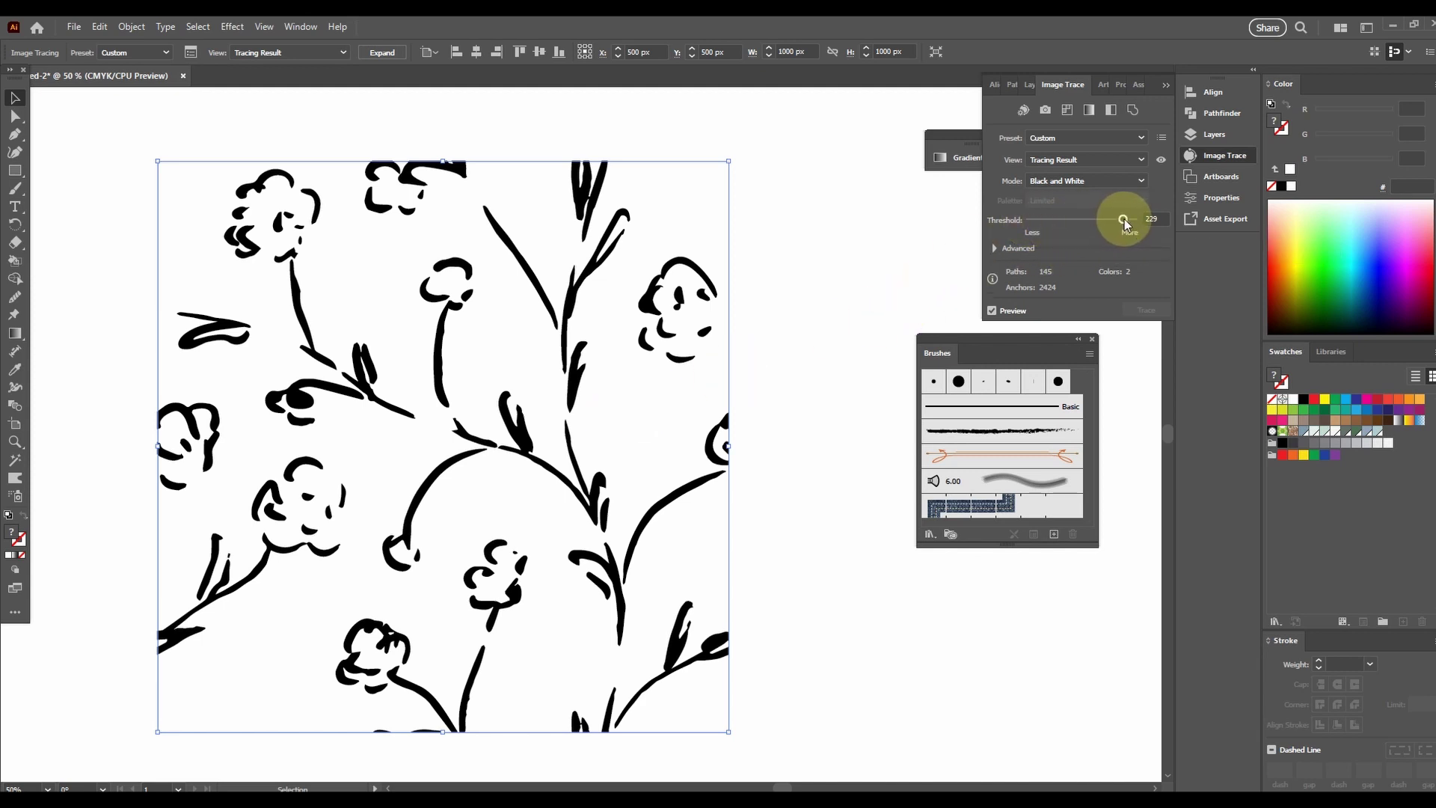
left_click_drag(1129, 225, 1131, 224)
left_click(1023, 248)
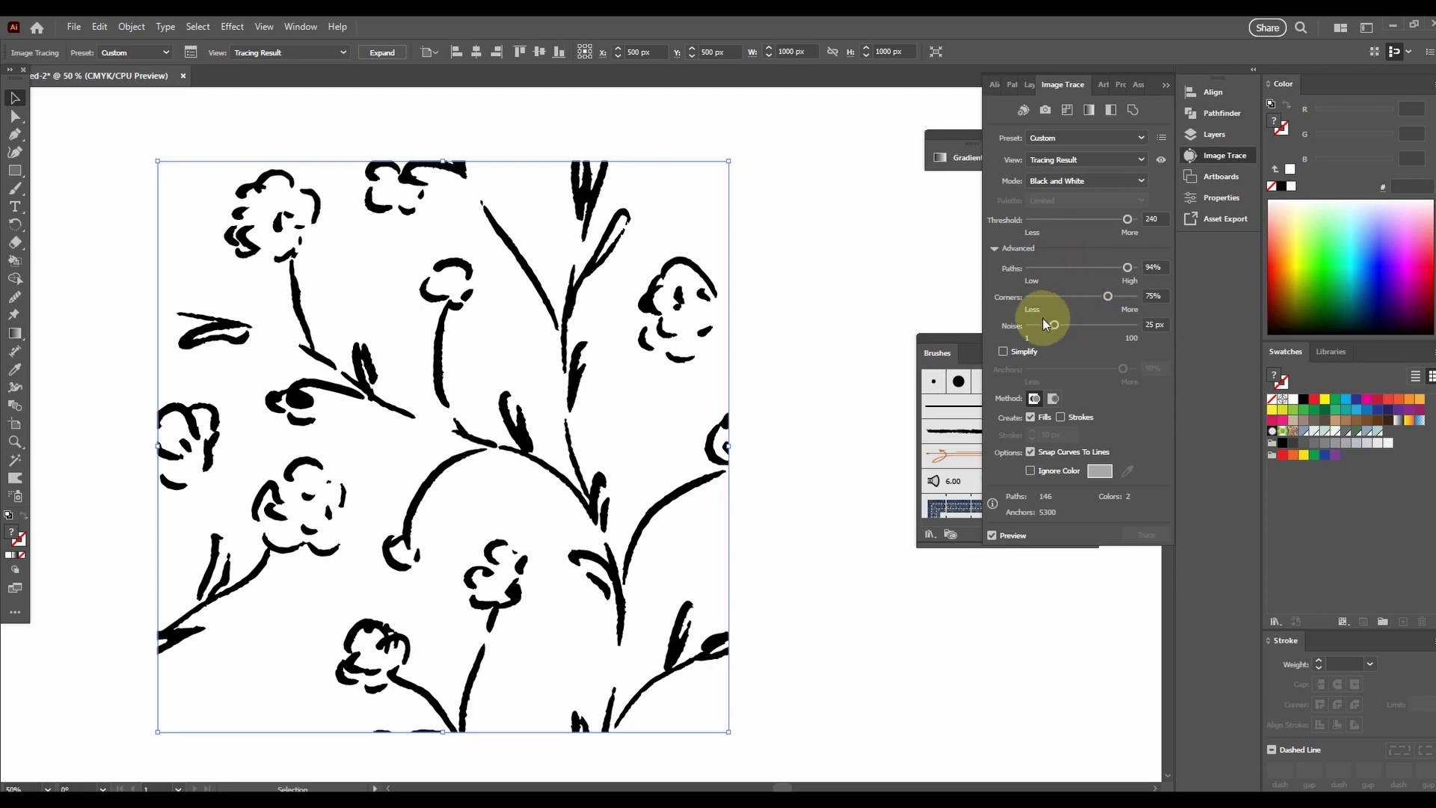
left_click_drag(1054, 324, 1033, 325)
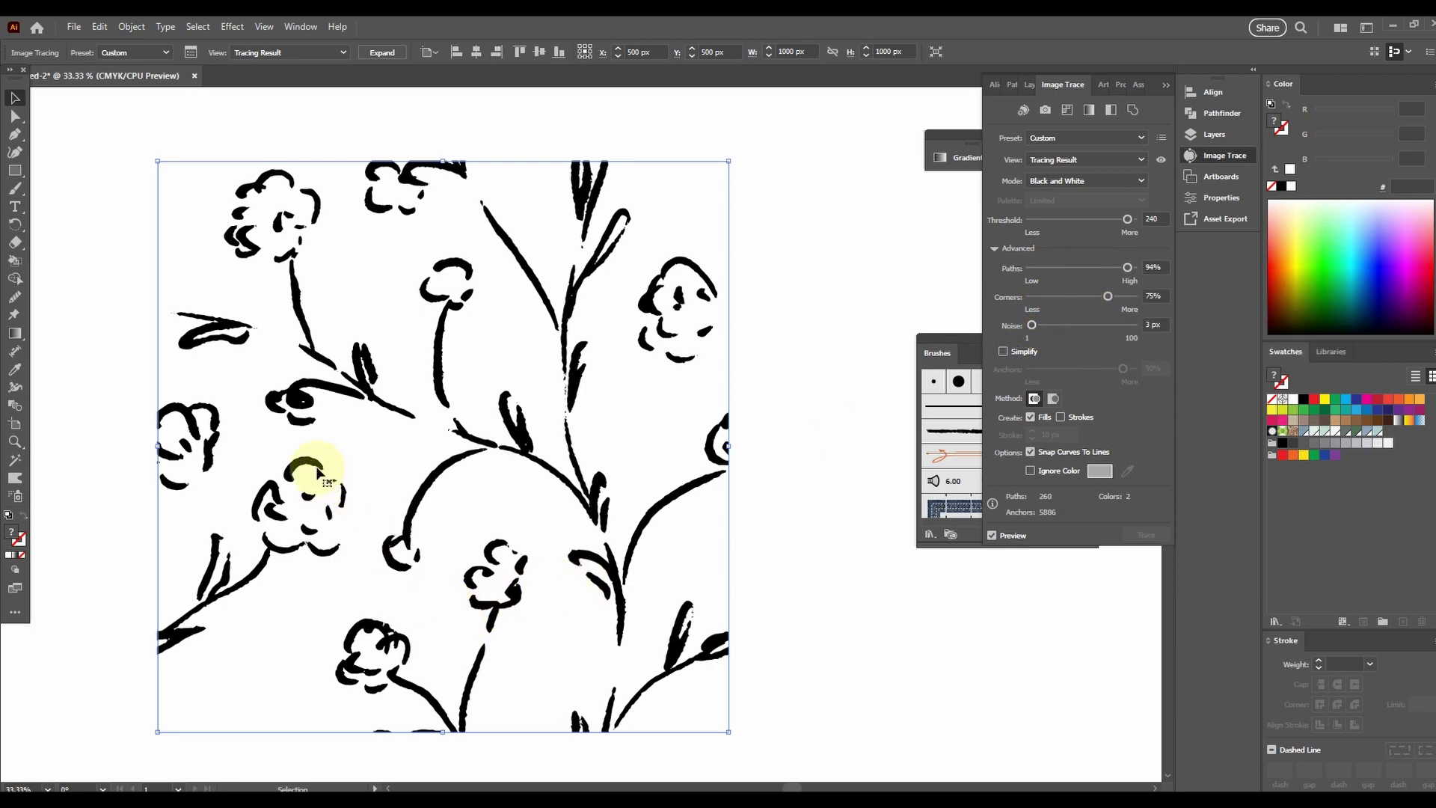
- Inspect the traced stems up close and raise the tracing threshold to 244
scroll(323, 475, "down", 1)
scroll(415, 396, "up", 4)
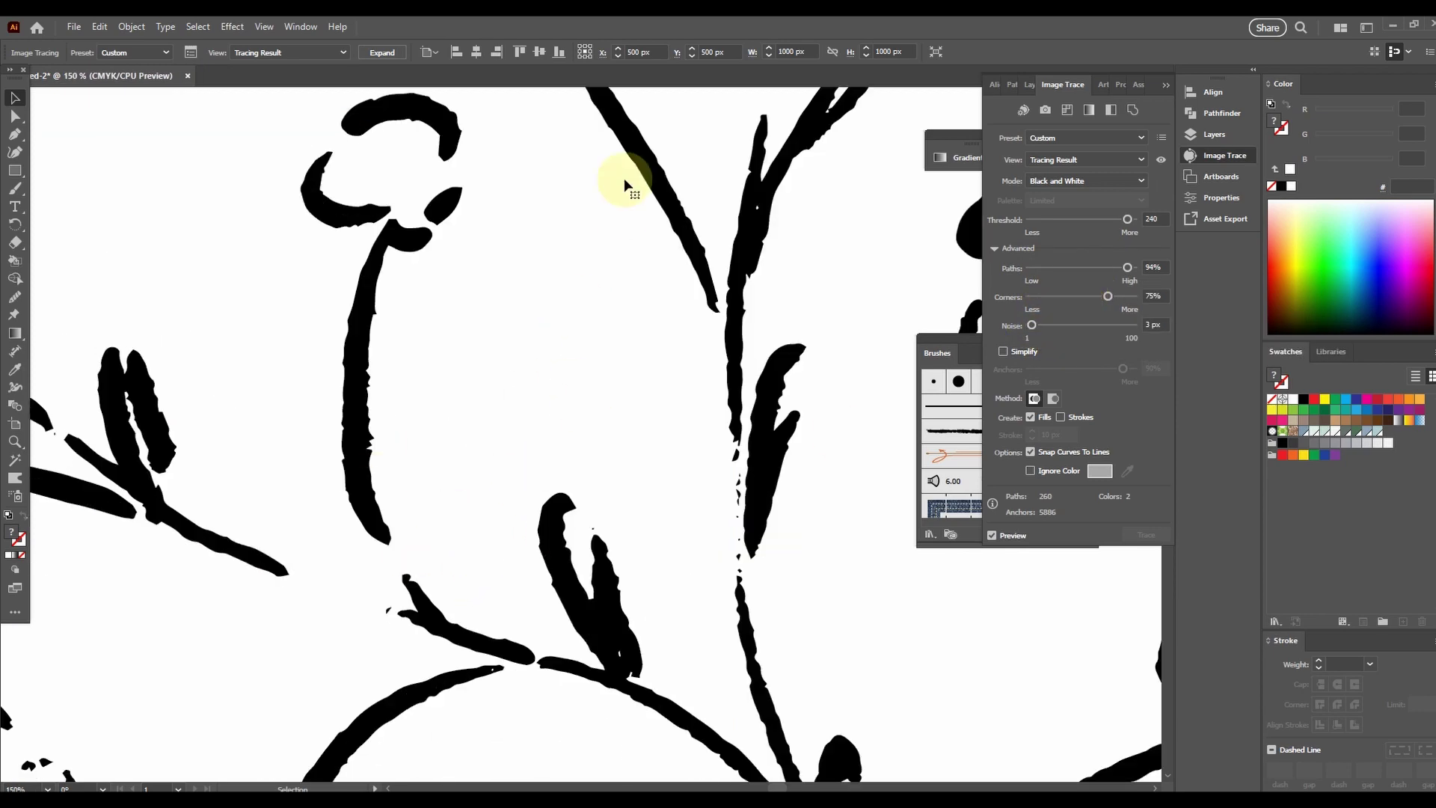
scroll(392, 498, "down", 3)
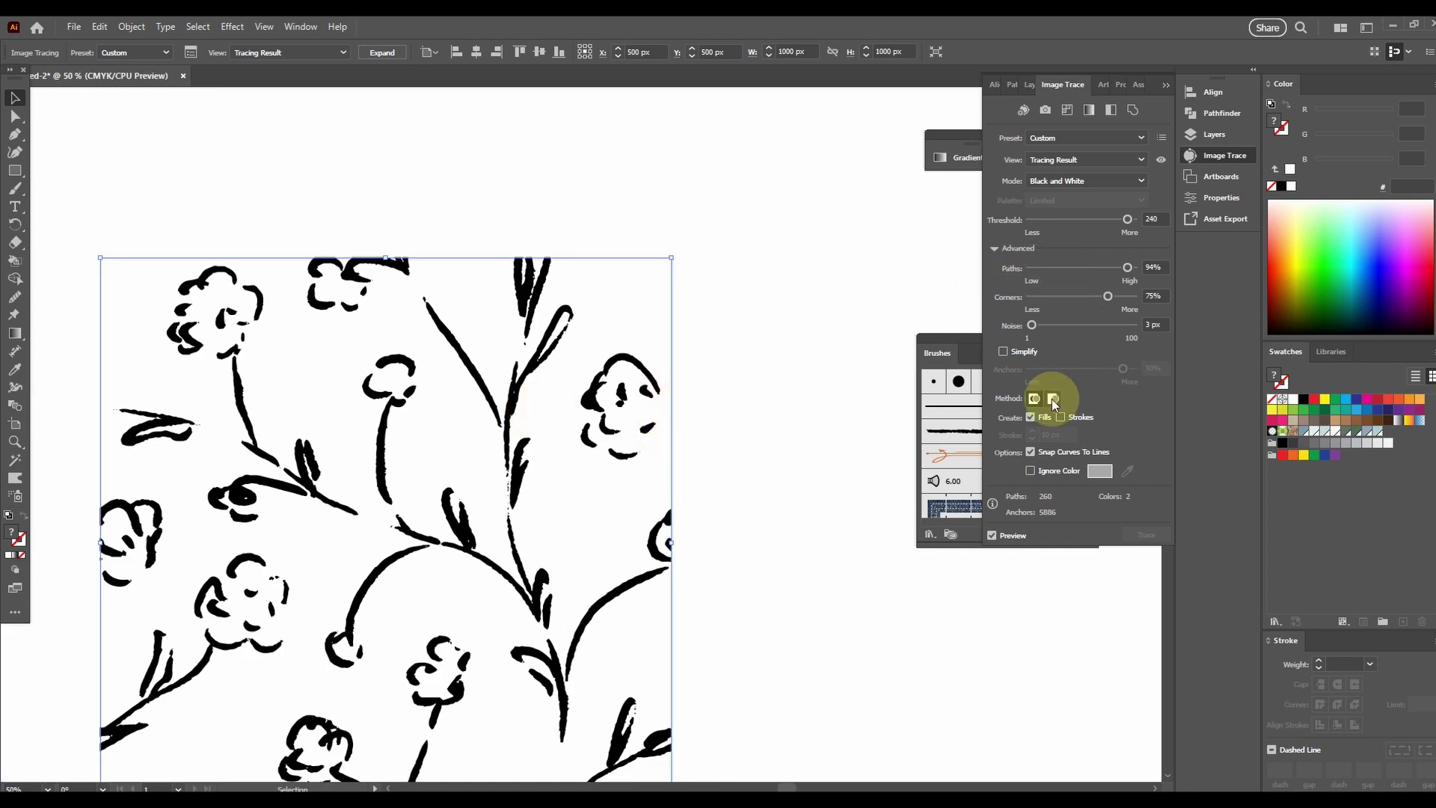
left_click_drag(1126, 219, 1130, 217)
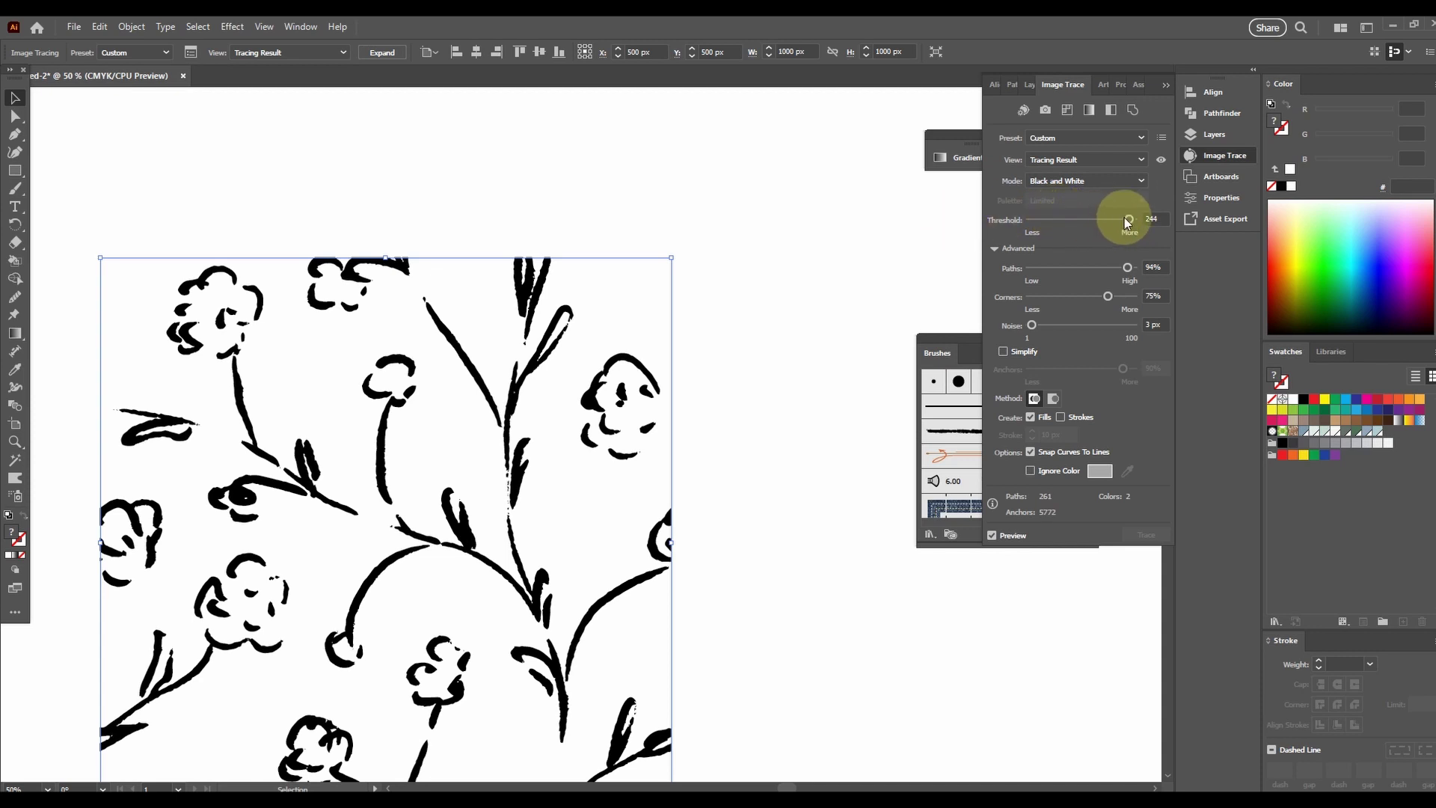
- Fine-tune the tracing threshold to 251 and check the stems and flower outlines up close
left_click_drag(1130, 220, 1133, 220)
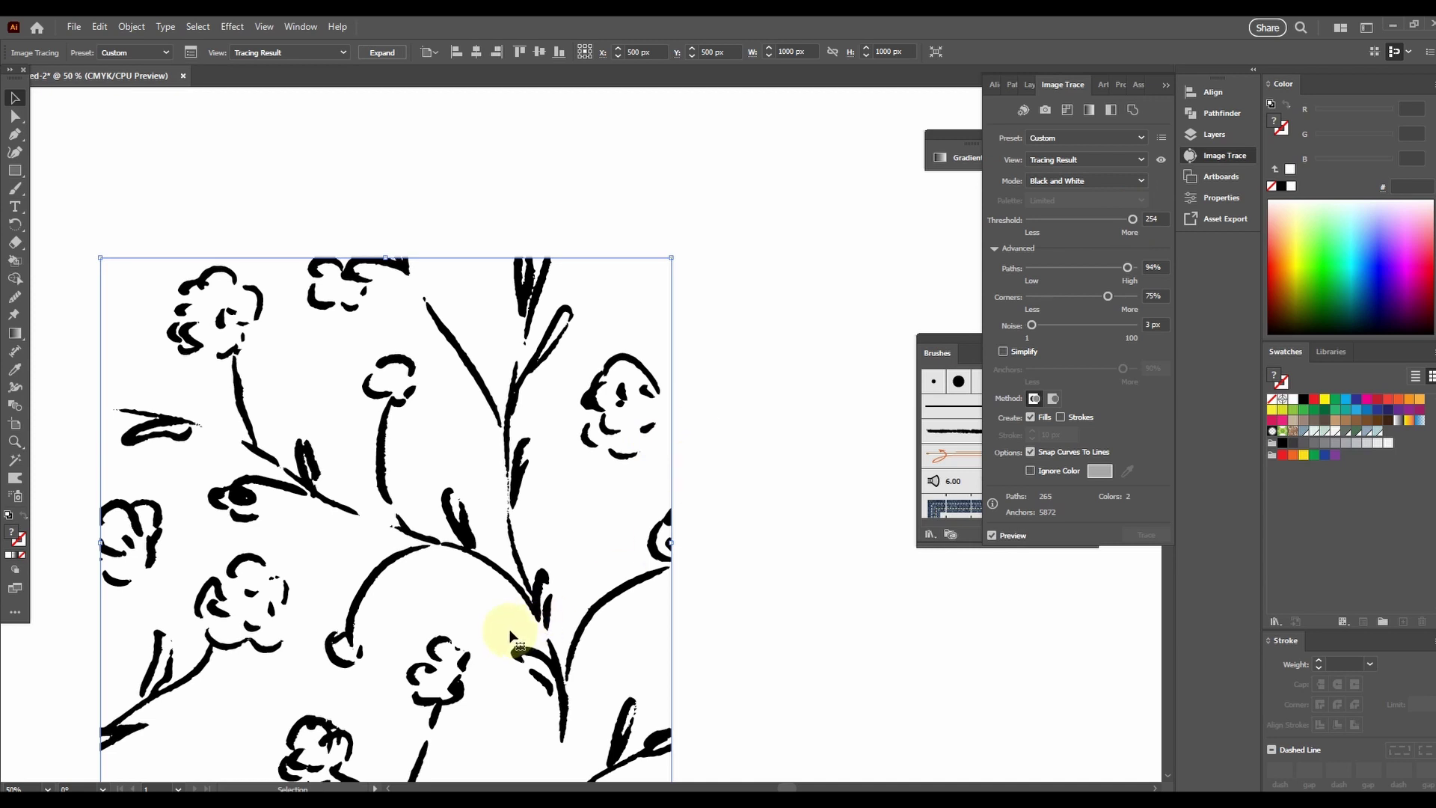
scroll(445, 372, "up", 2)
scroll(446, 374, "down", 2)
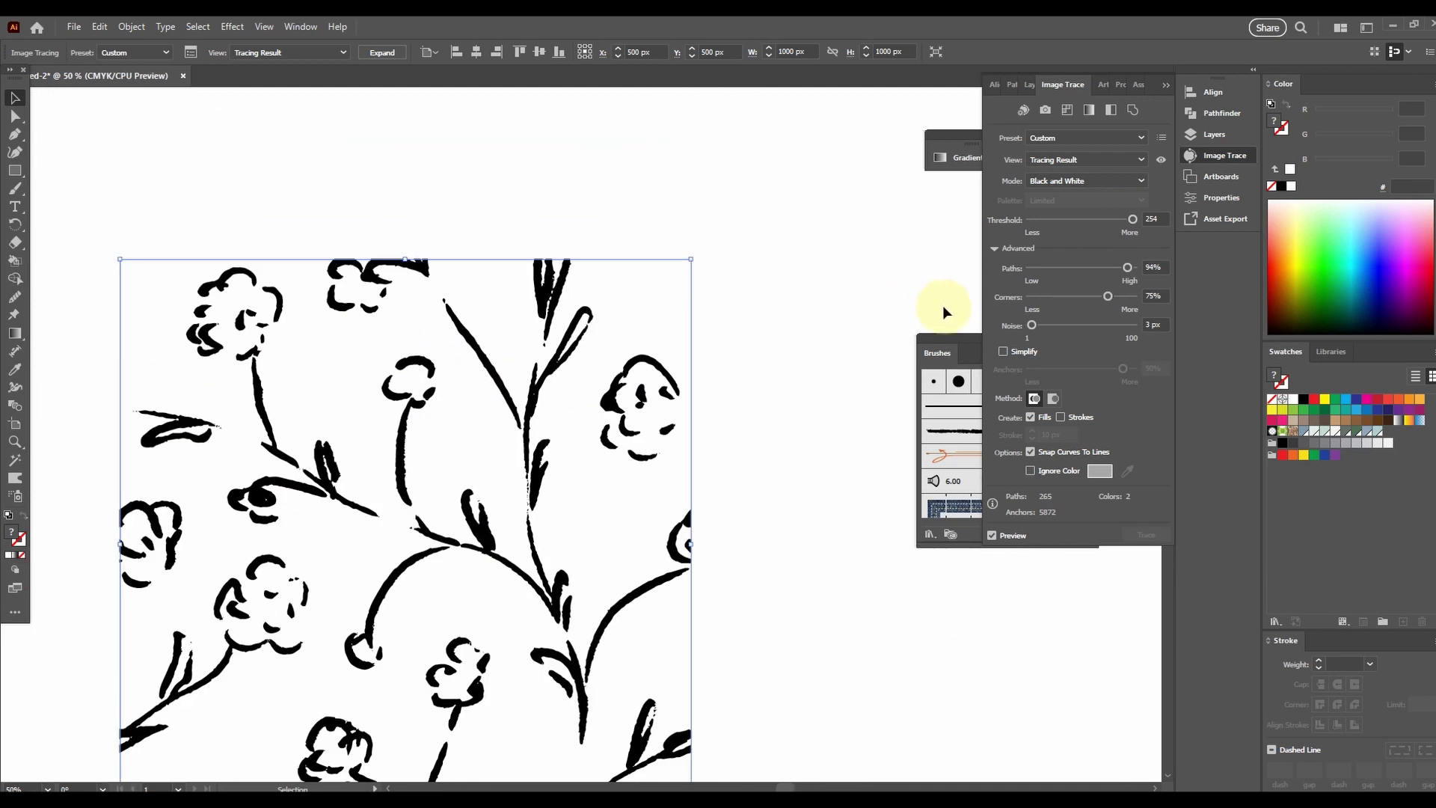
left_click_drag(1133, 220, 1142, 222)
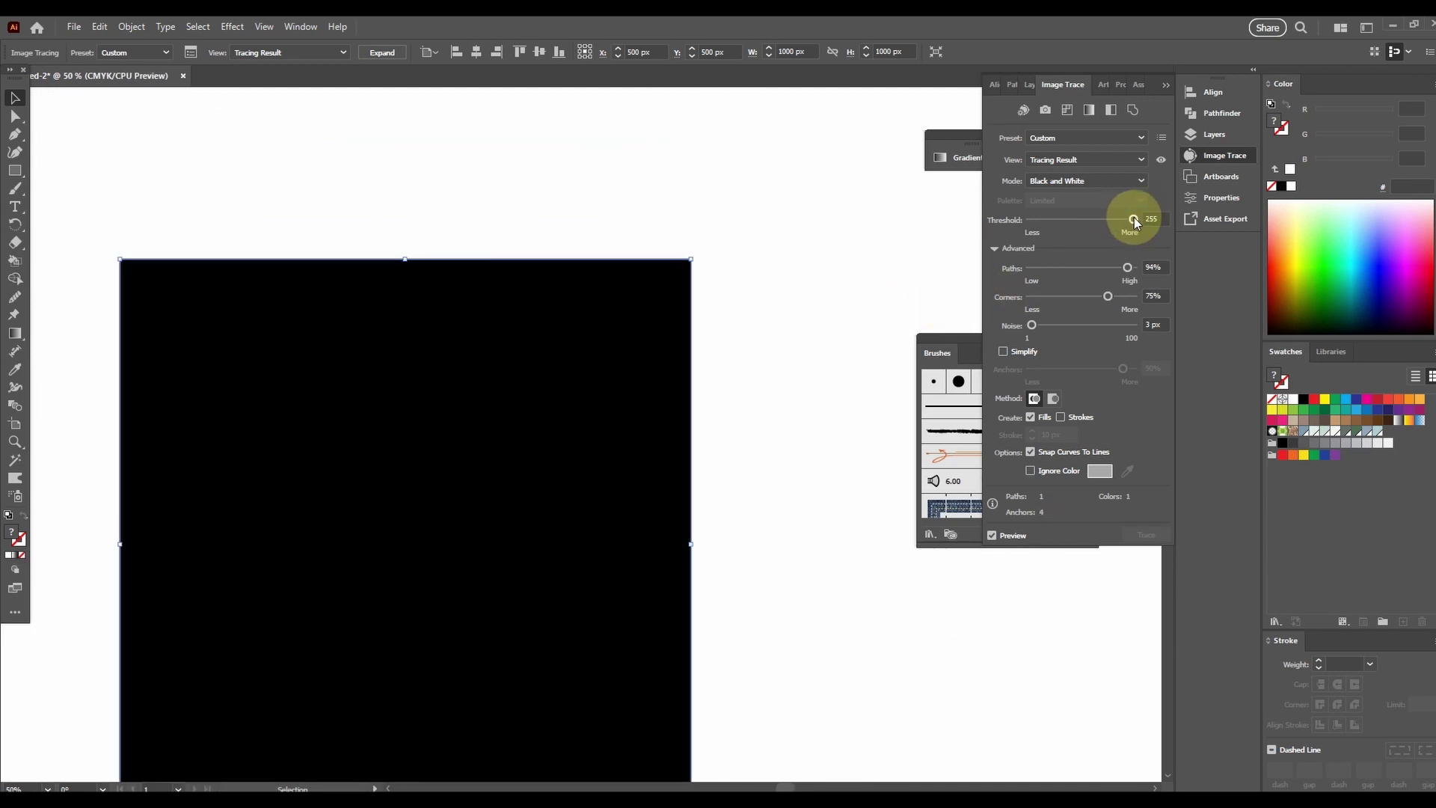
scroll(427, 447, "down", 1)
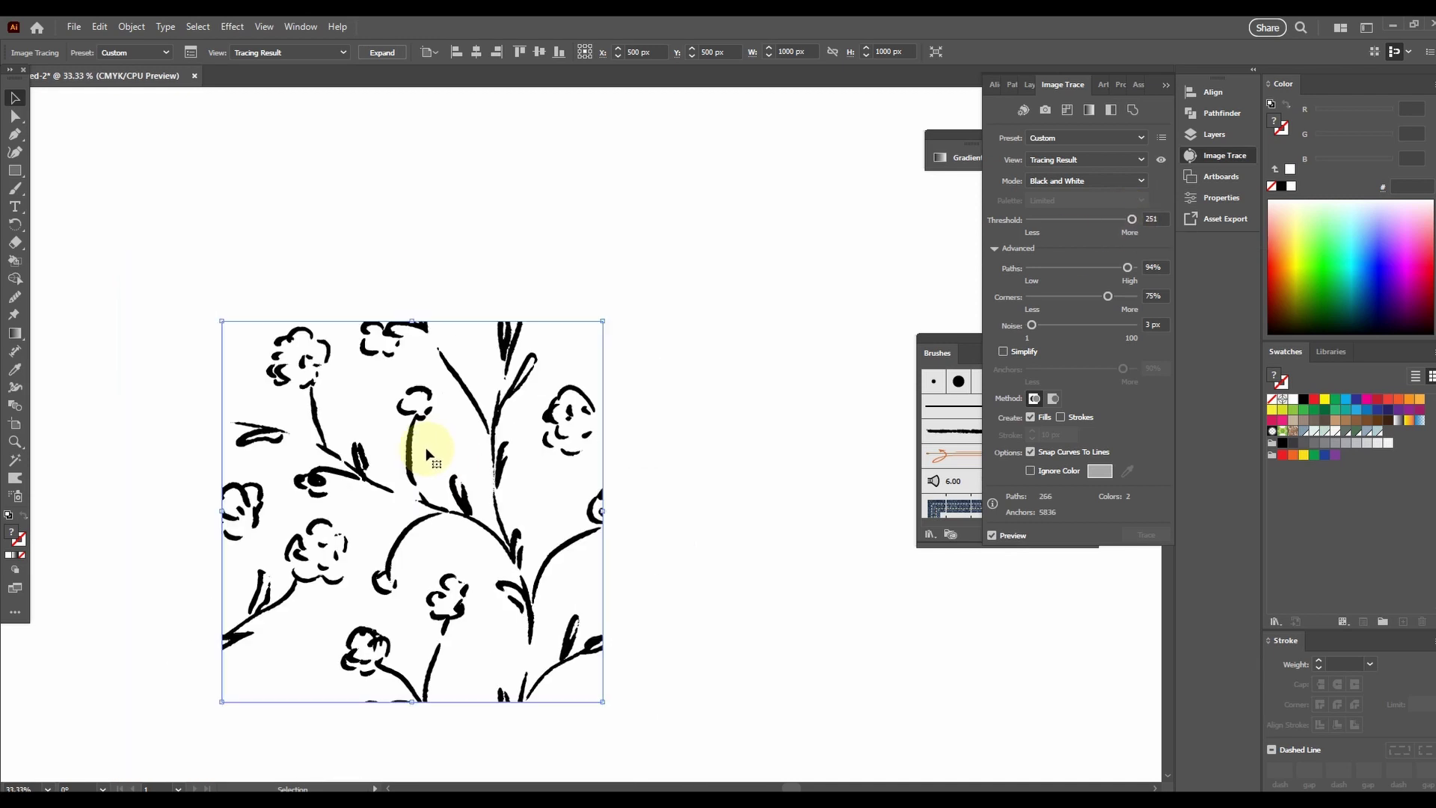
left_click_drag(427, 627, 436, 545)
scroll(379, 472, "up", 3)
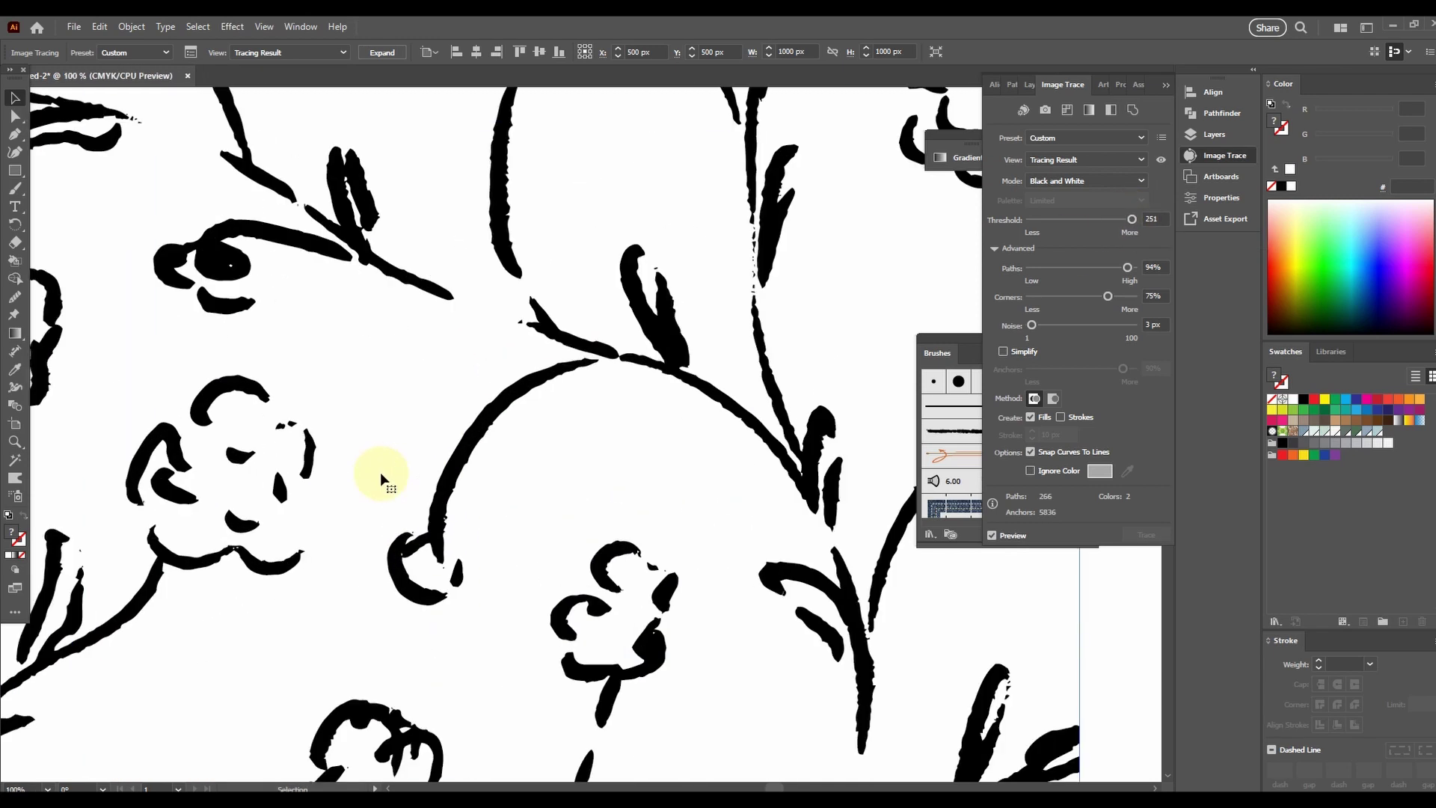
scroll(506, 571, "up", 3)
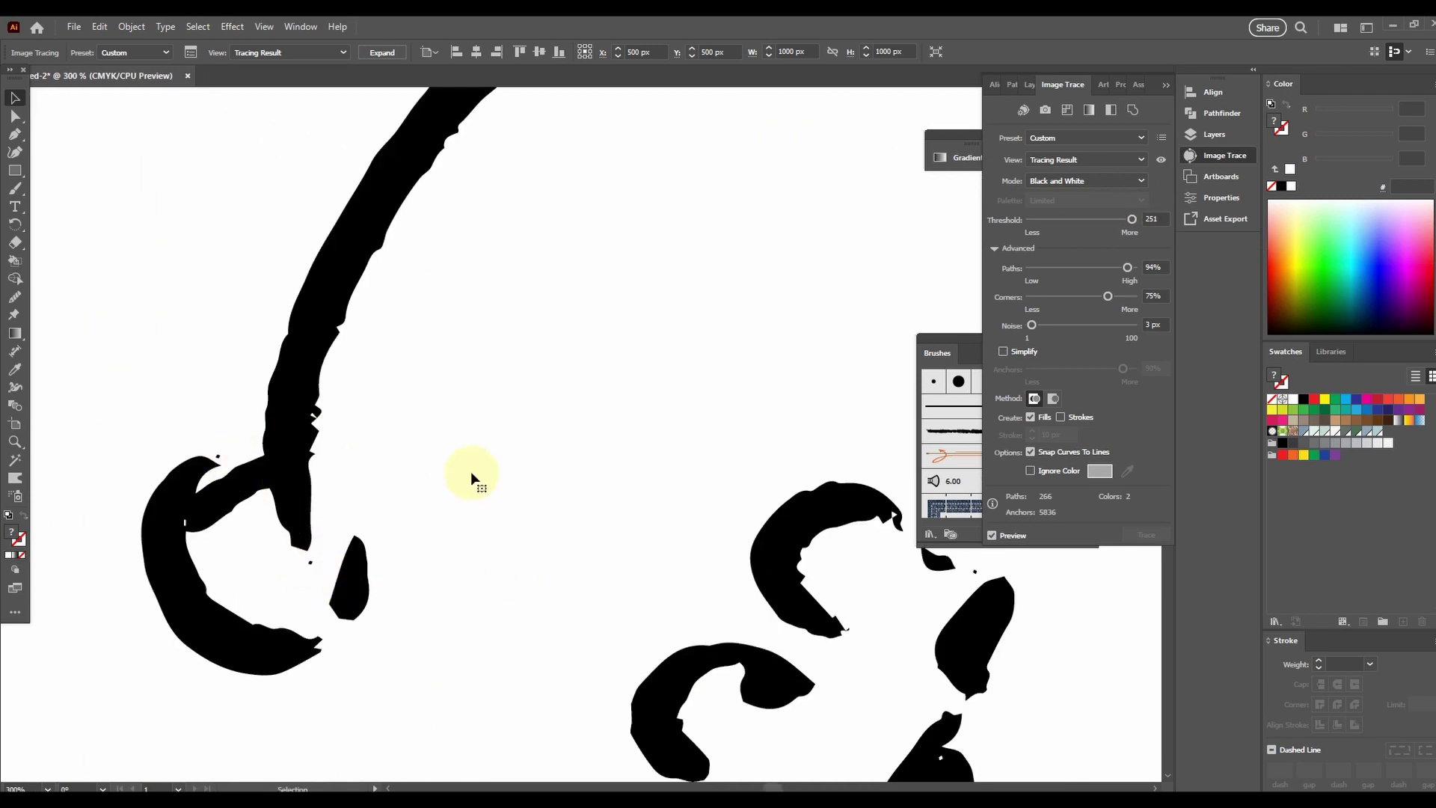
scroll(470, 471, "down", 5)
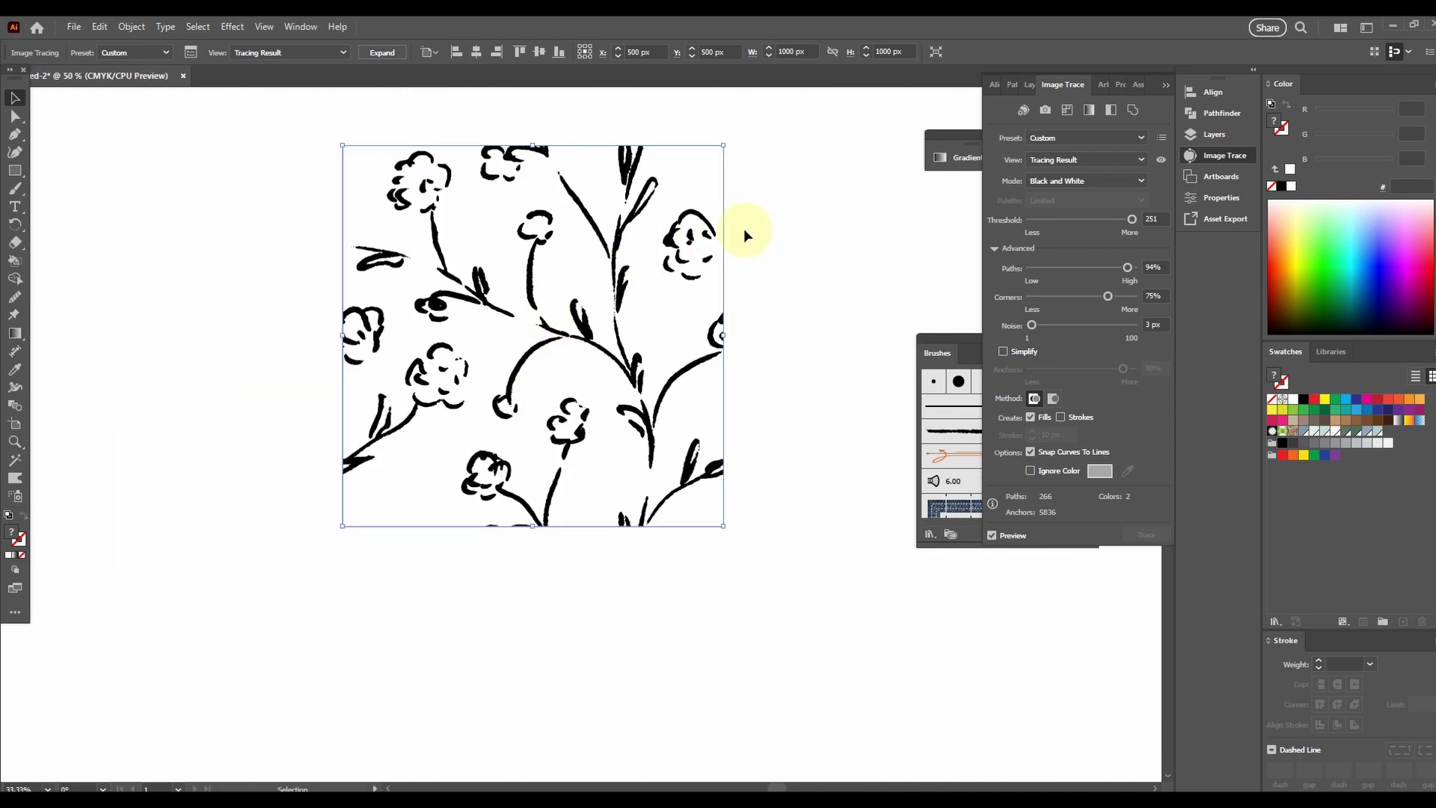
scroll(743, 234, "up", 1)
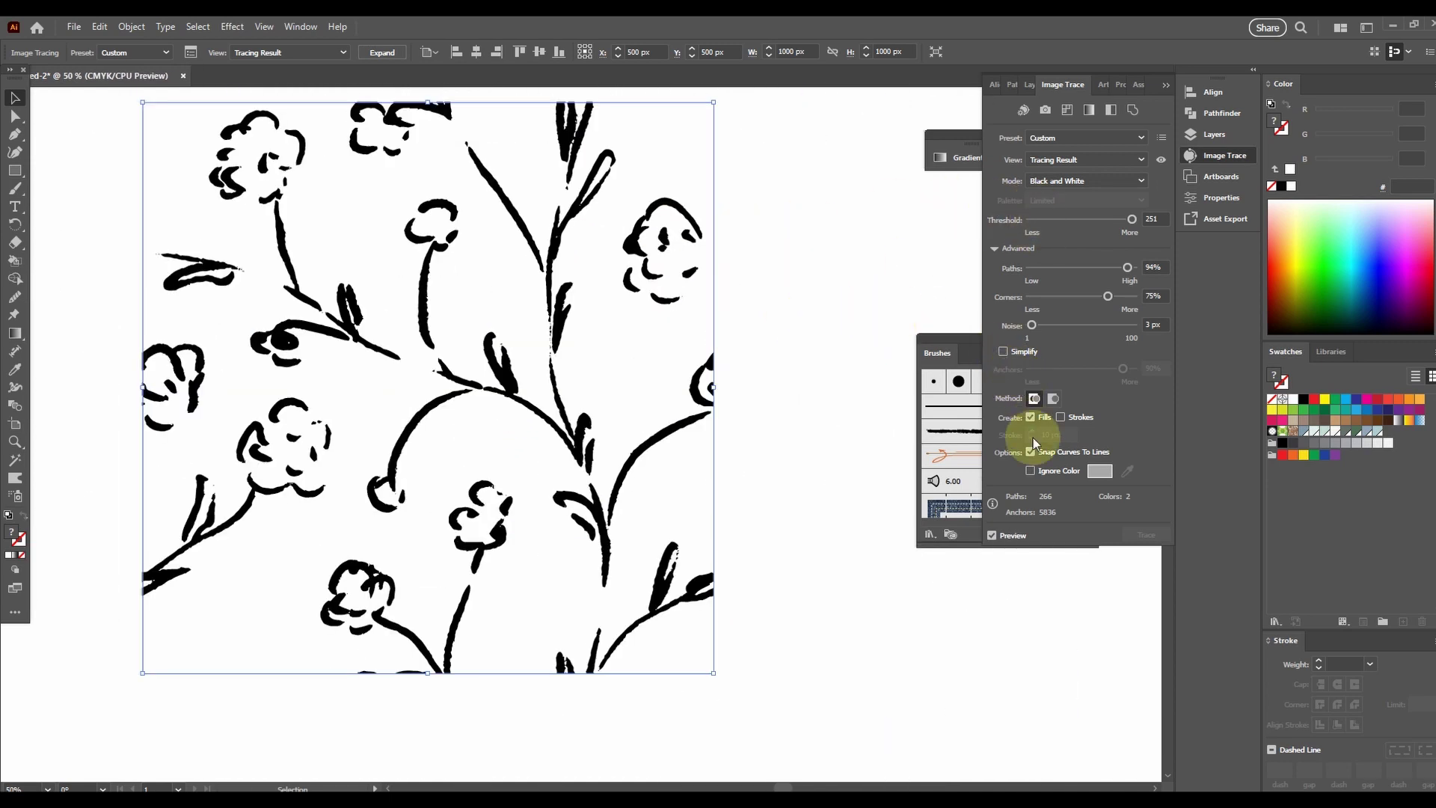
- Make the tracing ignore white and retrace the tile with live preview switched off
left_click(1031, 469)
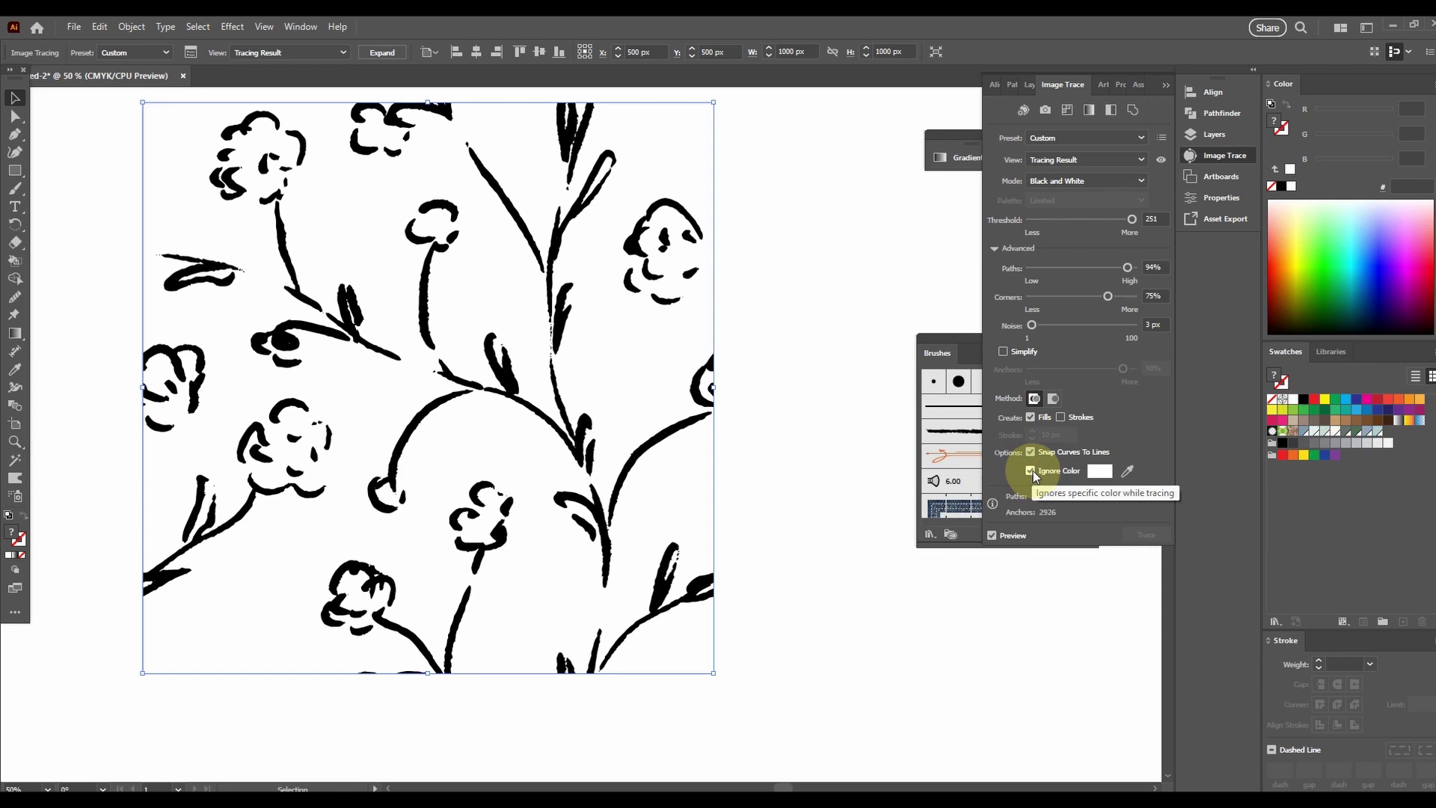
left_click(990, 535)
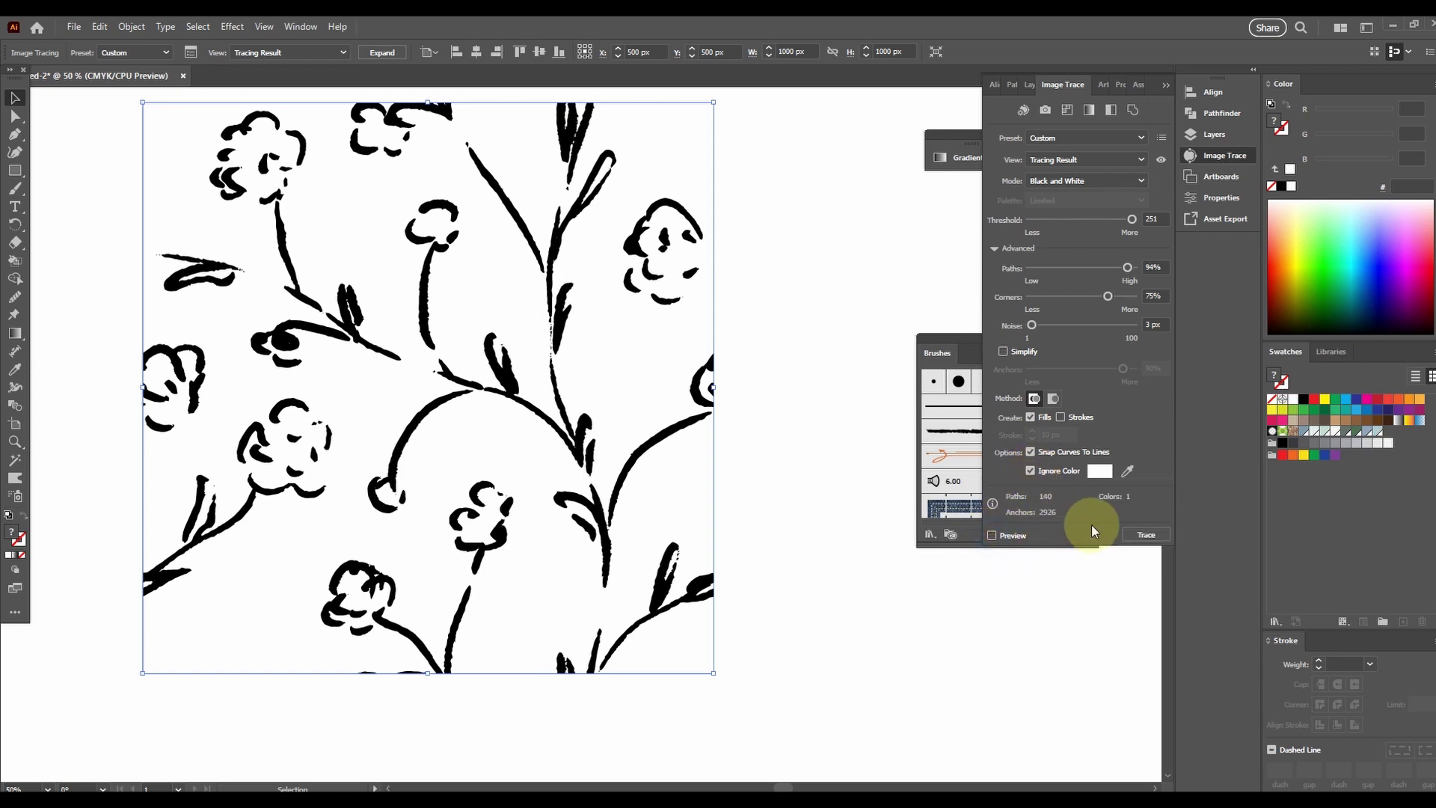
left_click(1148, 533)
- Expand the traced tile into editable vector paths with the Object option
left_click(131, 27)
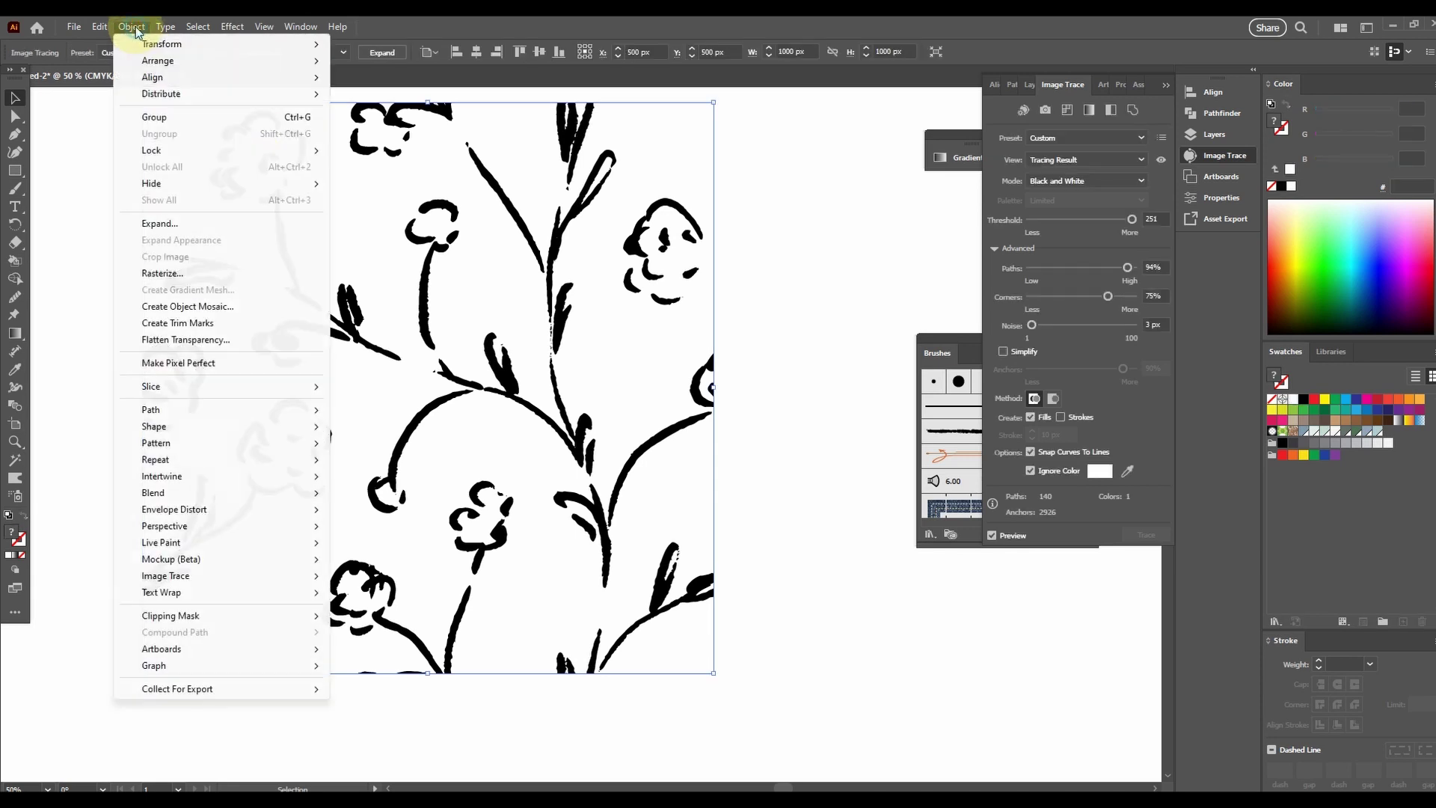
left_click(186, 224)
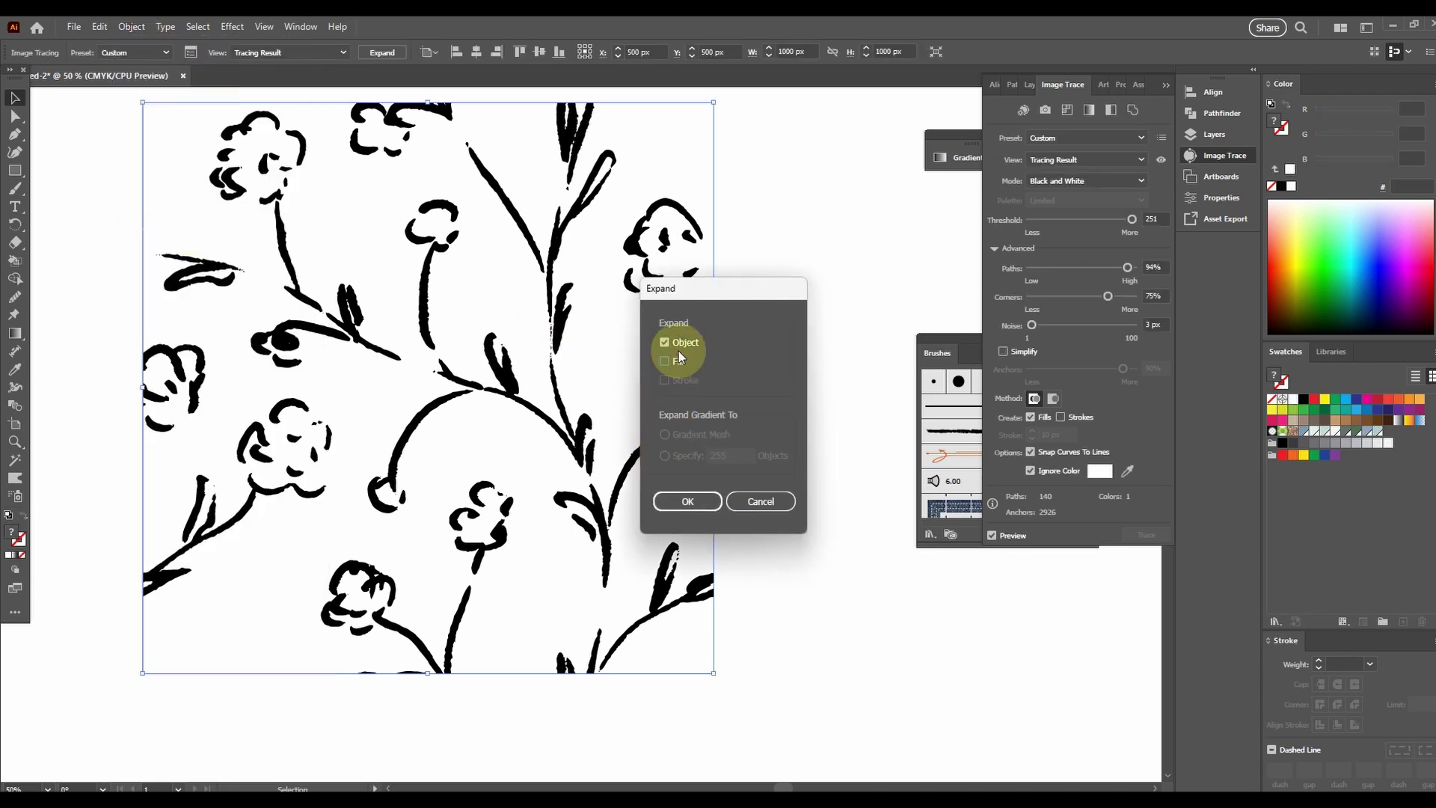
left_click(685, 501)
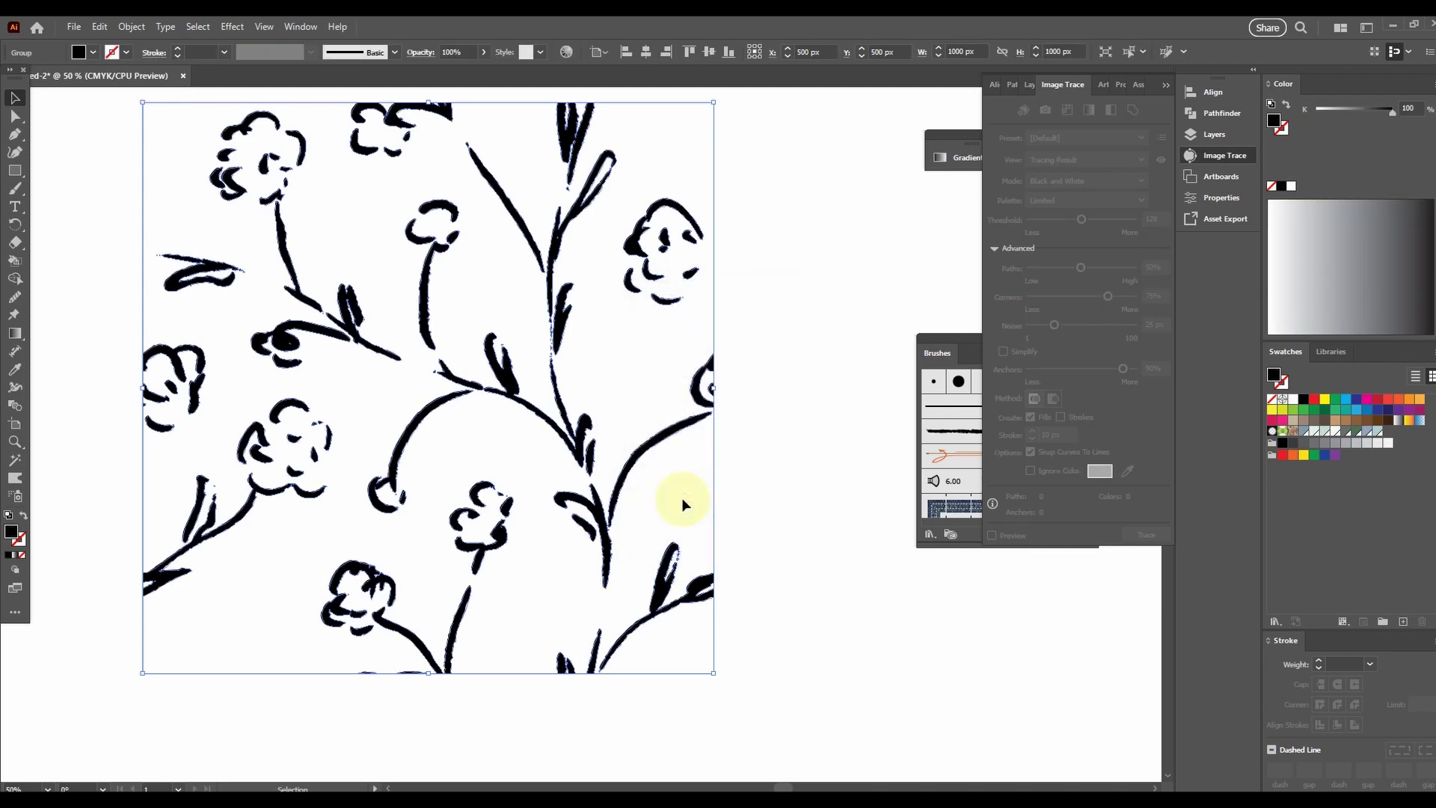
left_click(126, 29)
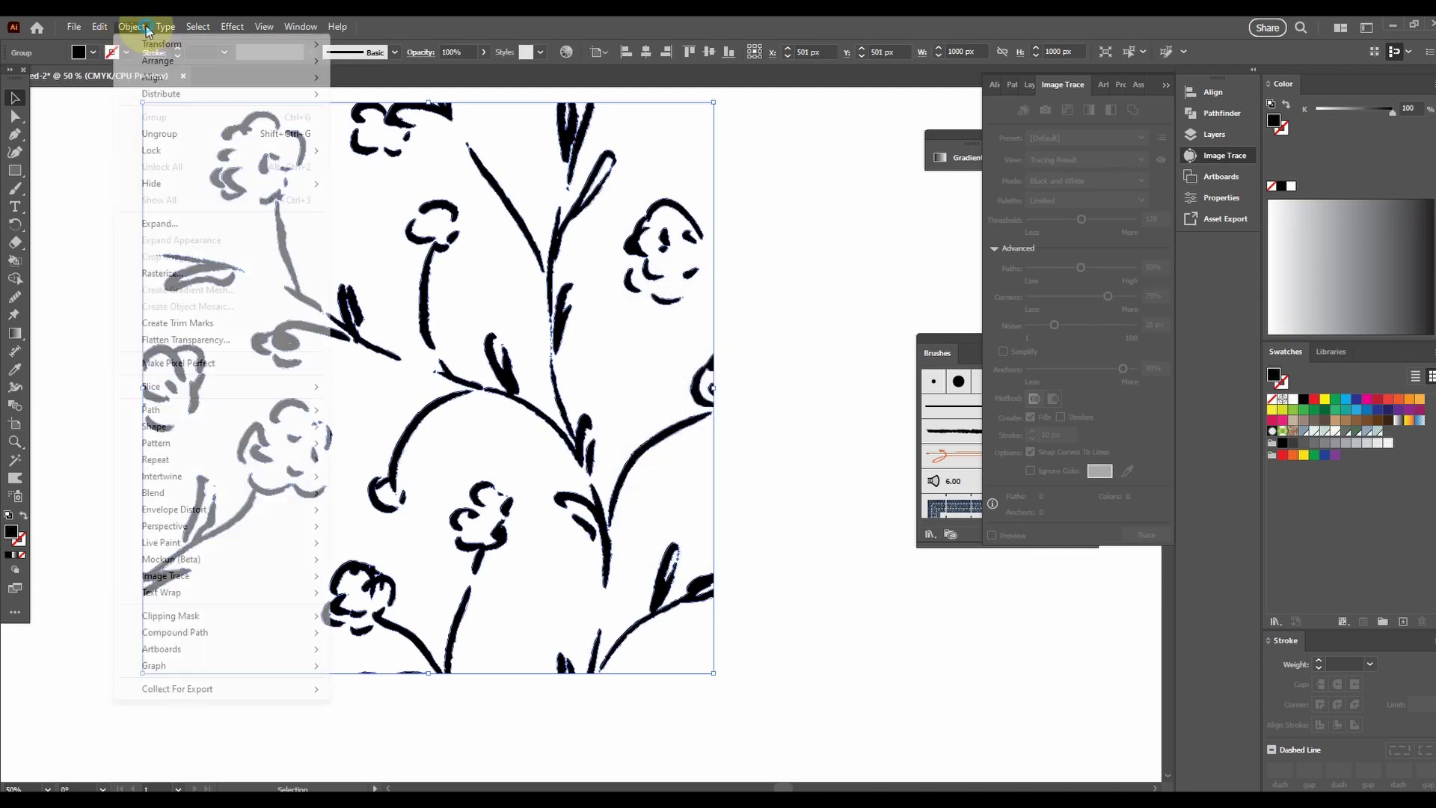
left_click(171, 226)
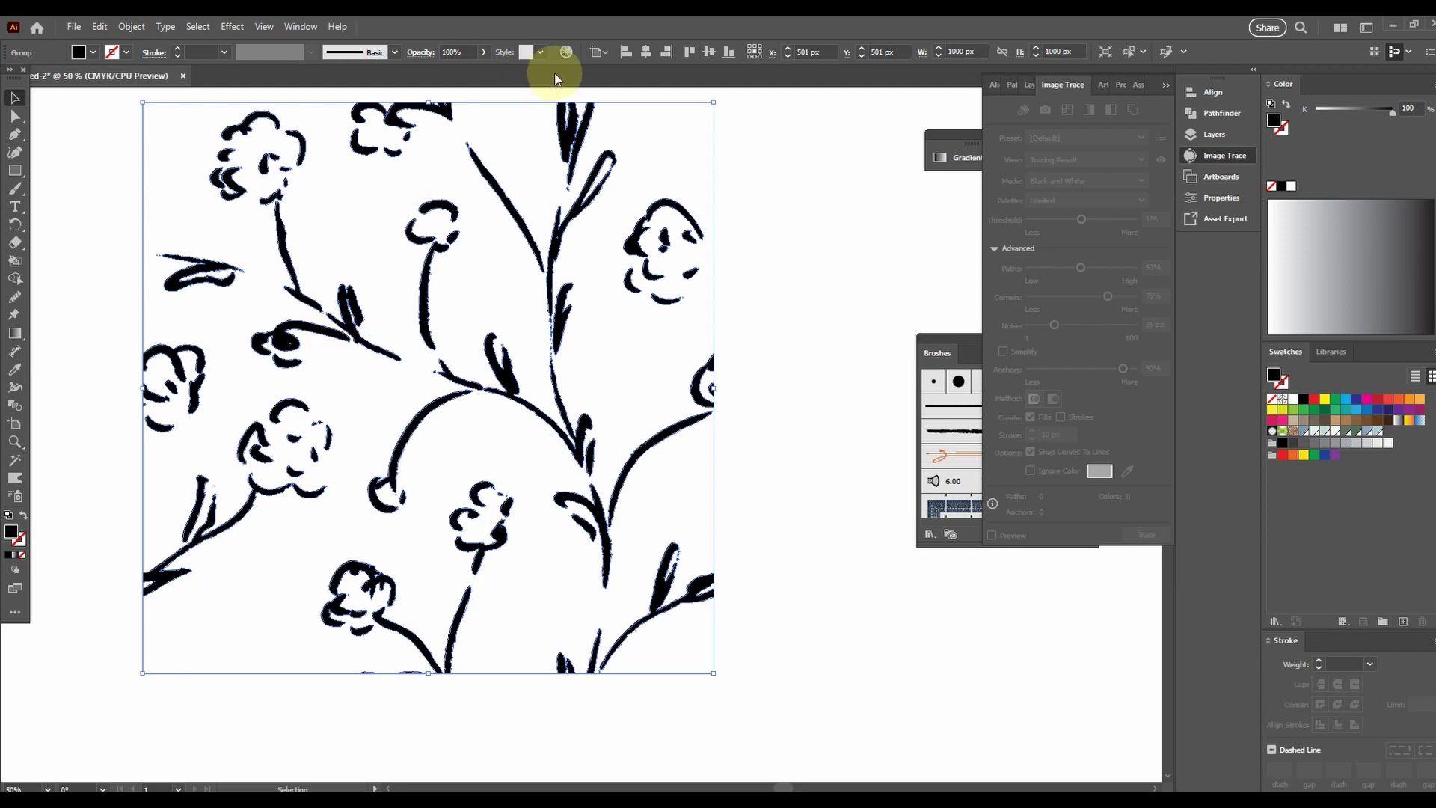
- Centre the expanded artwork horizontally and vertically on the artboard, ungroup it completely and deselect it
left_click(645, 54)
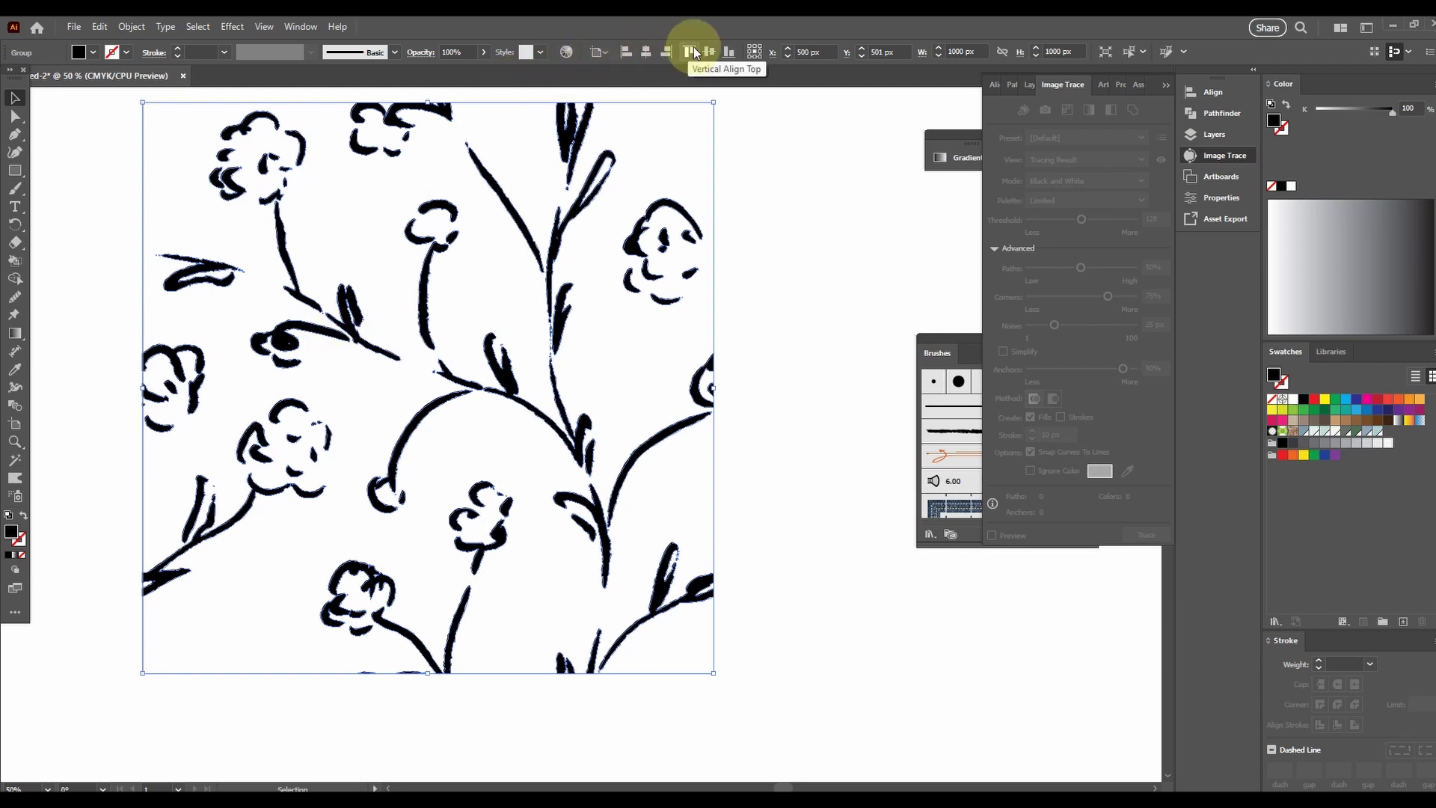
left_click(707, 51)
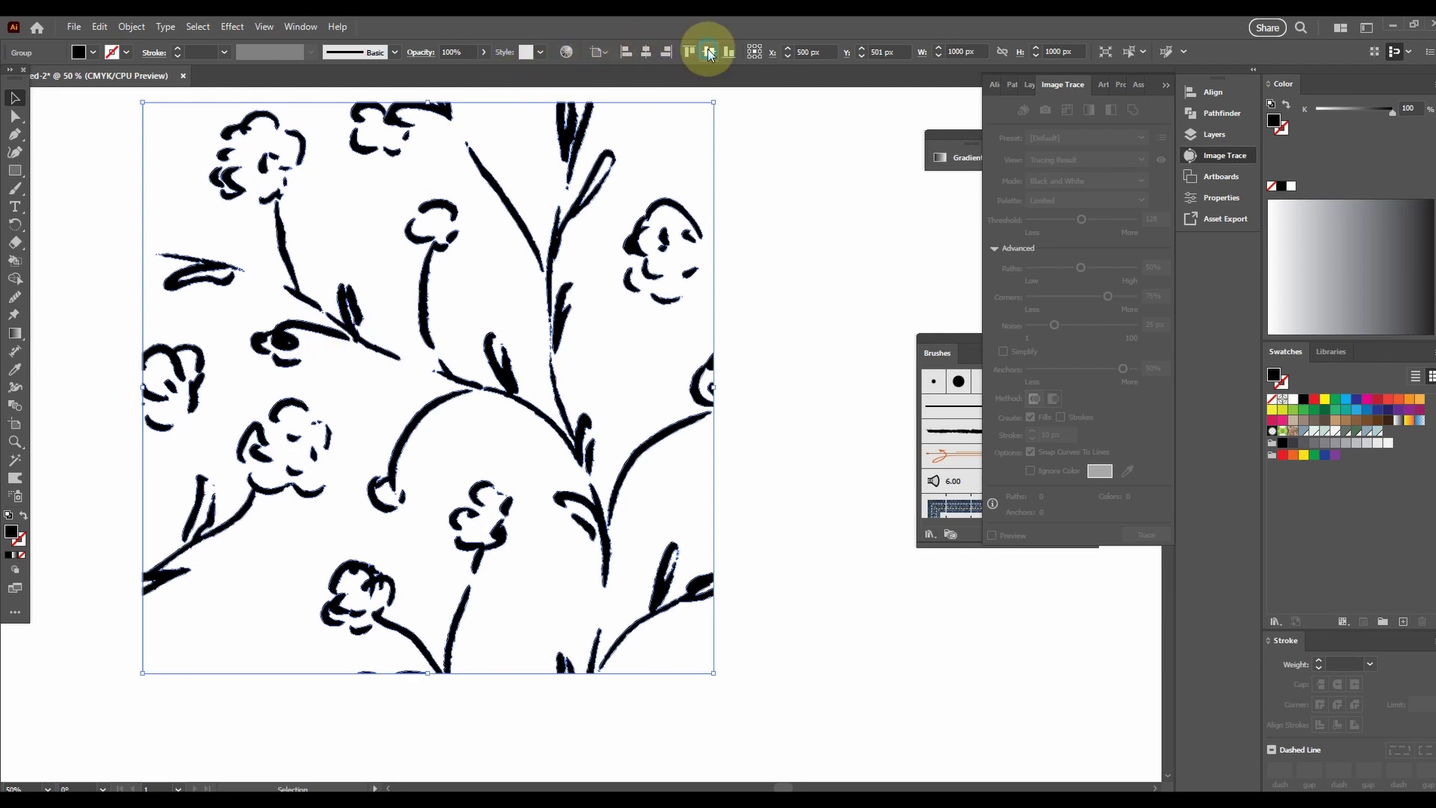
right_click(558, 224)
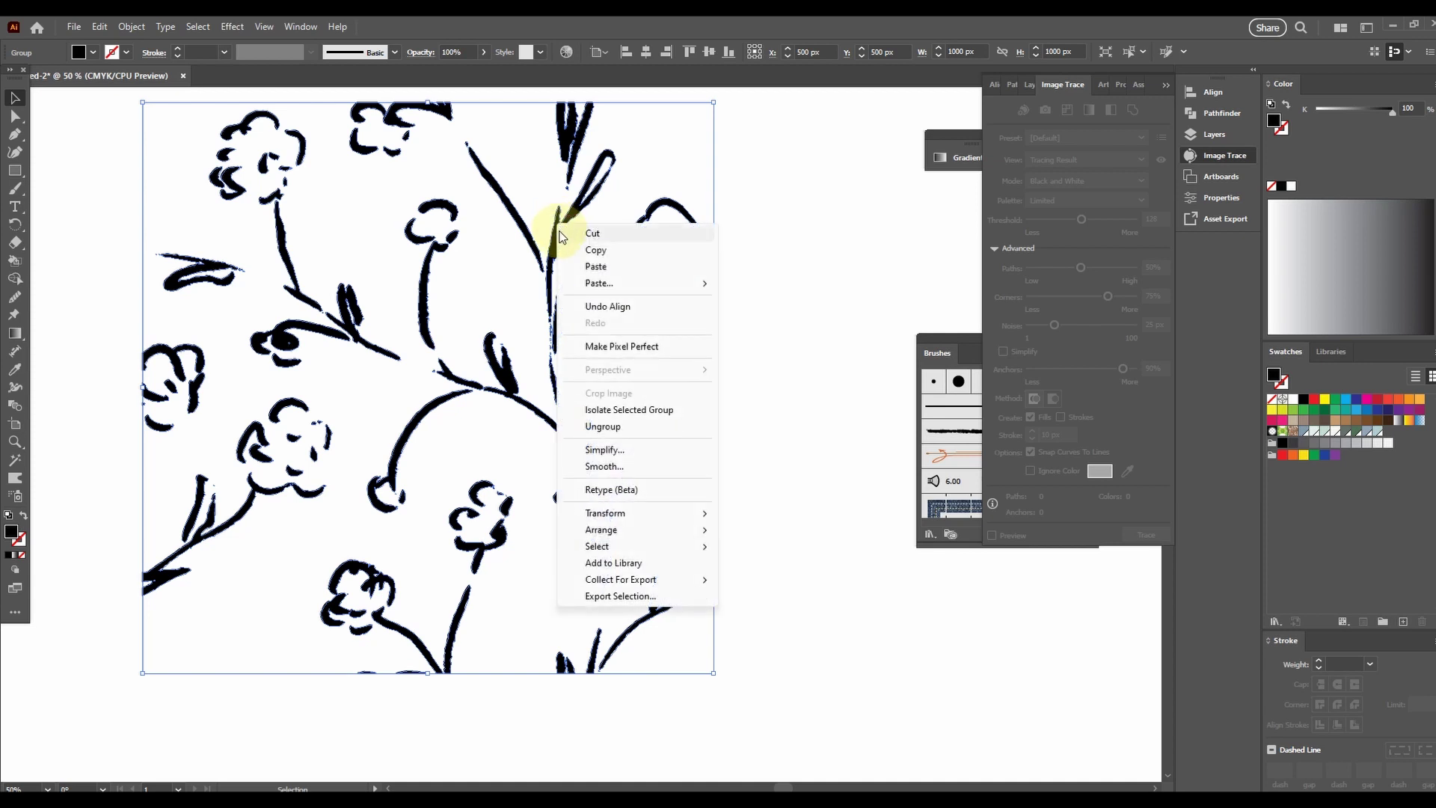
mouse_move(676, 552)
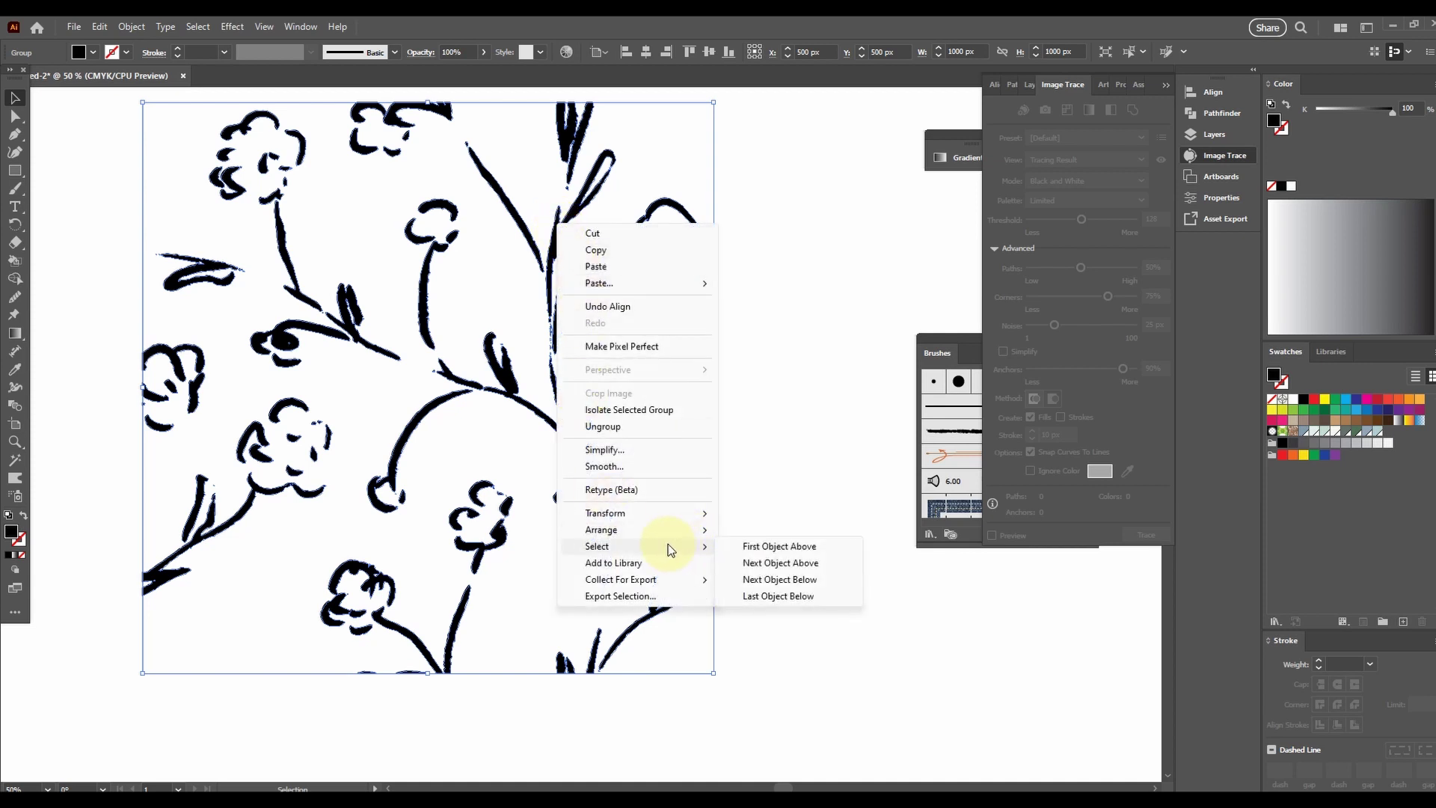
left_click(616, 428)
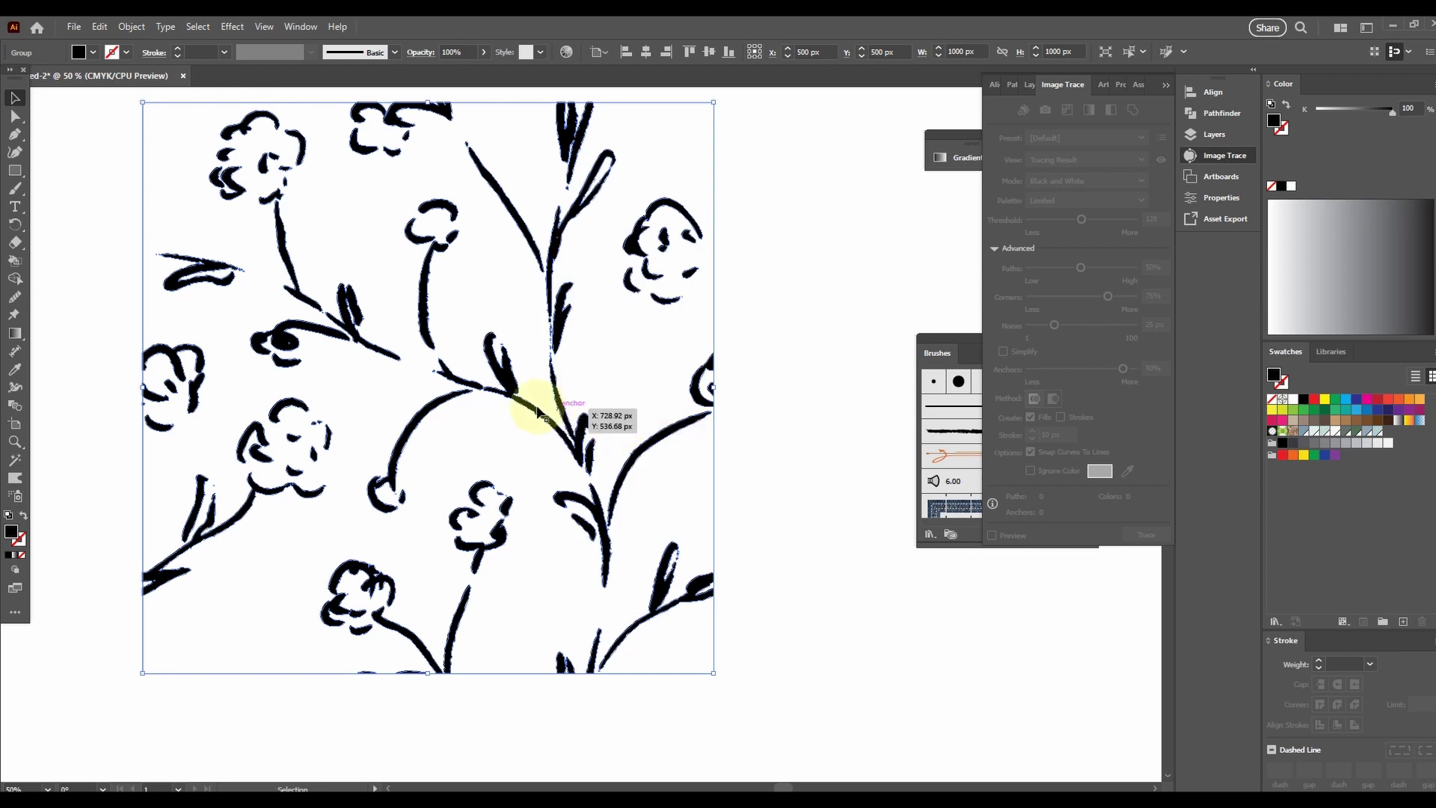
right_click(576, 438)
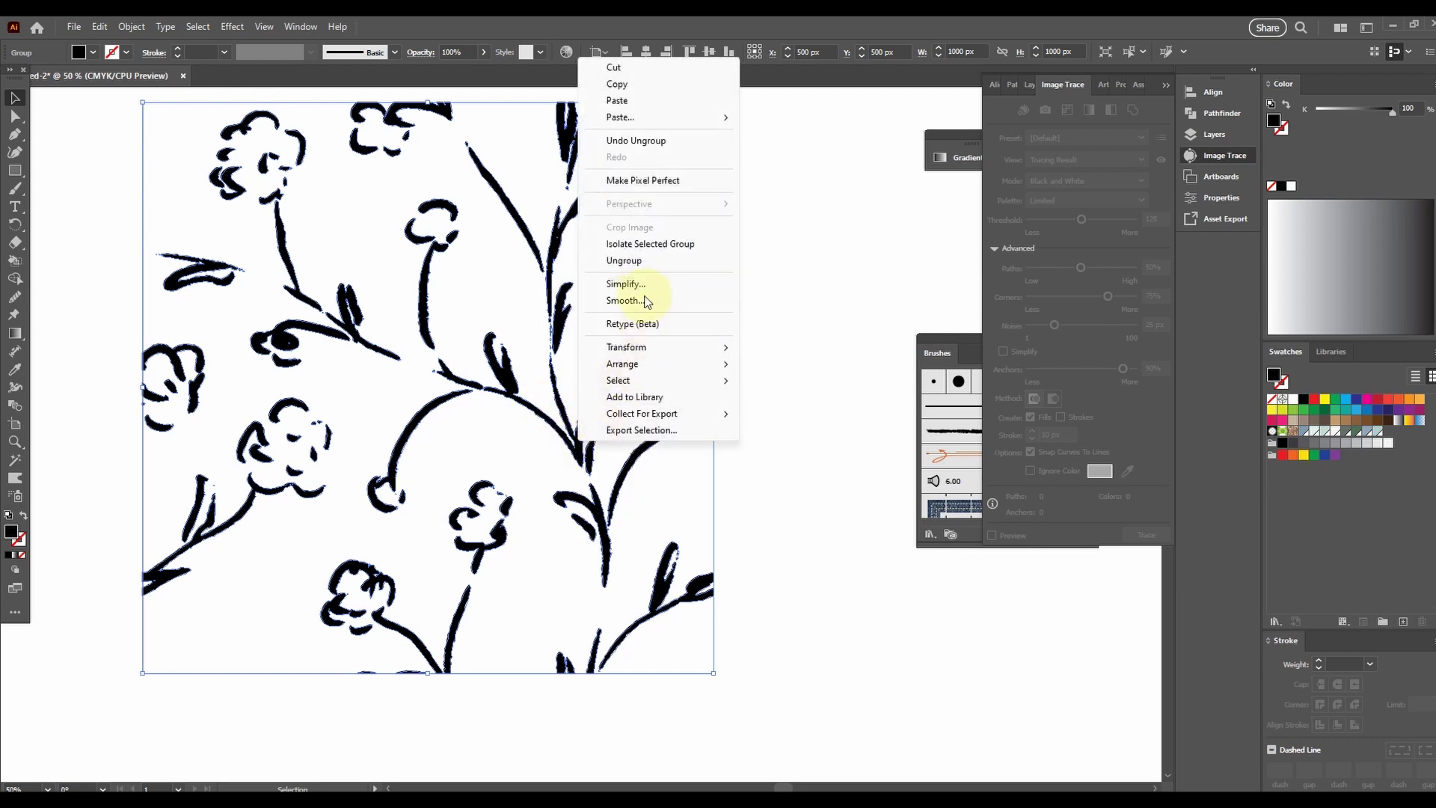
left_click(632, 263)
right_click(580, 432)
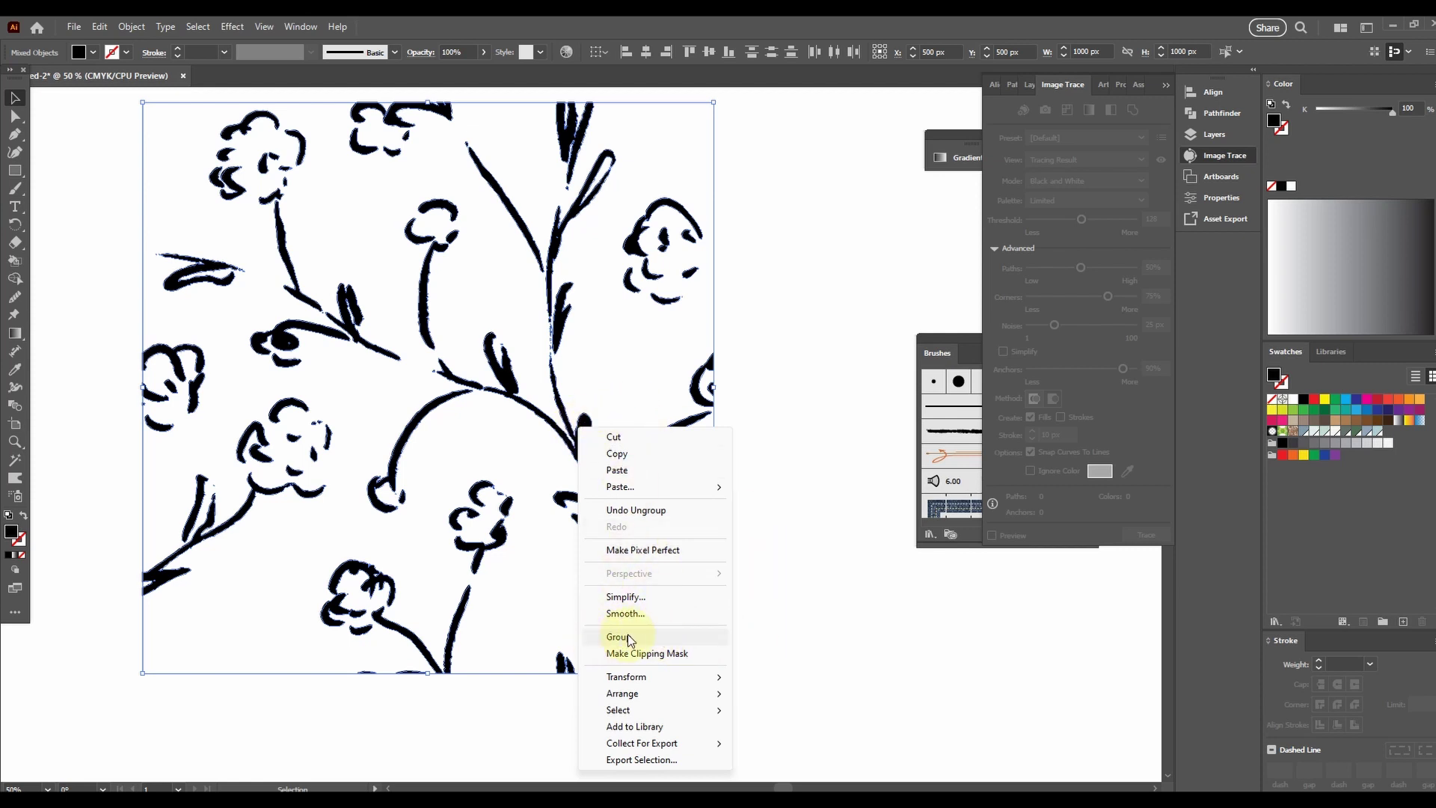
left_click(761, 442)
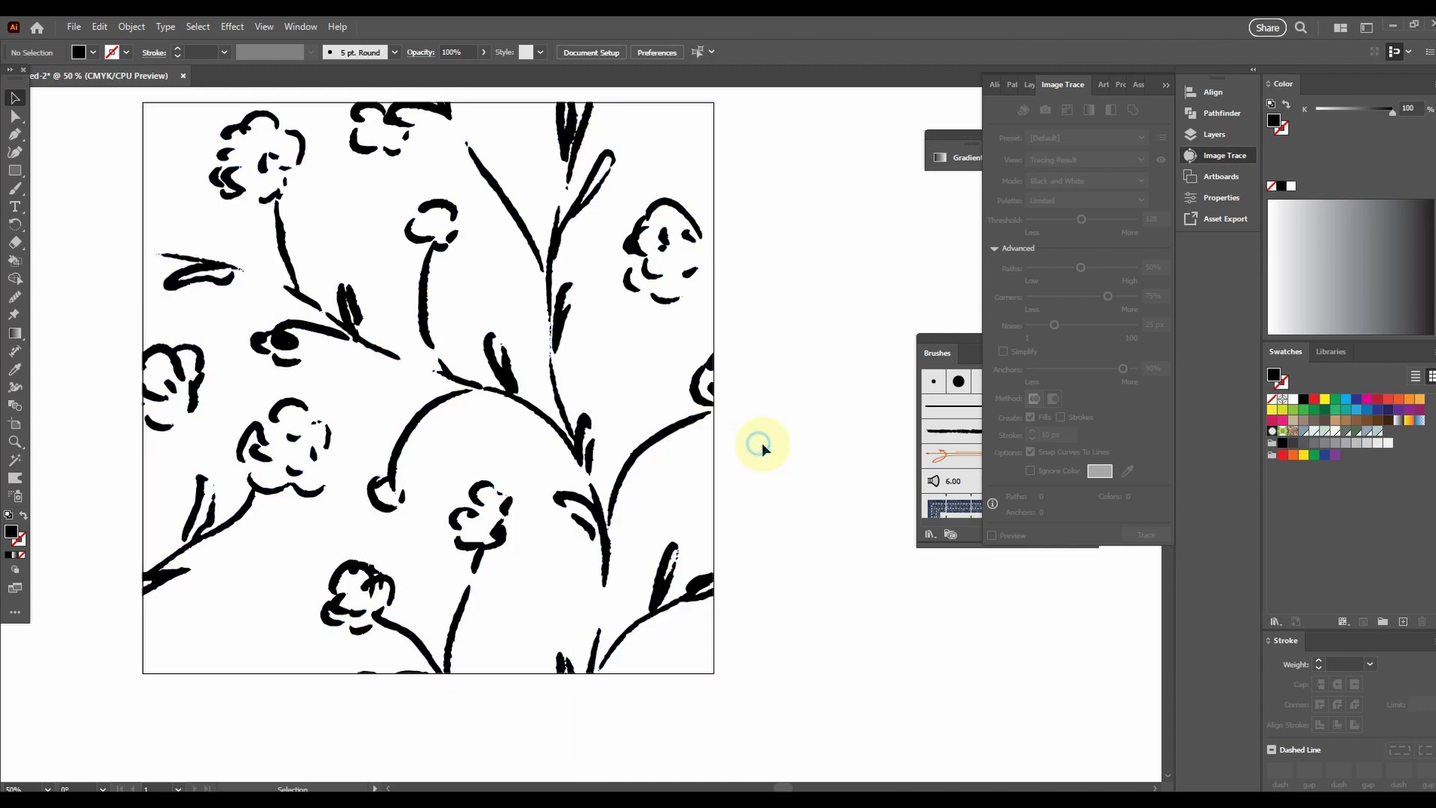
- Examine the vector artwork up close where the branches meet the tile's left edge and lower-left corner
scroll(60, 667, "up", 3)
scroll(59, 667, "up", 3)
scroll(661, 341, "down", 3)
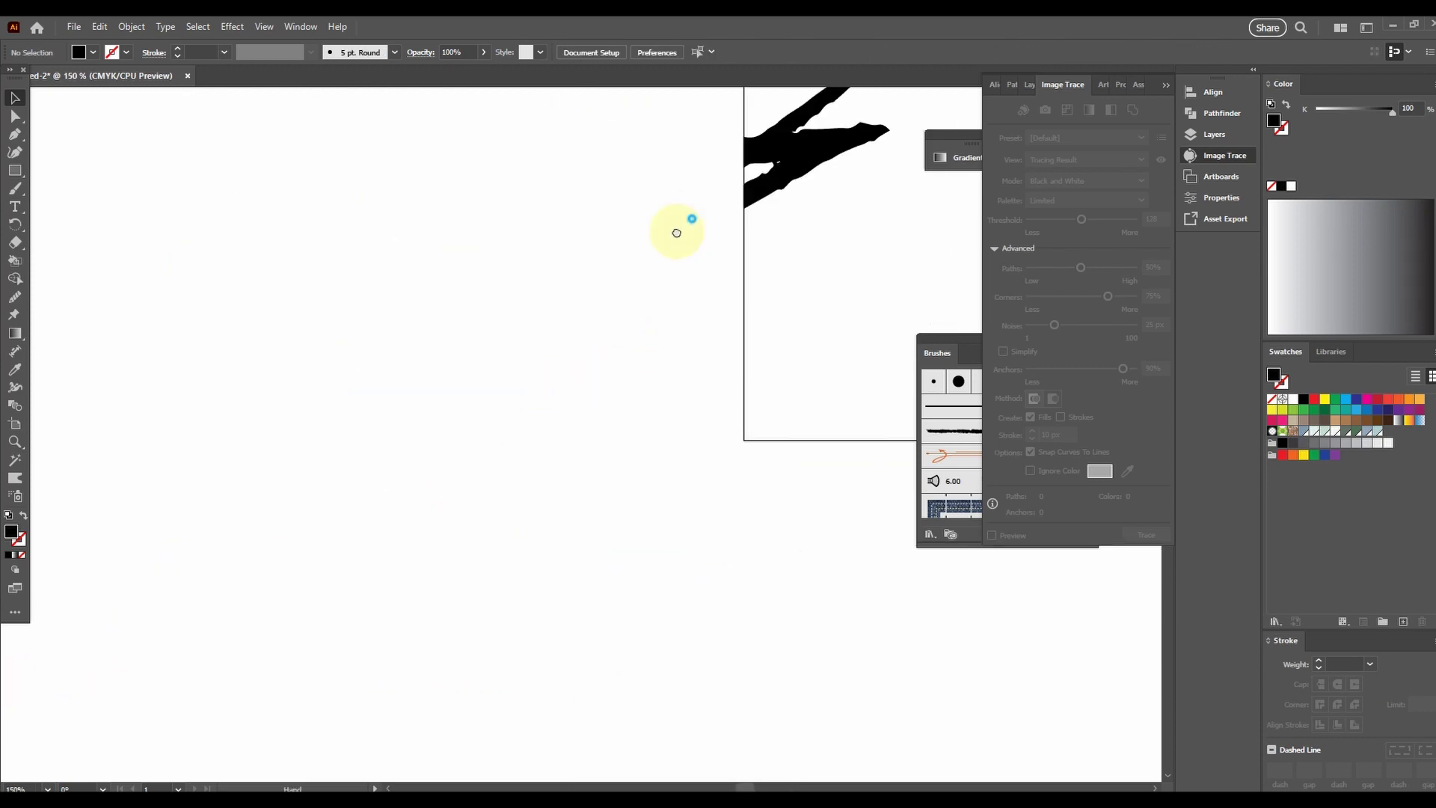
left_click_drag(679, 230, 371, 519)
scroll(393, 508, "up", 4)
scroll(400, 504, "down", 6)
scroll(427, 495, "down", 3)
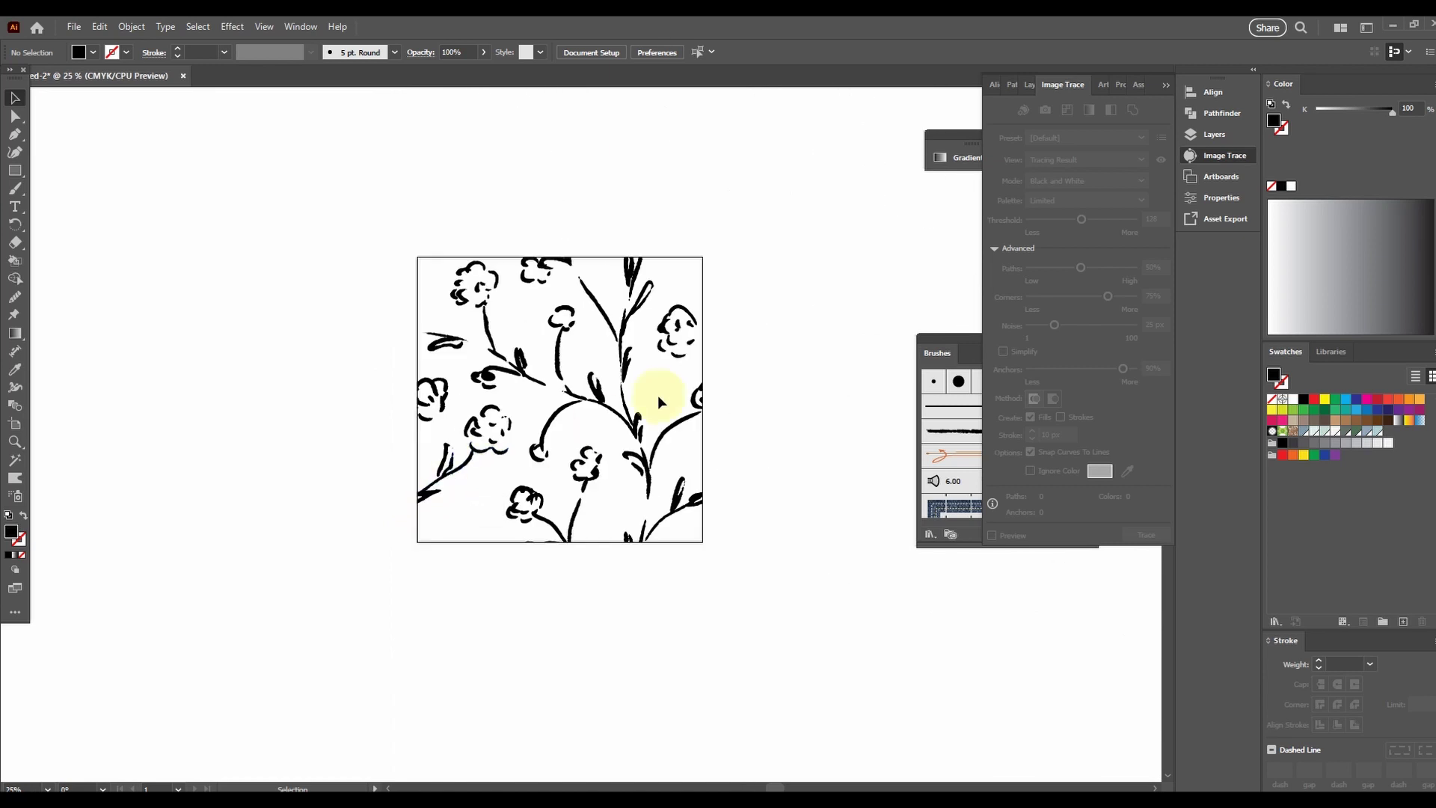
left_click_drag(711, 346, 563, 390)
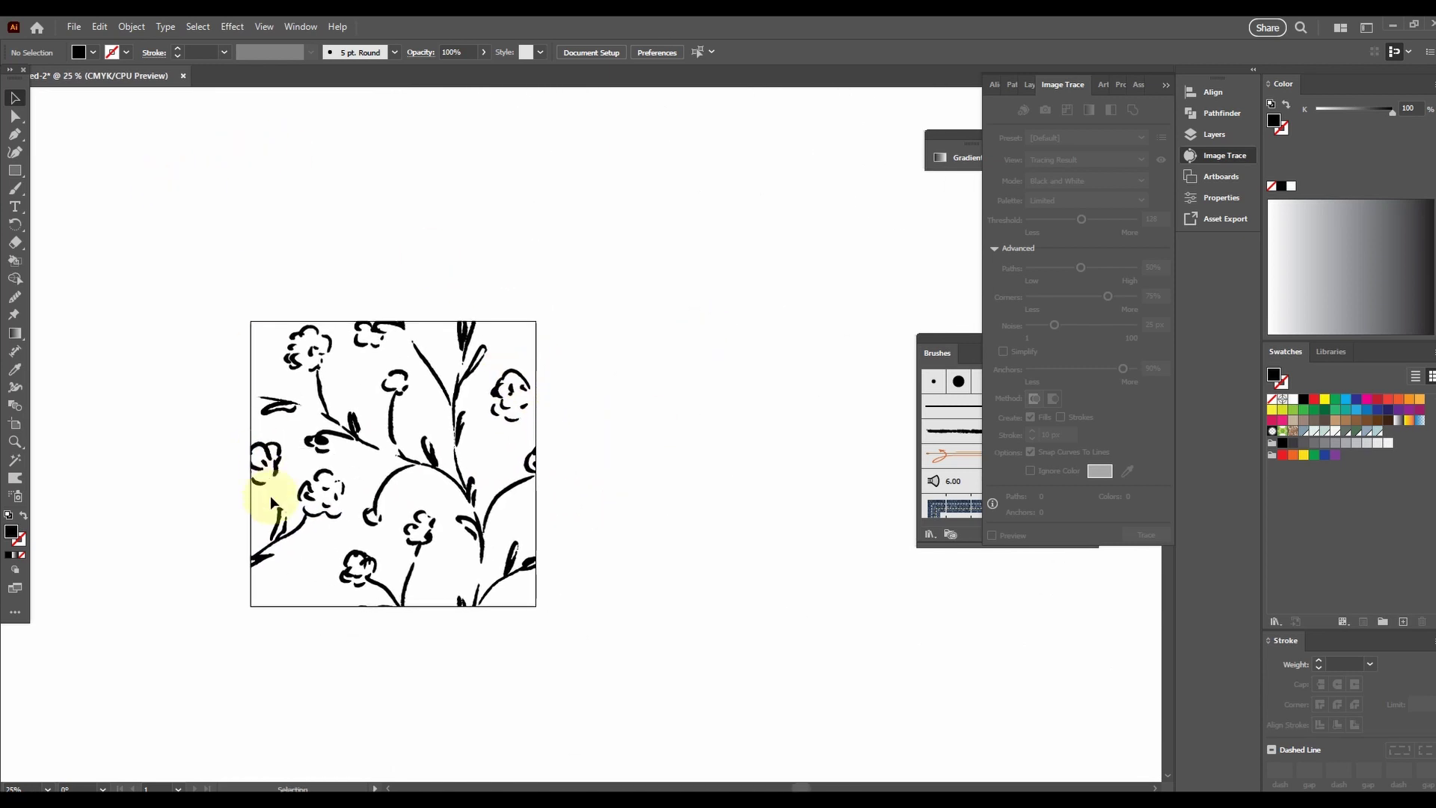
scroll(264, 588, "up", 8)
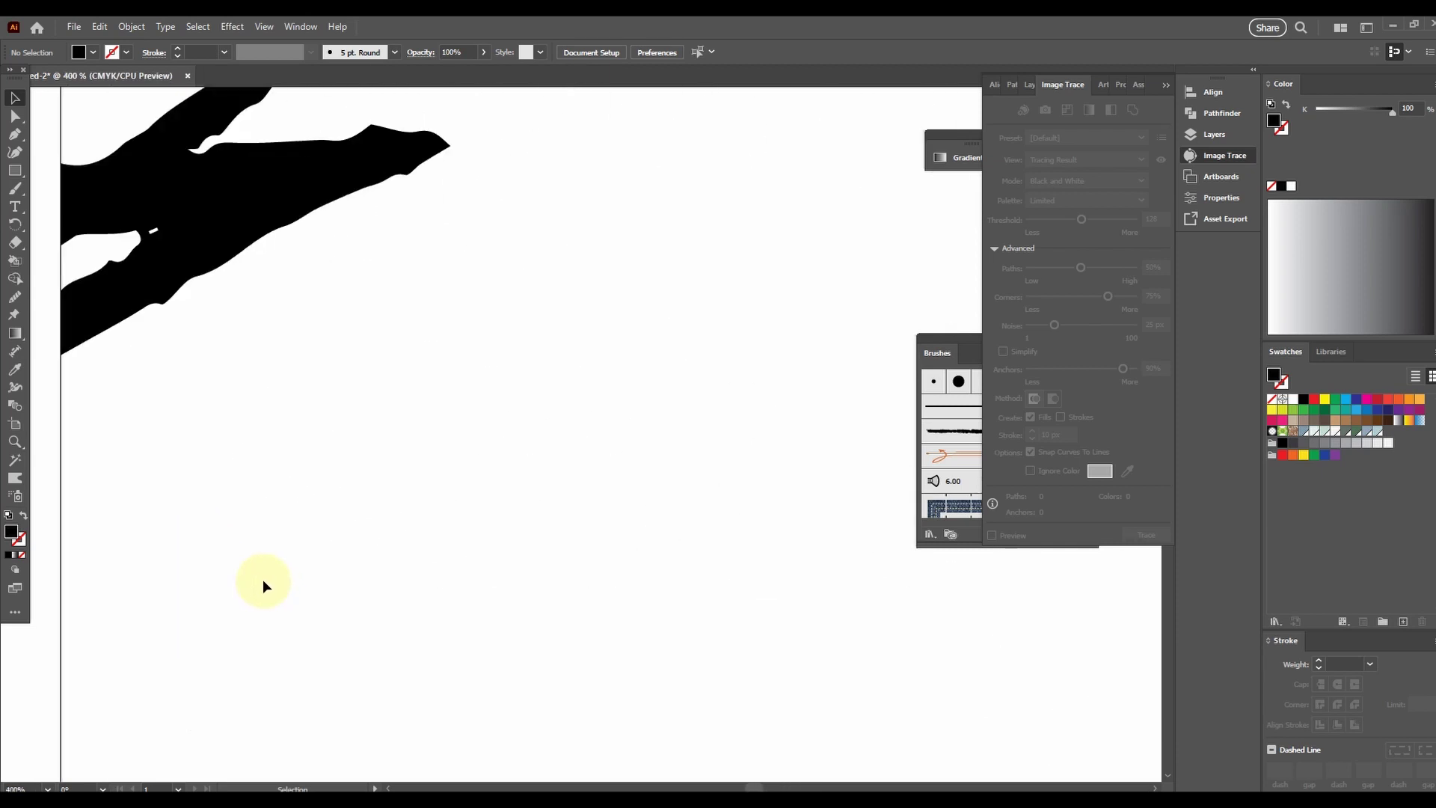
left_click_drag(104, 461, 298, 608)
scroll(236, 142, "up", 3)
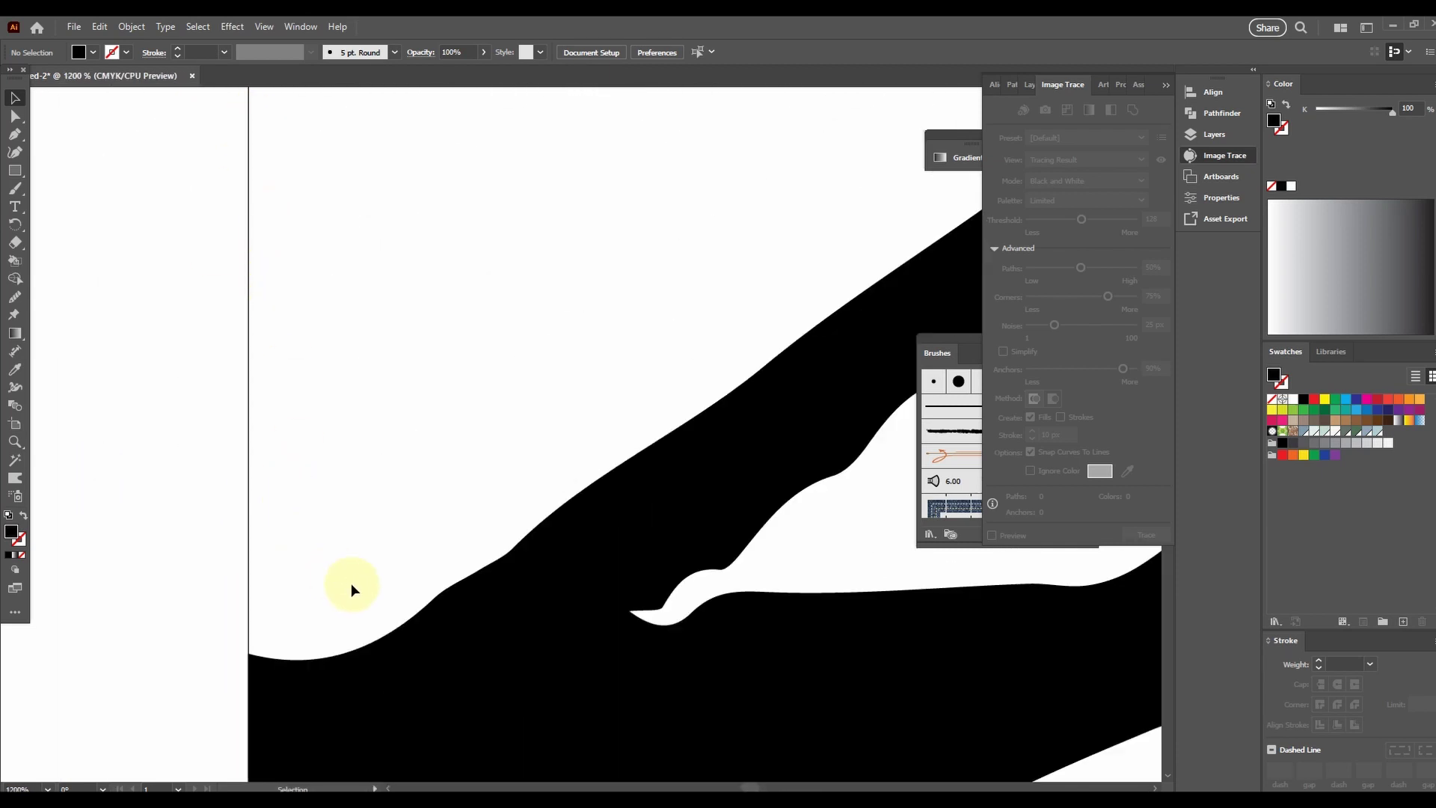
scroll(360, 591, "down", 2)
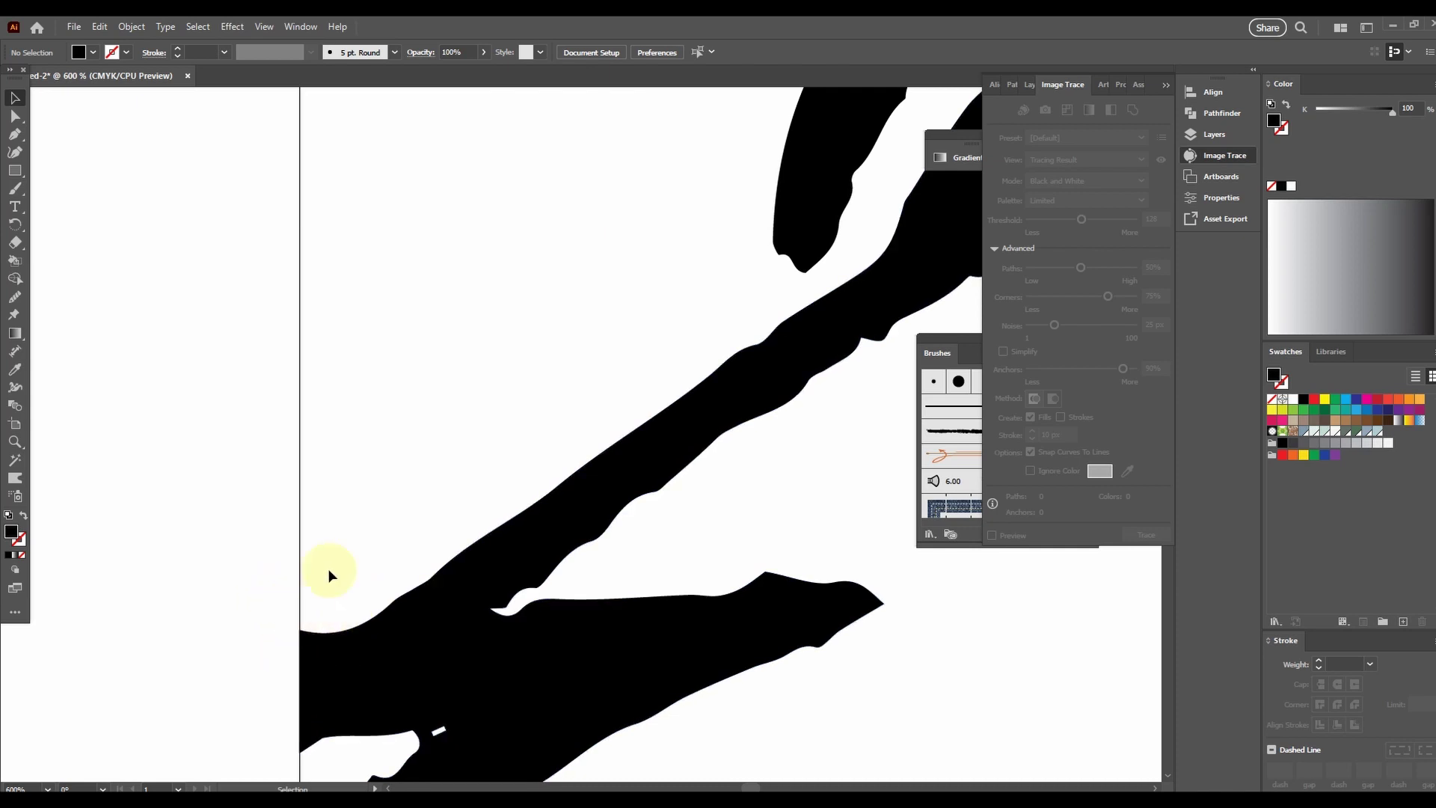
scroll(327, 572, "down", 5)
scroll(398, 456, "down", 2)
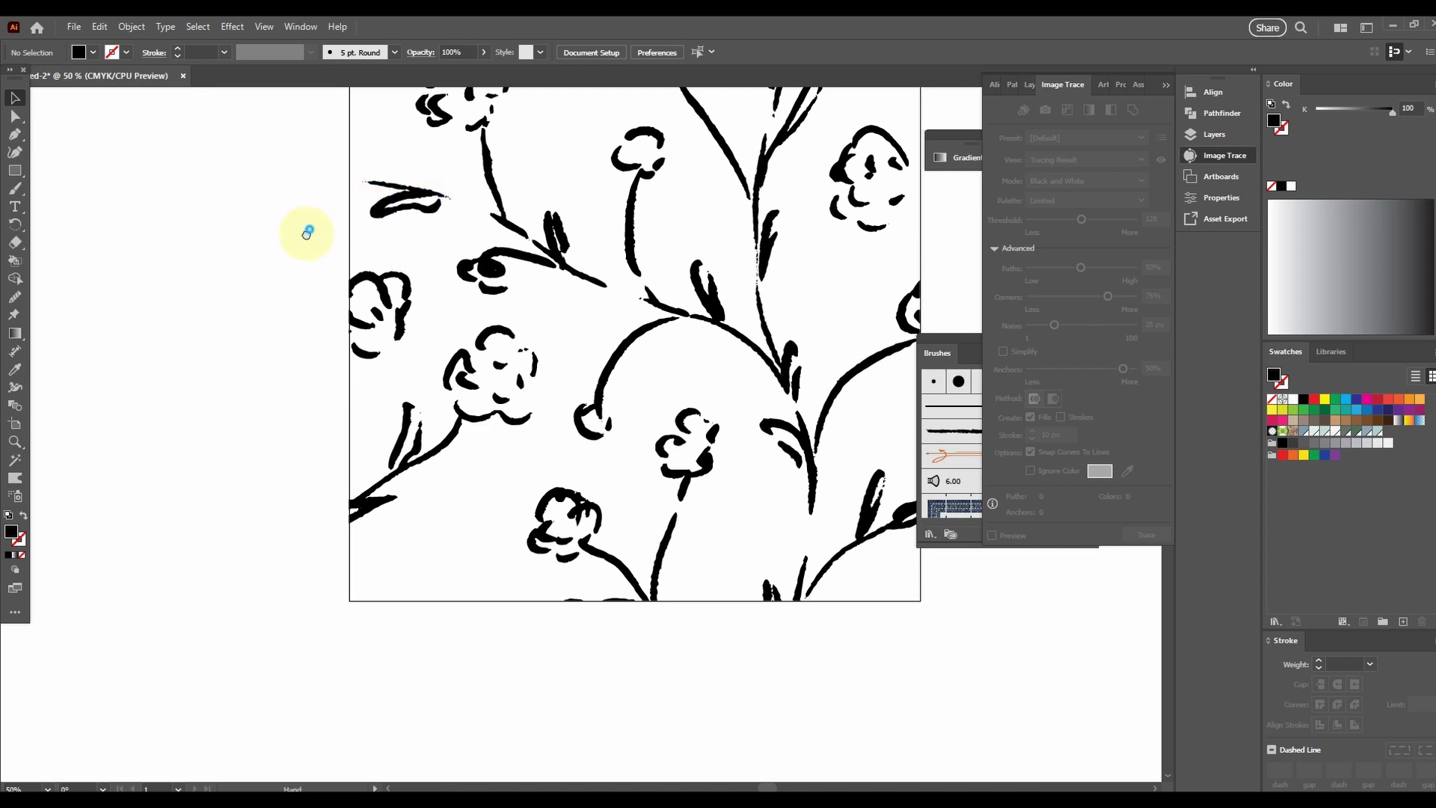
left_click_drag(305, 234, 144, 386)
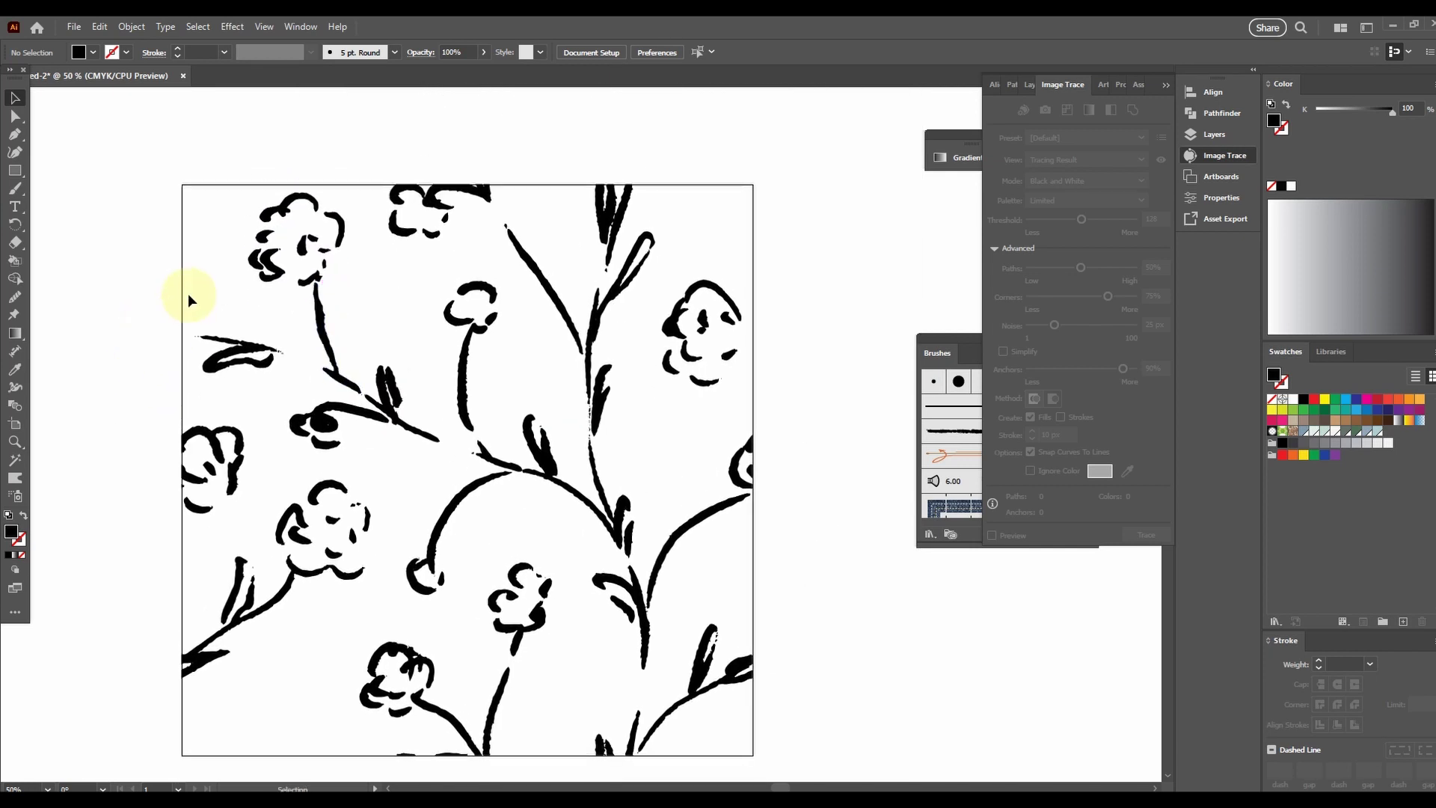
- Select all the tile artwork and make a new pattern from it, accepting the swatch notice
scroll(192, 295, "down", 1)
left_click_drag(131, 123, 671, 661)
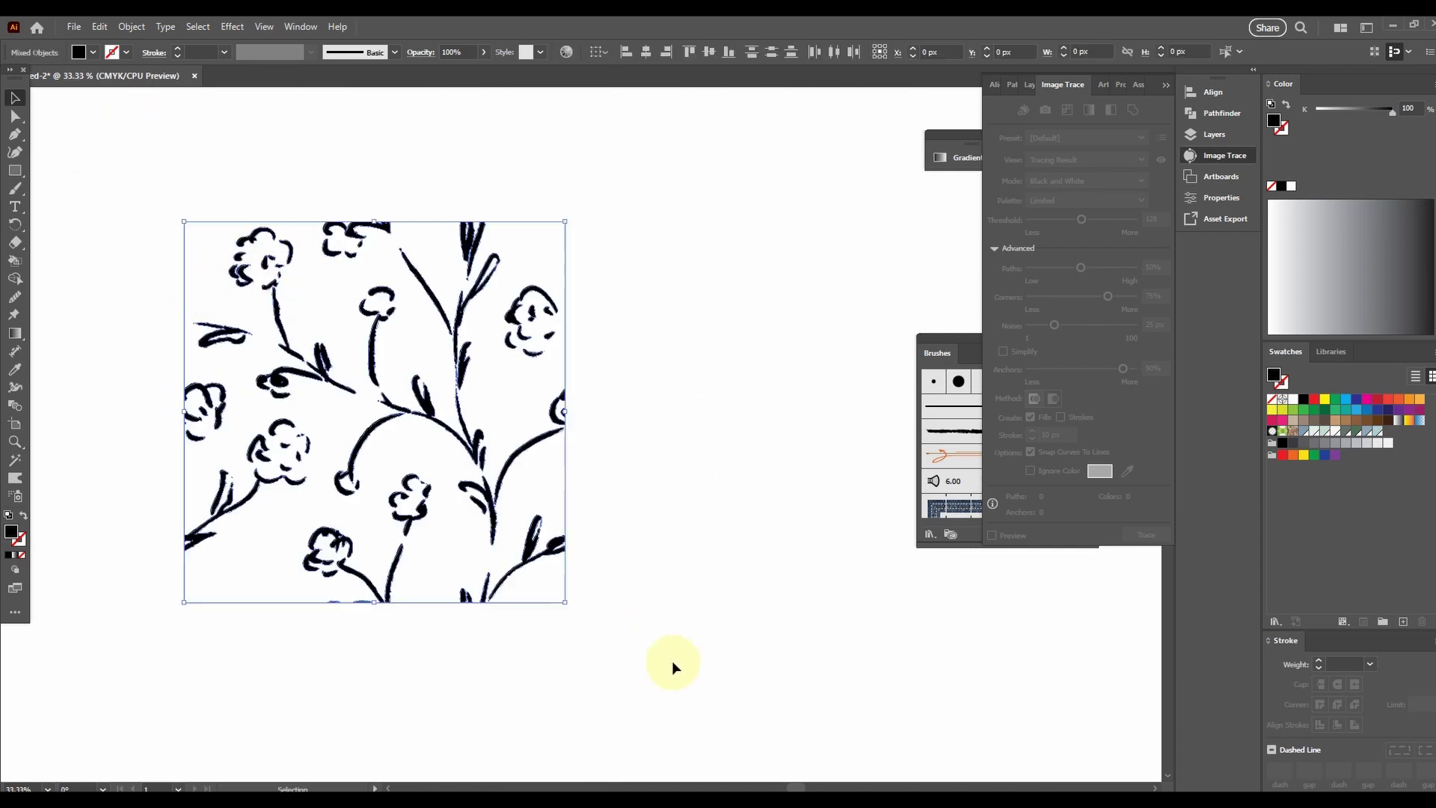
left_click(131, 30)
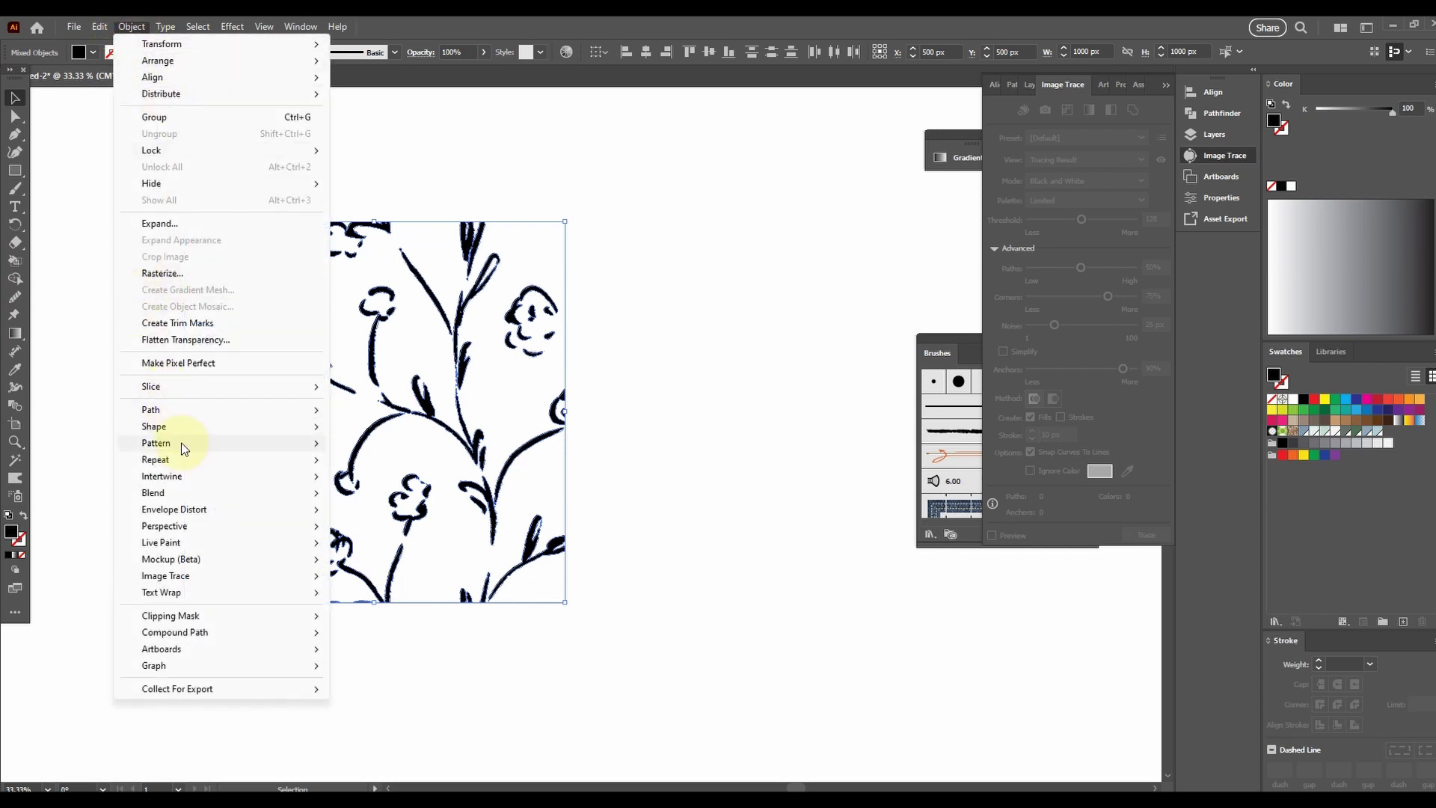
mouse_move(182, 443)
left_click(377, 442)
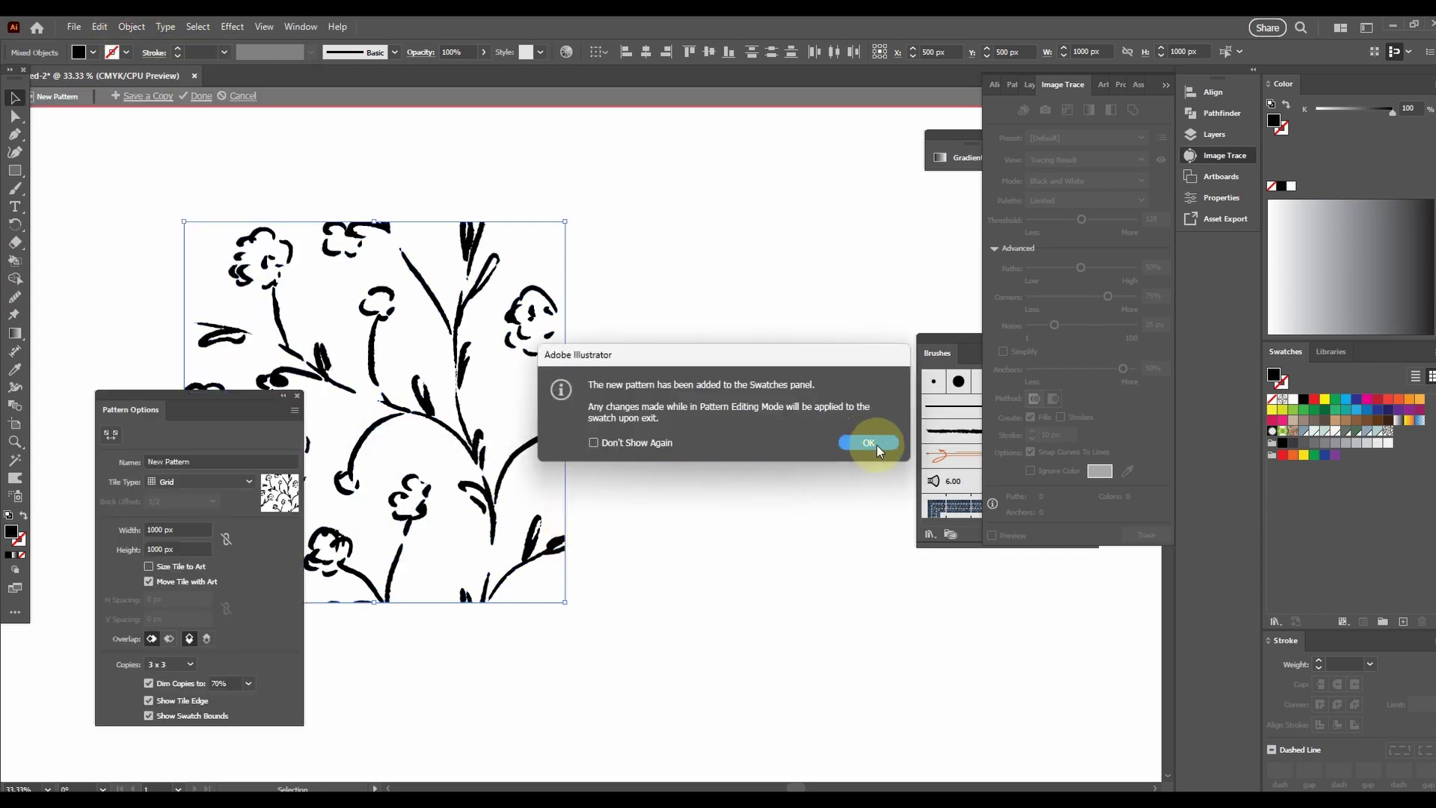
left_click(877, 446)
scroll(576, 427, "down", 3)
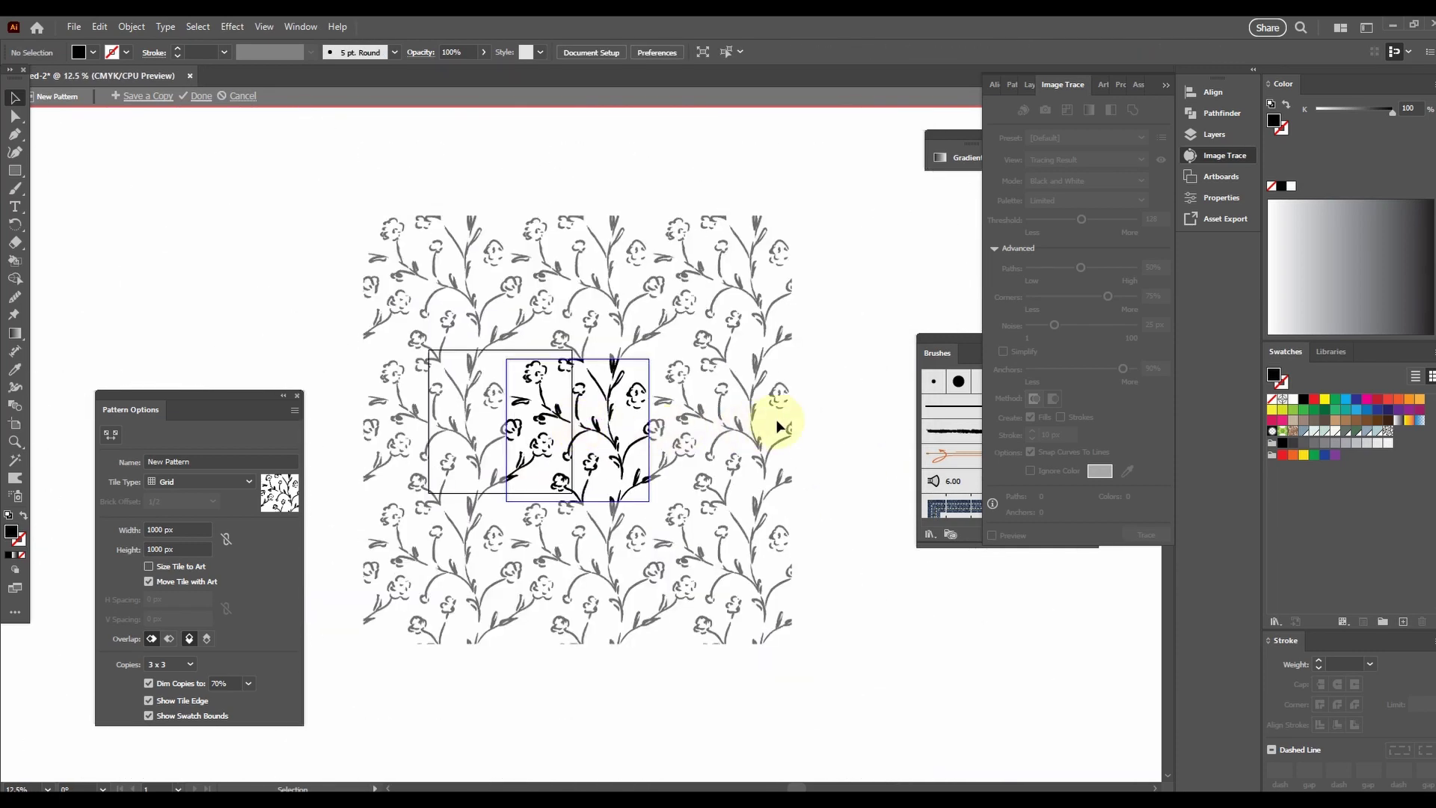
- Examine the repeat preview around the centre tile, checking how the branches and flowers continue into the neighbouring copies
scroll(730, 383, "up", 4)
left_click_drag(631, 448, 759, 503)
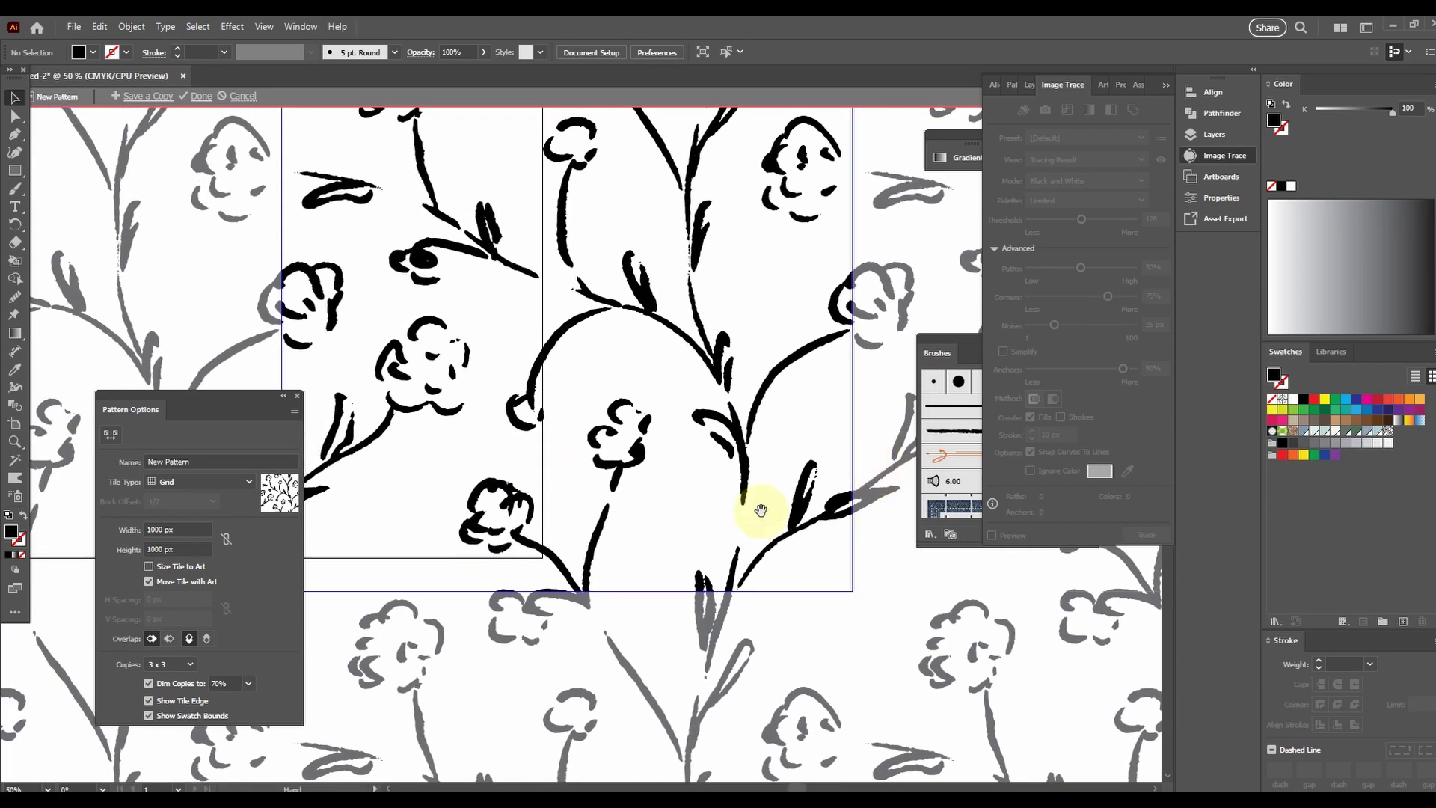
left_click_drag(295, 294, 530, 688)
scroll(432, 403, "down", 2)
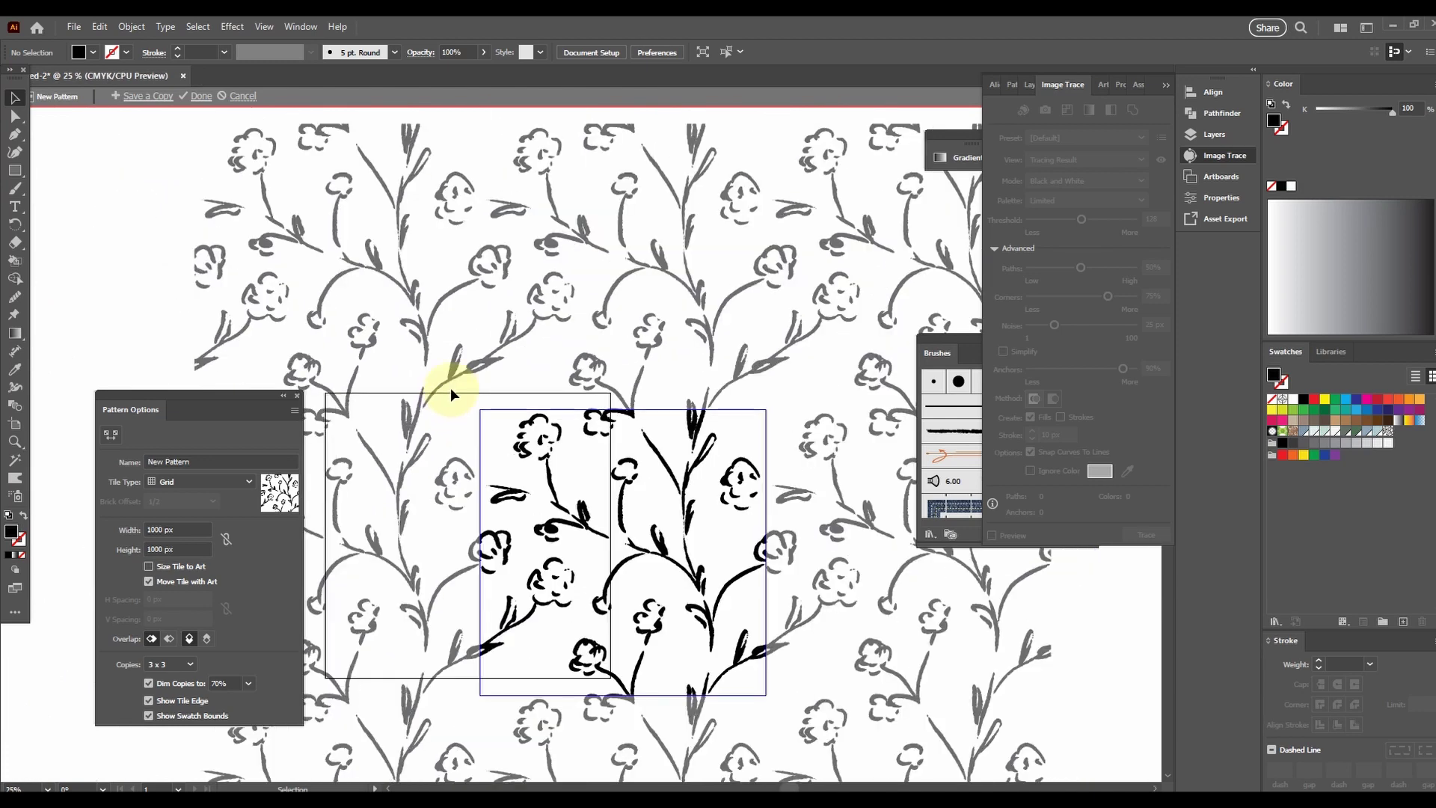
left_click_drag(561, 304, 469, 420)
scroll(824, 461, "up", 3)
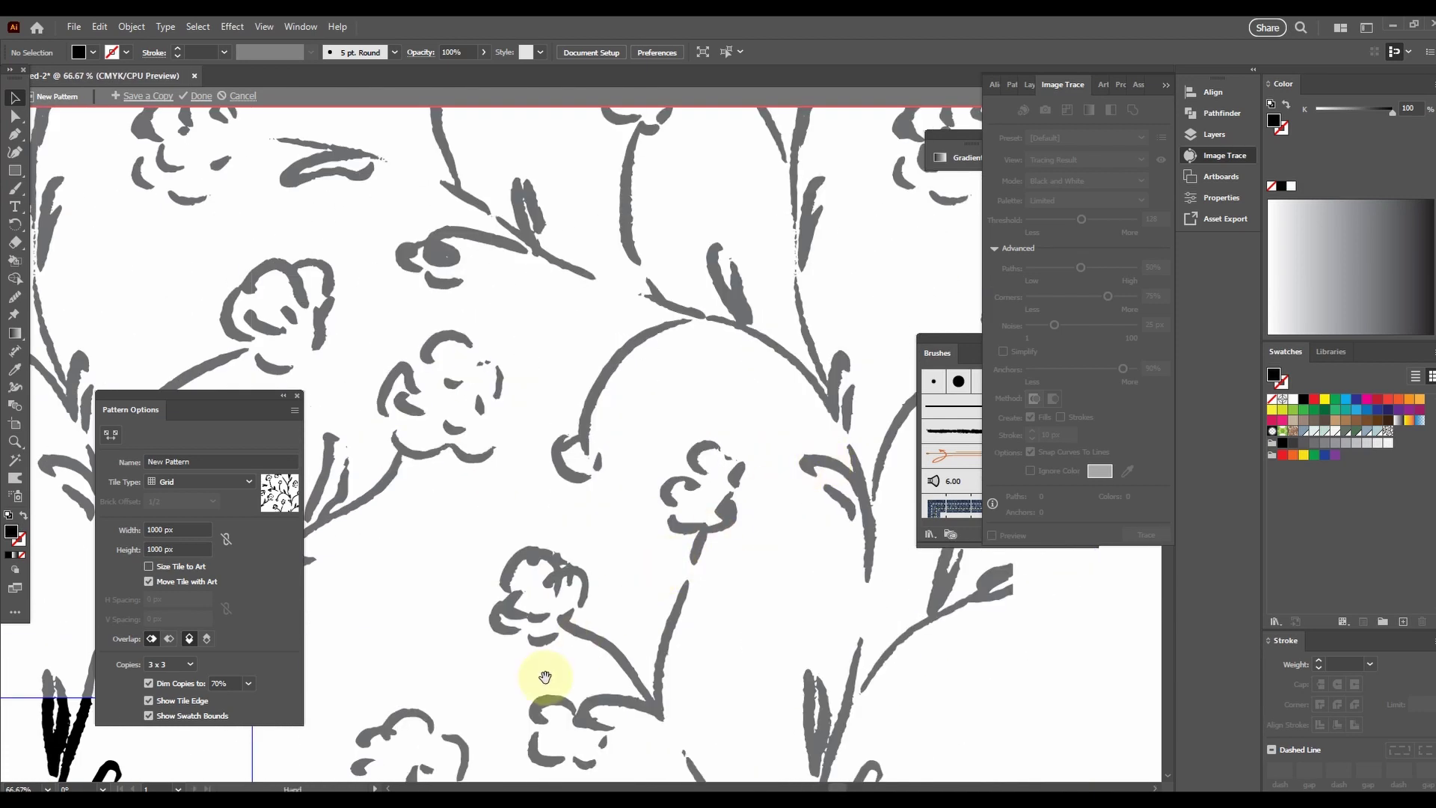
left_click_drag(538, 680, 600, 290)
left_click_drag(356, 526, 674, 402)
- Inspect the flower crossing the tile's right edge at up to 3200% zoom for misaligned petal outlines
scroll(716, 593, "up", 4)
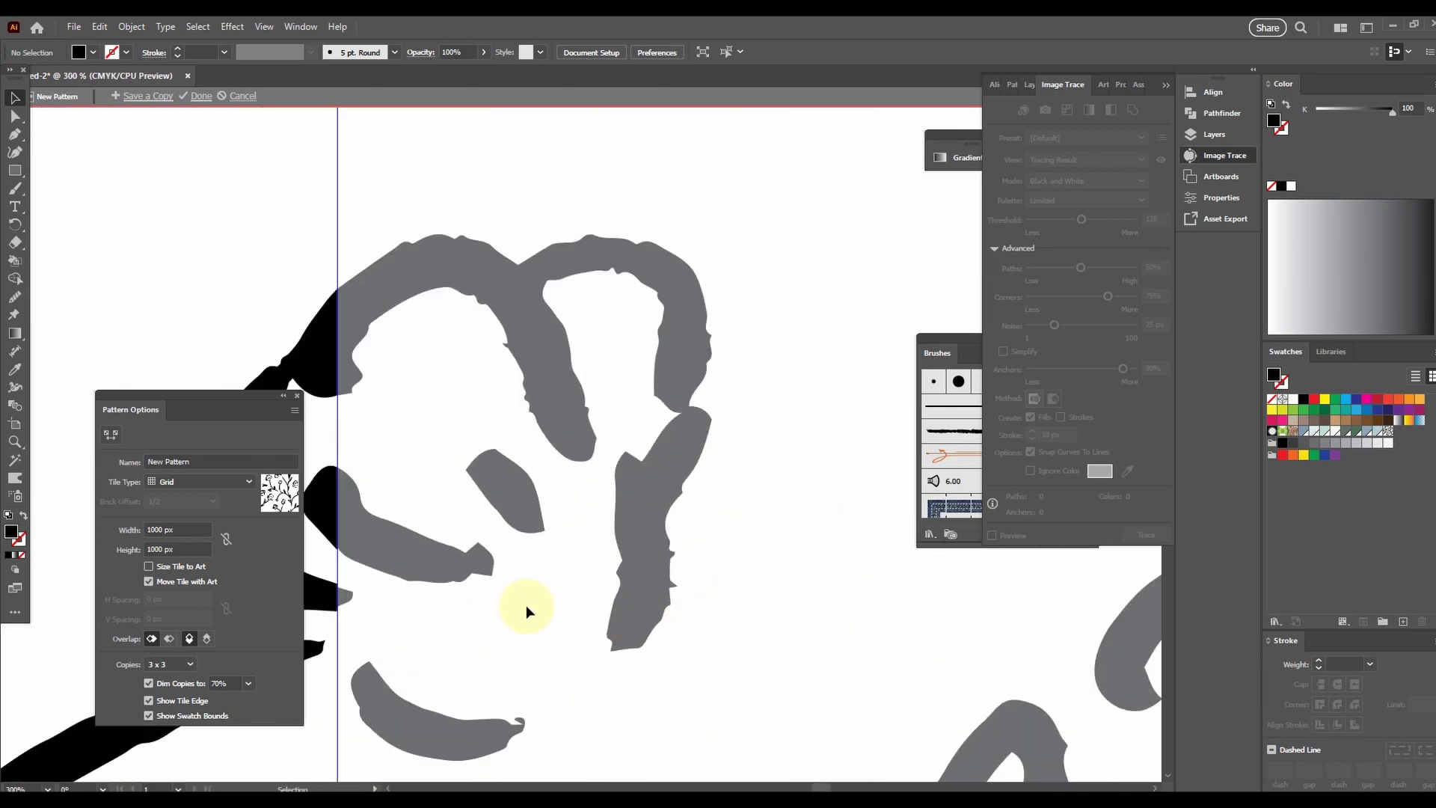
scroll(389, 549, "up", 2)
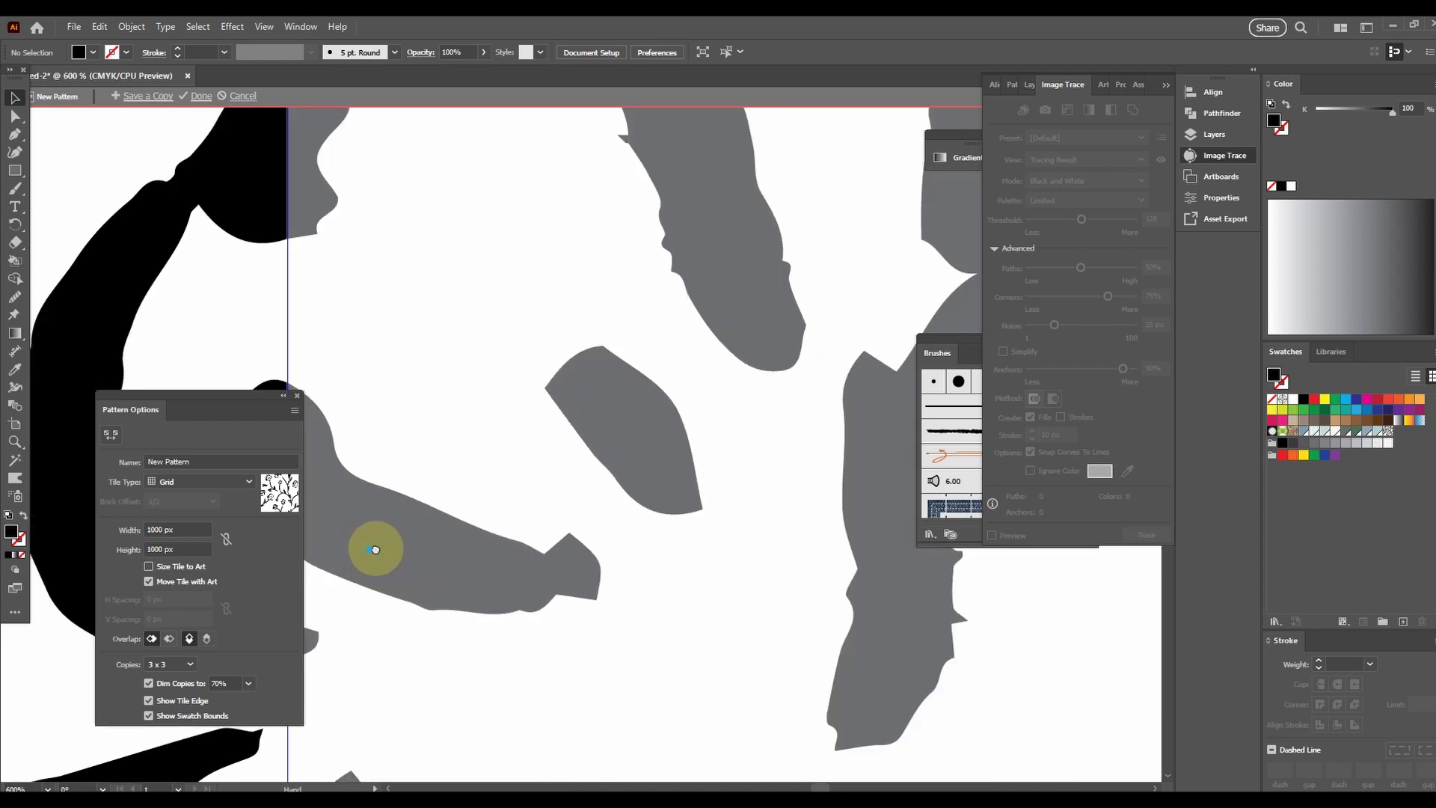
left_click_drag(374, 548, 698, 434)
scroll(697, 430, "up", 3)
scroll(697, 424, "up", 2)
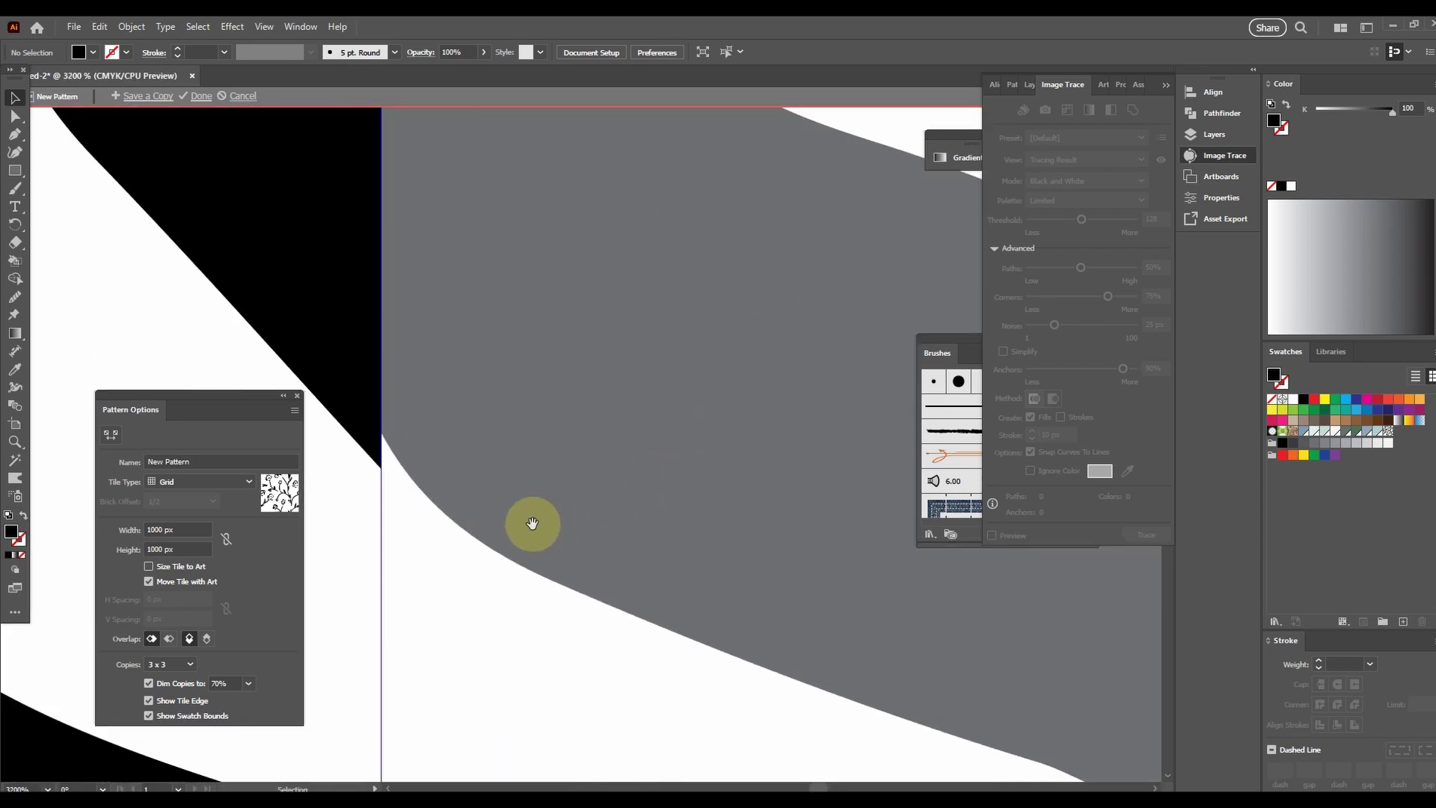
left_click_drag(528, 519, 683, 526)
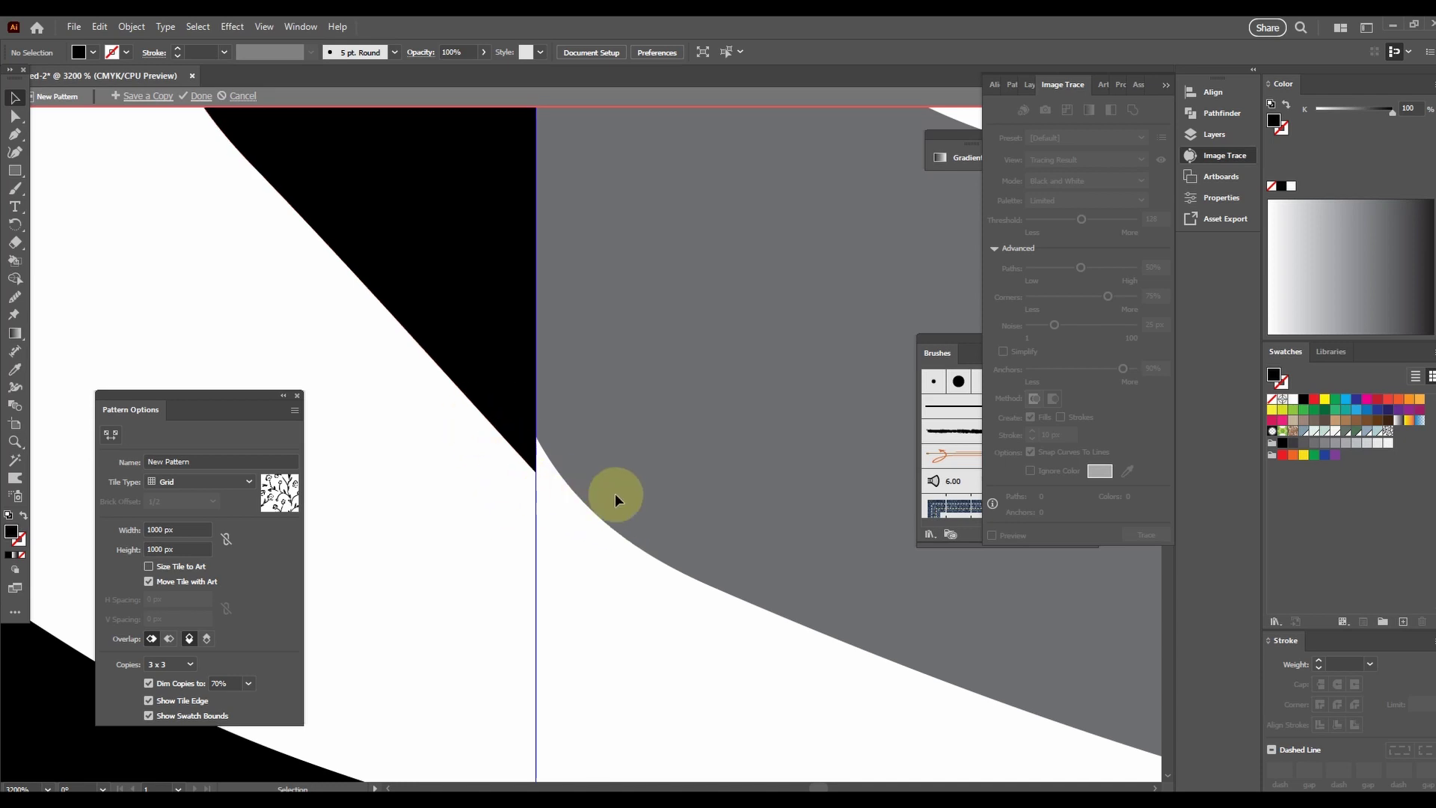
scroll(594, 456, "down", 7)
scroll(555, 417, "down", 3)
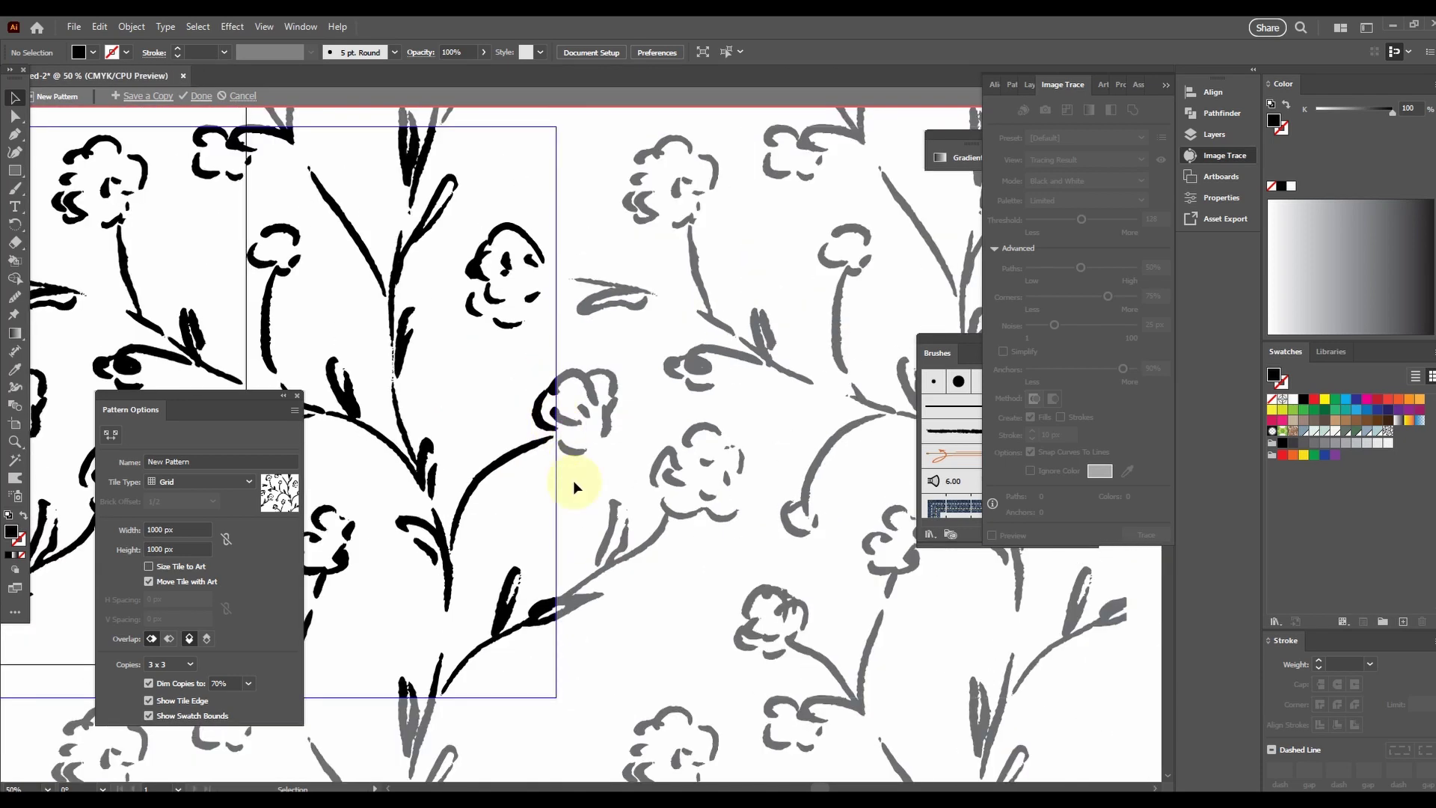
- Move the lower edge anchor of the flower's middle petal down along the tile's left boundary to meet the neighbouring copy's outline
left_click_drag(392, 486, 618, 503)
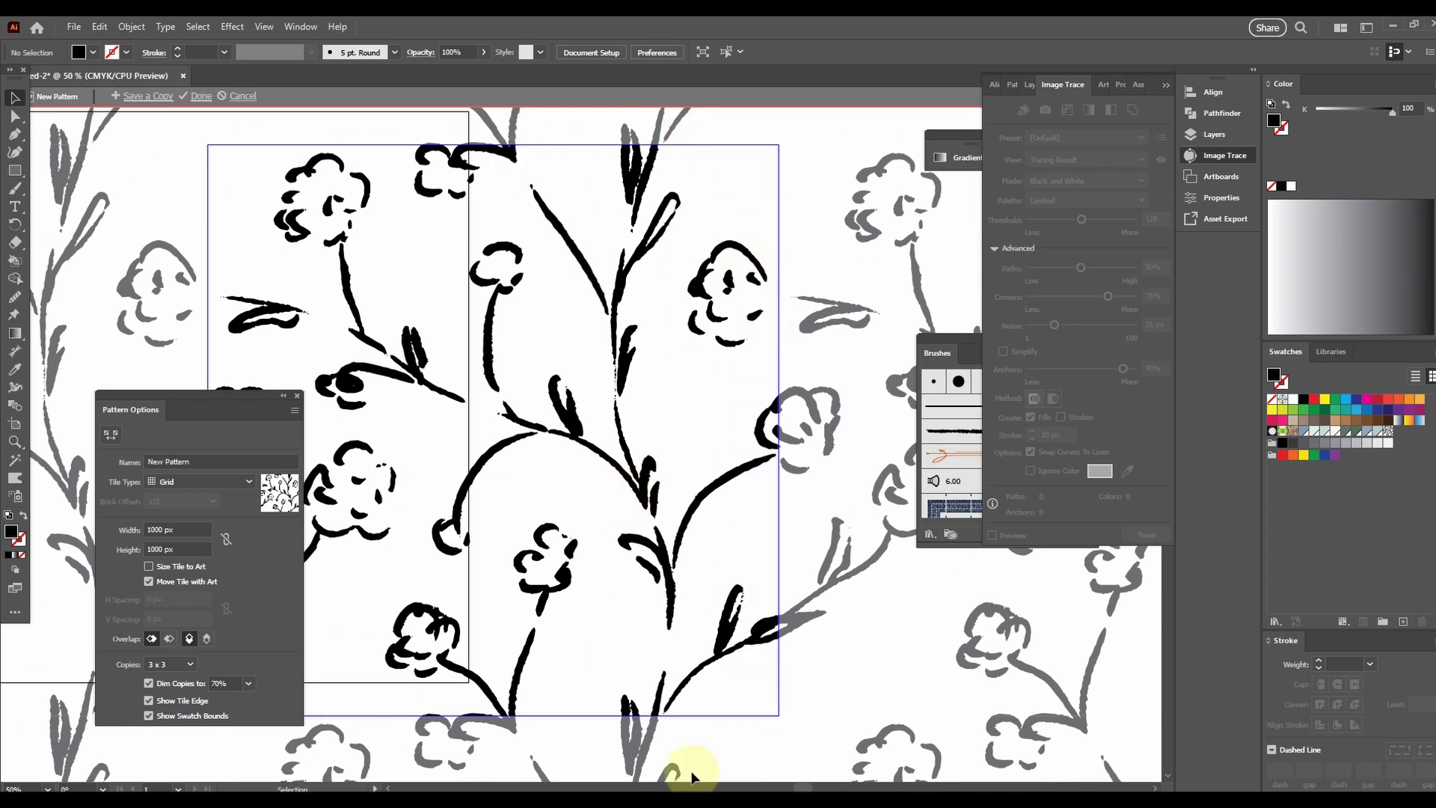
left_click_drag(522, 545, 779, 523)
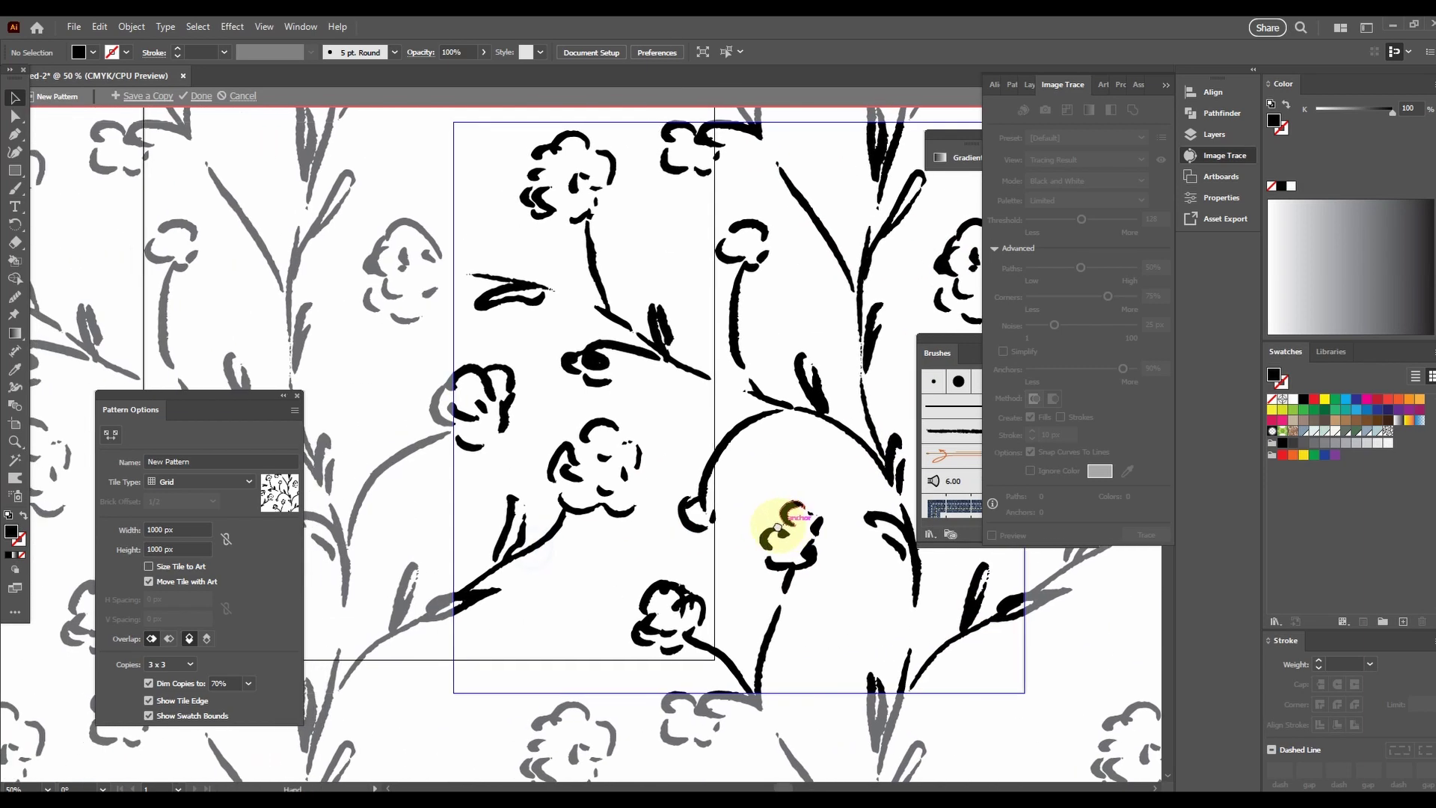
scroll(531, 434, "up", 5)
scroll(532, 435, "up", 2)
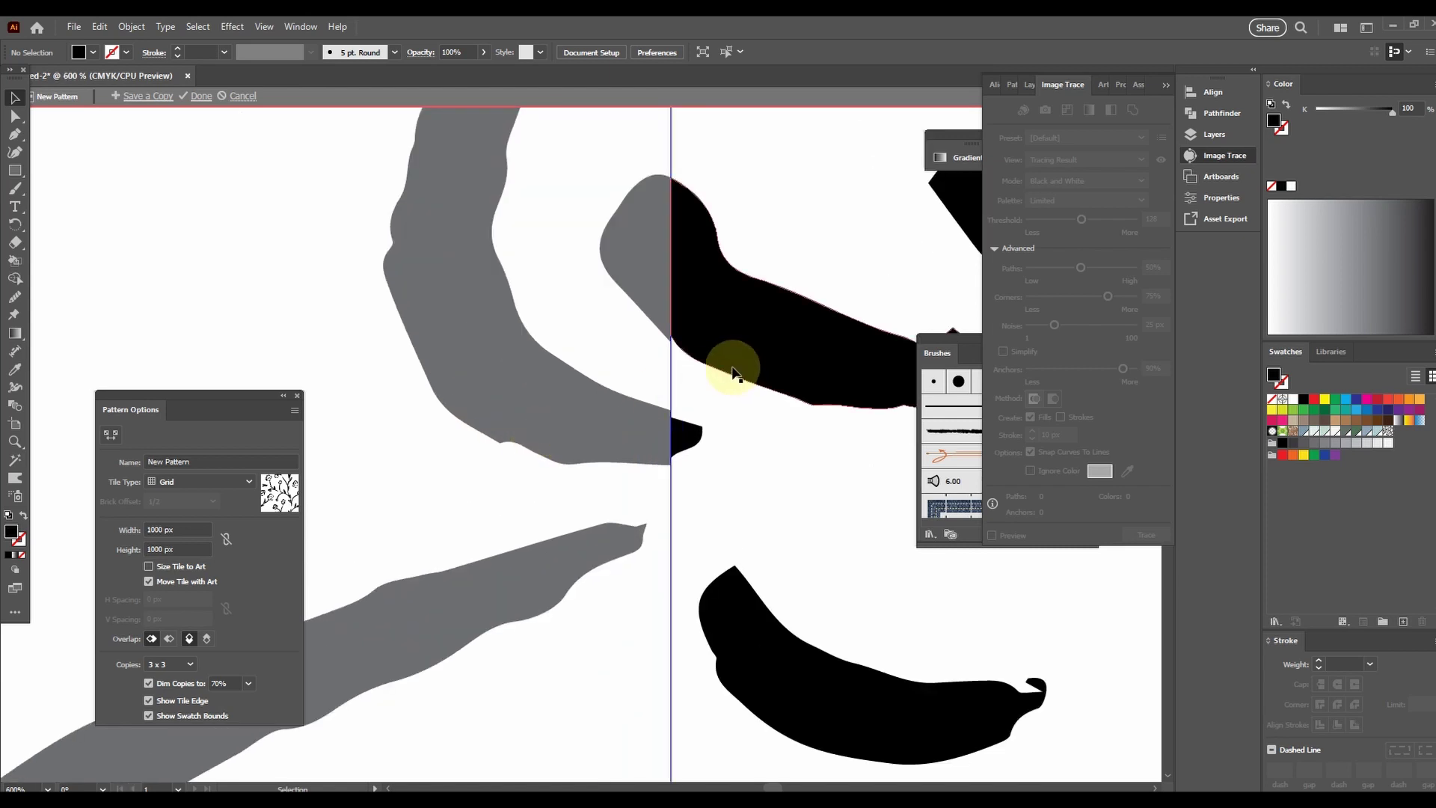
left_click_drag(658, 321, 397, 640)
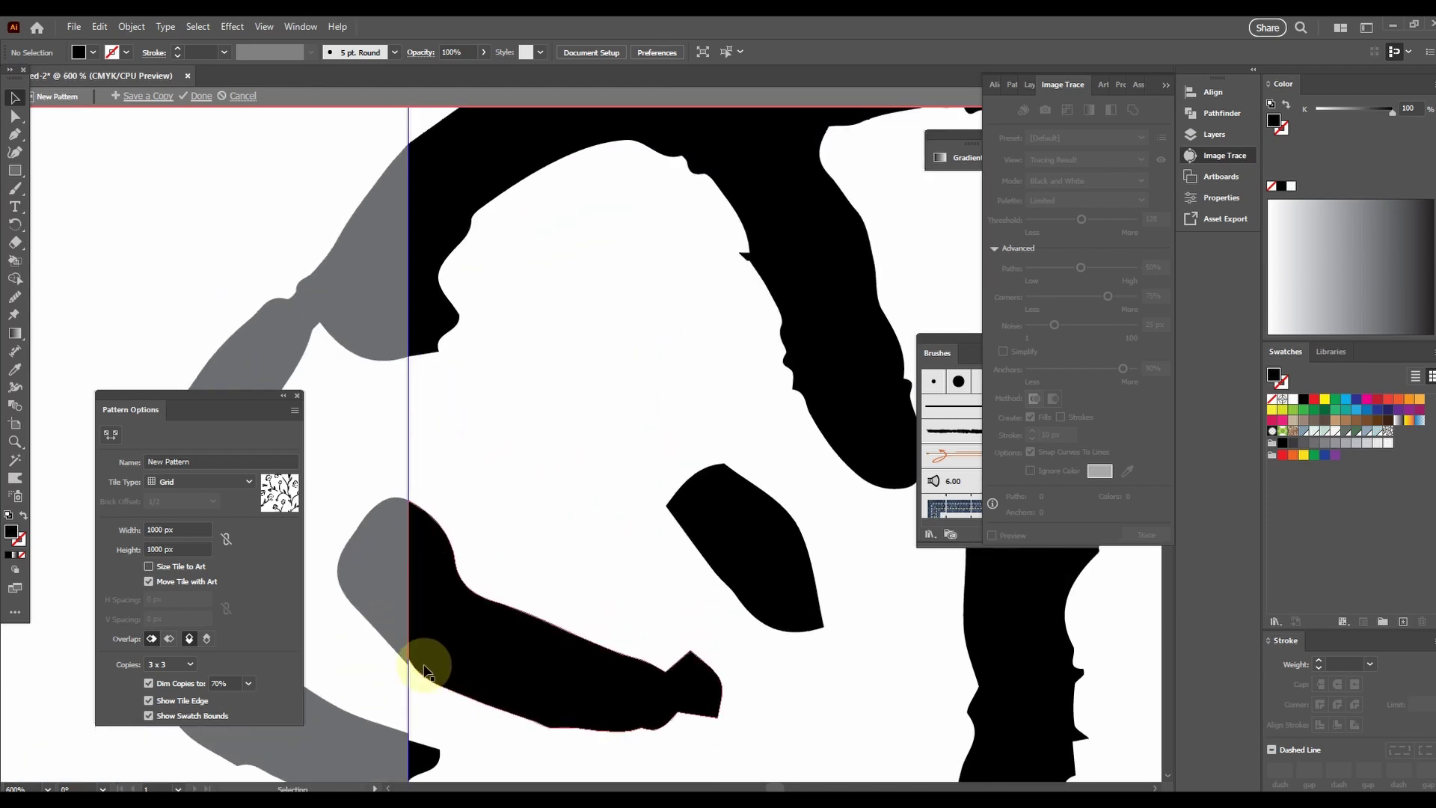
left_click(426, 658)
left_click(14, 117)
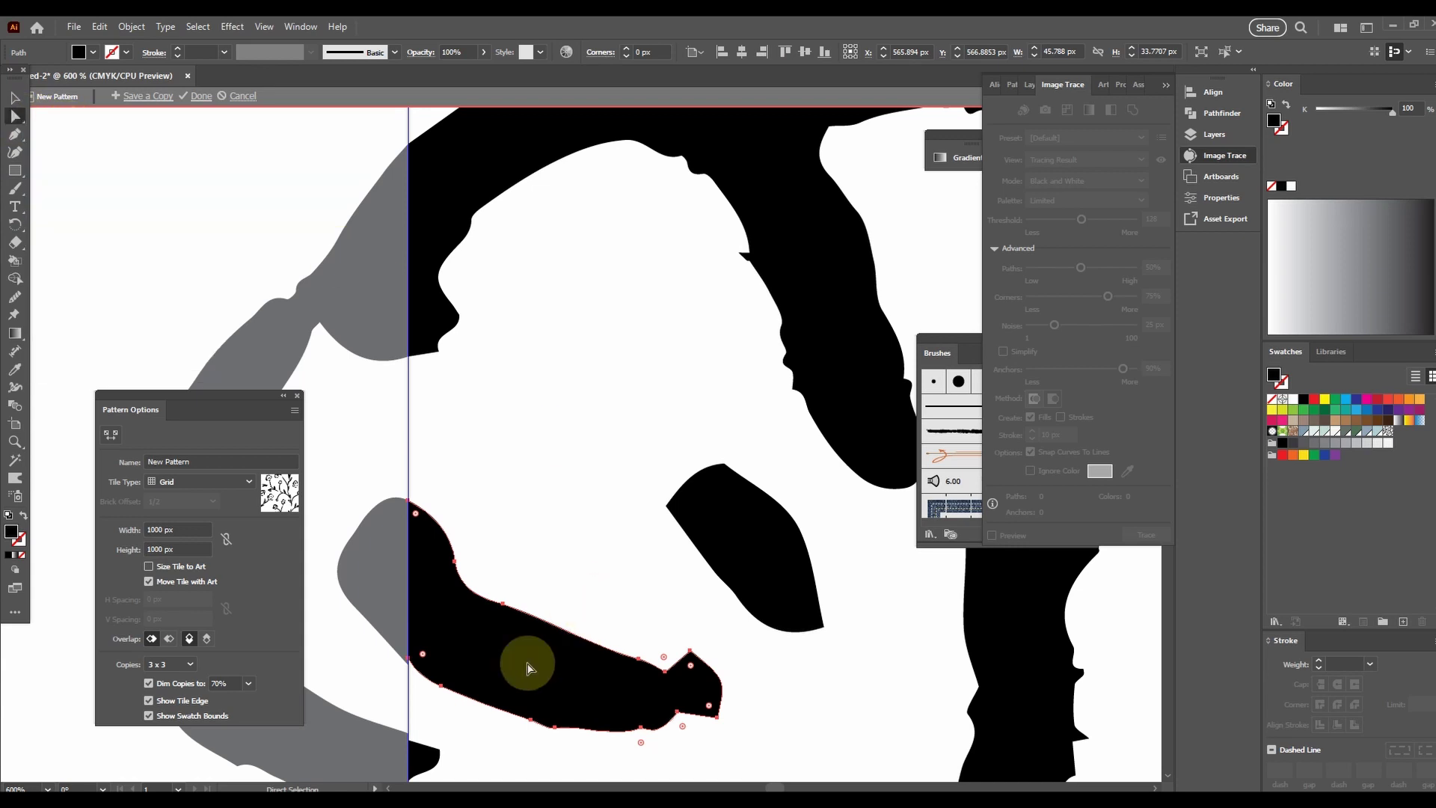
left_click(408, 659)
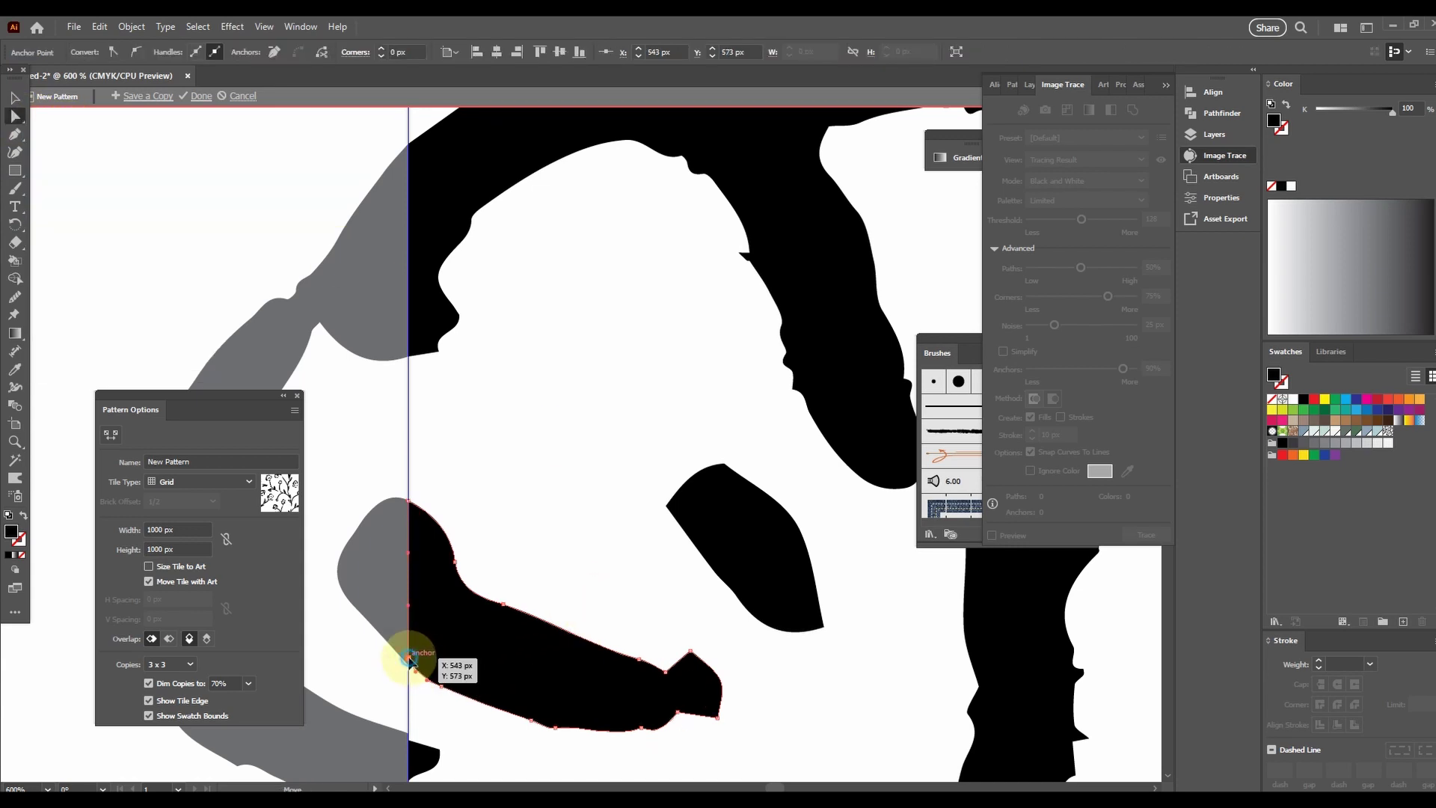
left_click_drag(408, 659, 408, 667)
left_click(426, 692)
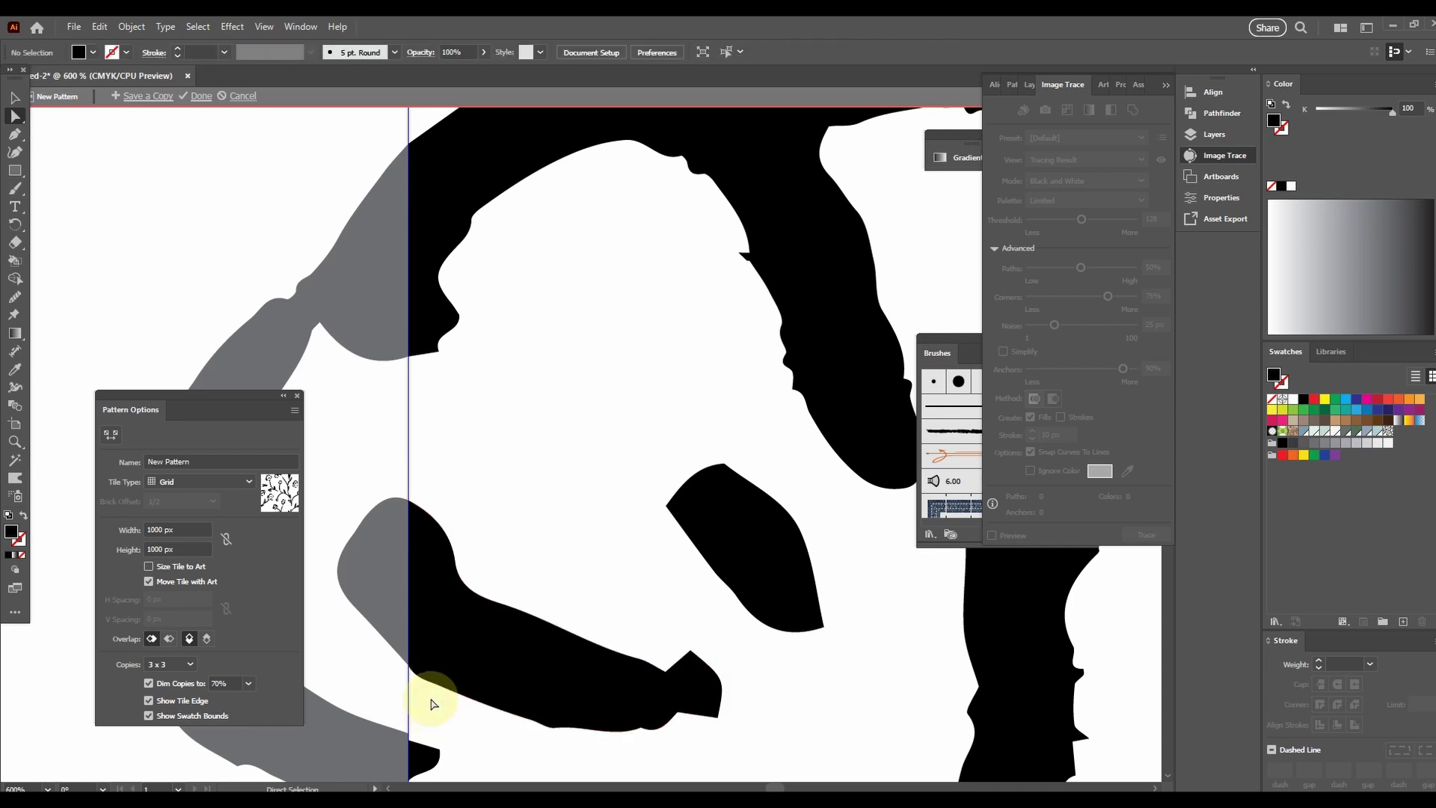
- Move the upper anchor of the small petal tip up along the tile's left boundary to meet the neighbouring copy, undoing the extra shift
scroll(426, 691, "up", 3)
scroll(373, 631, "down", 5)
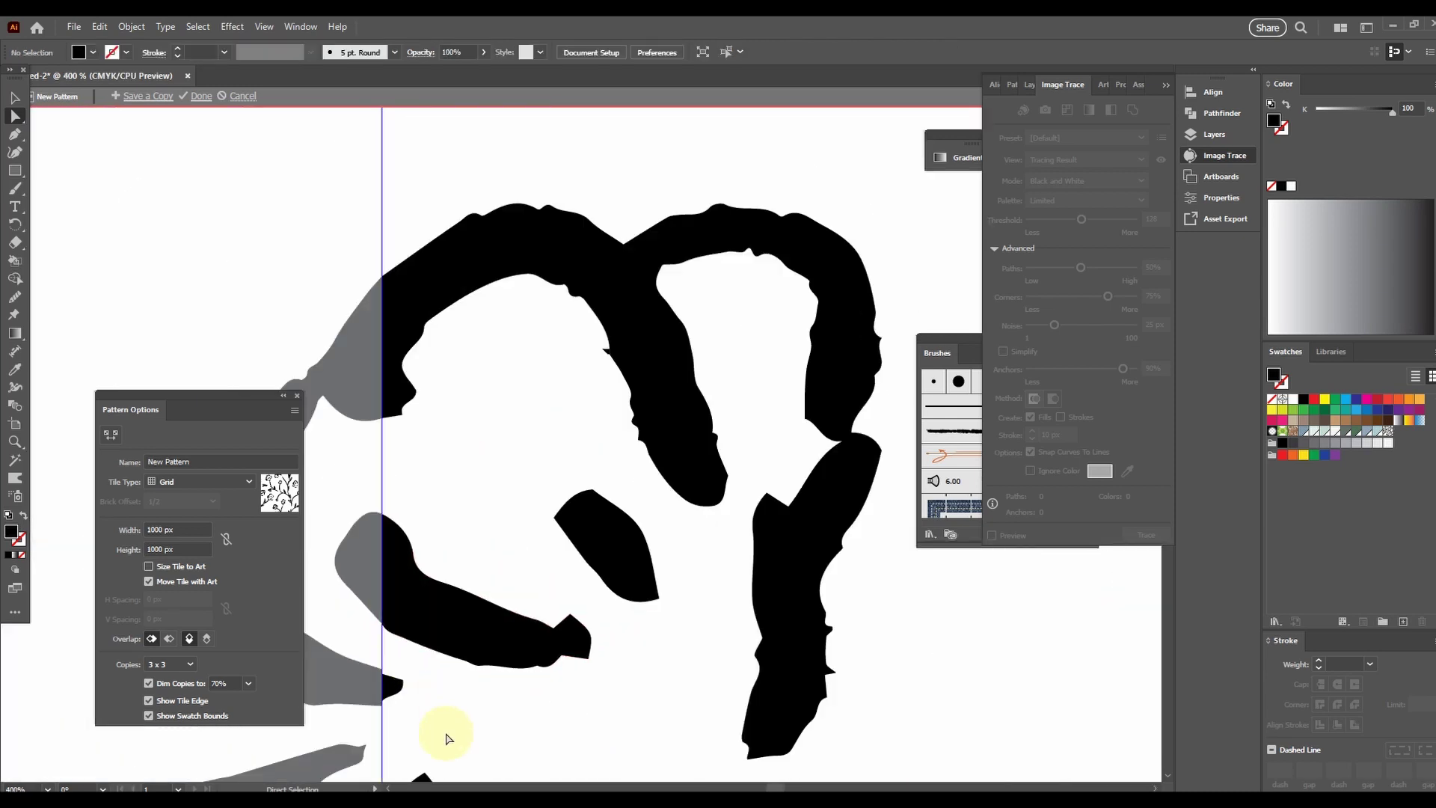
scroll(458, 458, "down", 3)
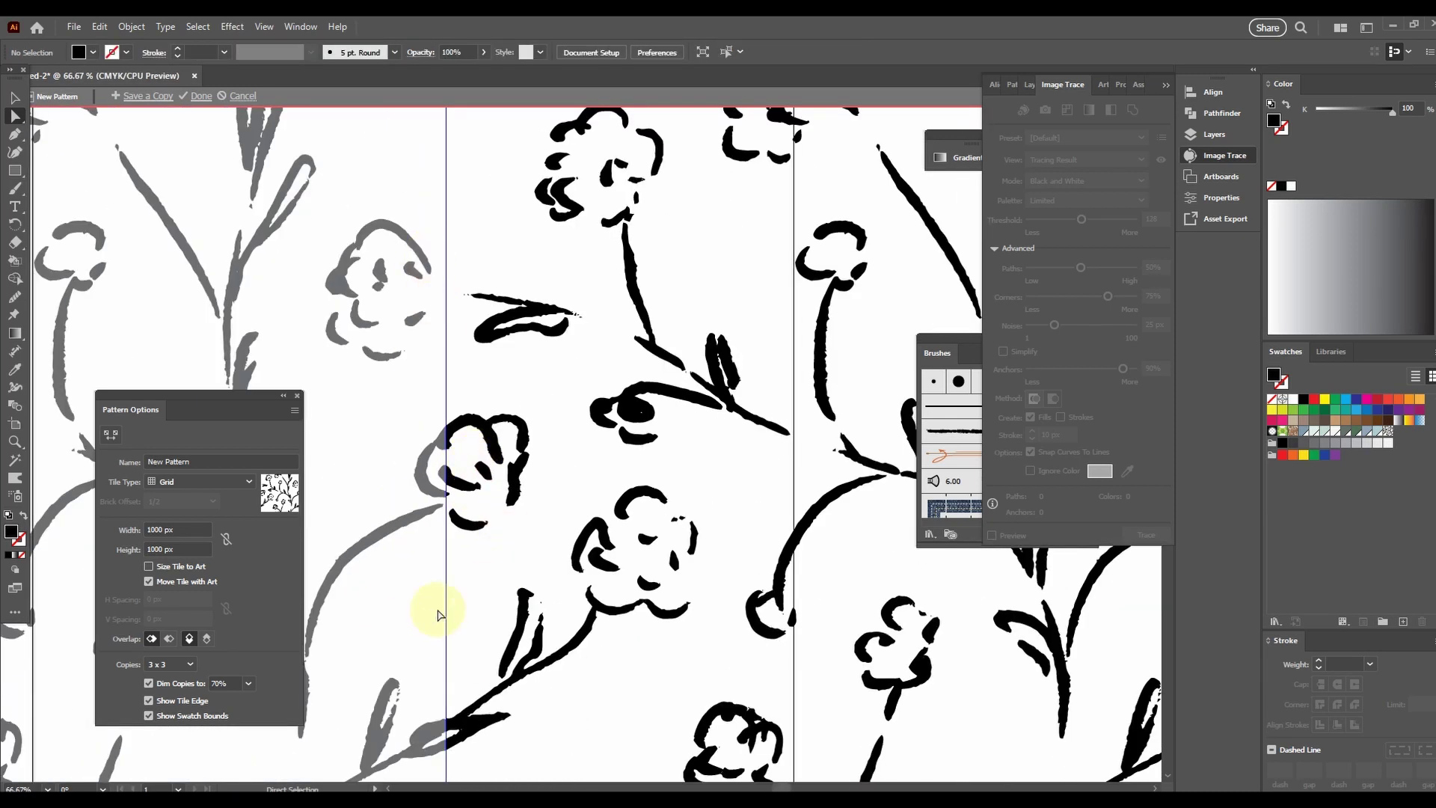
scroll(464, 487, "down", 2)
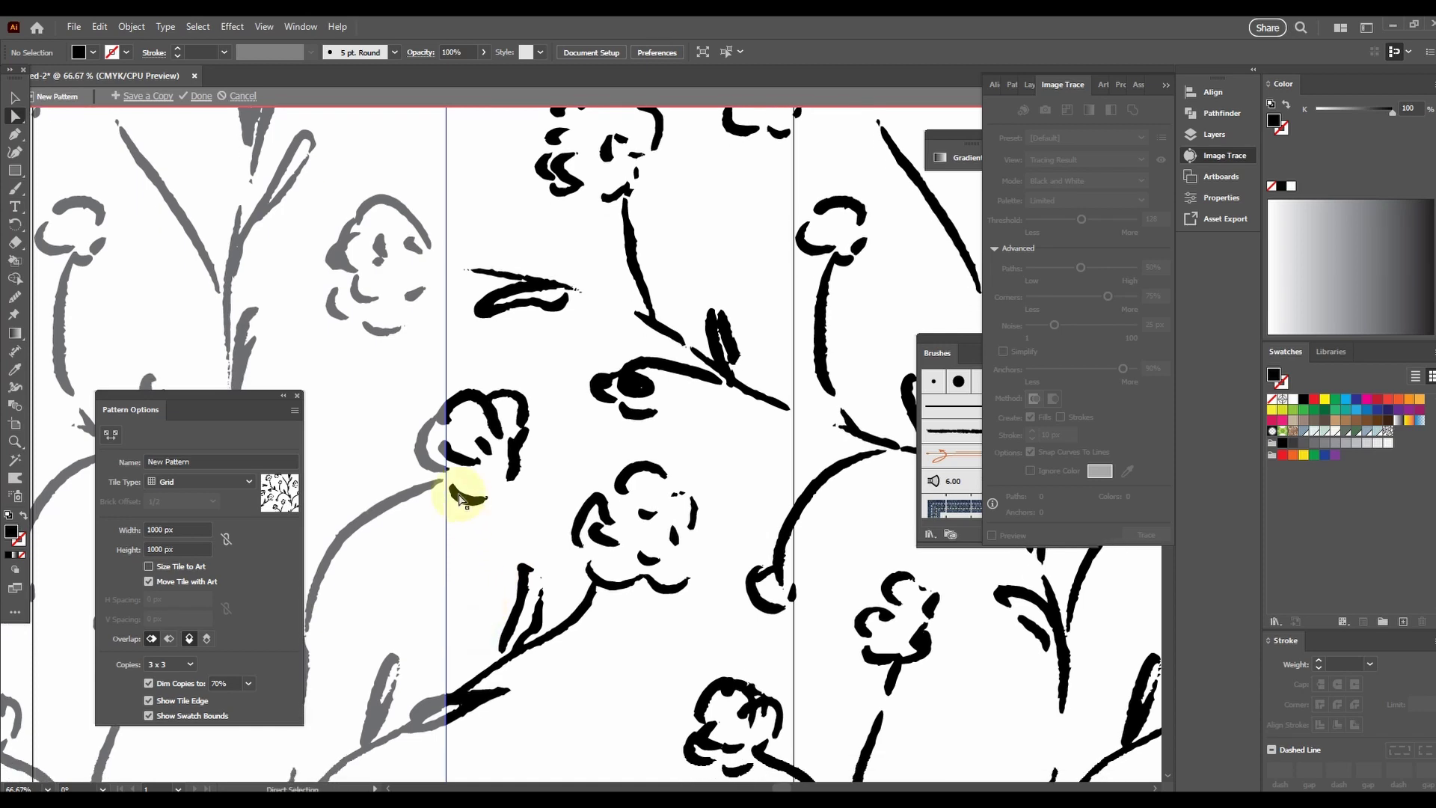
scroll(468, 483, "up", 5)
left_click_drag(382, 393, 811, 508)
scroll(812, 479, "up", 2)
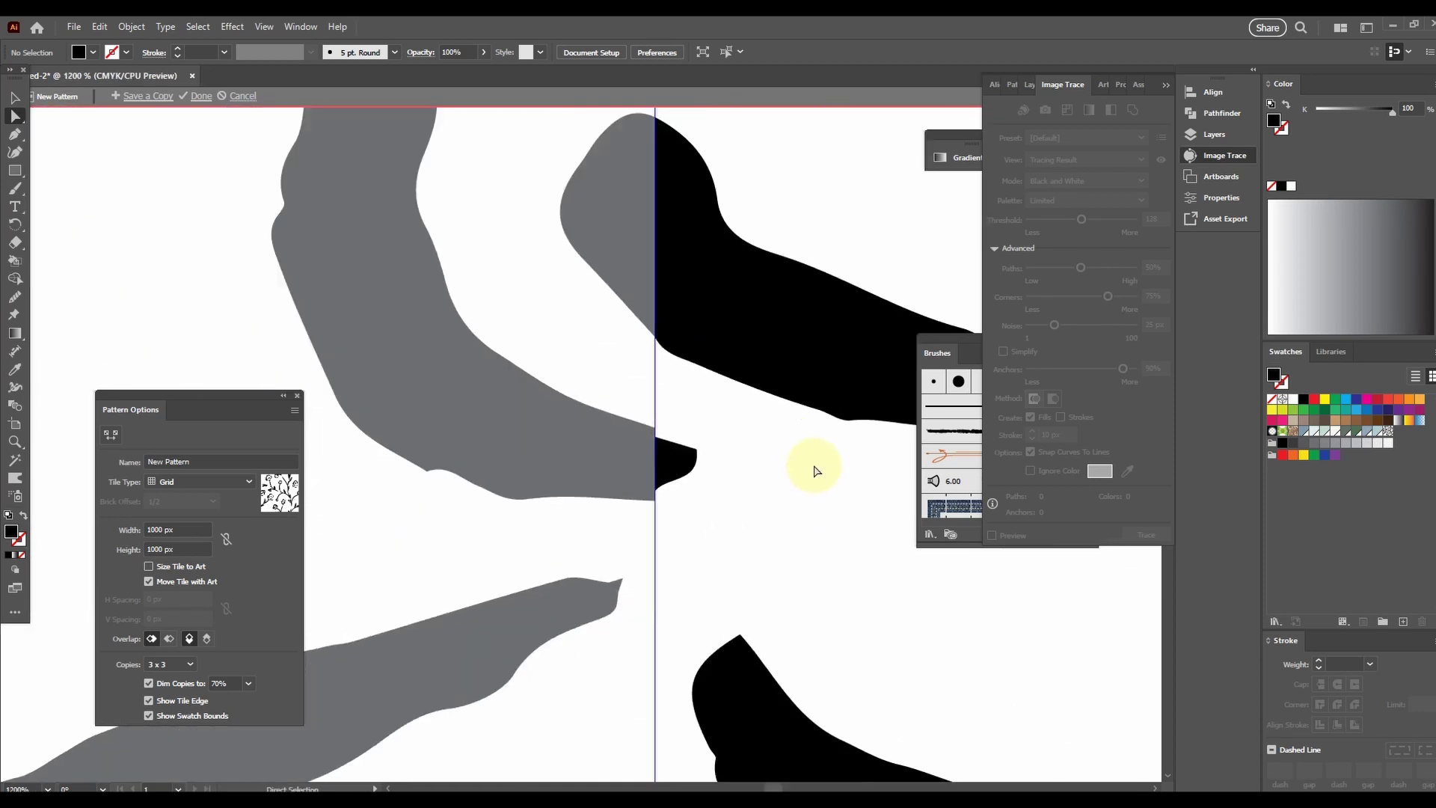
left_click_drag(668, 470, 671, 609)
left_click(596, 580)
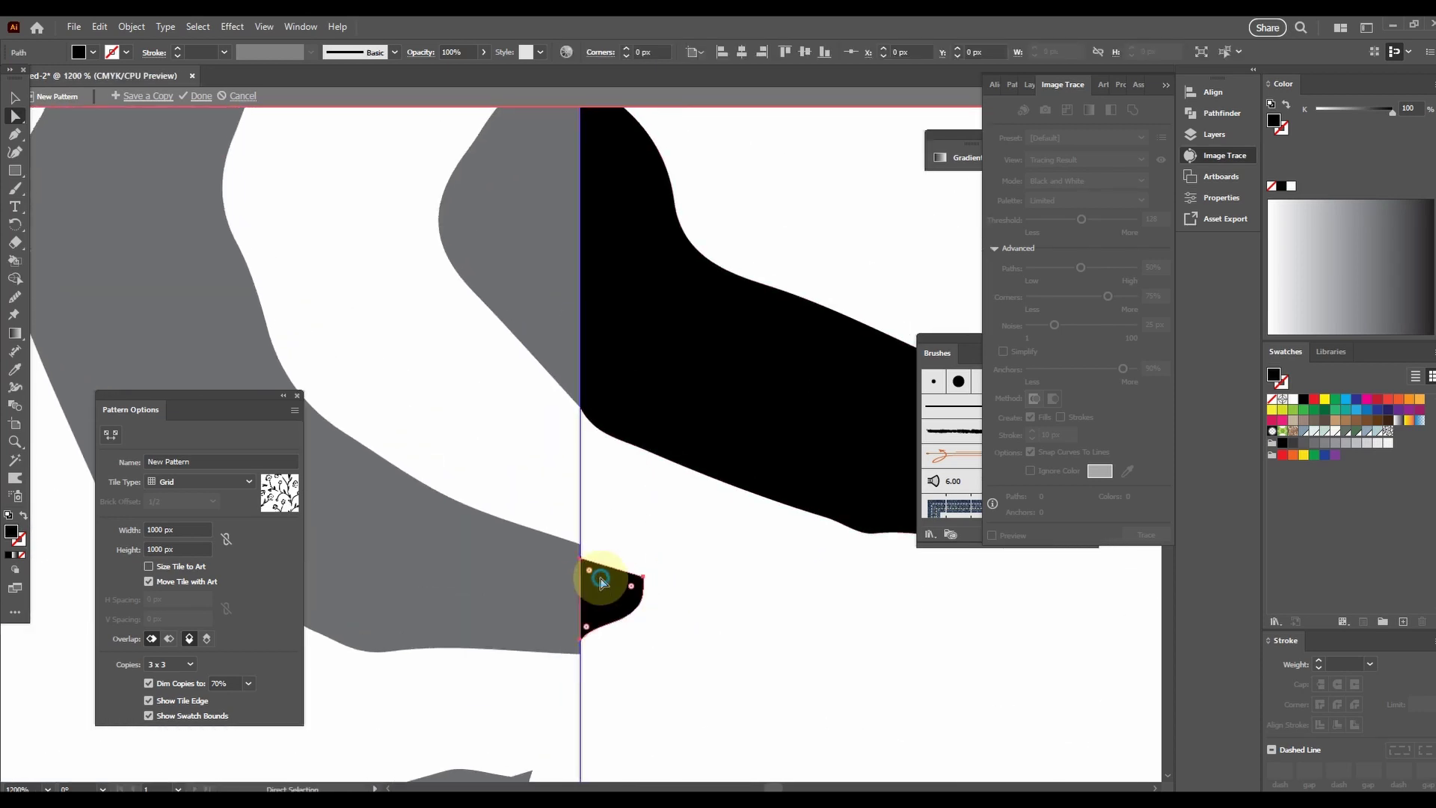
left_click_drag(582, 560, 581, 548)
left_click(587, 625)
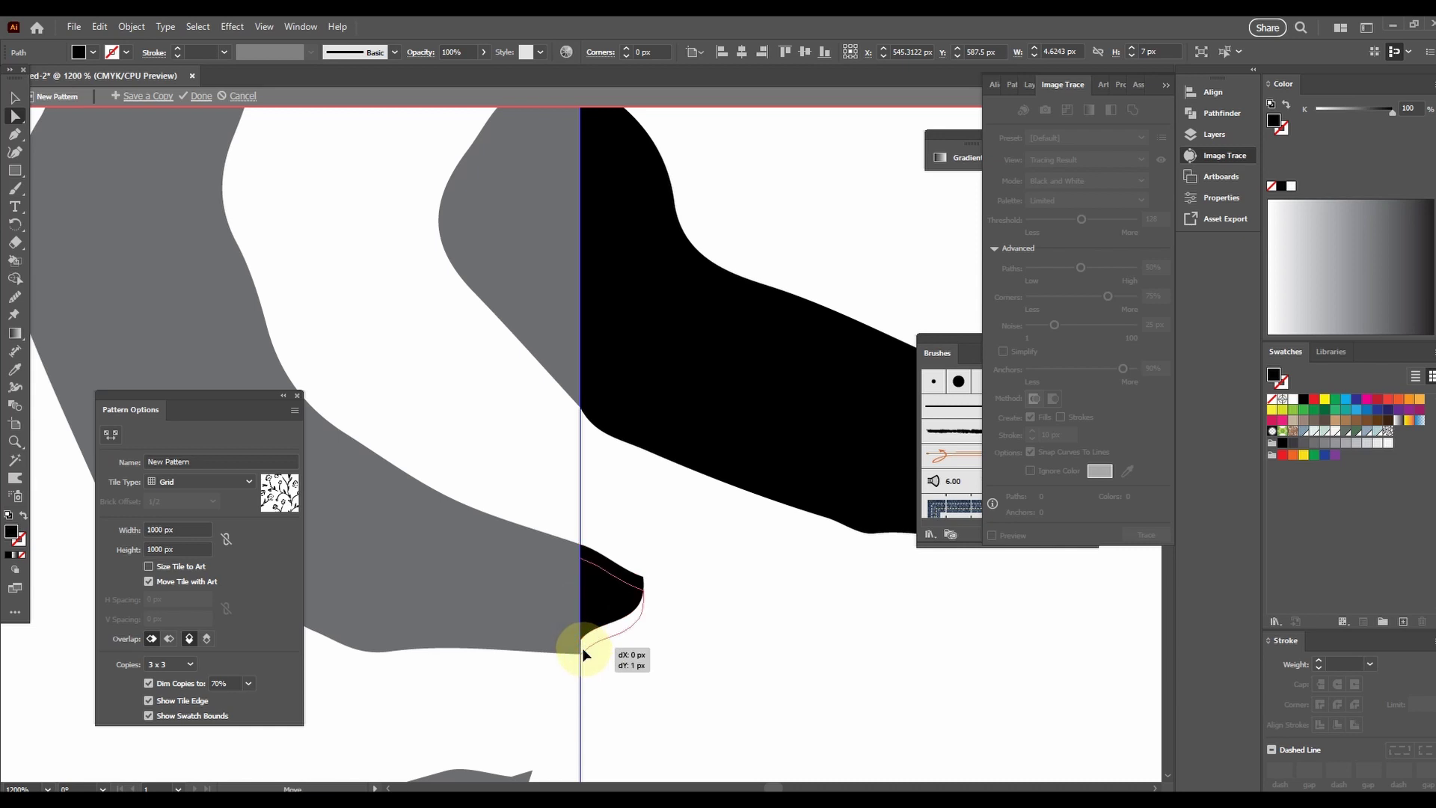
key("Down")
key("ctrl+z")
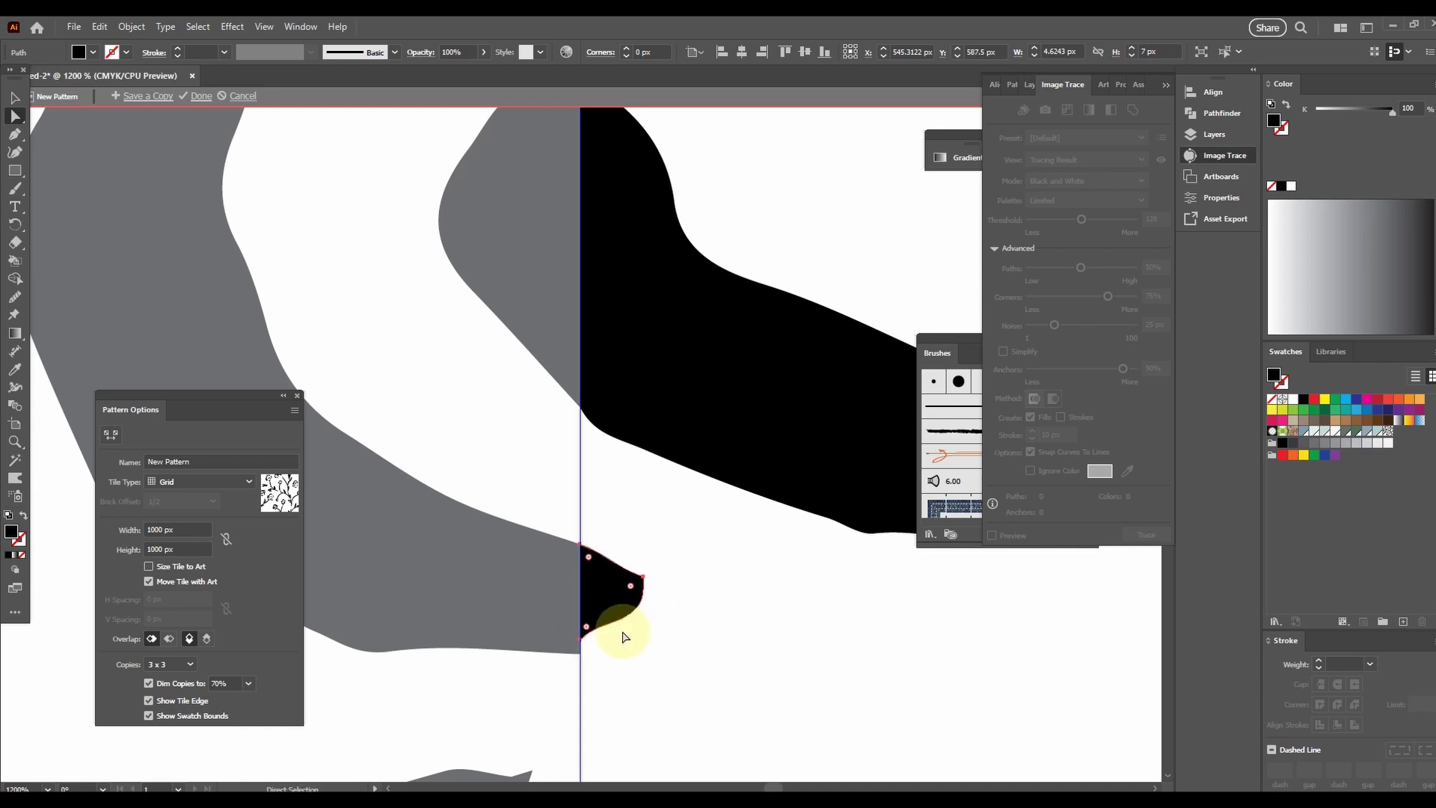
- Inspect the tile's left boundary from the flower down to the branch crossing for further mismatched outlines
left_click_drag(514, 703, 496, 296)
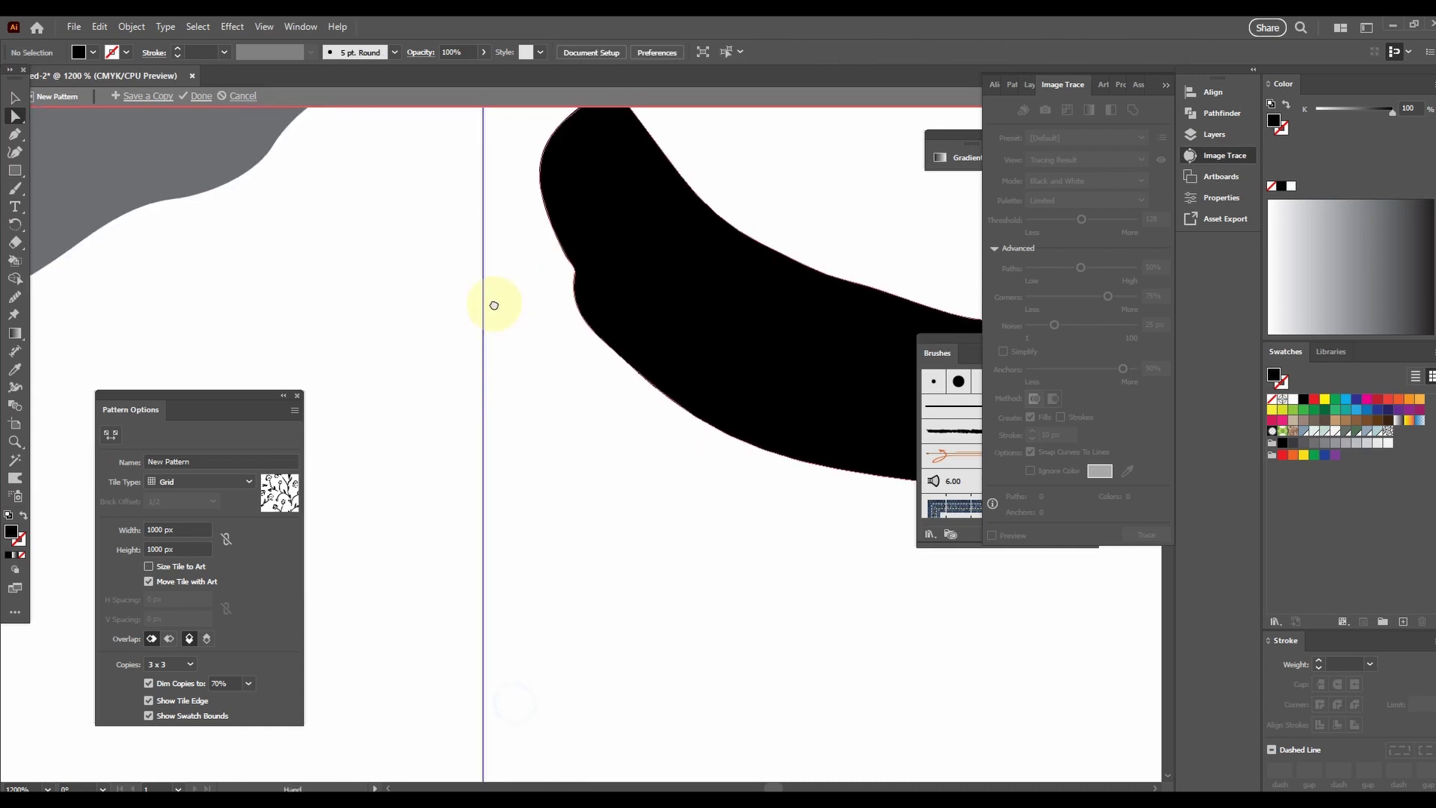
left_click_drag(513, 596, 516, 234)
left_click_drag(561, 542, 587, 288)
scroll(604, 349, "down", 6)
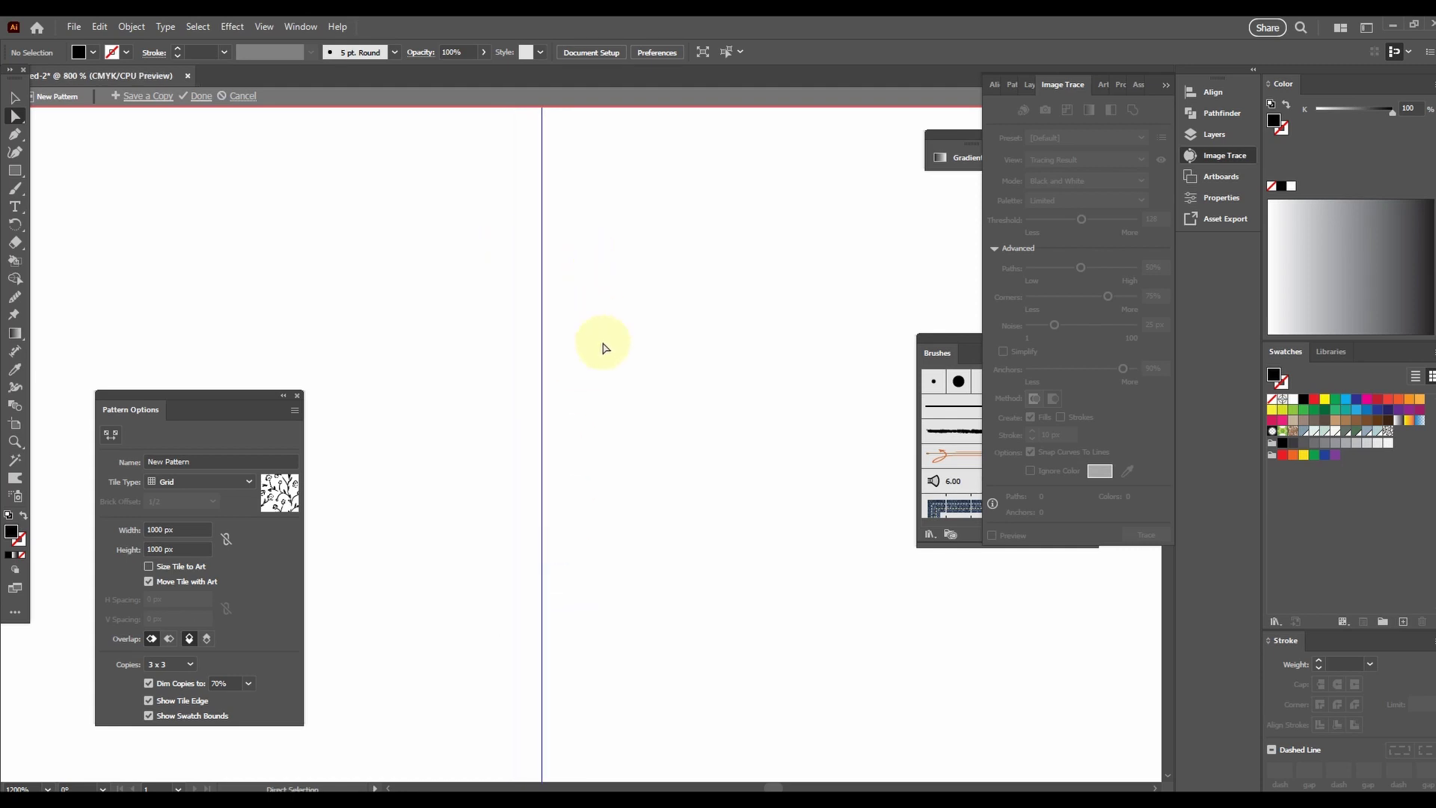
scroll(622, 523, "up", 3)
left_click_drag(659, 667, 637, 105)
left_click_drag(529, 469, 524, 352)
scroll(563, 332, "up", 4)
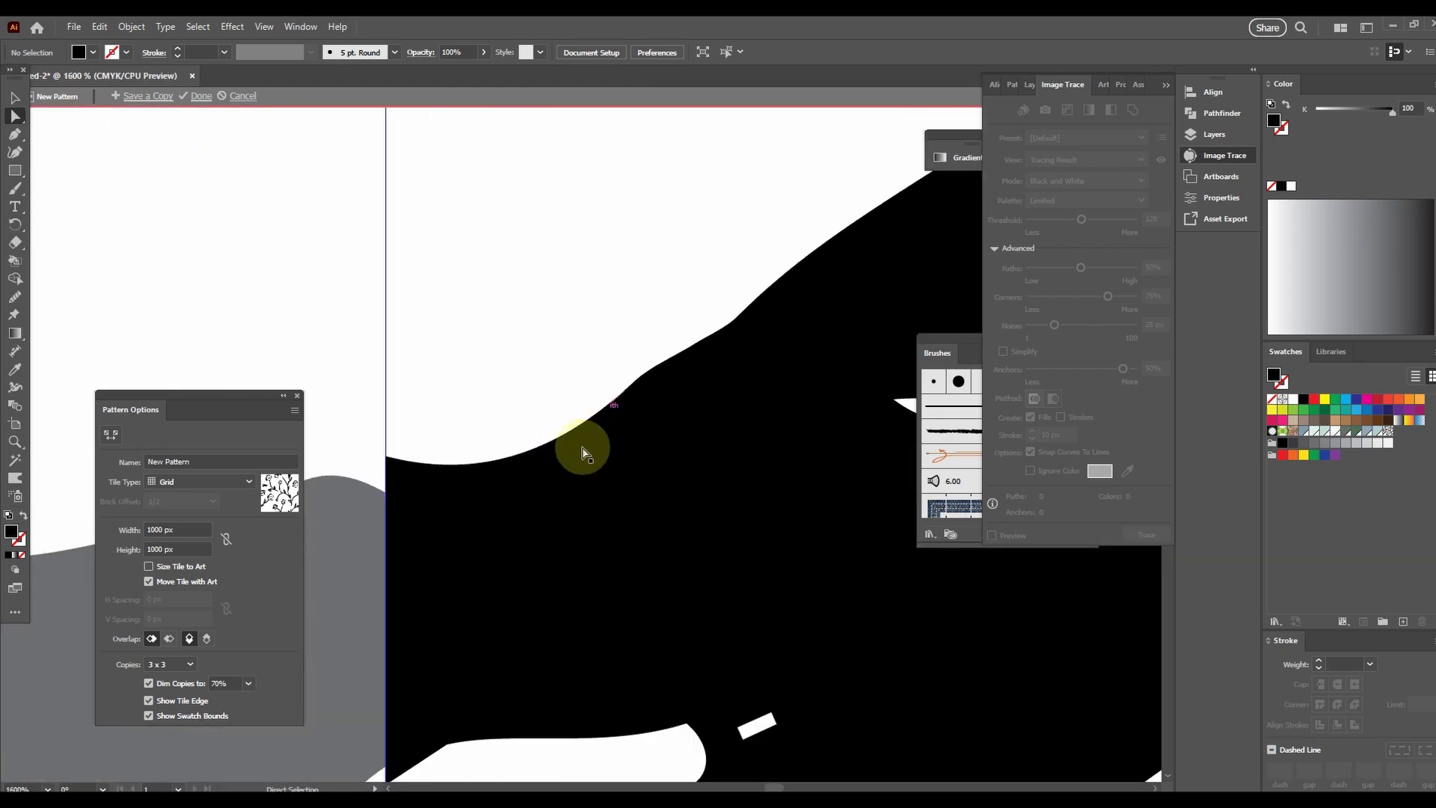
- Exit pattern editing mode and return to the original artwork
left_click(409, 490)
key("Escape")
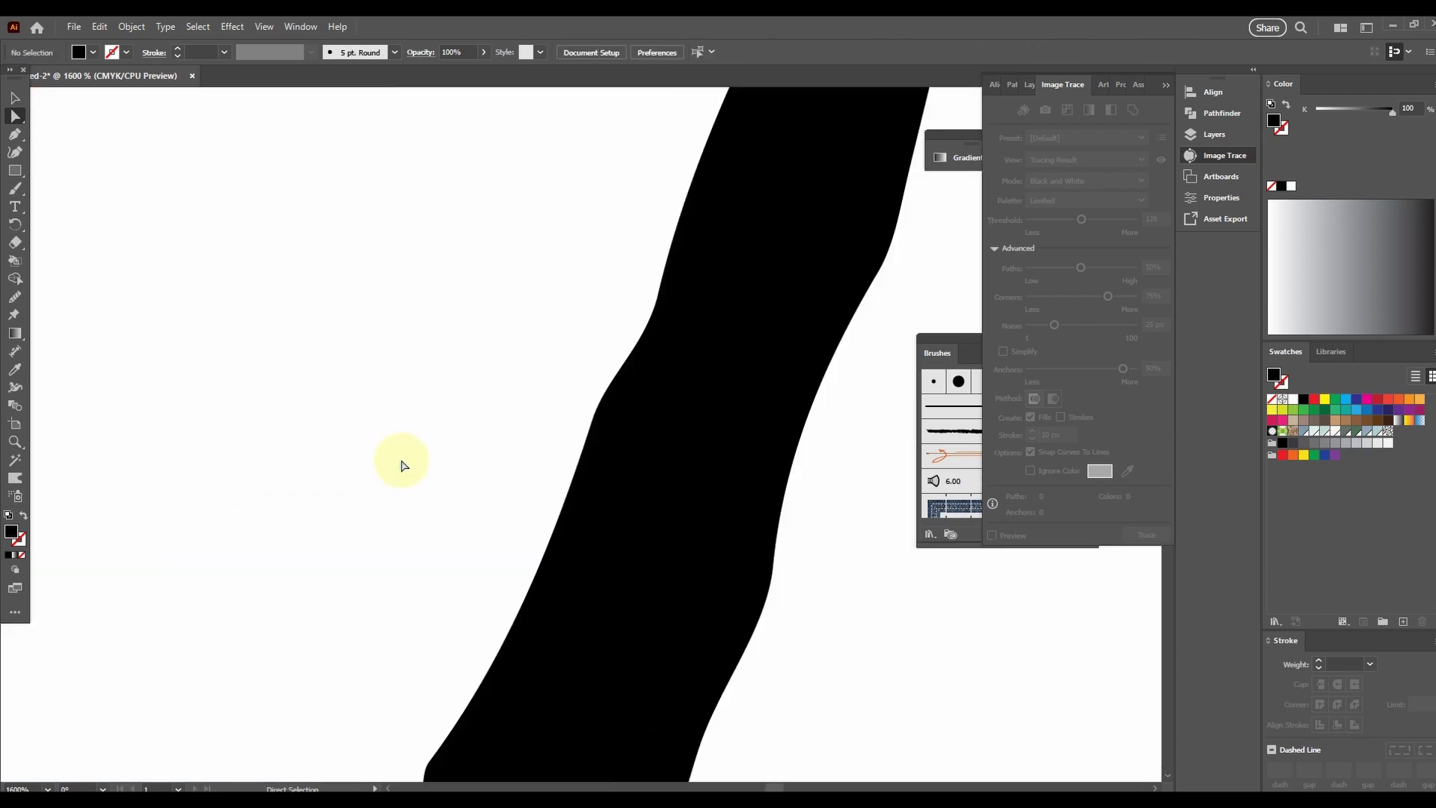
scroll(404, 464, "down", 5)
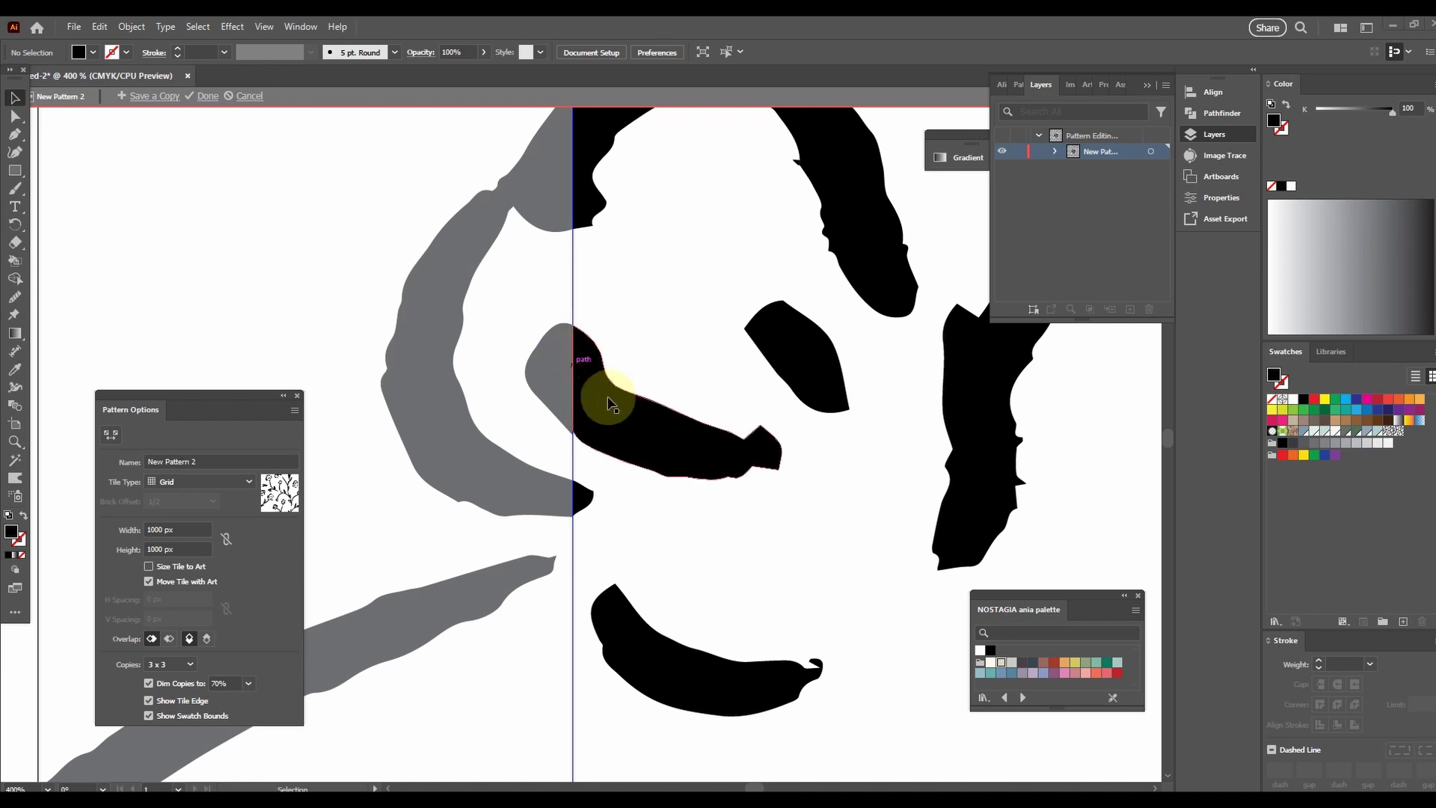
- In New Pattern 2, move the middle petal's lower edge anchor down to Y 600 px to meet the neighbouring copy's outline
left_click(15, 118)
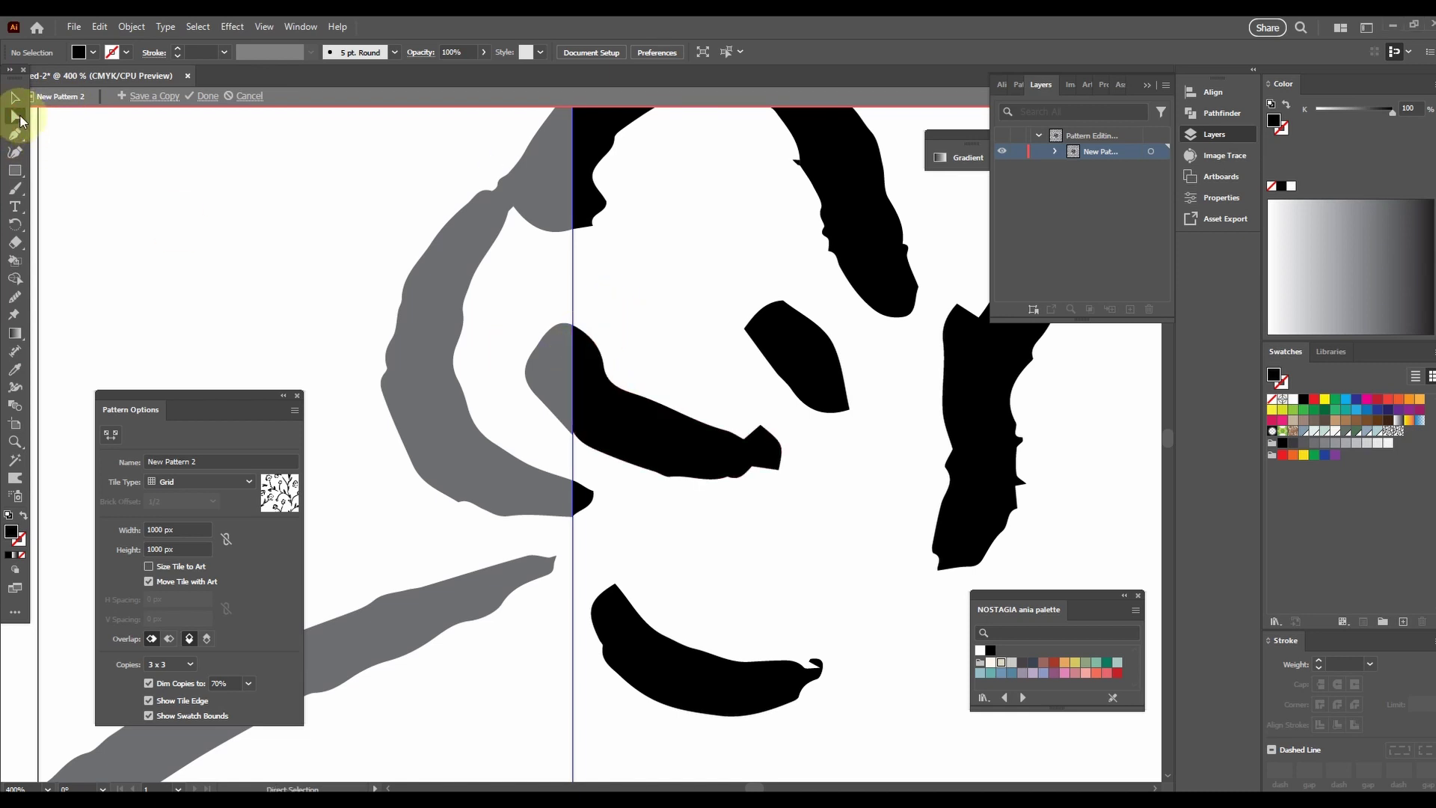
left_click(593, 410)
scroll(593, 410, "up", 5)
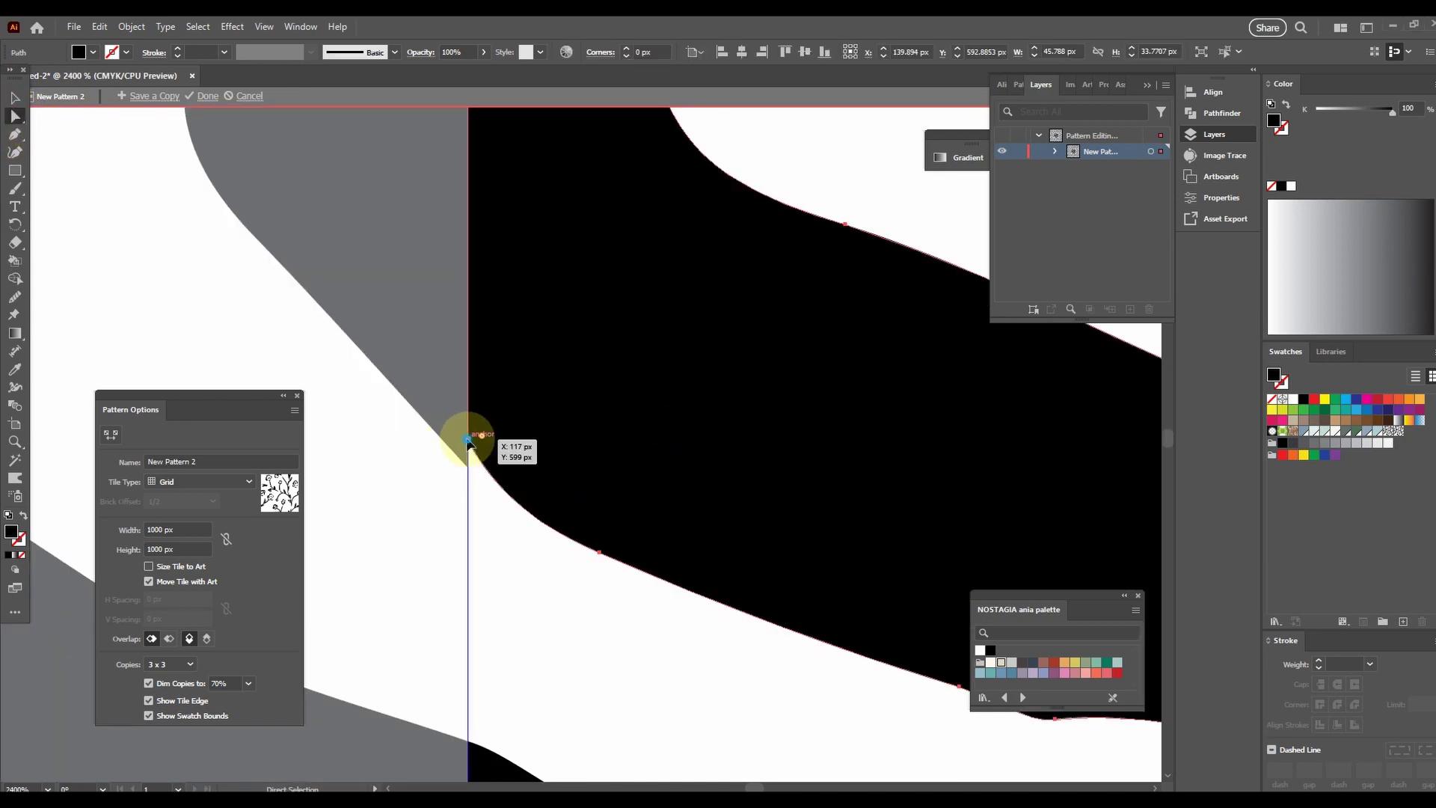
left_click(468, 439)
left_click_drag(467, 439, 468, 466)
left_click(519, 458)
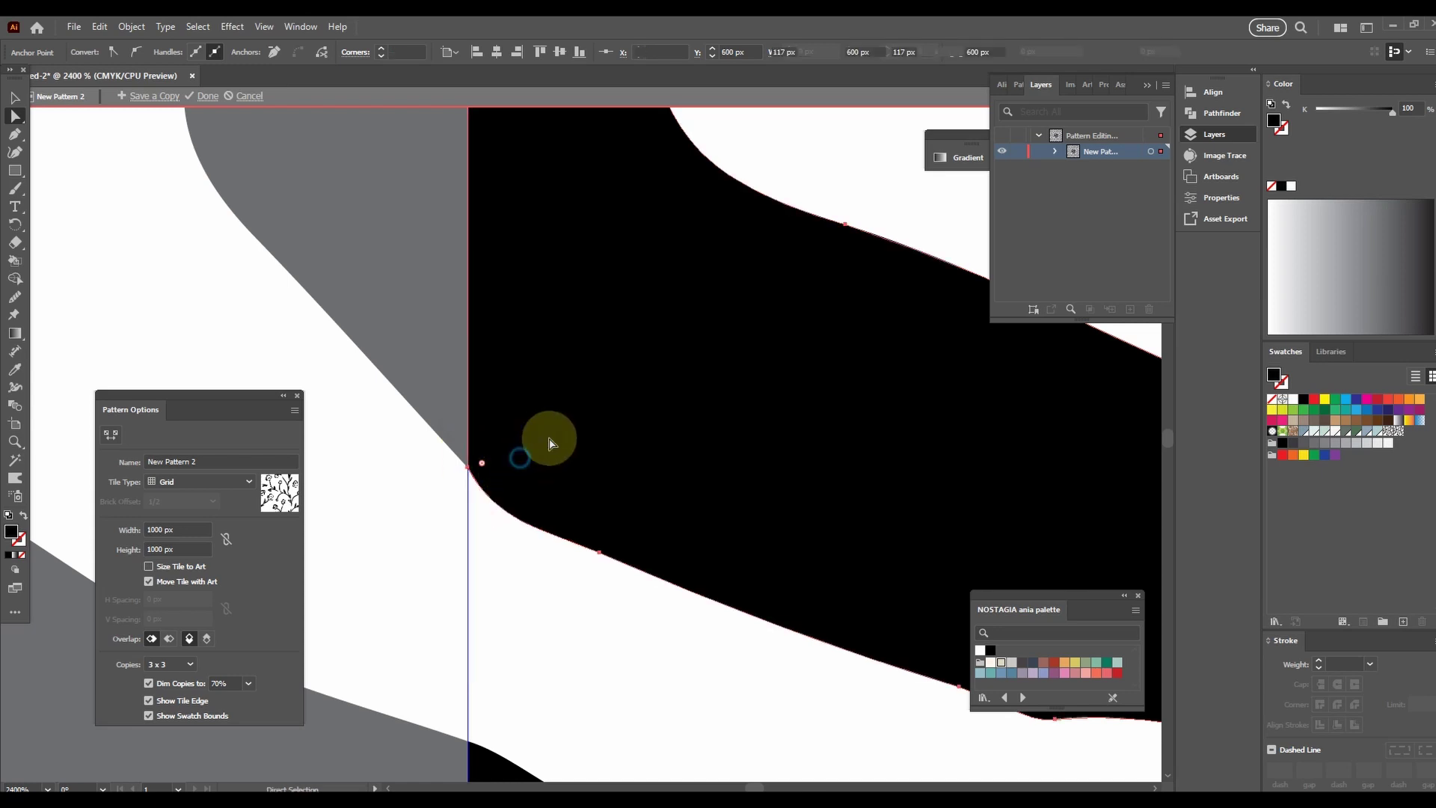
- Inspect the tile's left boundary from the corrected flower petals upwards for other breaks between neighbouring copies
left_click_drag(531, 231, 515, 681)
scroll(499, 425, "down", 3)
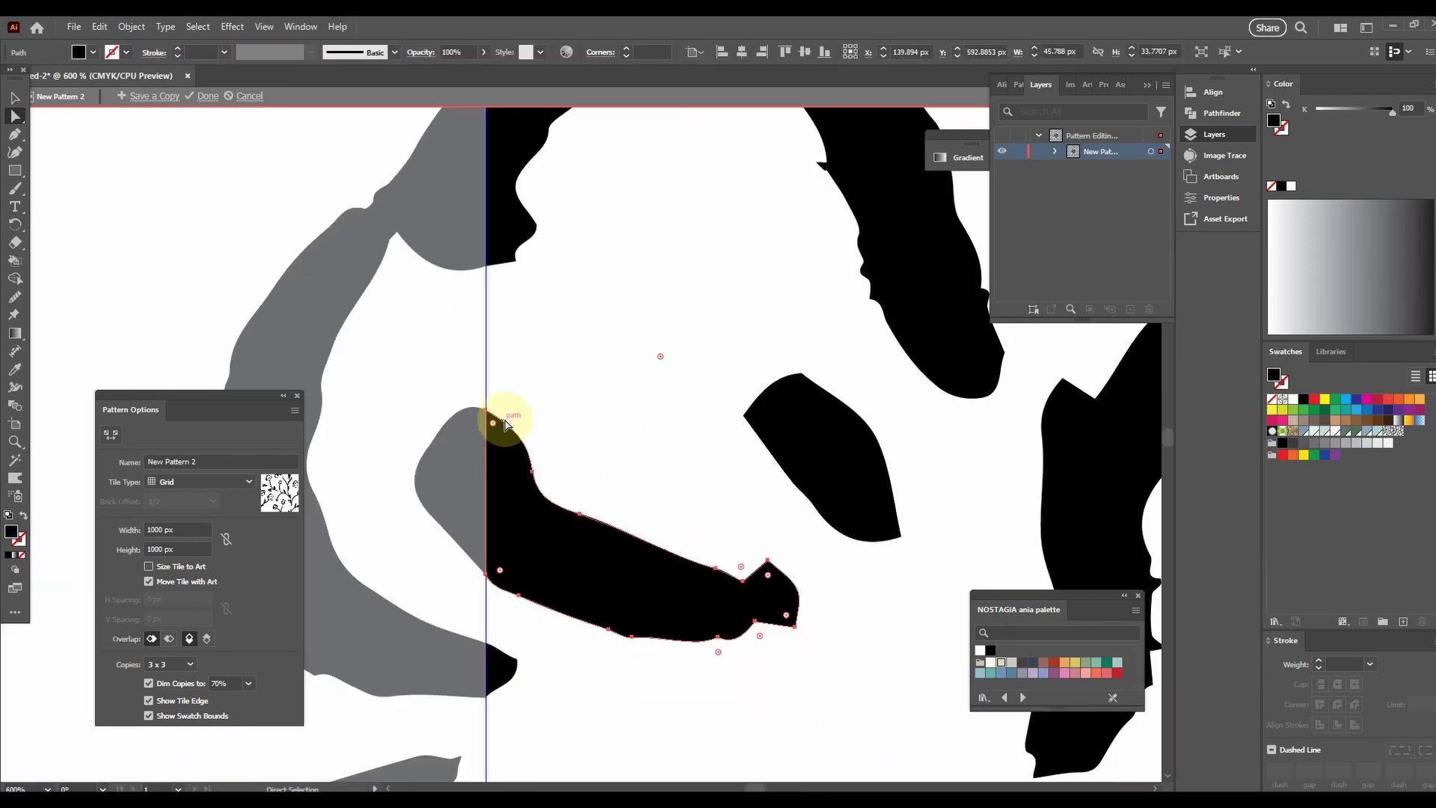
scroll(538, 751, "up", 3)
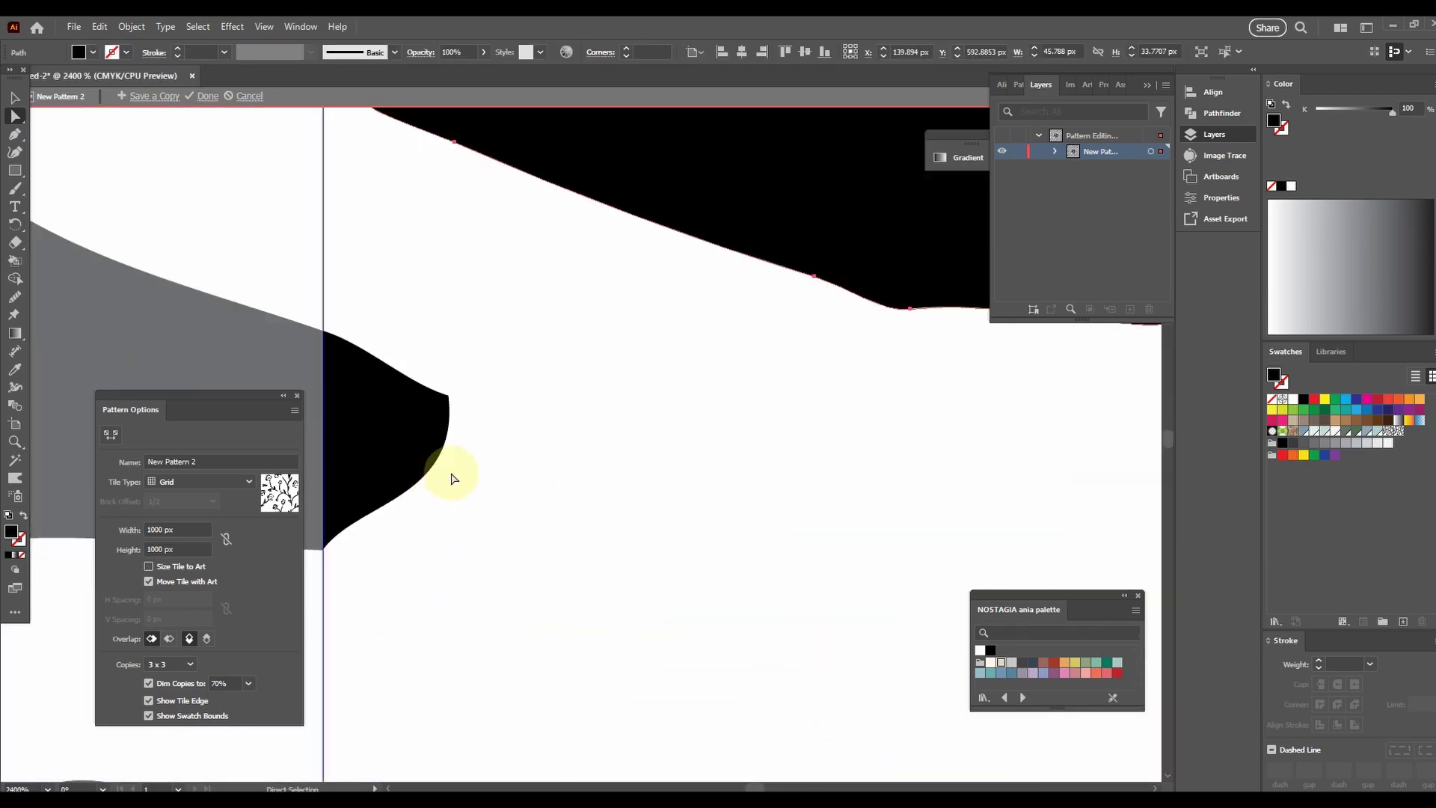
scroll(450, 479, "down", 3)
left_click_drag(448, 248, 584, 601)
left_click_drag(584, 371, 594, 575)
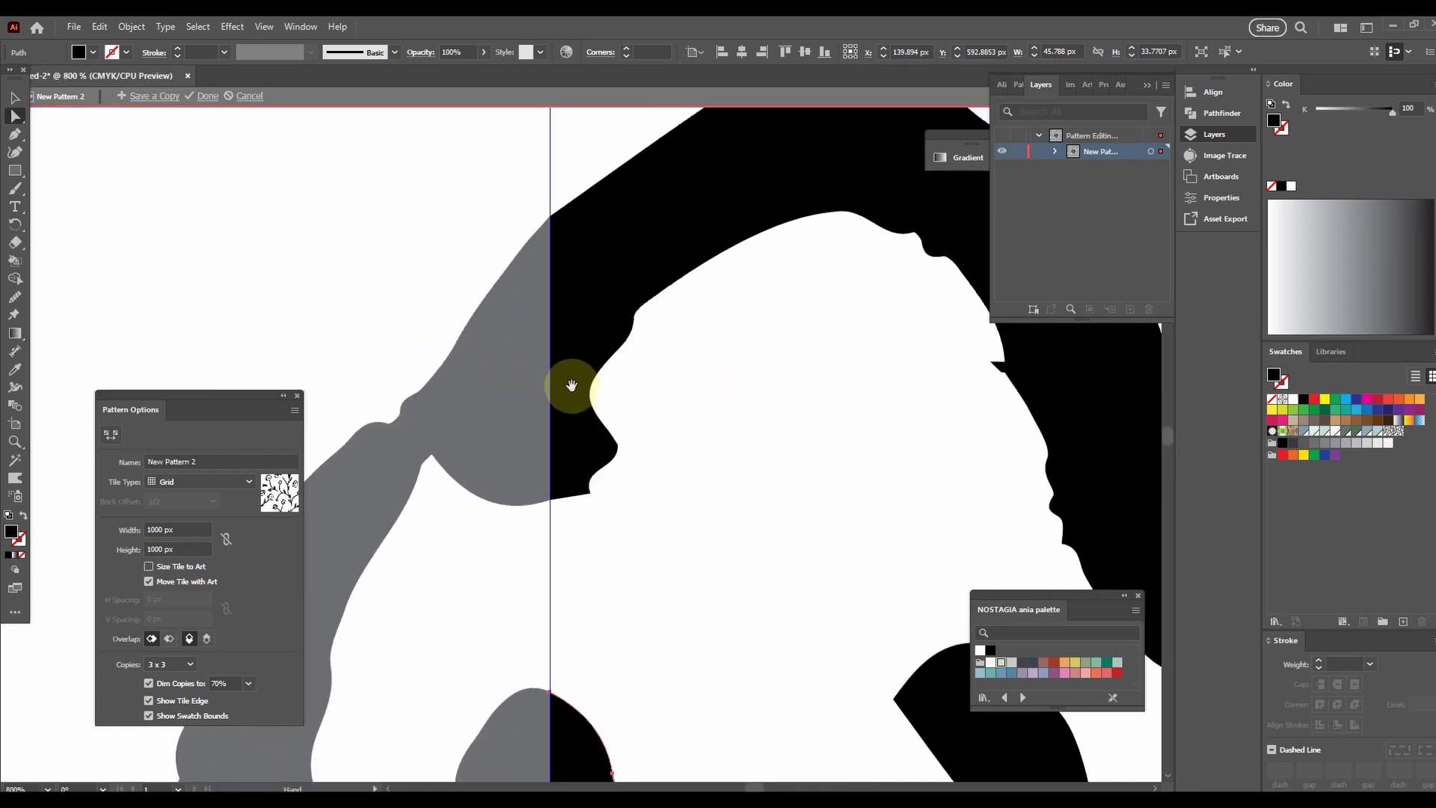
left_click_drag(568, 323, 524, 589)
left_click_drag(542, 153, 480, 548)
left_click_drag(576, 336, 575, 789)
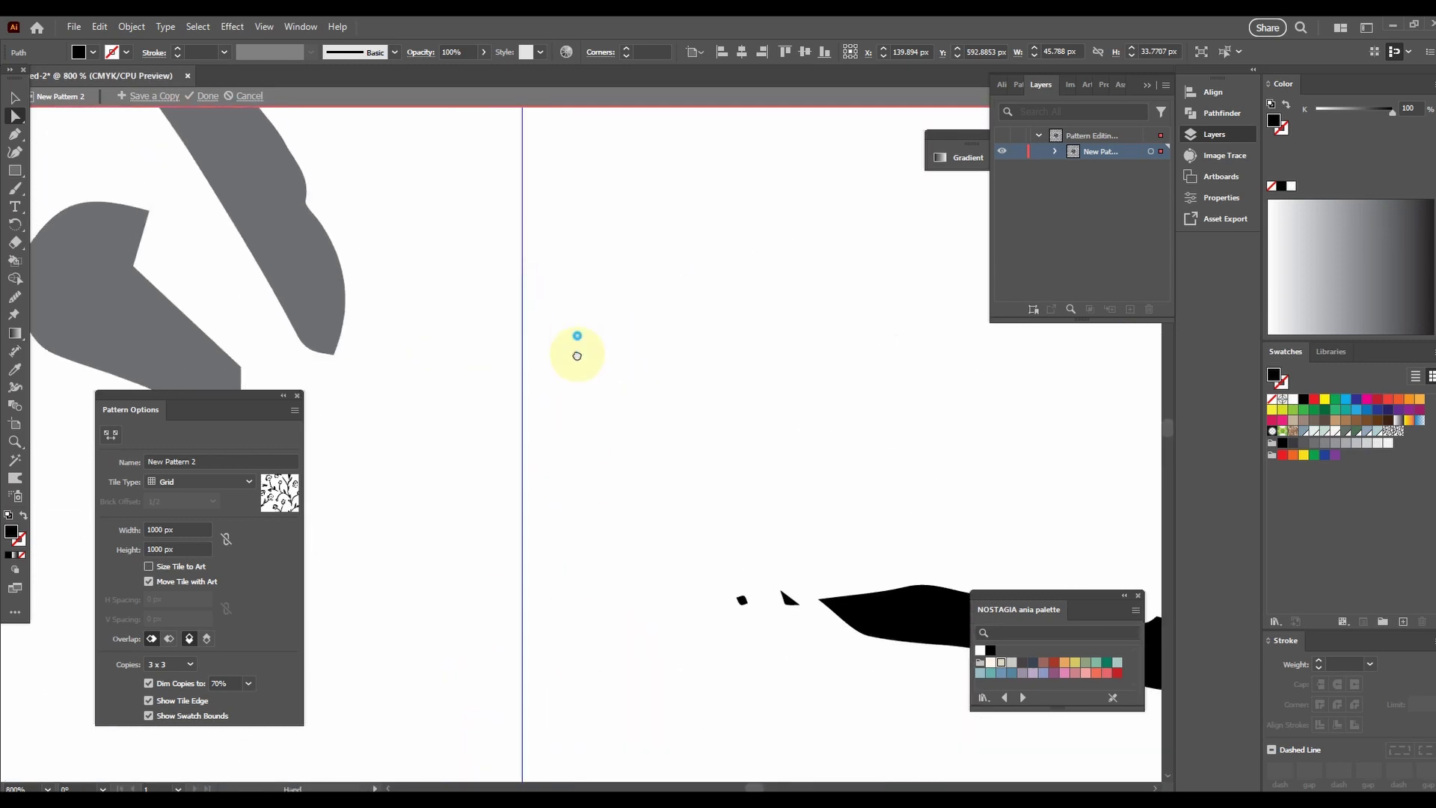
left_click_drag(567, 298, 500, 658)
left_click_drag(555, 359, 570, 755)
scroll(553, 420, "down", 2)
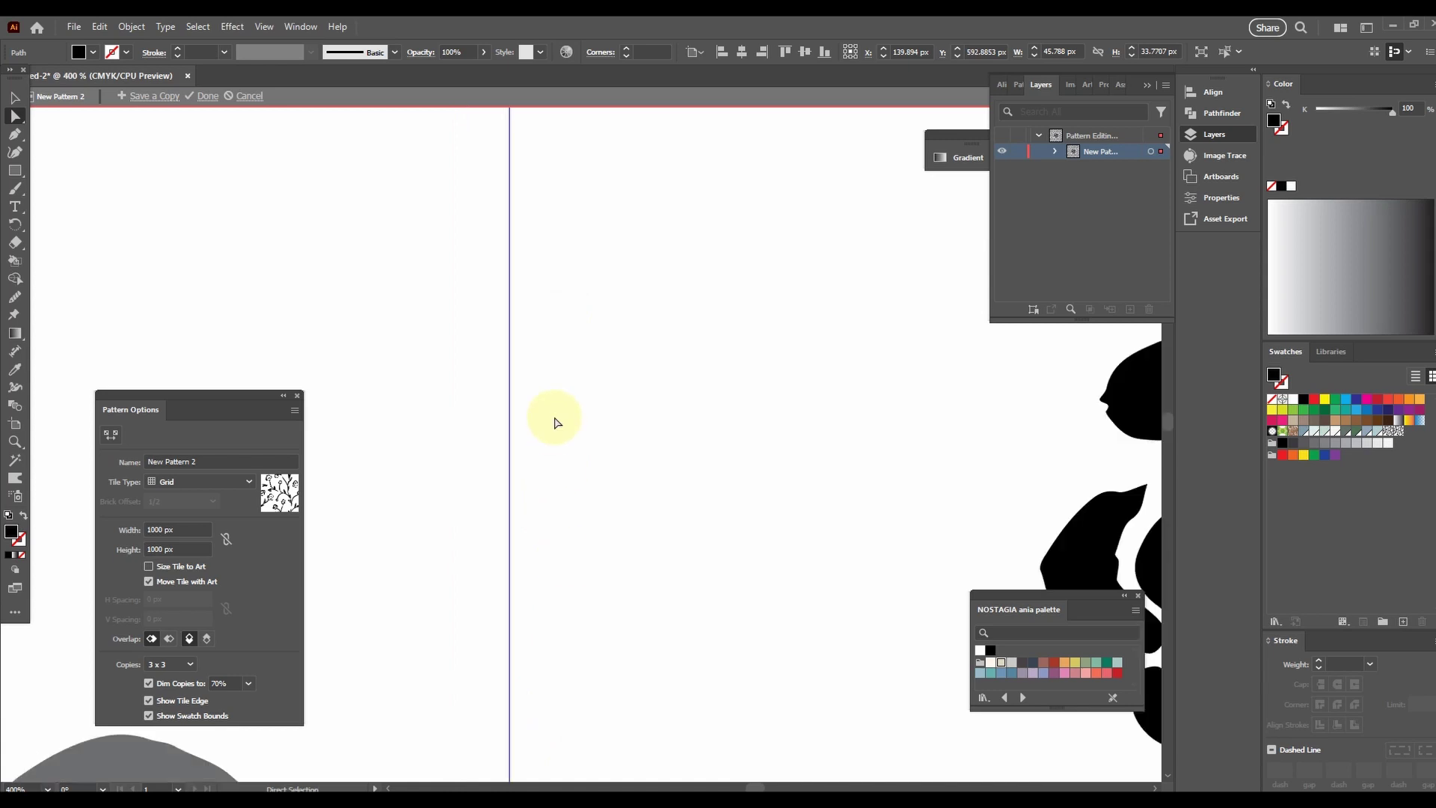
- Move the left anchor of the first arched petal on the tile's top edge to X 494 px to meet the upper copy's outline
scroll(554, 422, "down", 1)
left_click_drag(561, 317, 577, 769)
left_click_drag(702, 631, 806, 567)
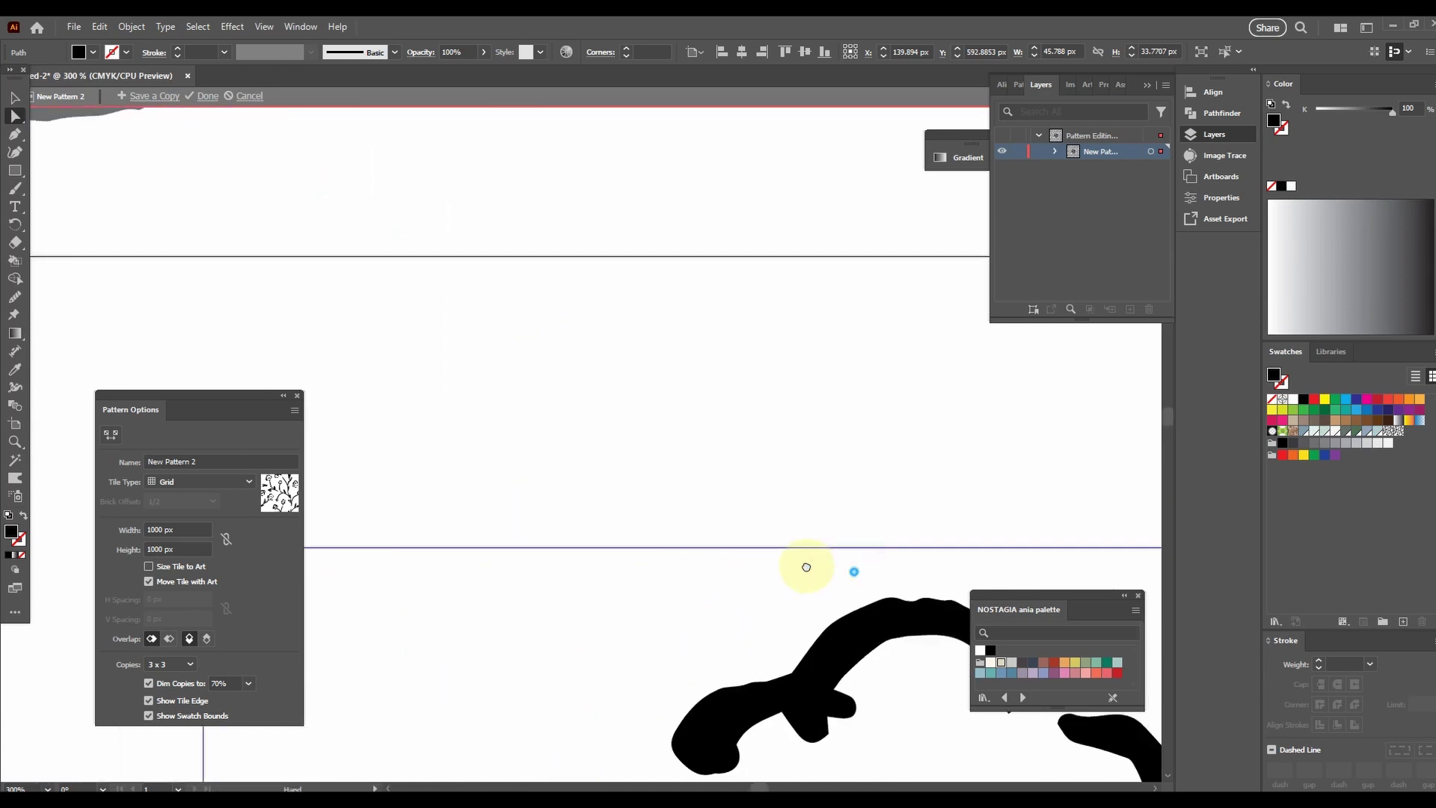
scroll(860, 546, "up", 5)
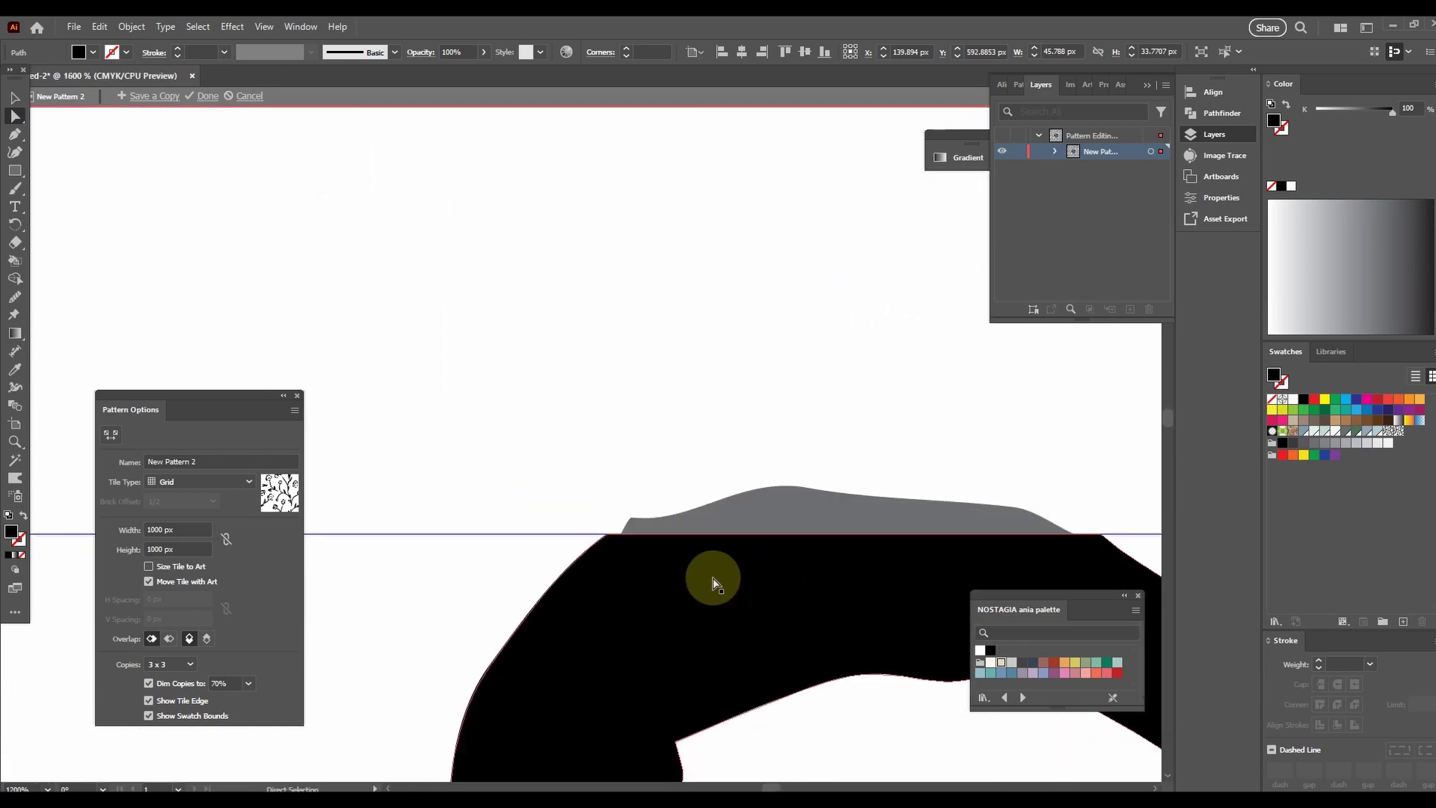
scroll(713, 582, "up", 1)
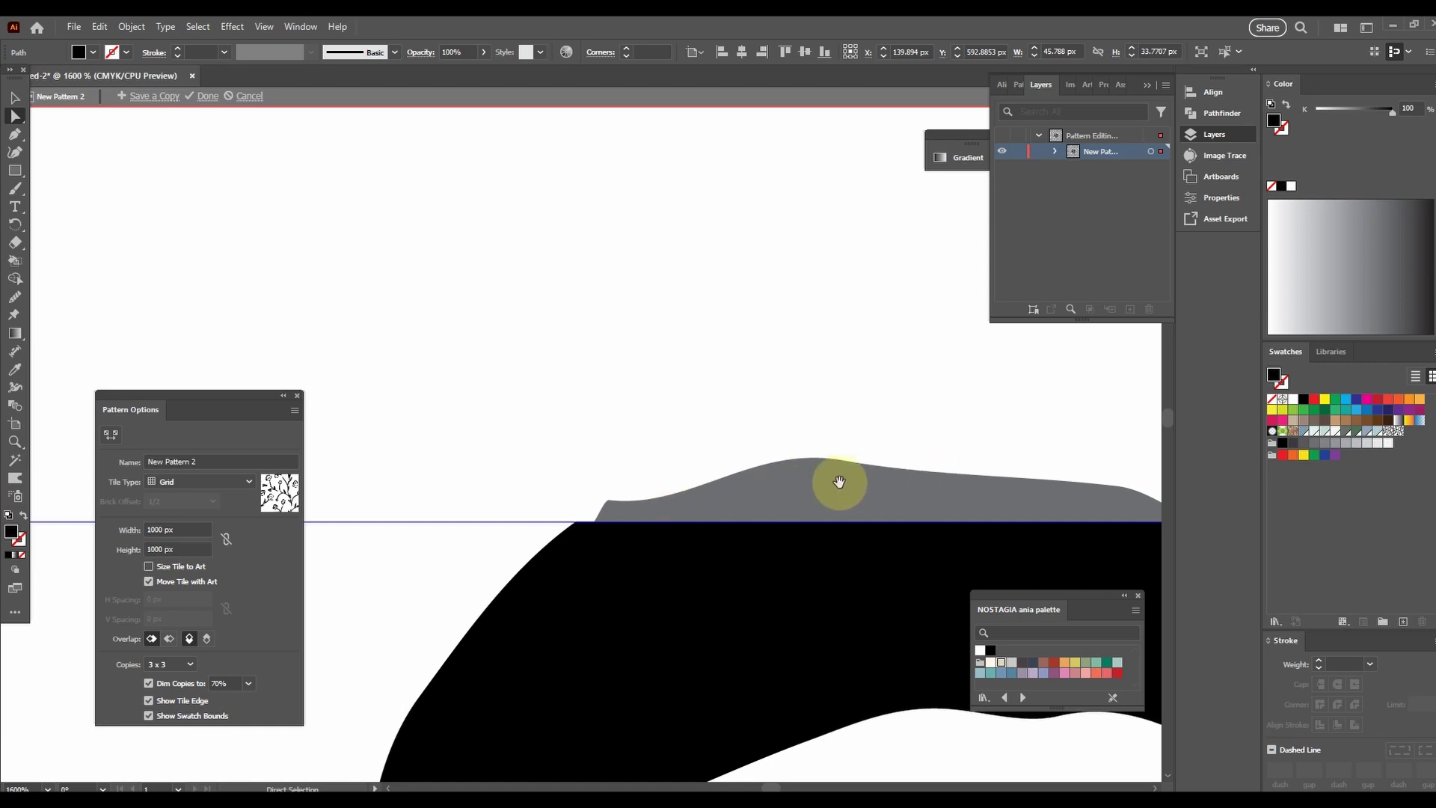
scroll(807, 499, "down", 1)
left_click(790, 485)
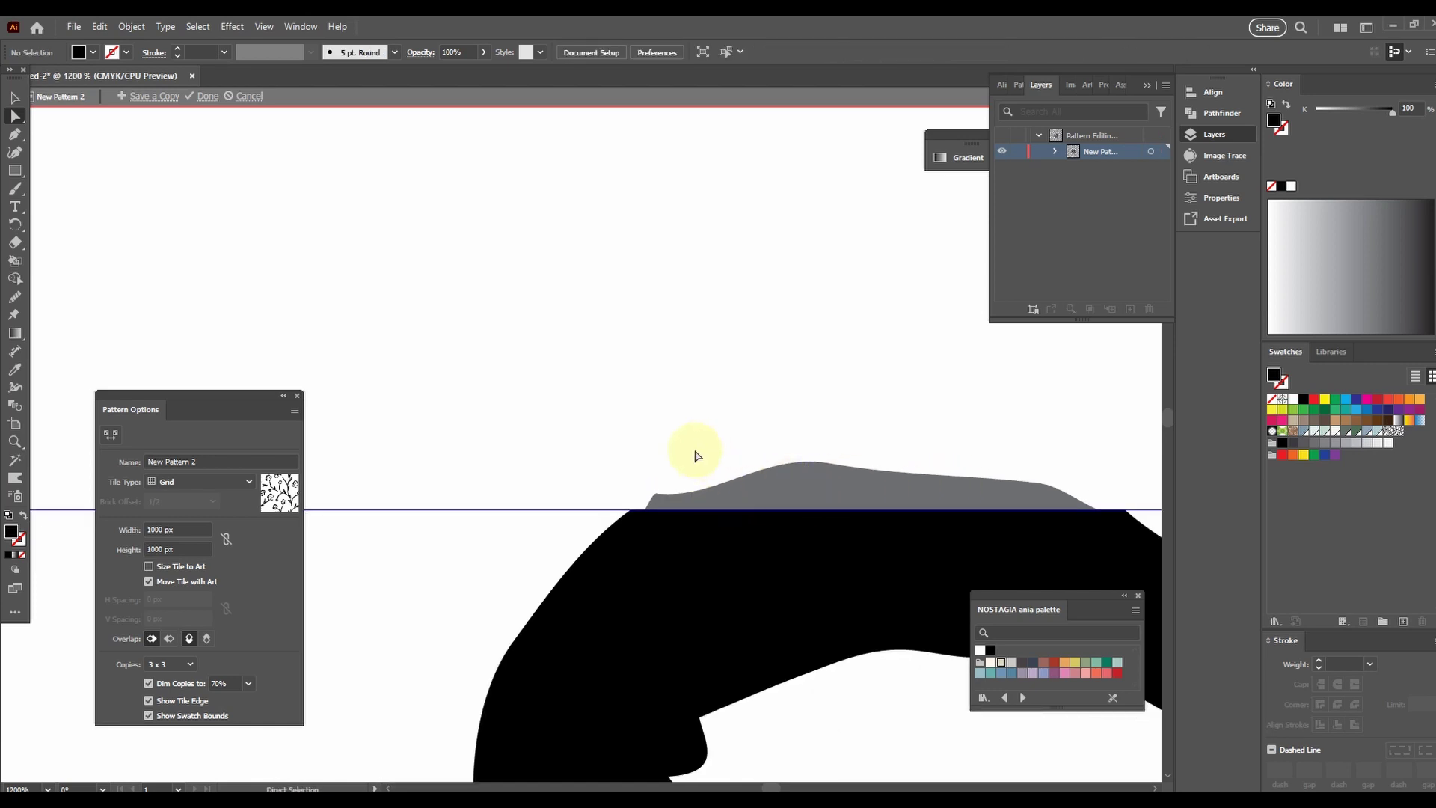
left_click(629, 517)
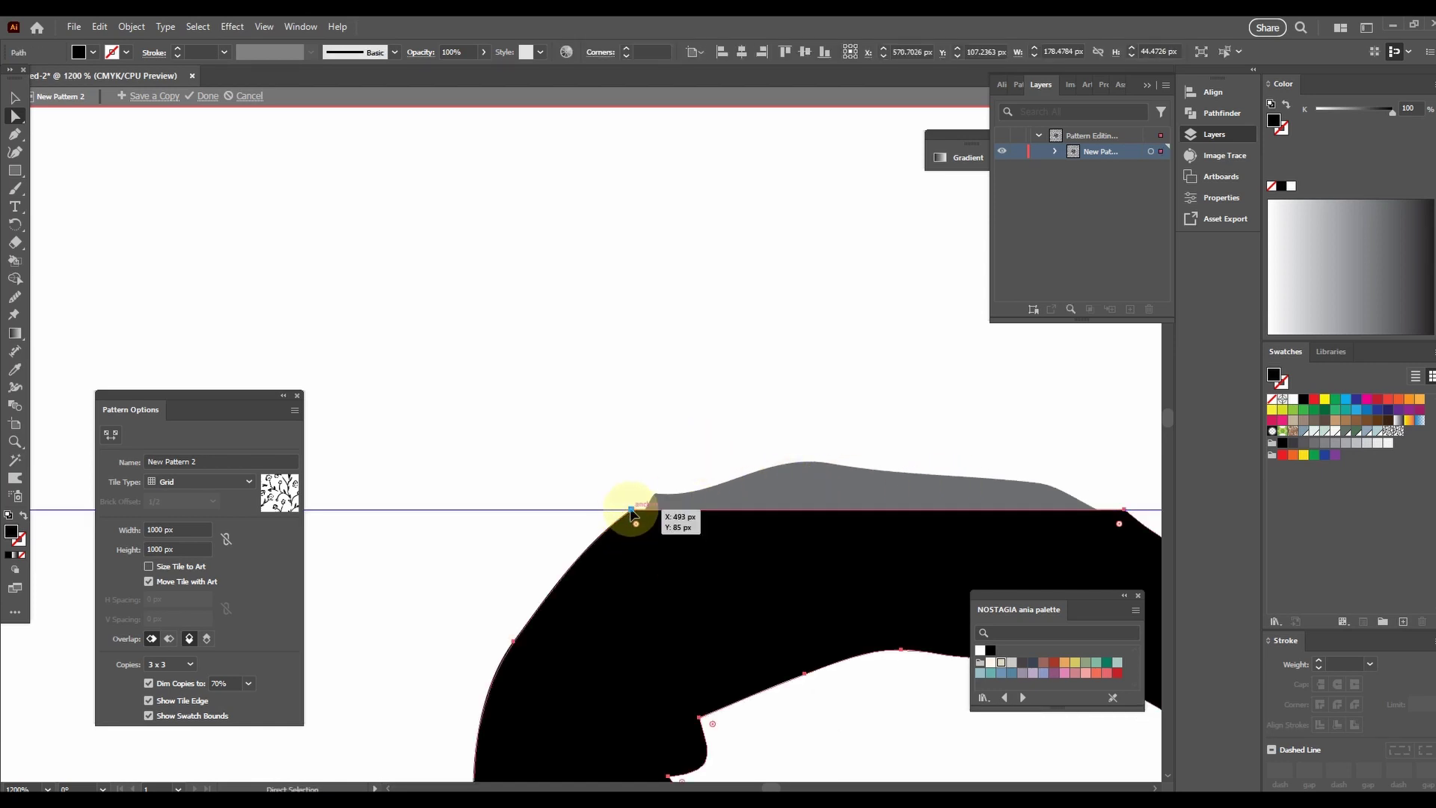
left_click(631, 511)
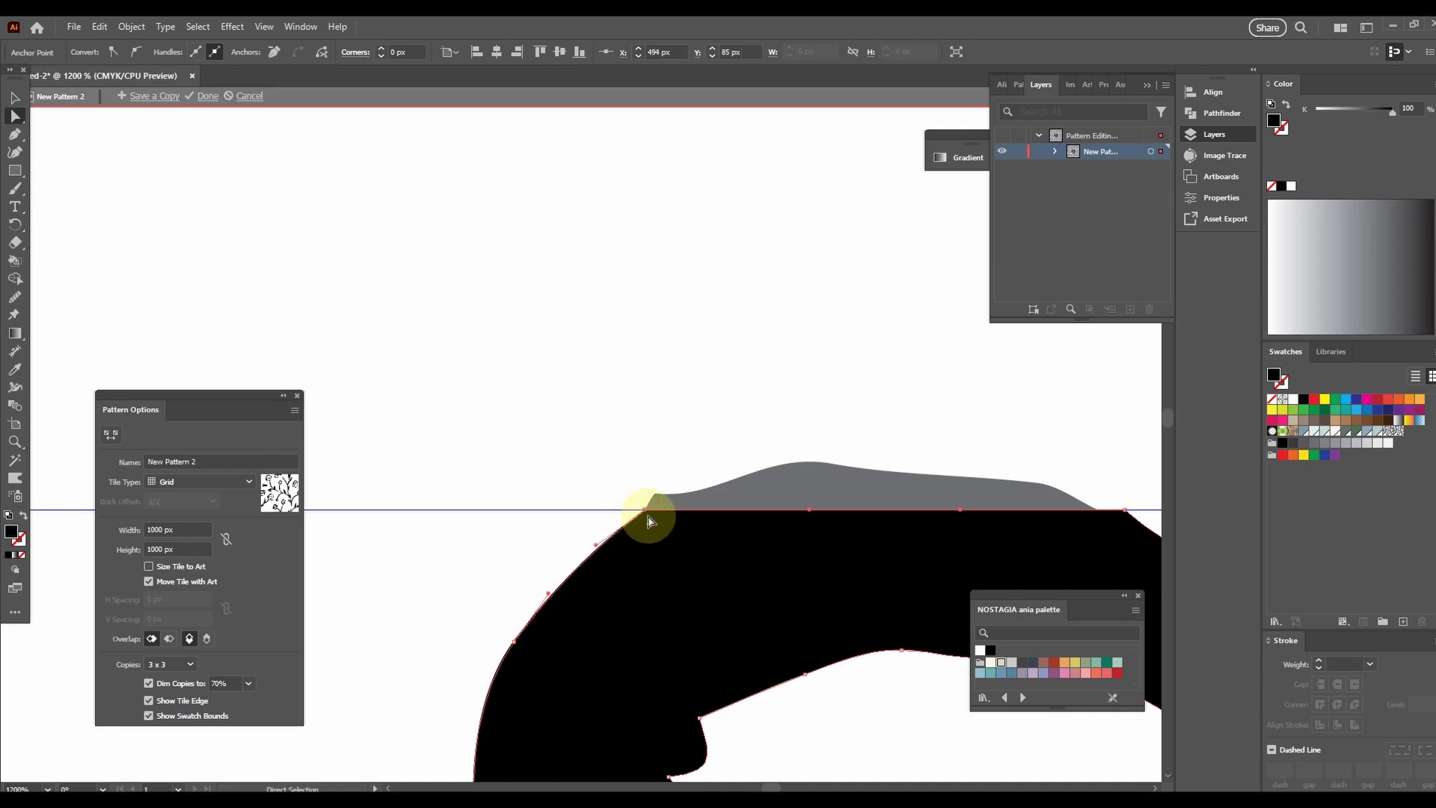
left_click(584, 538)
- Move the first arched petal's right anchor inward along the tile's top edge to meet the upper copy's outline
left_click_drag(830, 548, 490, 528)
left_click(793, 507)
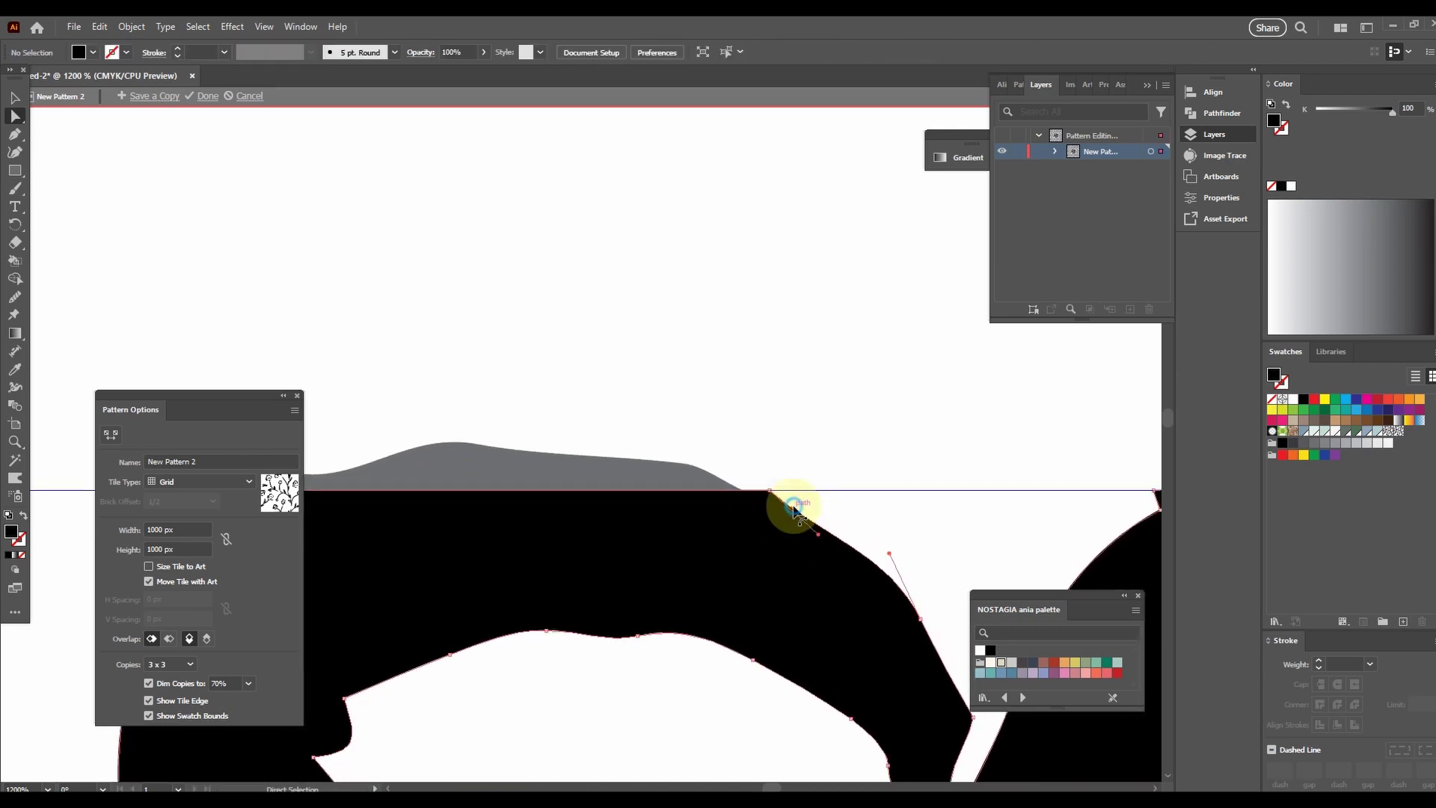
left_click(769, 491)
left_click_drag(769, 492, 742, 494)
left_click(857, 515)
- Move the second arched petal's left anchor along the tile's top edge to where the upper copy's outline begins
left_click_drag(877, 501, 421, 438)
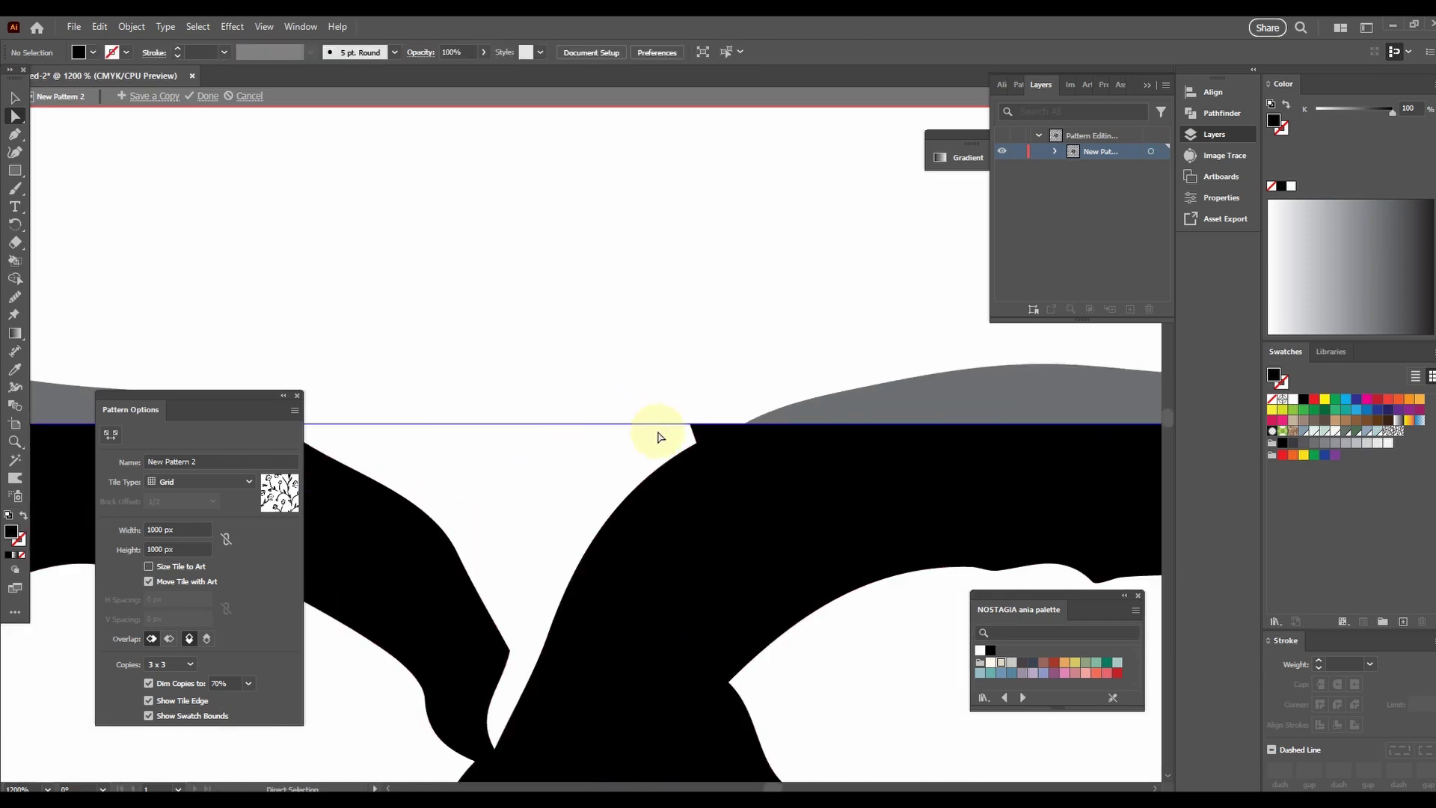
left_click(695, 426)
left_click_drag(693, 429, 751, 431)
left_click(832, 464)
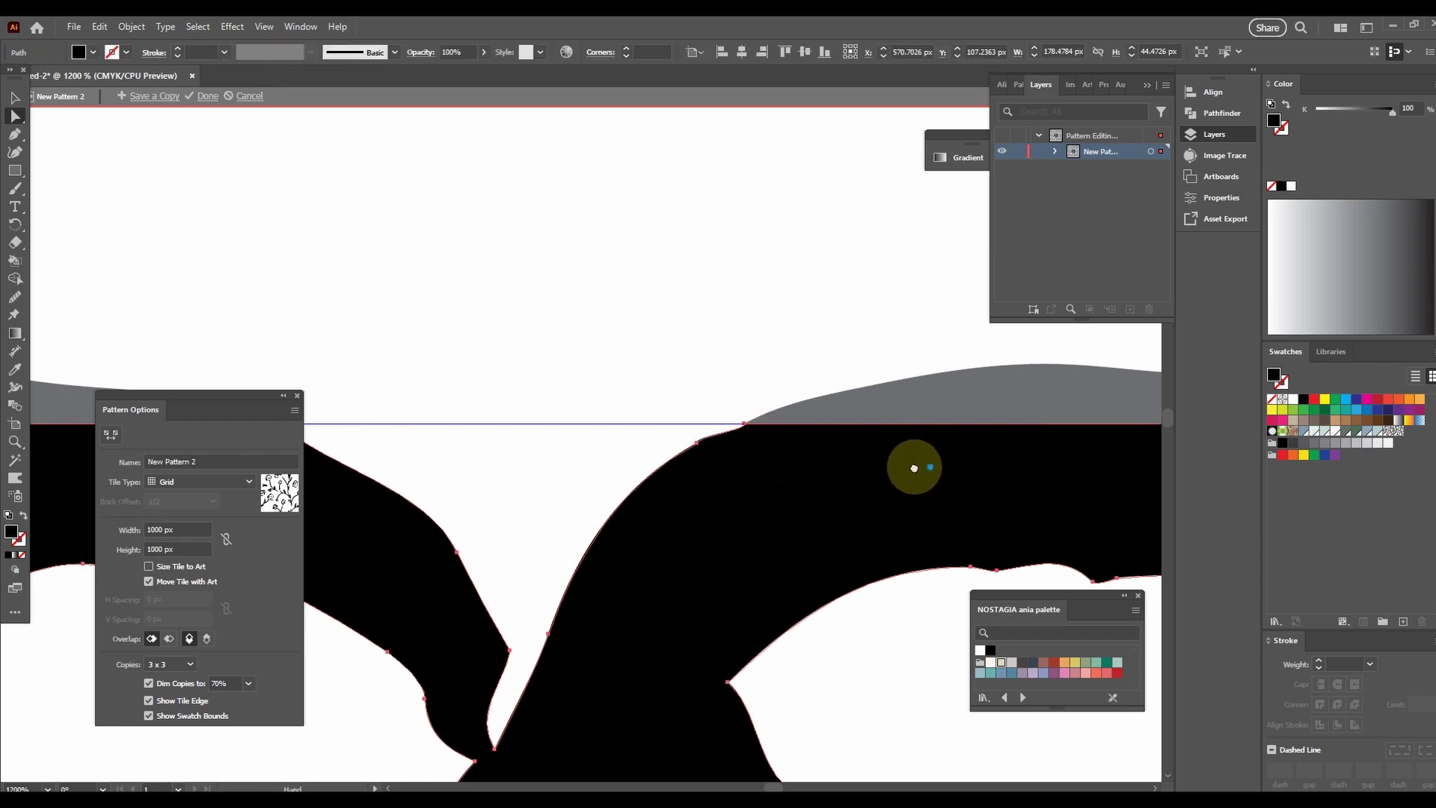
- Move the left anchor of the narrow gap between the joining stems along the top edge to meet the upper copy's outline
left_click_drag(913, 468, 240, 513)
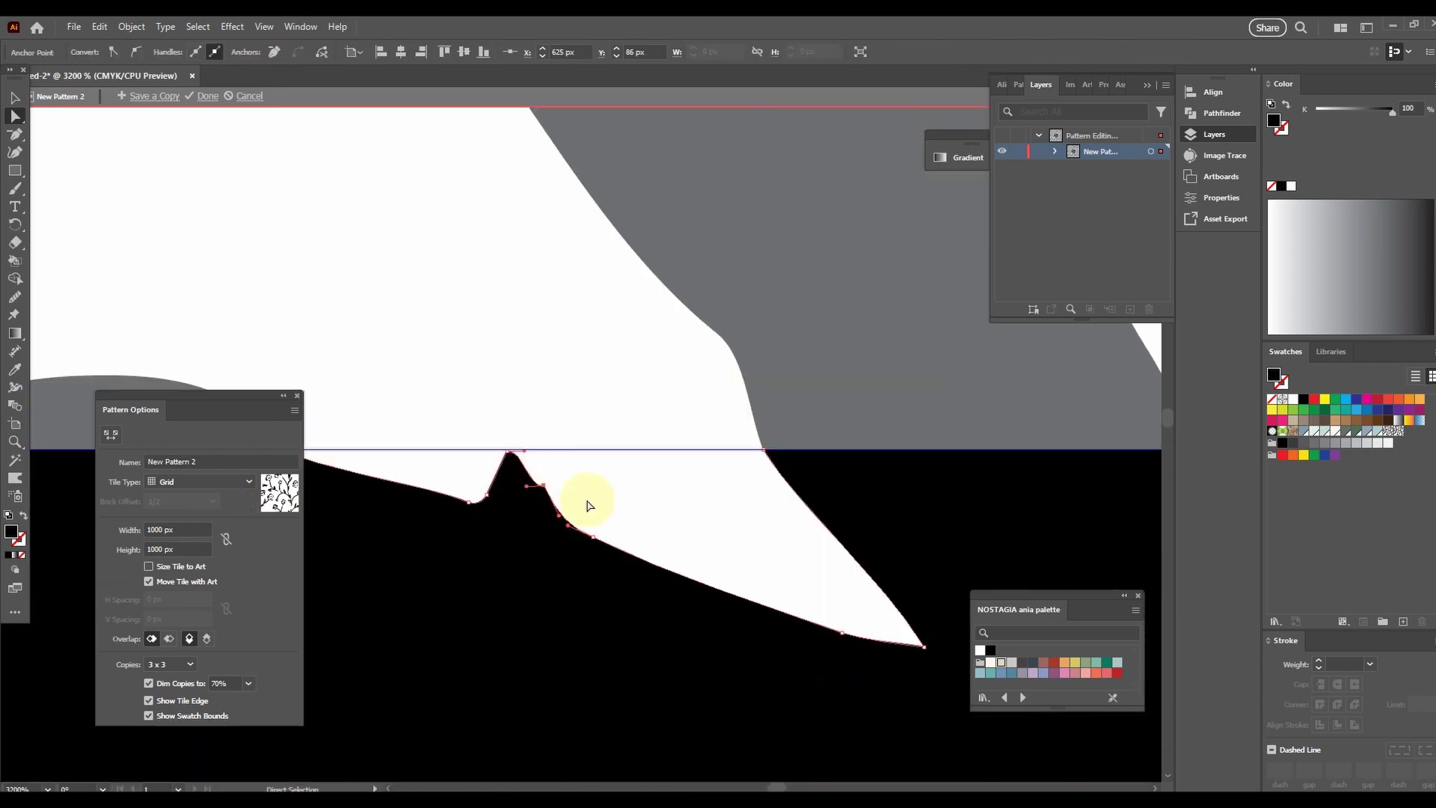
left_click(588, 500)
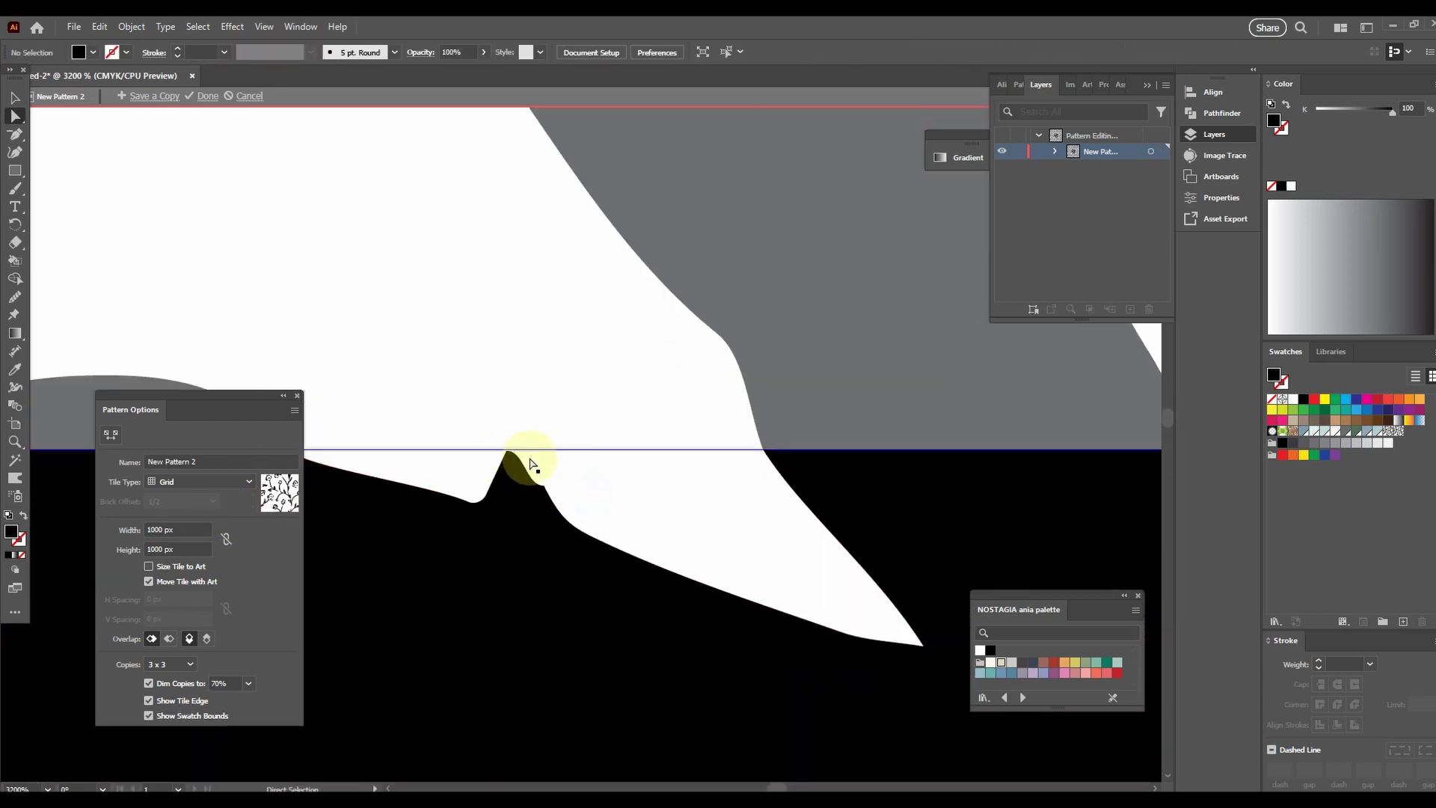
left_click_drag(988, 411, 366, 501)
left_click(628, 561)
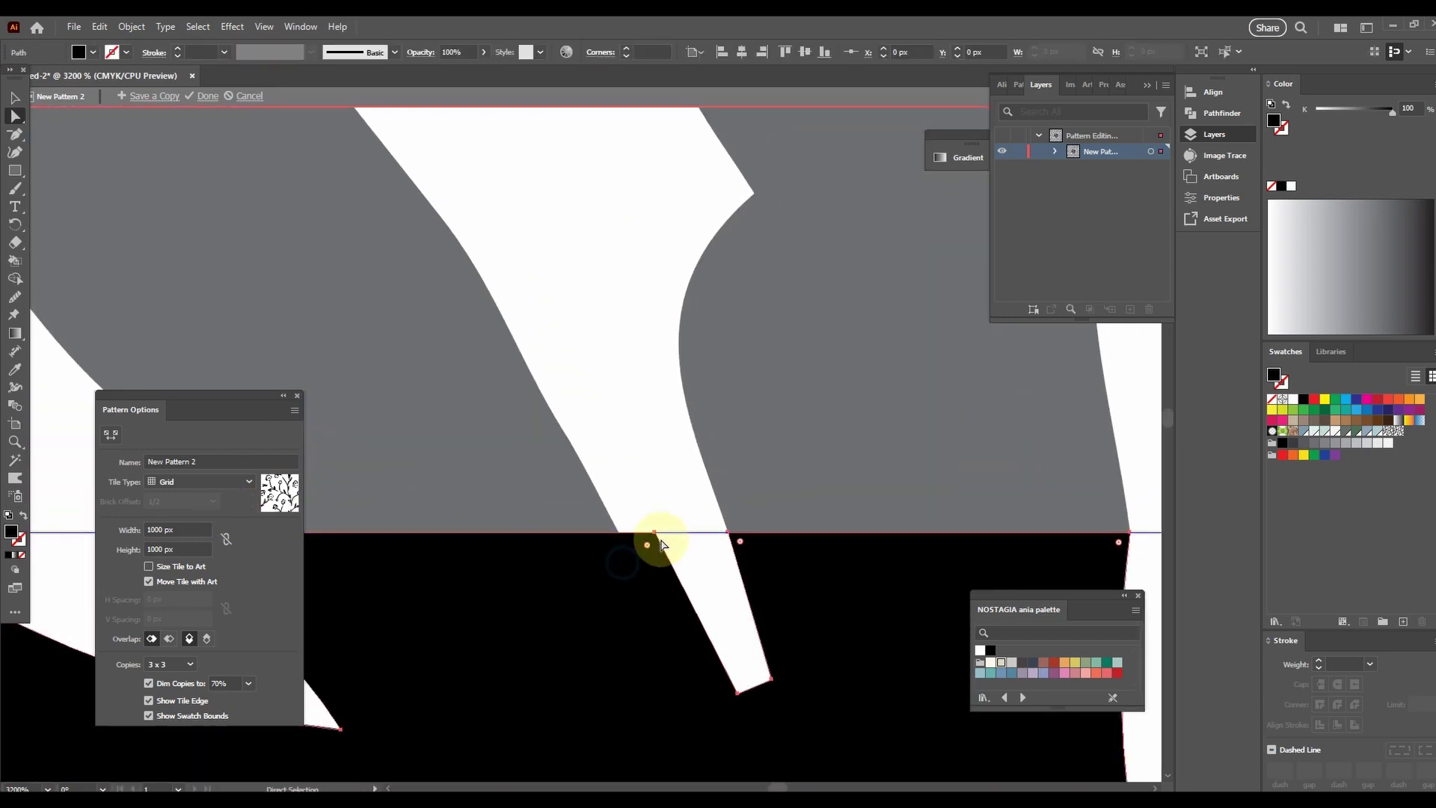
left_click(655, 531)
left_click_drag(649, 537, 630, 540)
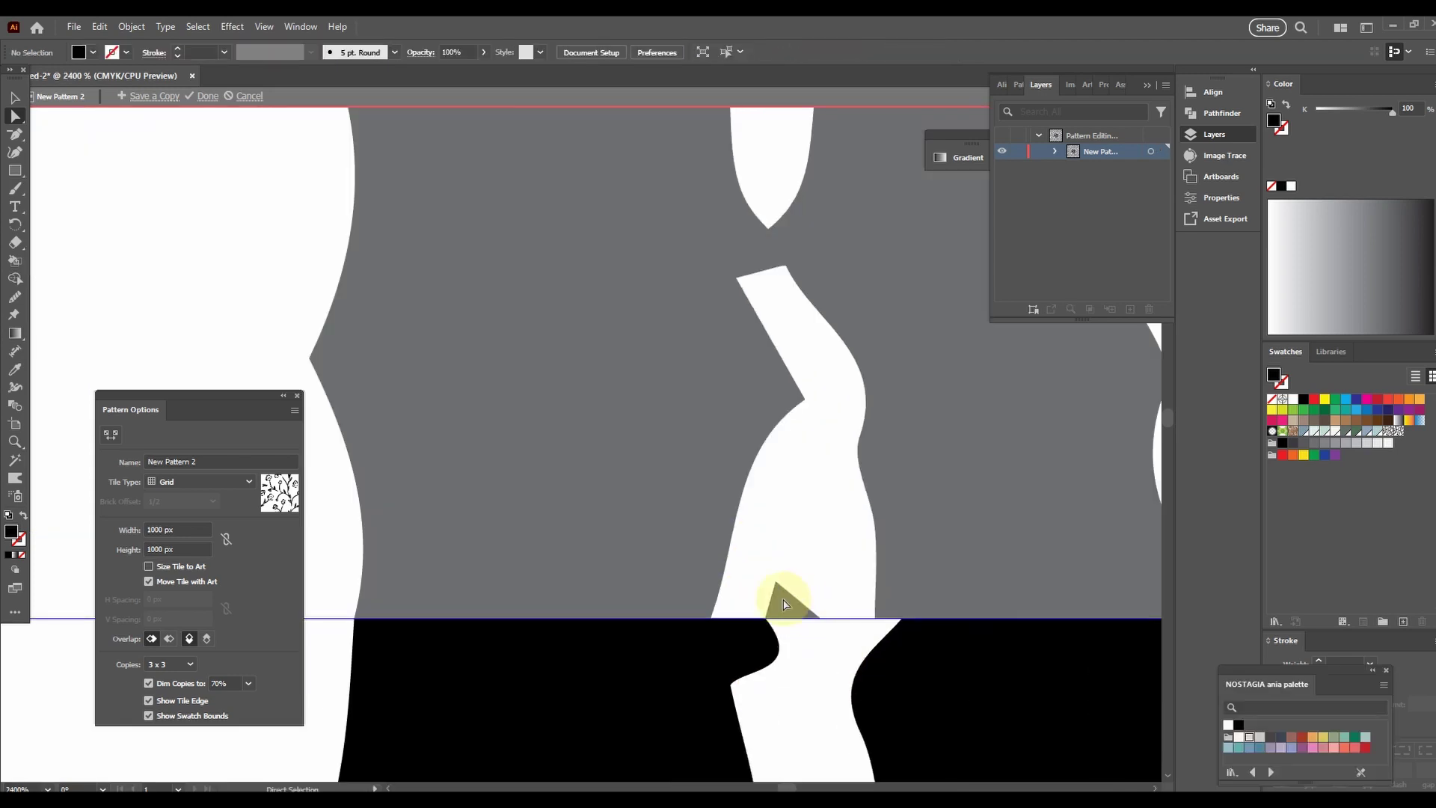
- Align both anchors of the gap between the two leaf blades on the tile's top edge with the upper copy's outlines
left_click(768, 637)
left_click_drag(765, 618, 711, 618)
left_click(818, 651)
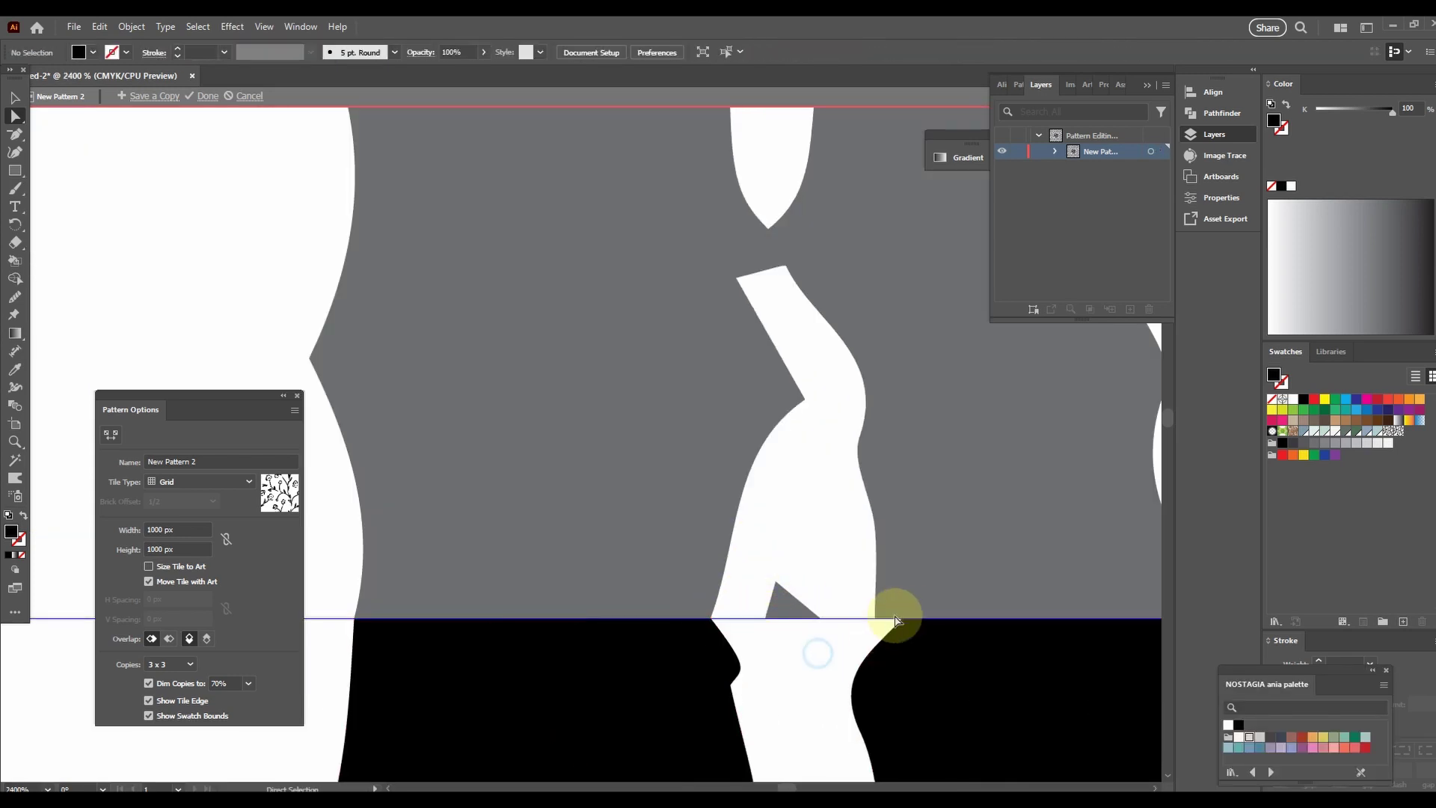
left_click(907, 629)
left_click_drag(901, 618, 875, 619)
left_click(923, 643)
- Align the right leaf blade's outer anchor and the adjoining stem's edge anchor with the upper copy's outlines on the top edge
left_click_drag(967, 613, 632, 616)
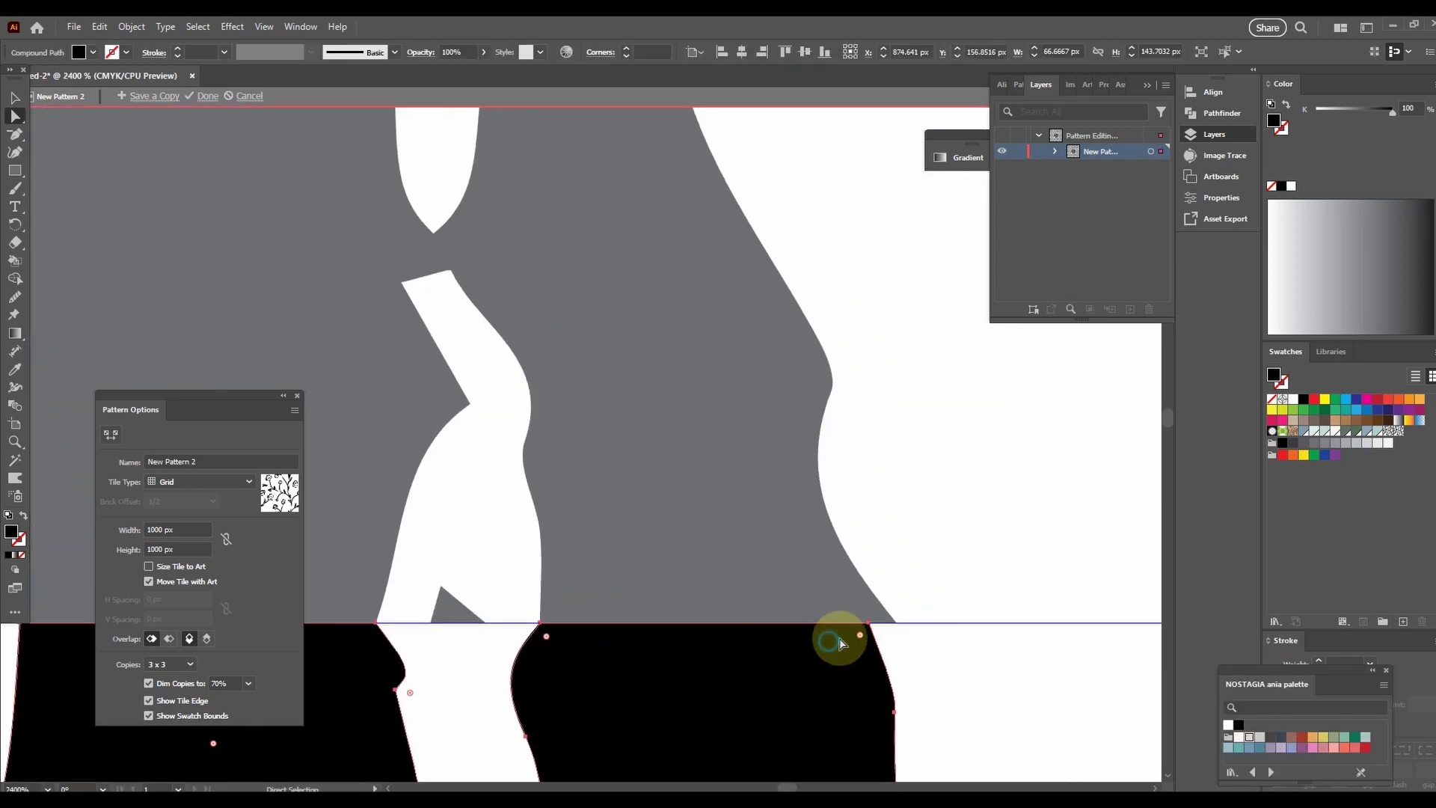
left_click(869, 623)
left_click(940, 633)
scroll(947, 641, "down", 3)
left_click_drag(989, 644, 899, 595)
scroll(959, 652, "up", 2)
left_click(859, 625)
left_click(939, 619)
- Inspect the tile's right boundary from the top corner down to the branch crossing for mismatched outlines
left_click_drag(987, 608, 643, 603)
left_click_drag(1046, 598, 873, 655)
scroll(730, 615, "down", 8)
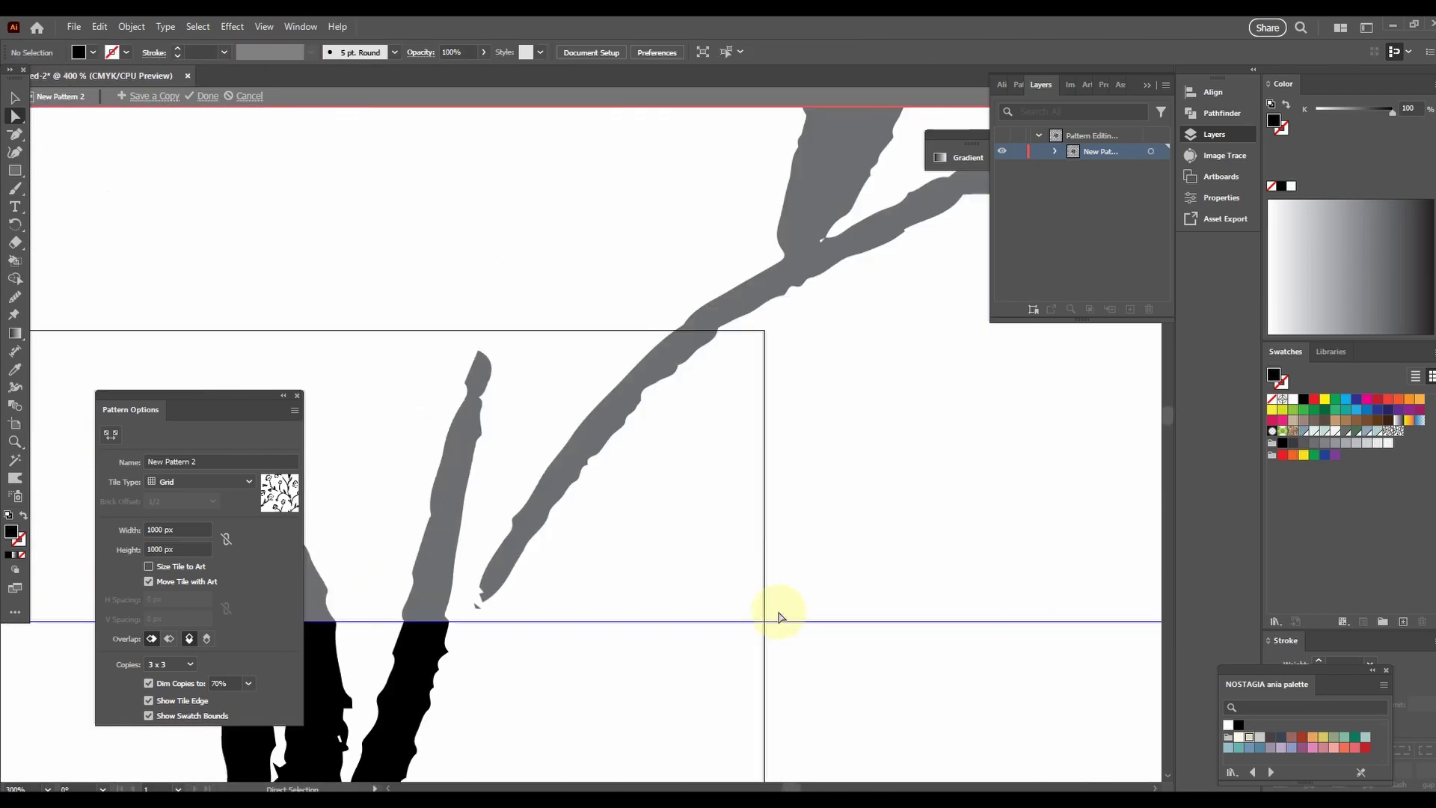
scroll(767, 635, "up", 6)
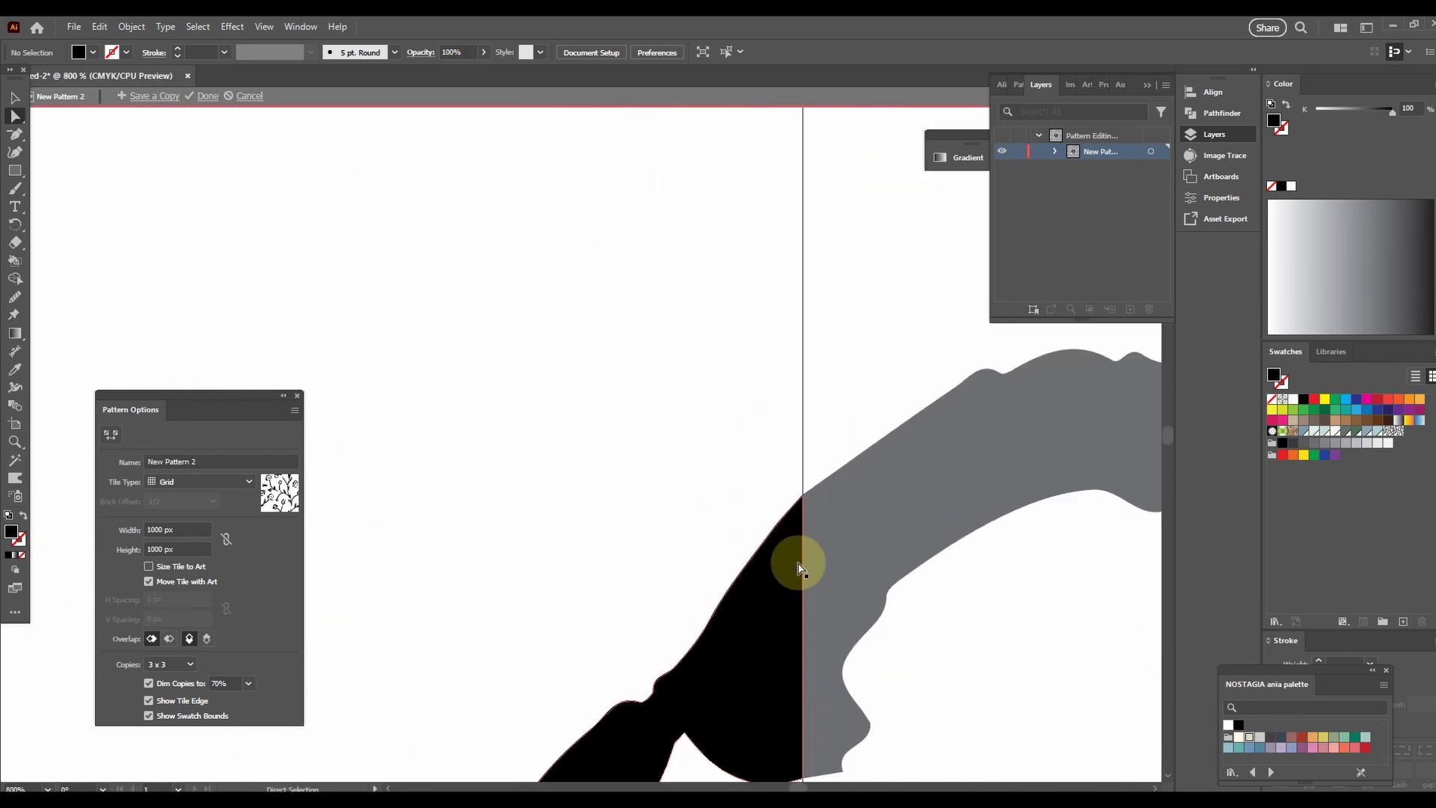
left_click_drag(855, 751, 828, 374)
left_click_drag(763, 741, 647, 145)
left_click_drag(672, 629, 691, 123)
left_click_drag(644, 538, 617, 247)
left_click_drag(651, 612, 652, 247)
left_click_drag(668, 675, 703, 374)
left_click_drag(666, 686, 664, 288)
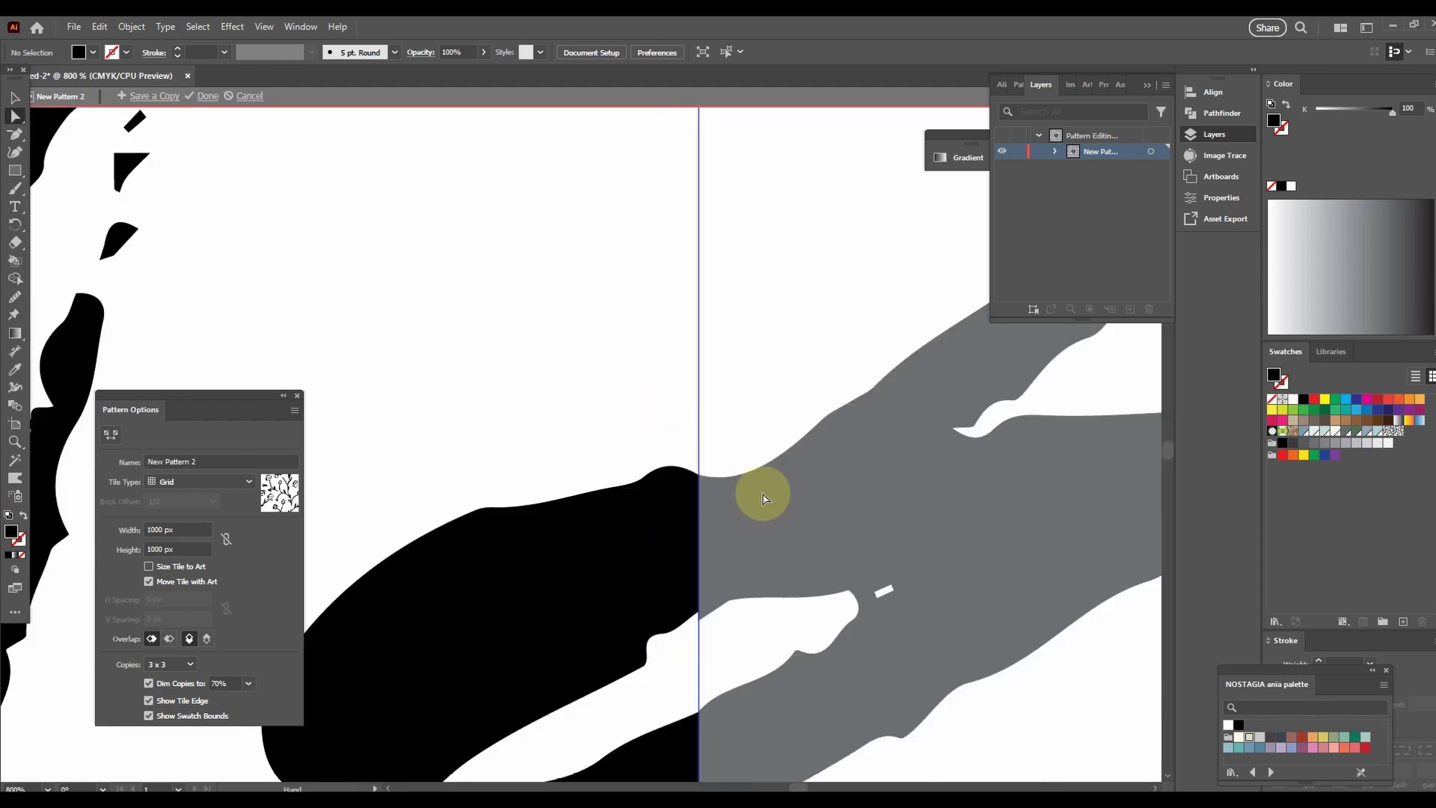
scroll(737, 576, "up", 3)
left_click(590, 660)
left_click_drag(623, 686, 652, 329)
left_click(663, 724)
scroll(673, 649, "down", 3)
- Inspect the tile's bottom boundary from the right corner to the left corner for breaks between neighbouring copies
left_click_drag(640, 605, 785, 463)
left_click_drag(648, 602, 1010, 639)
left_click_drag(599, 645, 1100, 641)
left_click_drag(570, 614, 952, 632)
left_click_drag(437, 648, 899, 646)
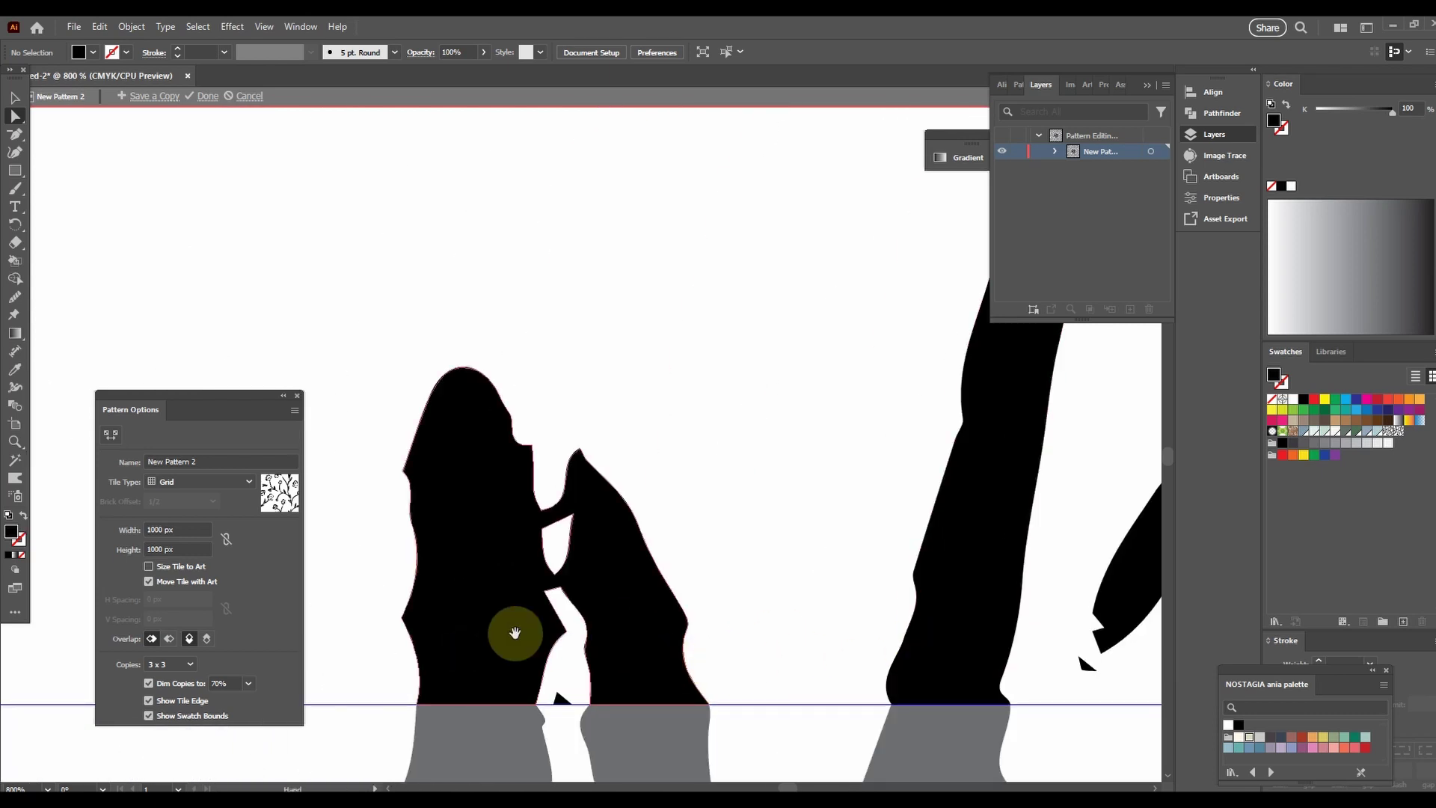
left_click_drag(512, 633, 1263, 622)
left_click_drag(626, 579, 1077, 584)
left_click_drag(682, 573, 1047, 566)
left_click_drag(580, 589, 941, 589)
left_click_drag(615, 602, 1090, 561)
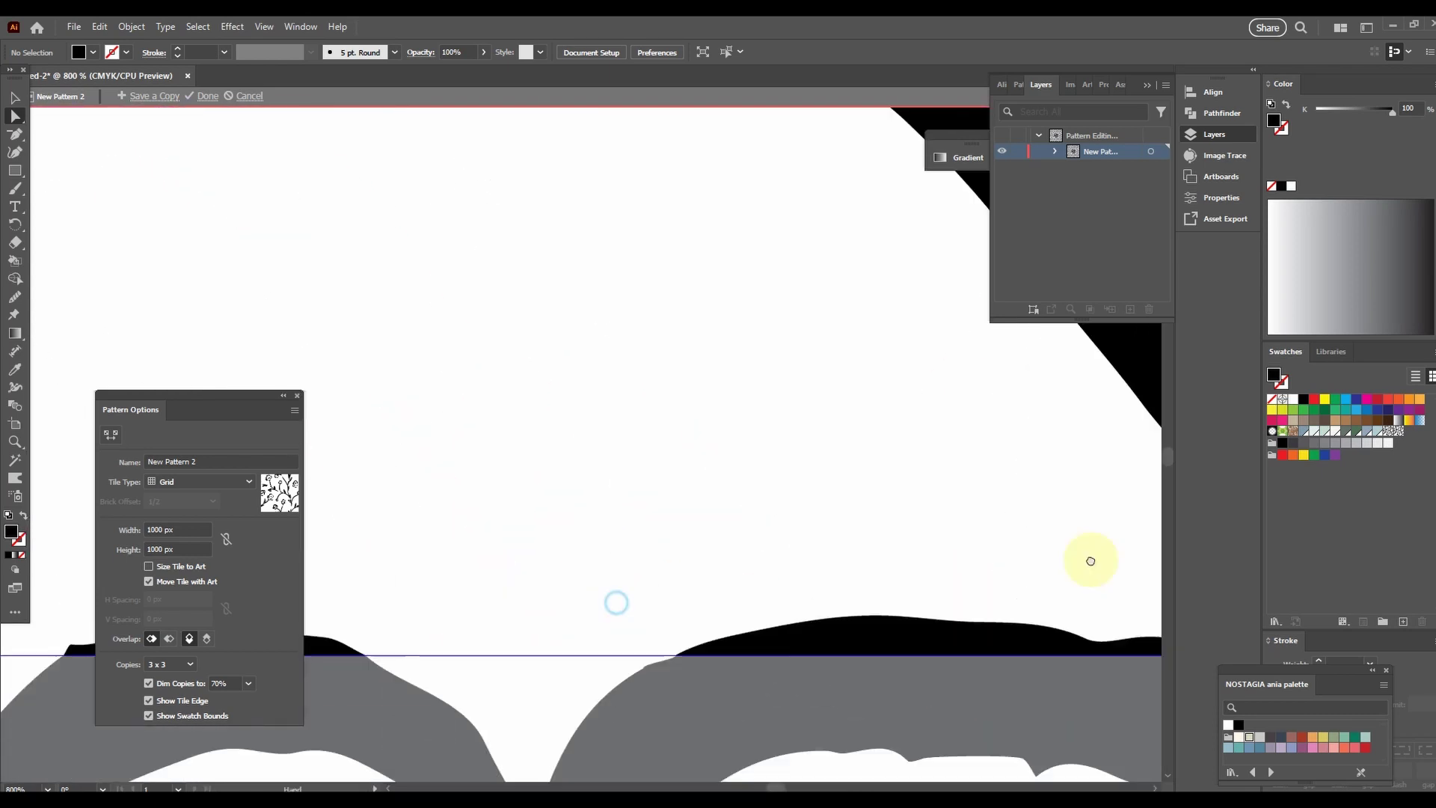
left_click_drag(479, 570, 1144, 566)
left_click_drag(622, 534, 1025, 533)
left_click_drag(565, 519, 972, 543)
left_click_drag(484, 542, 1152, 535)
- Inspect the tile's left boundary from the bottom corner up past the branch and flower for mismatched outlines
scroll(753, 539, "down", 3)
left_click_drag(609, 541, 748, 710)
left_click_drag(519, 249, 510, 417)
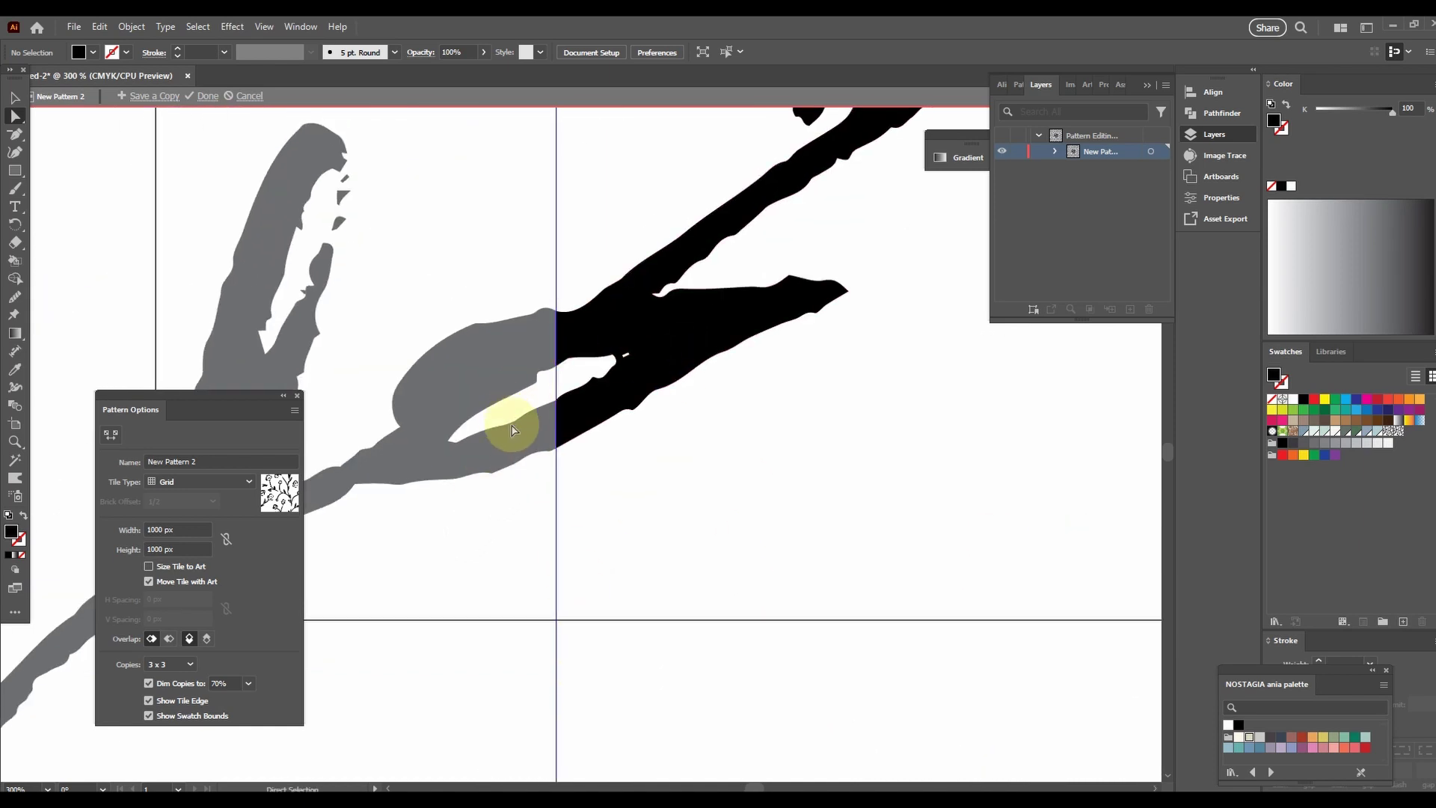
left_click_drag(559, 228, 525, 540)
left_click_drag(468, 259, 495, 515)
left_click_drag(509, 224, 495, 580)
left_click_drag(514, 322, 480, 535)
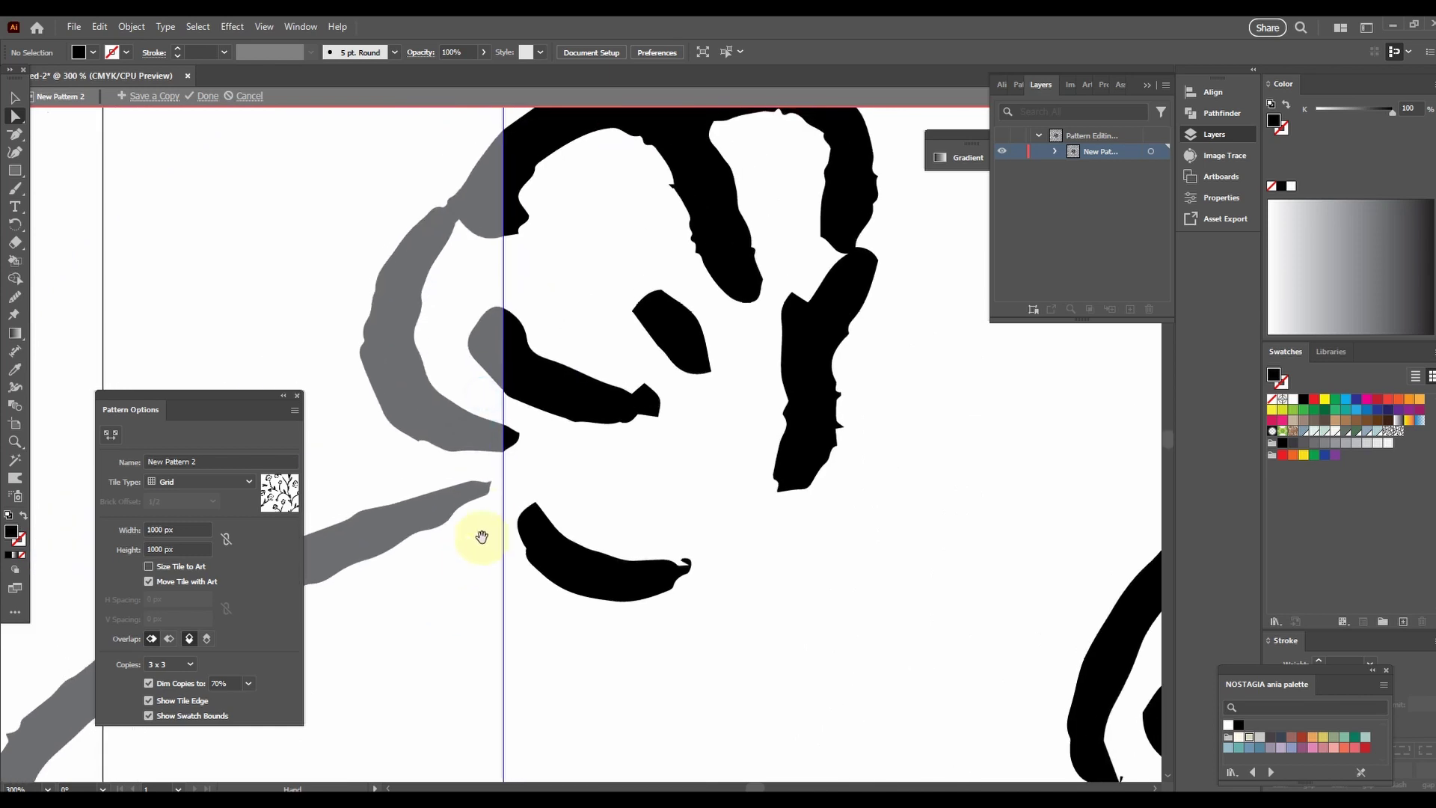
scroll(484, 517, "up", 3)
scroll(486, 436, "down", 1)
left_click_drag(500, 238, 447, 555)
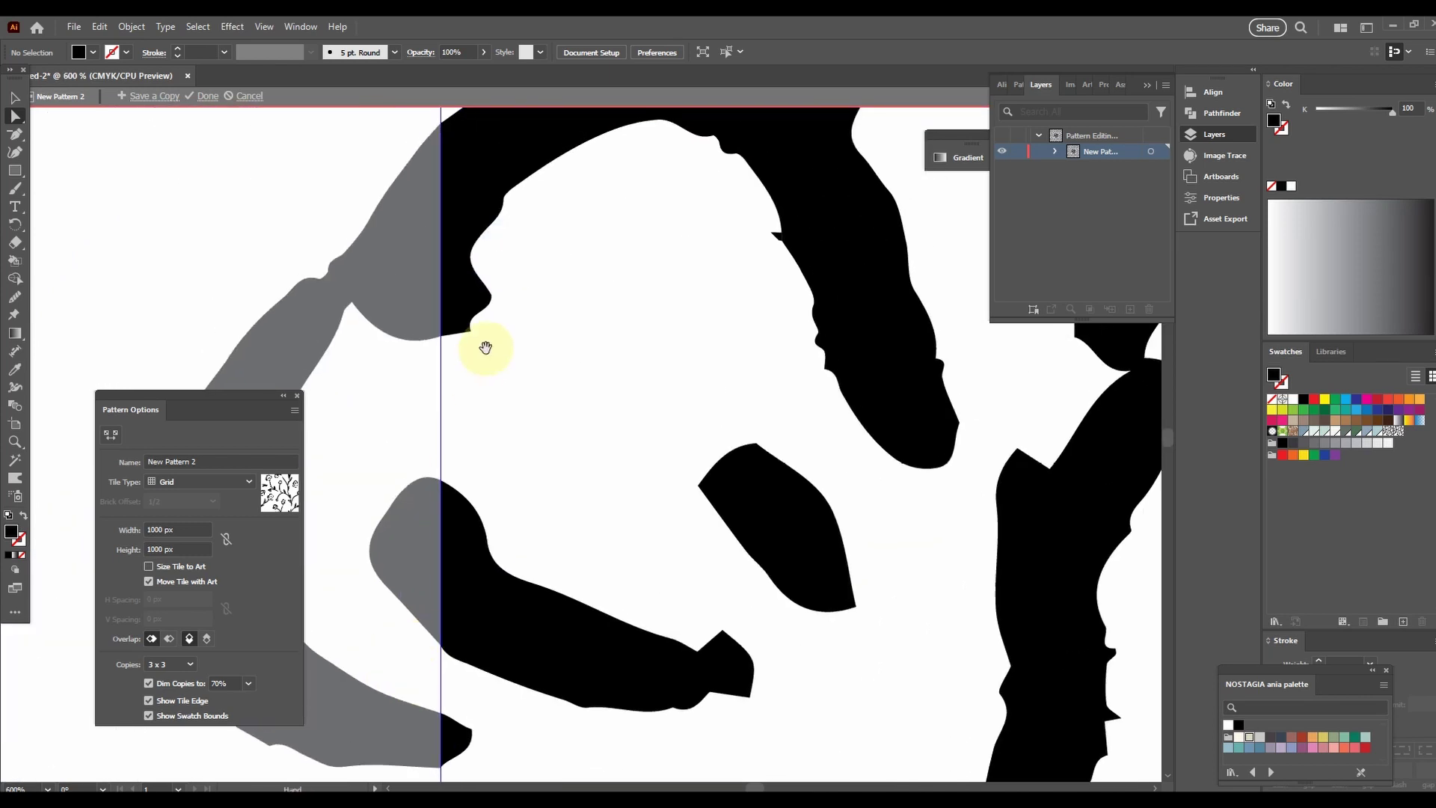
left_click_drag(480, 343, 471, 509)
left_click_drag(519, 368, 512, 720)
left_click_drag(517, 315, 515, 672)
left_click_drag(471, 311, 420, 613)
left_click_drag(420, 317, 404, 580)
left_click_drag(406, 273, 383, 685)
left_click_drag(458, 311, 516, 549)
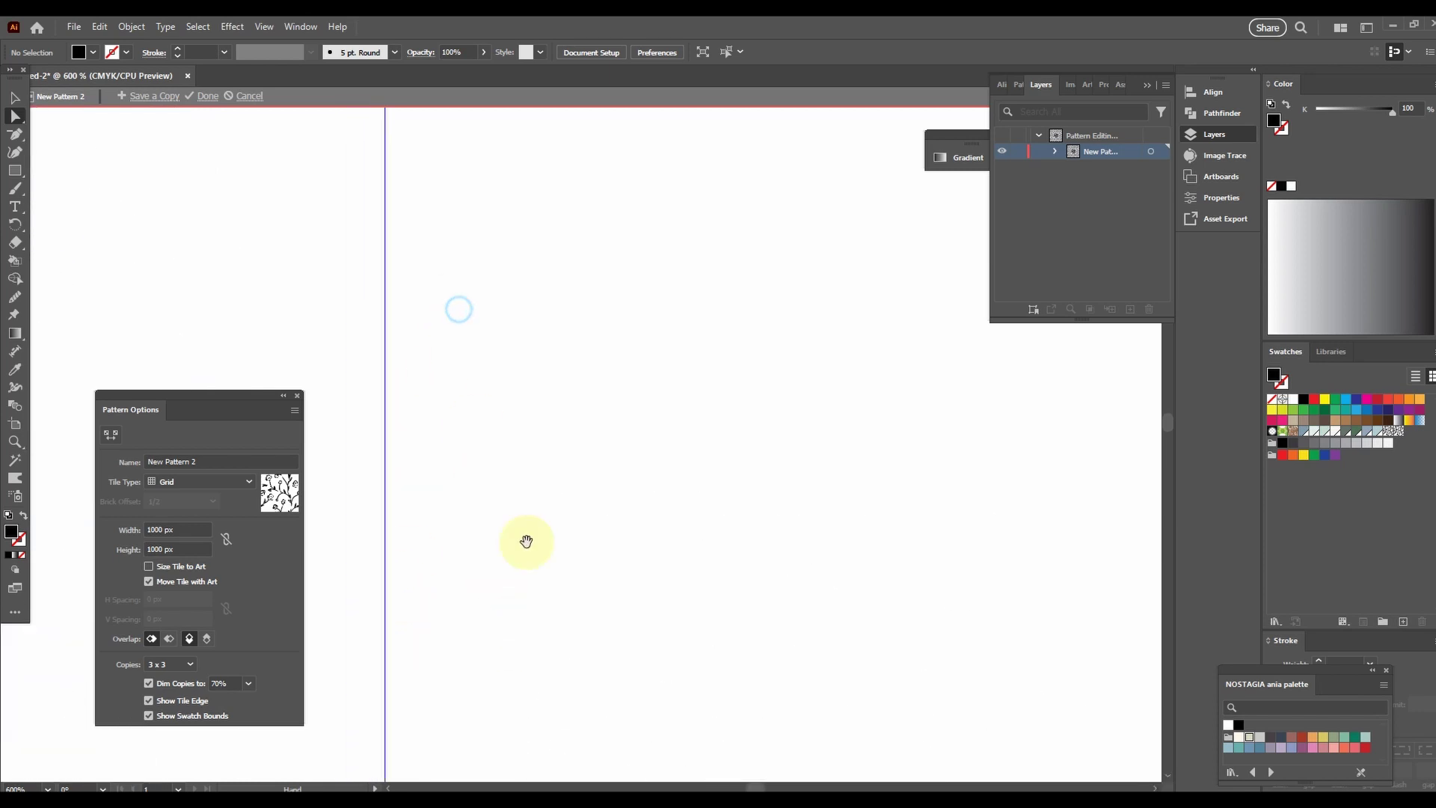
left_click_drag(505, 299, 450, 553)
left_click_drag(414, 257, 420, 479)
- Inspect the tile's top boundary from the left corner across to the right corner for remaining breaks
left_click_drag(662, 478, 534, 484)
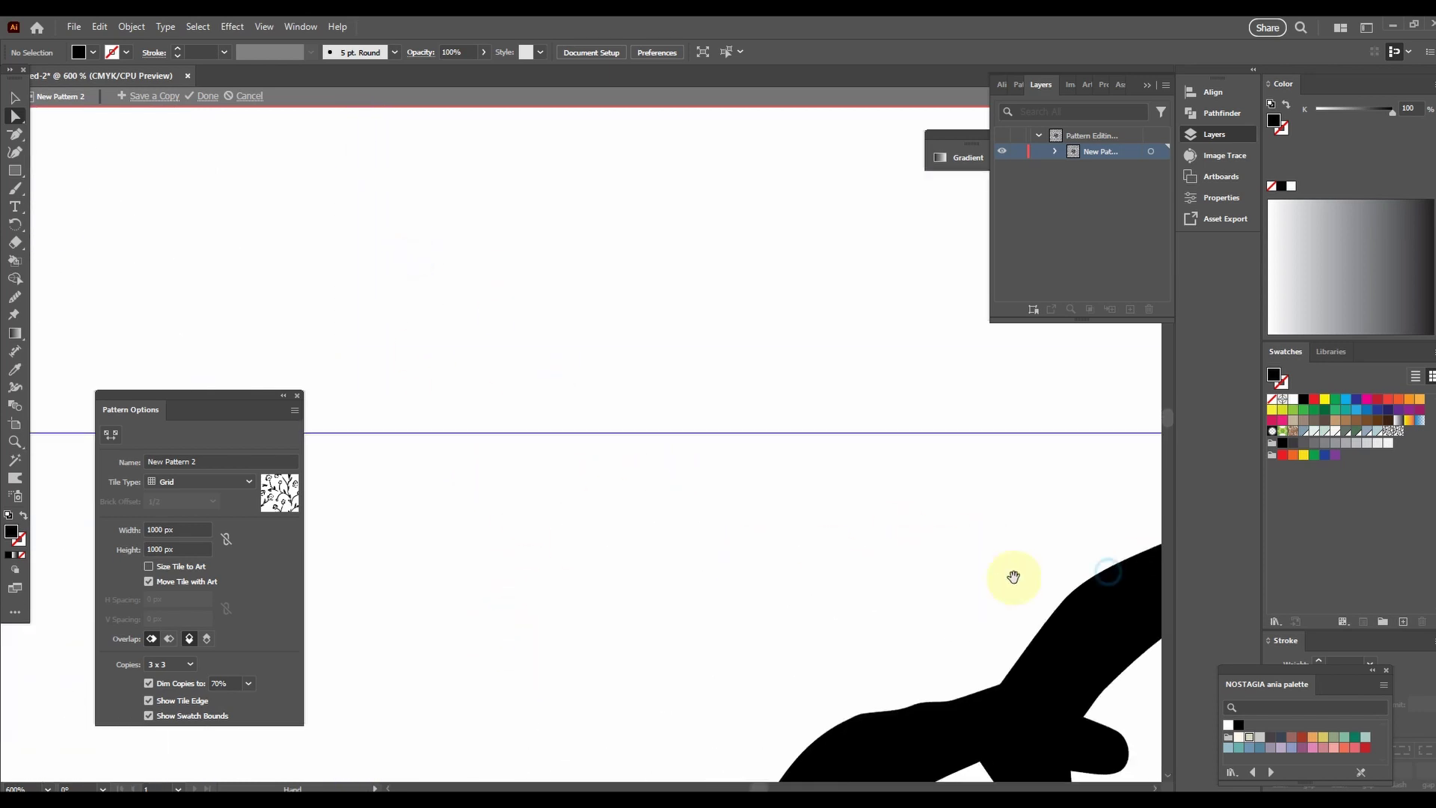
left_click_drag(984, 603, 855, 596)
left_click_drag(1042, 635, 862, 635)
left_click_drag(988, 618, 569, 634)
left_click_drag(1047, 660, 636, 649)
left_click_drag(1000, 647, 803, 653)
left_click_drag(1006, 660, 809, 654)
left_click_drag(1017, 591, 774, 563)
left_click_drag(1035, 619, 842, 442)
- Recheck the tile's right boundary from the top corner down to the bottom corner for remaining breaks
left_click_drag(782, 590, 740, 451)
left_click_drag(731, 557, 711, 426)
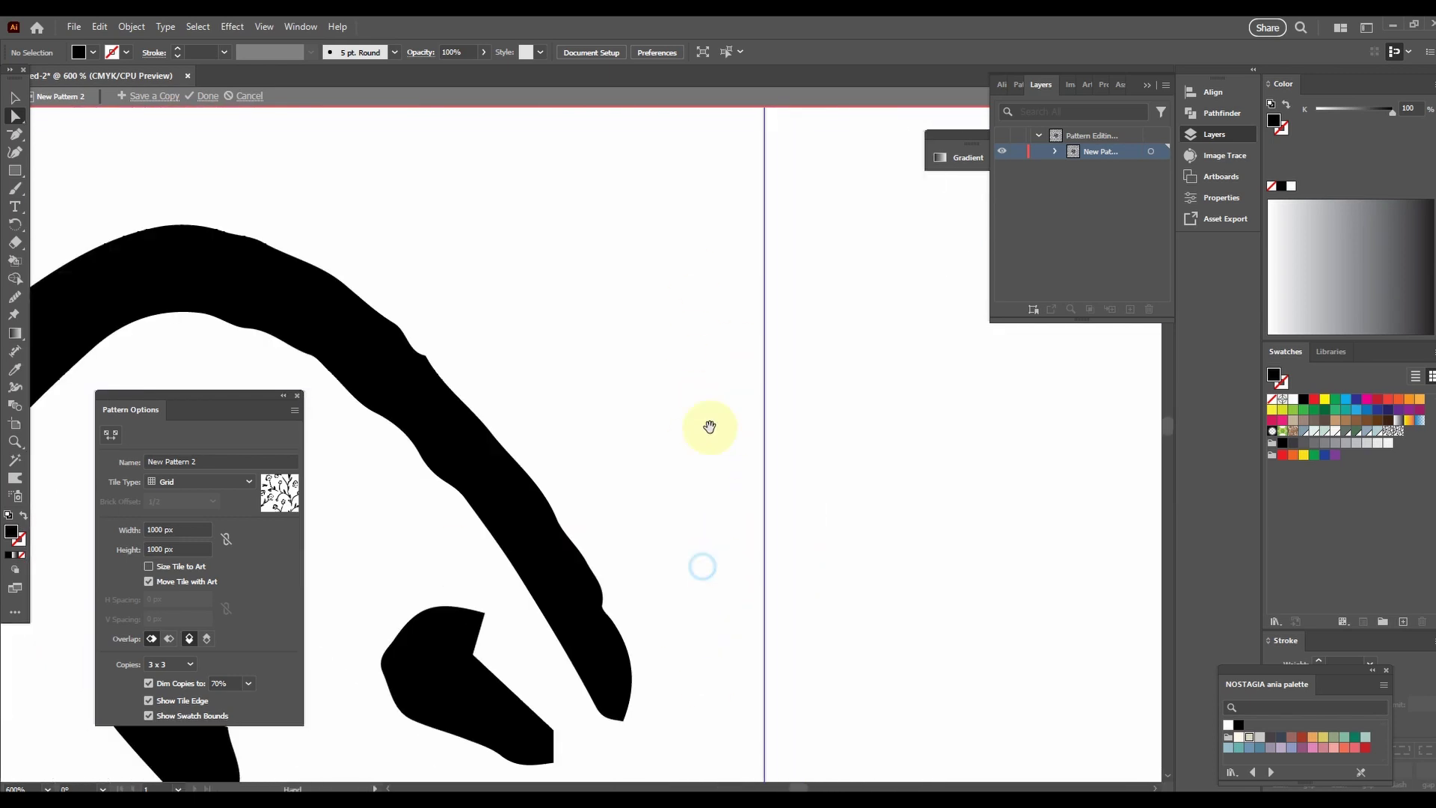
left_click_drag(689, 633, 694, 419)
left_click_drag(702, 682, 699, 401)
left_click_drag(753, 576, 756, 545)
left_click_drag(756, 666, 698, 362)
left_click_drag(686, 596, 673, 407)
left_click_drag(656, 626, 654, 360)
left_click_drag(670, 493, 702, 193)
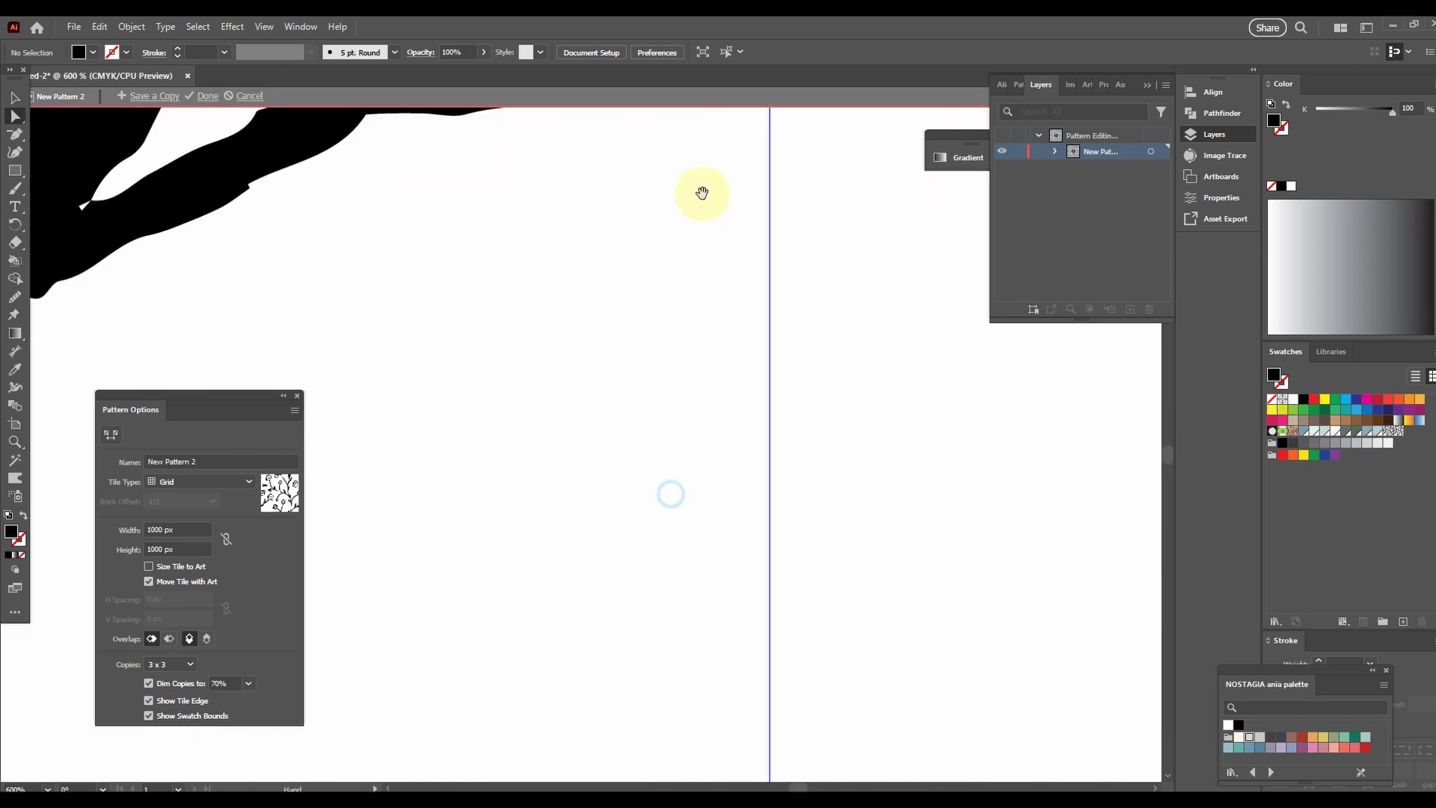
- Examine the leaf blades where they cross the tile's bottom edge and compare them with the repeated copies
left_click_drag(599, 535, 820, 539)
left_click_drag(538, 609, 895, 599)
left_click_drag(642, 598, 1098, 596)
left_click_drag(519, 591, 460, 527)
scroll(801, 635, "up", 1)
scroll(702, 516, "down", 6)
scroll(706, 535, "up", 4)
scroll(708, 537, "up", 5)
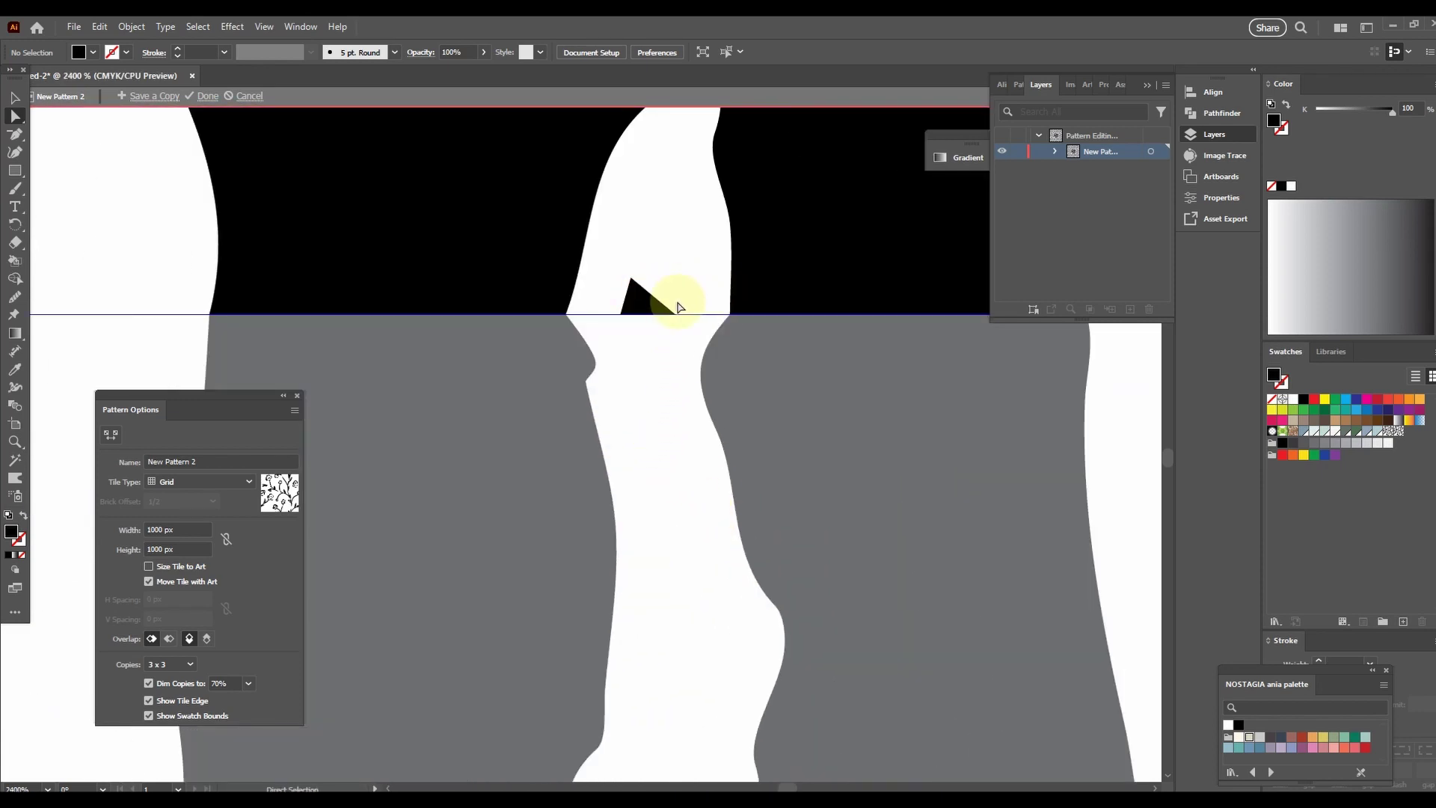
scroll(677, 307, "down", 8)
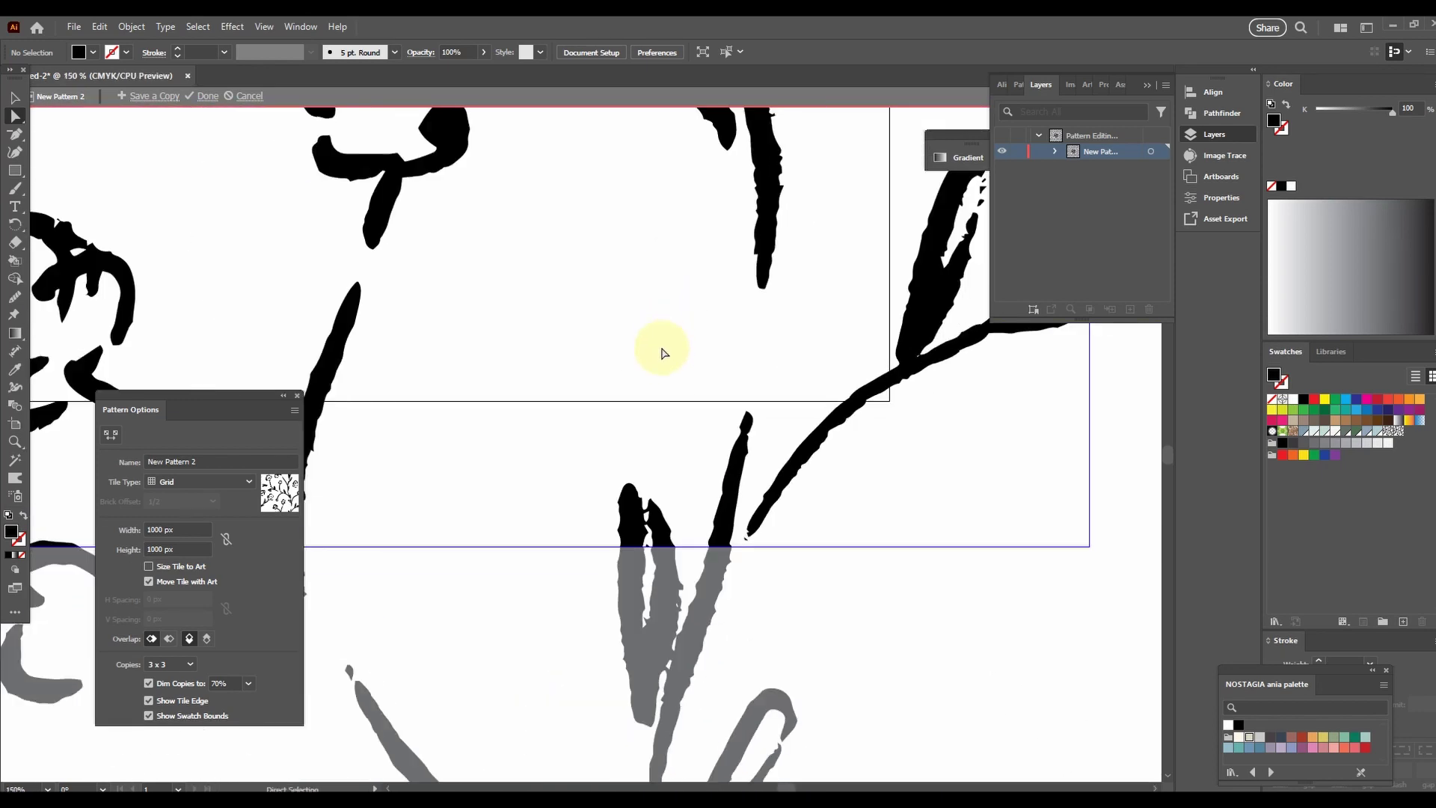
scroll(662, 352, "down", 2)
scroll(681, 374, "up", 5)
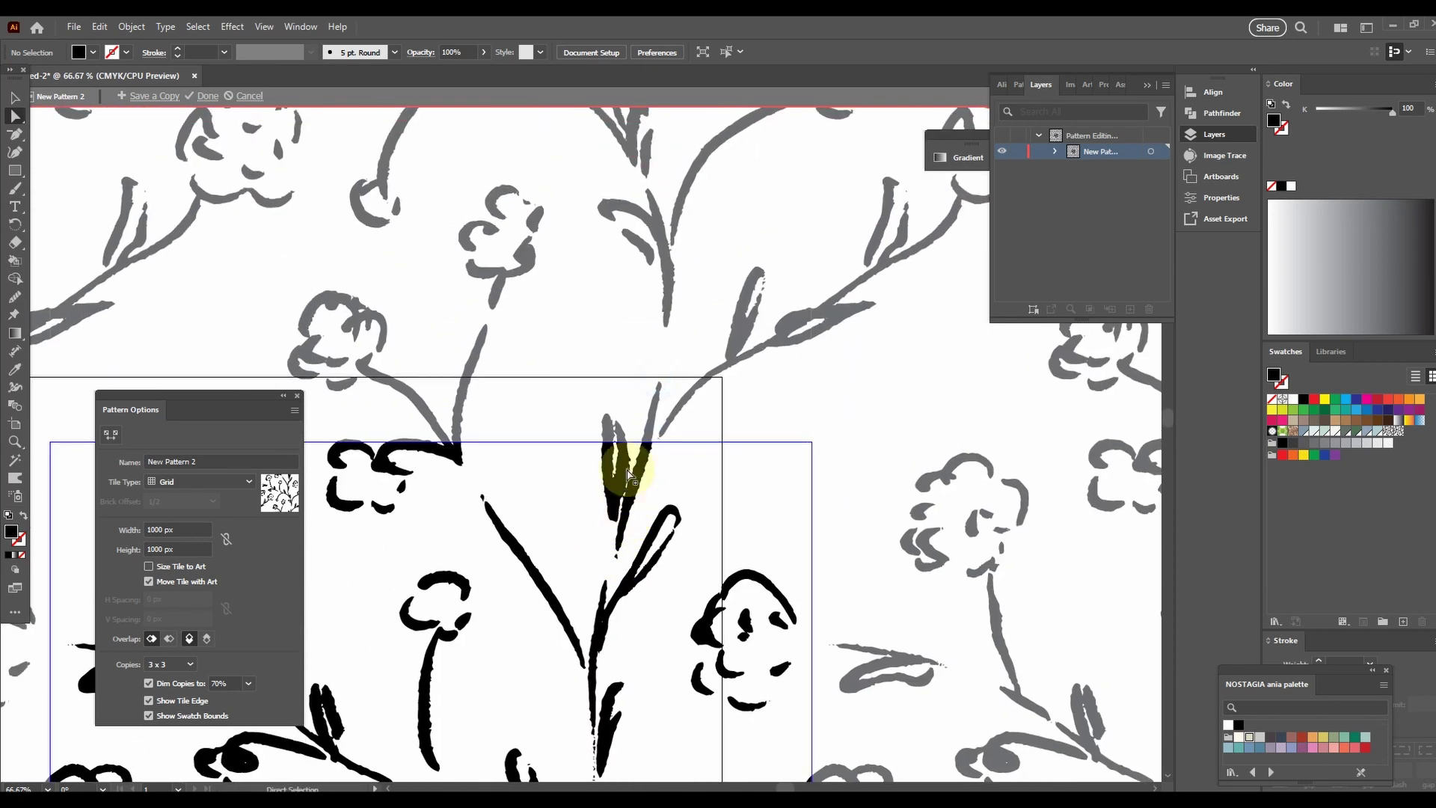
- Delete the stray triangular sliver between the two leaf blades at the tile's bottom edge
scroll(628, 473, "up", 6)
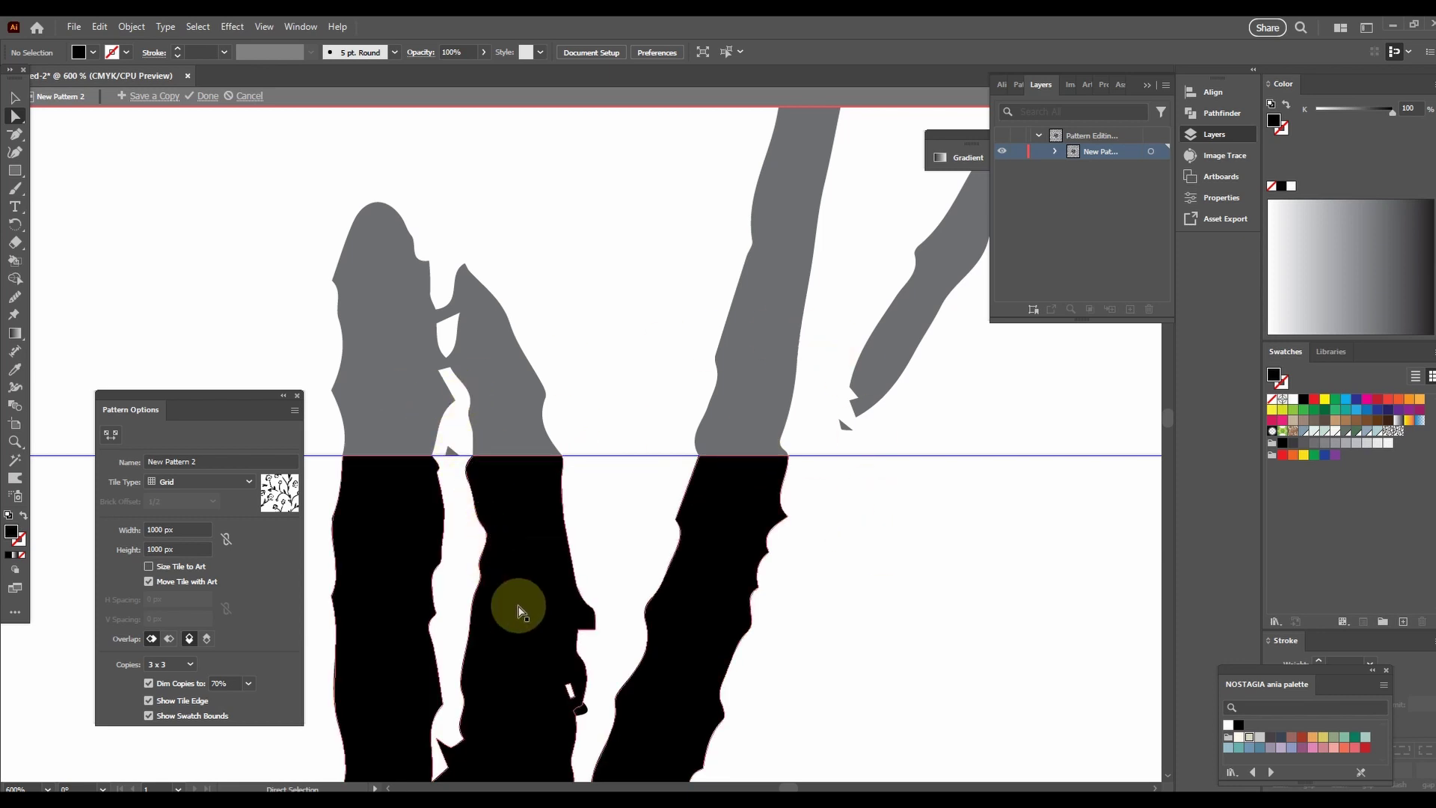
left_click_drag(513, 596, 799, 531)
scroll(798, 533, "up", 5)
left_click(776, 540)
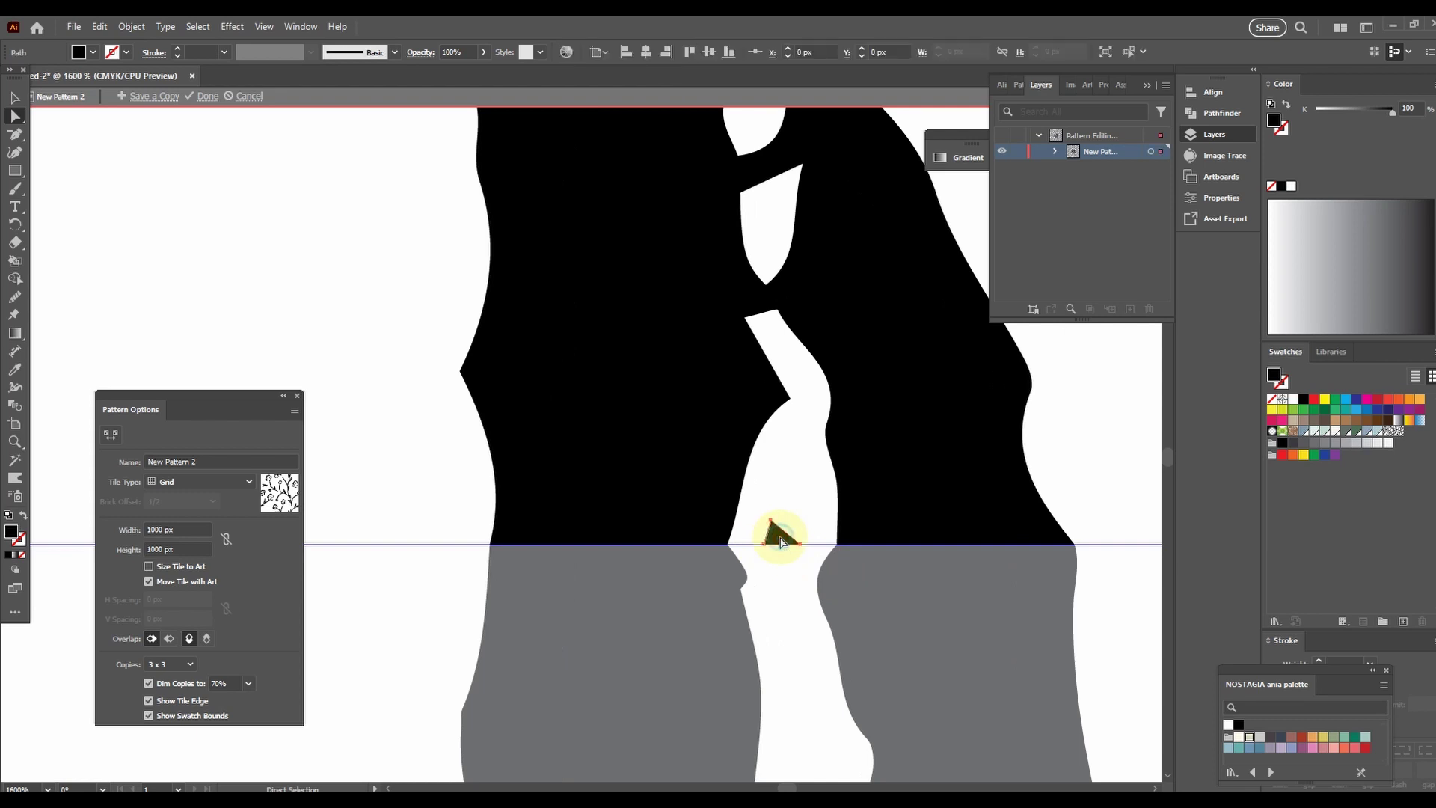
key("Delete")
- Review the whole 3 x 3 pattern repeat around the central tile for visible seams
scroll(759, 532, "down", 10)
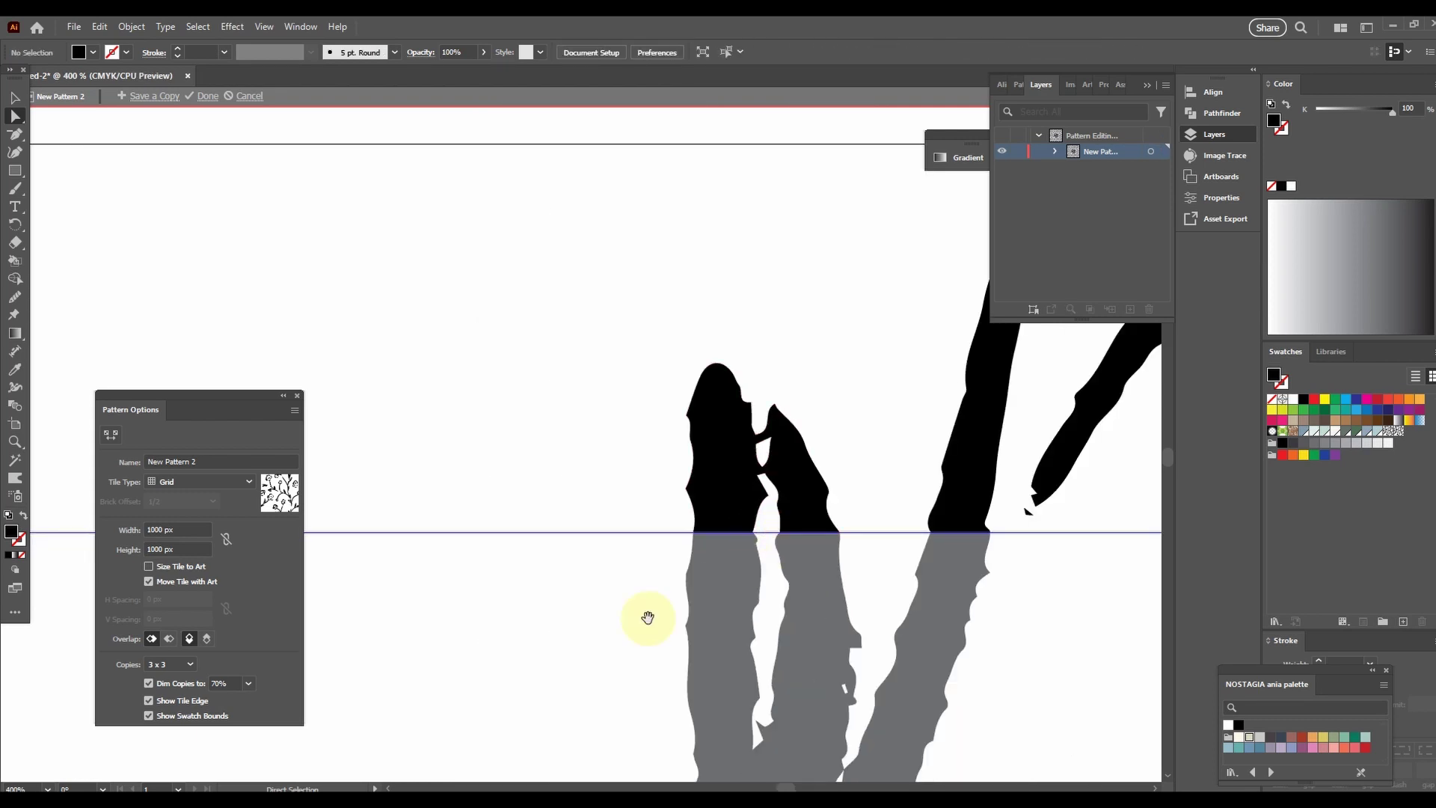
scroll(818, 400, "up", 5)
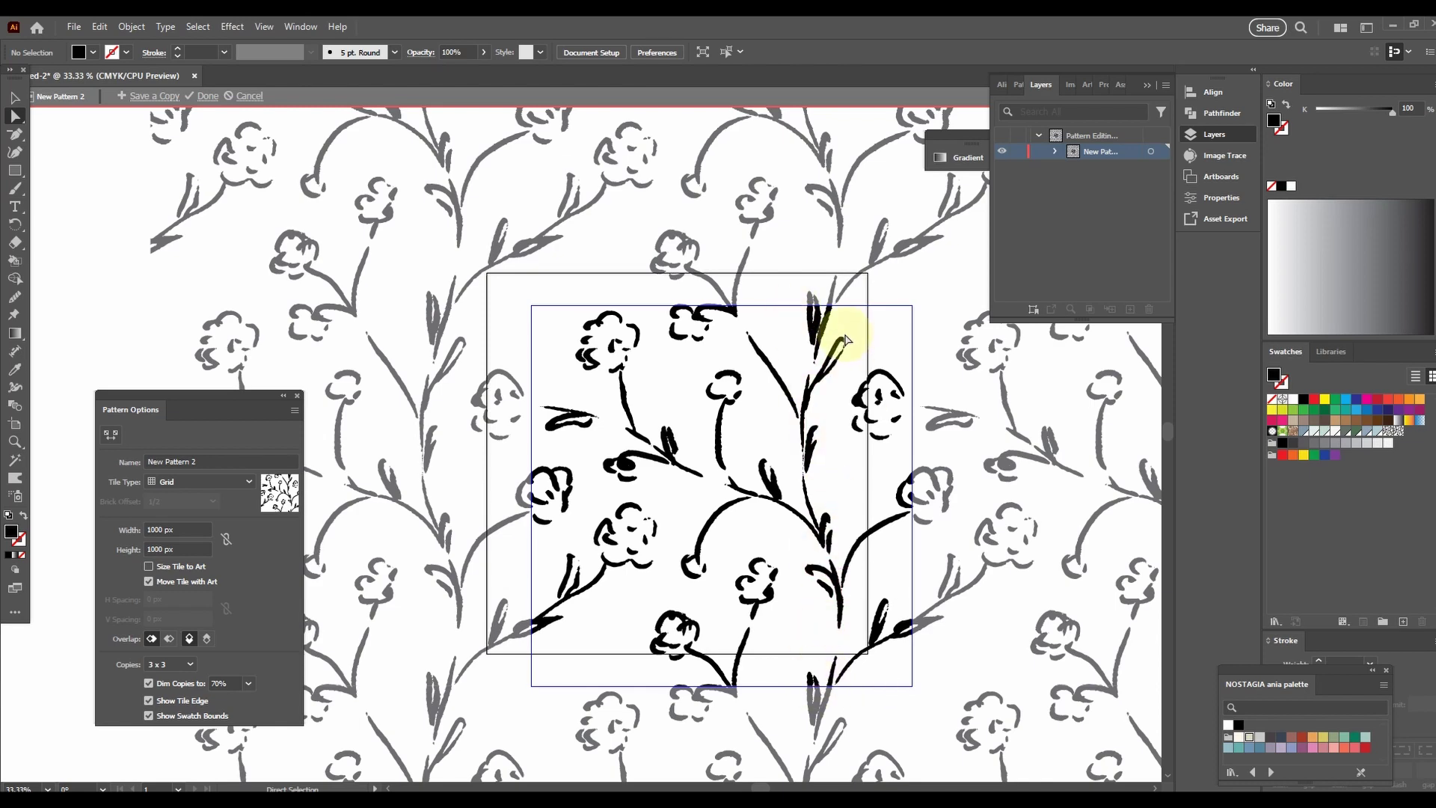
scroll(845, 338, "up", 4)
scroll(836, 323, "down", 6)
left_click_drag(743, 536, 689, 576)
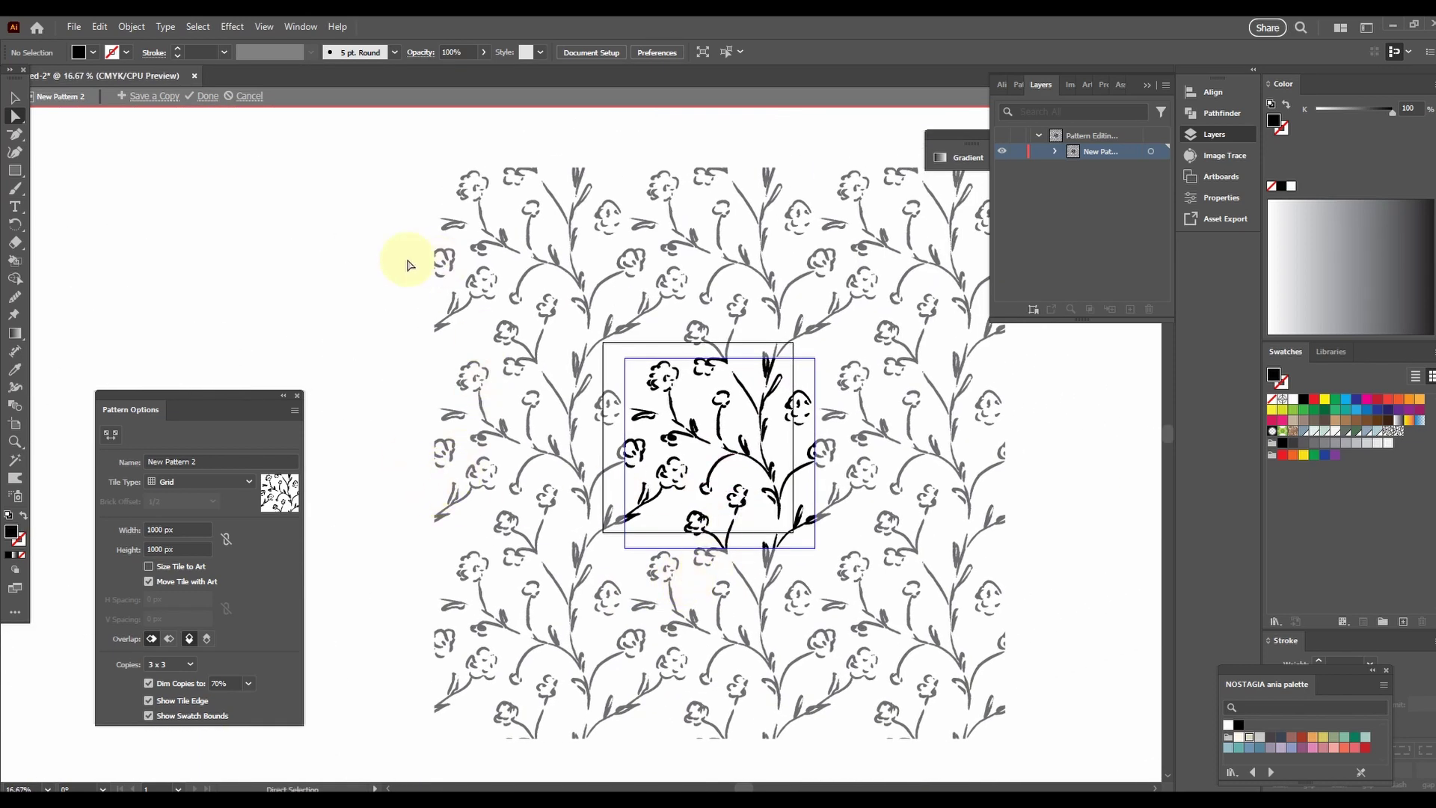
- Save a copy of the corrected pattern as New Pattern 3 and finish pattern editing
left_click(166, 97)
left_click(765, 435)
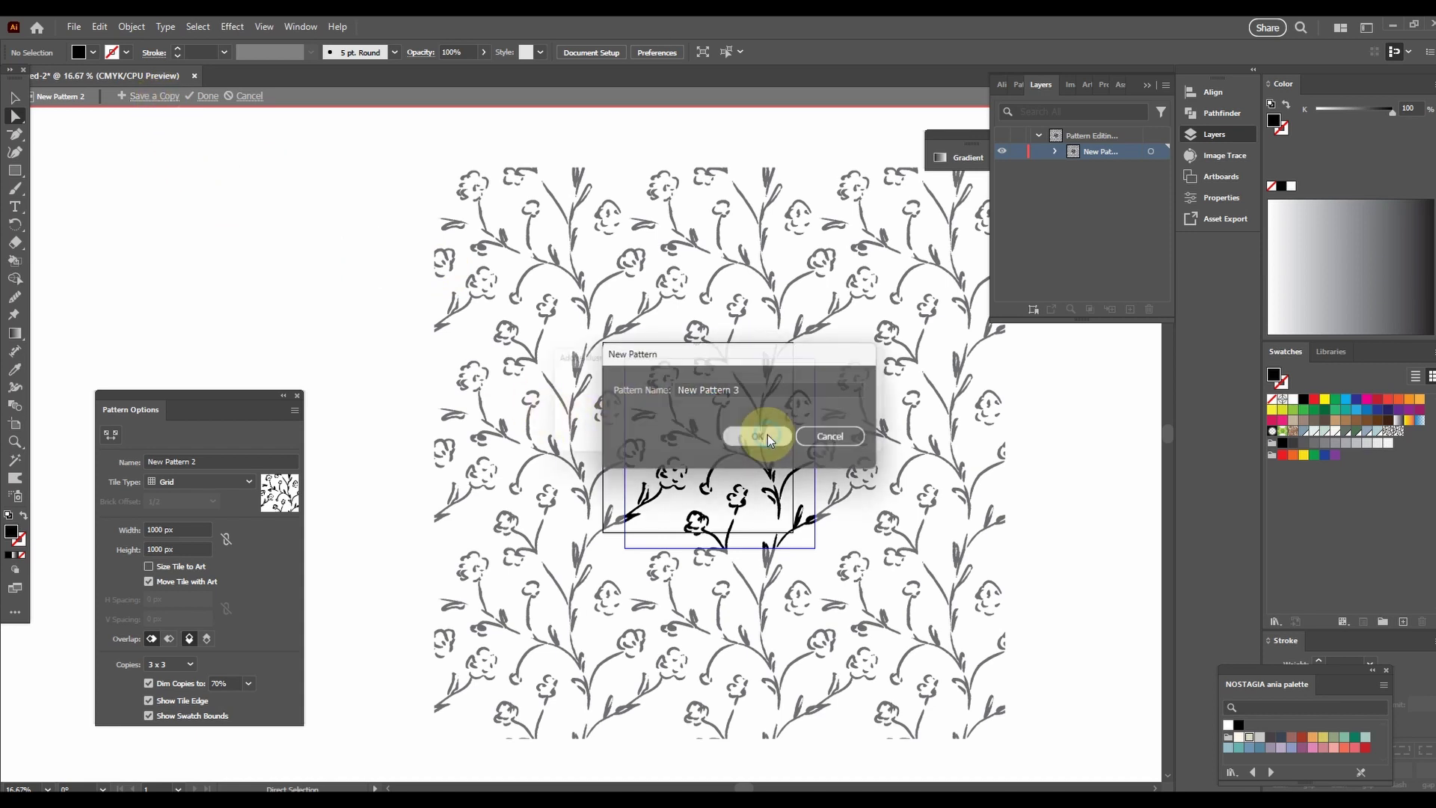
left_click(869, 444)
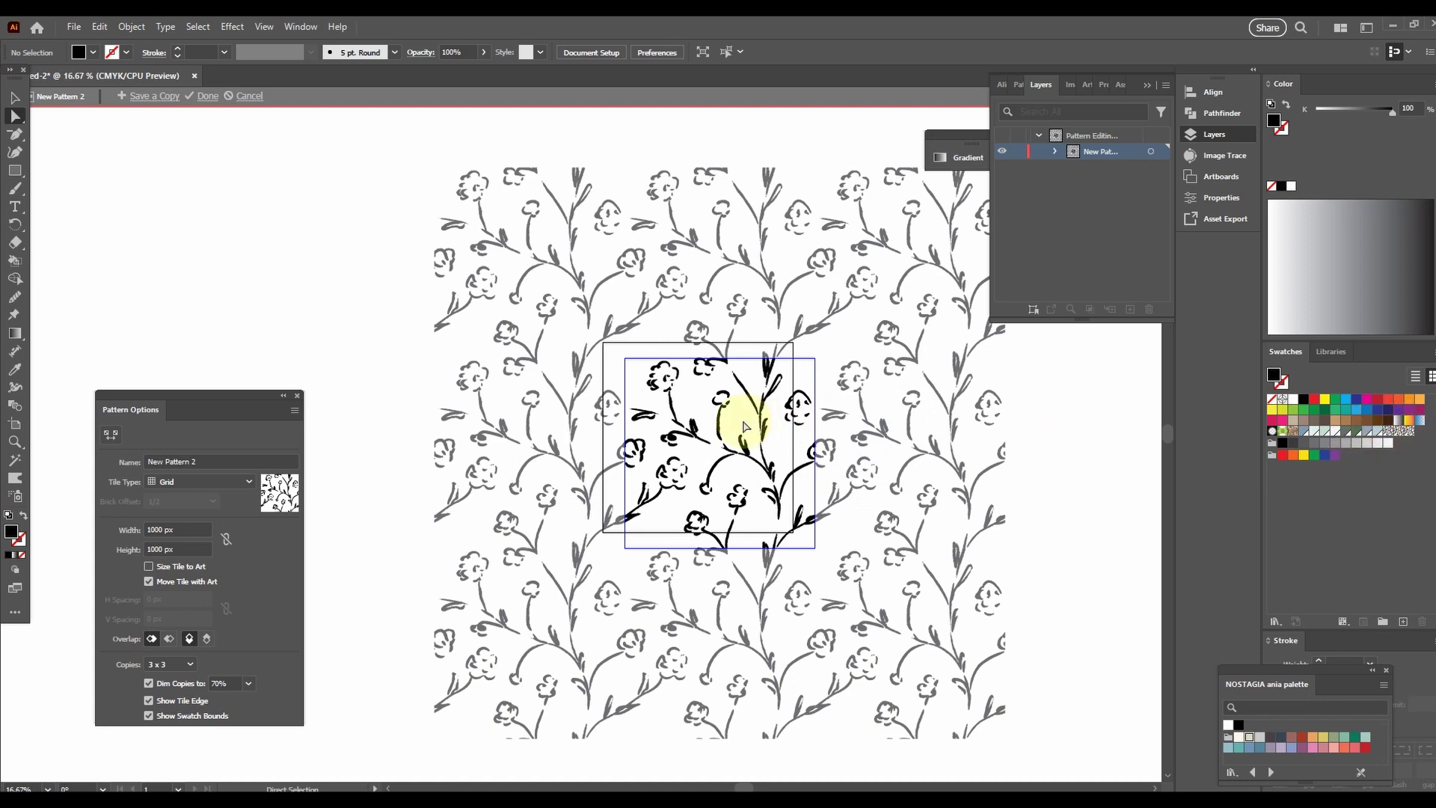
left_click(207, 96)
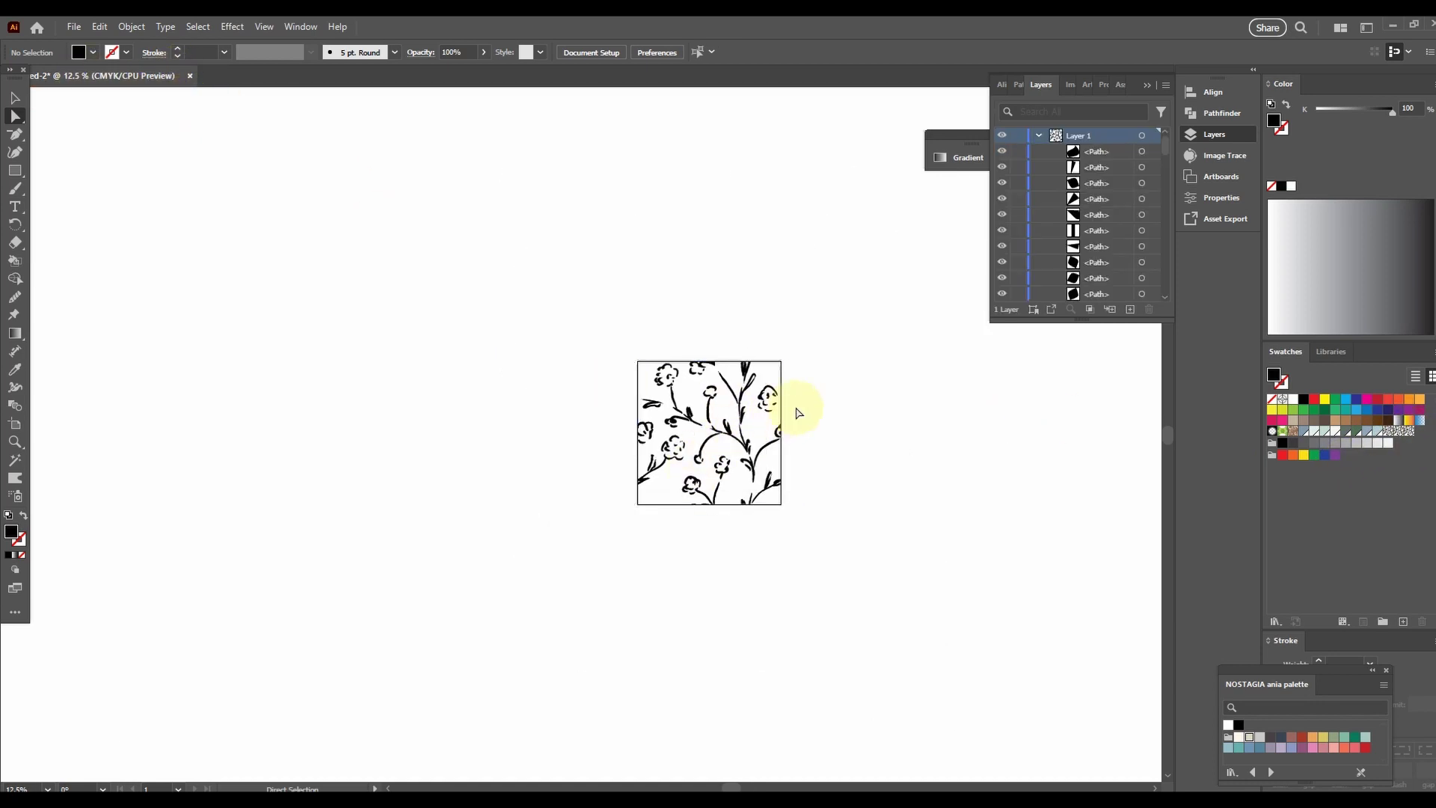
- Delete all the original flowering-branch artwork from the artboard
scroll(797, 412, "up", 1)
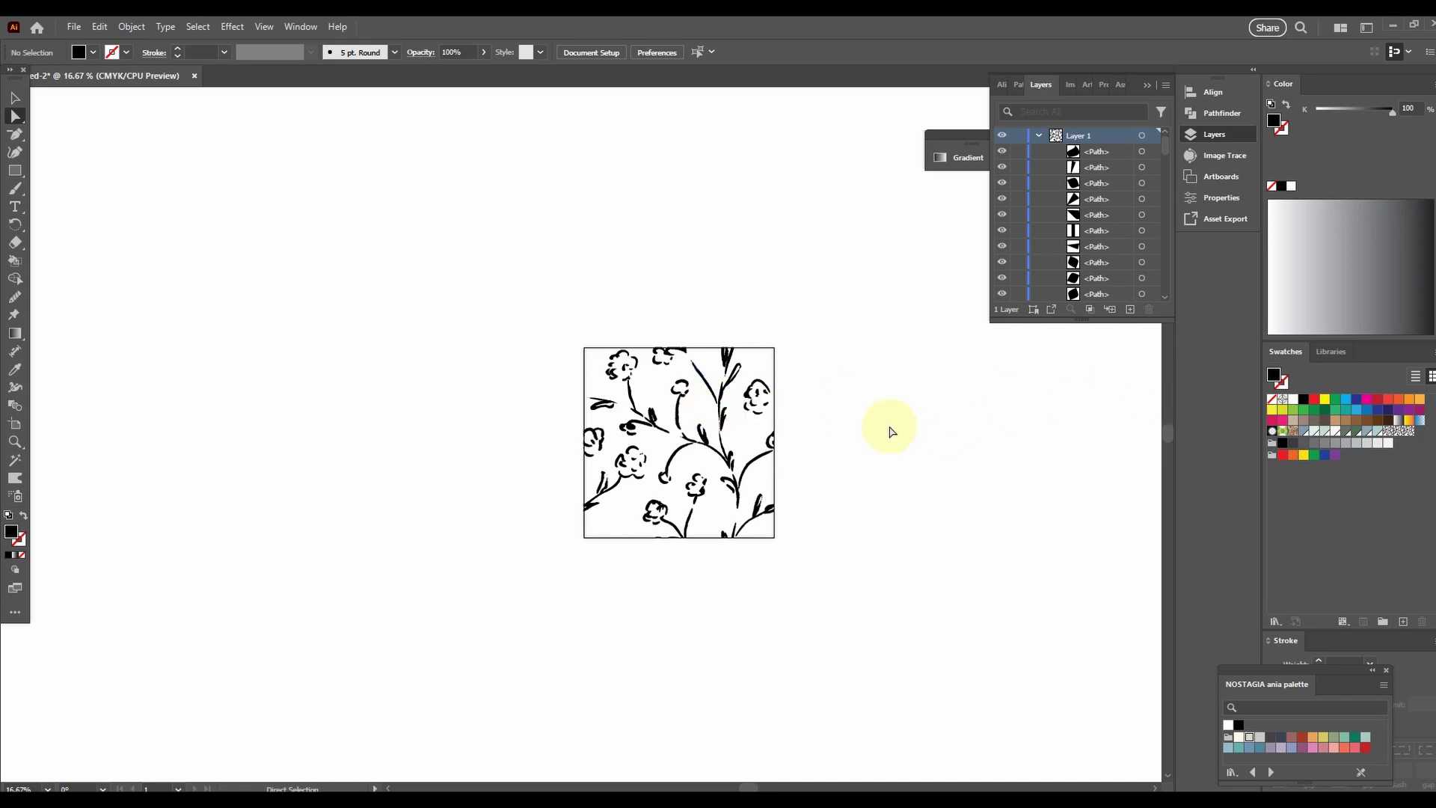
left_click_drag(826, 579, 827, 580)
key("Delete")
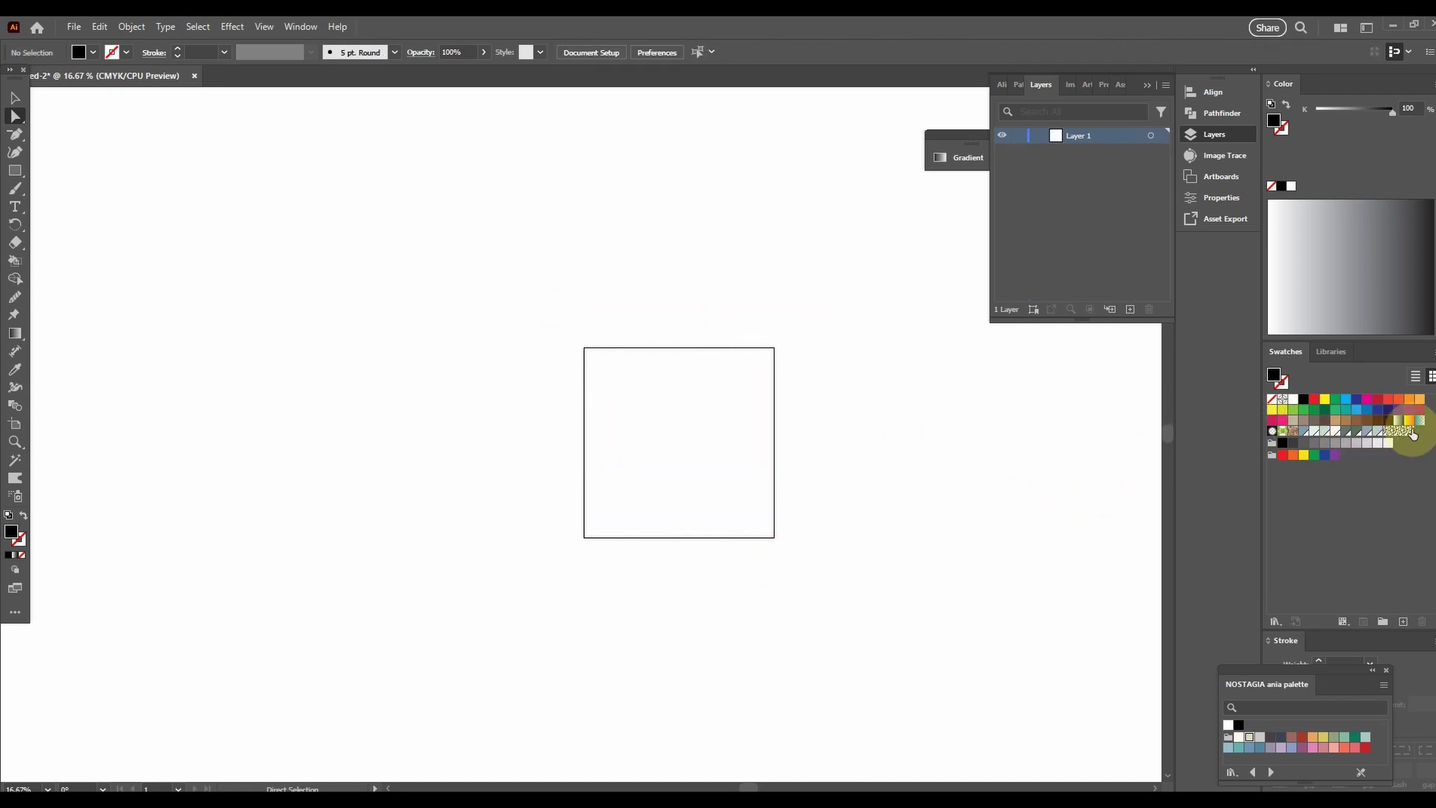
- Place the corrected pattern swatch's artwork on the canvas and centre it horizontally and vertically on the artboard
left_click_drag(1412, 433, 586, 353)
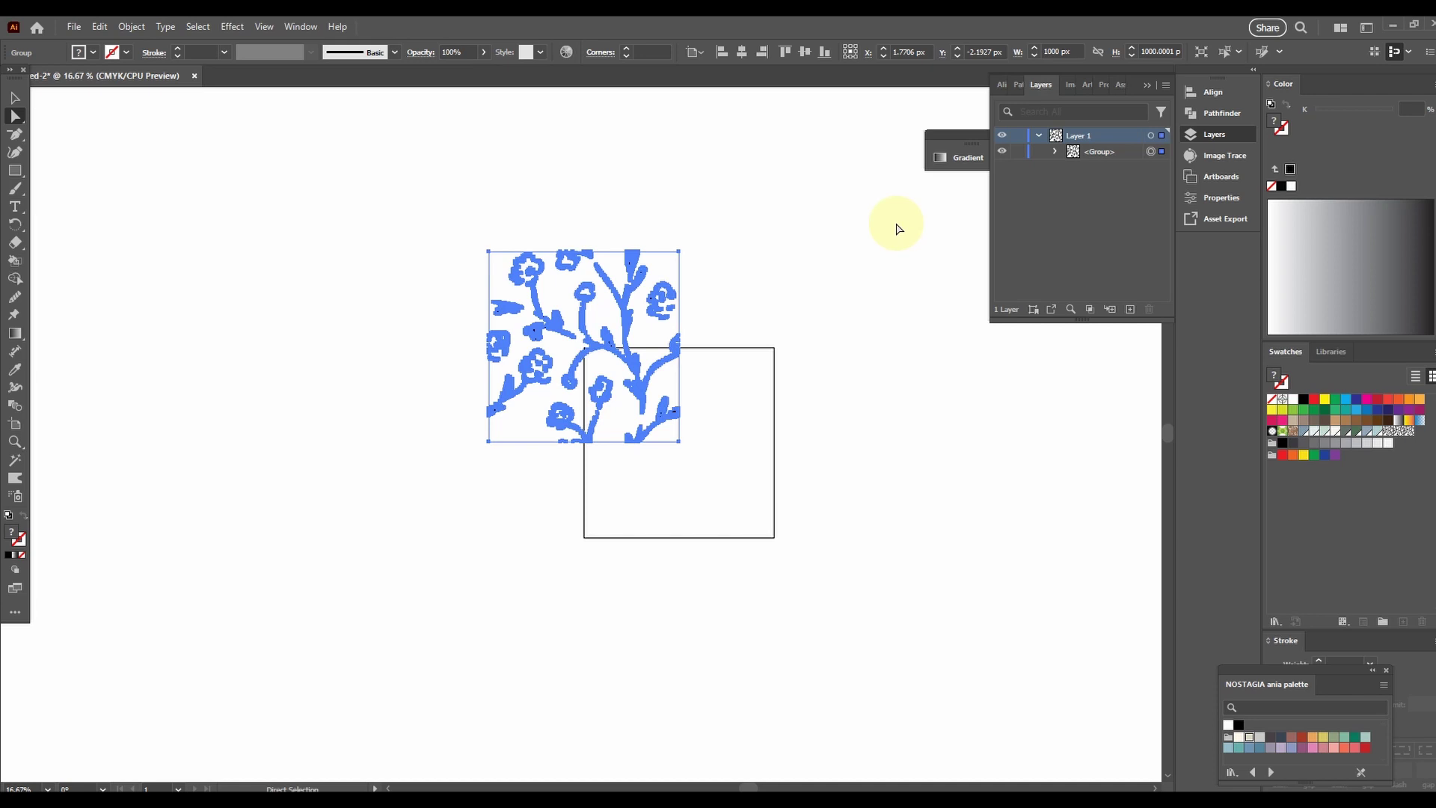
left_click(742, 53)
left_click(805, 53)
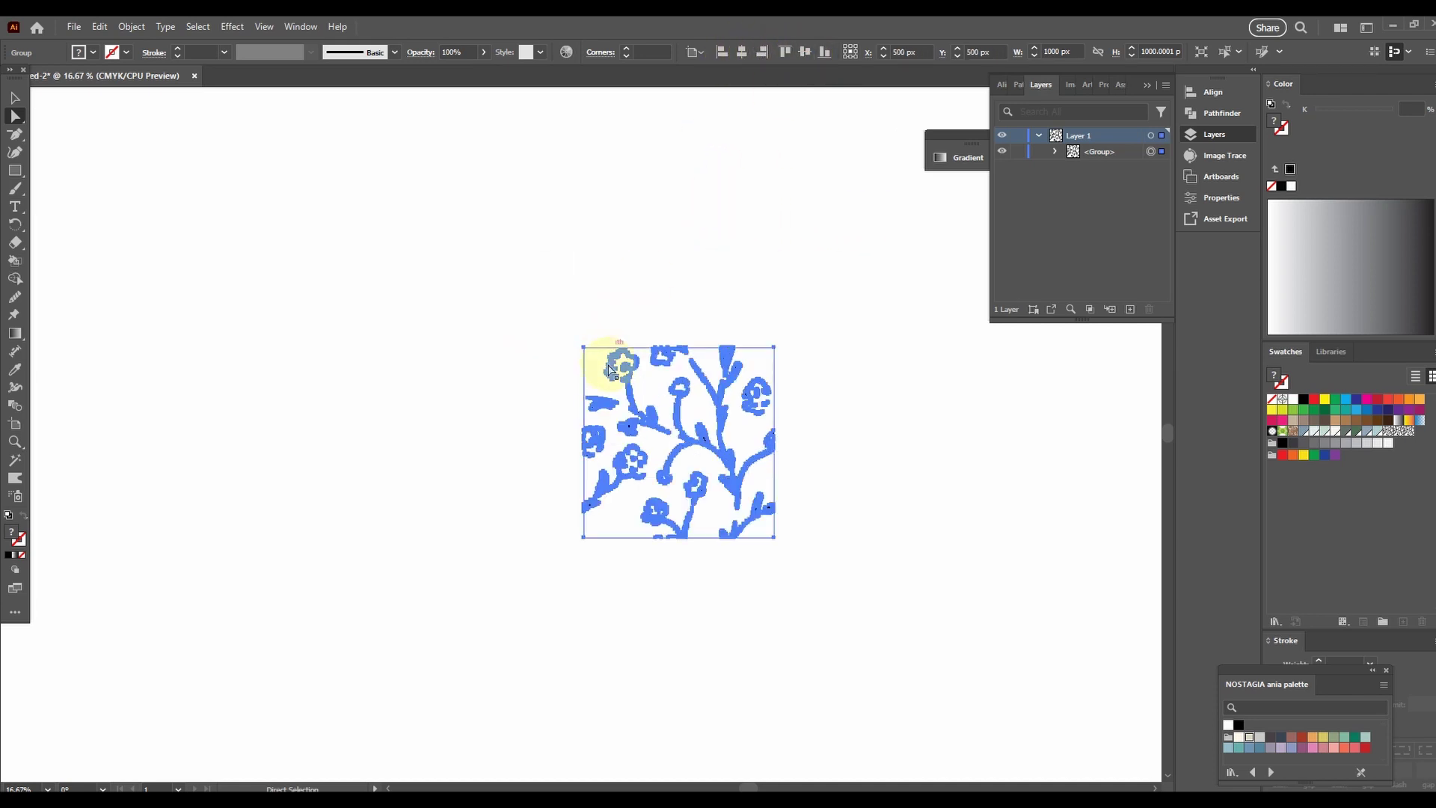
left_click(883, 544)
scroll(619, 426, "up", 5)
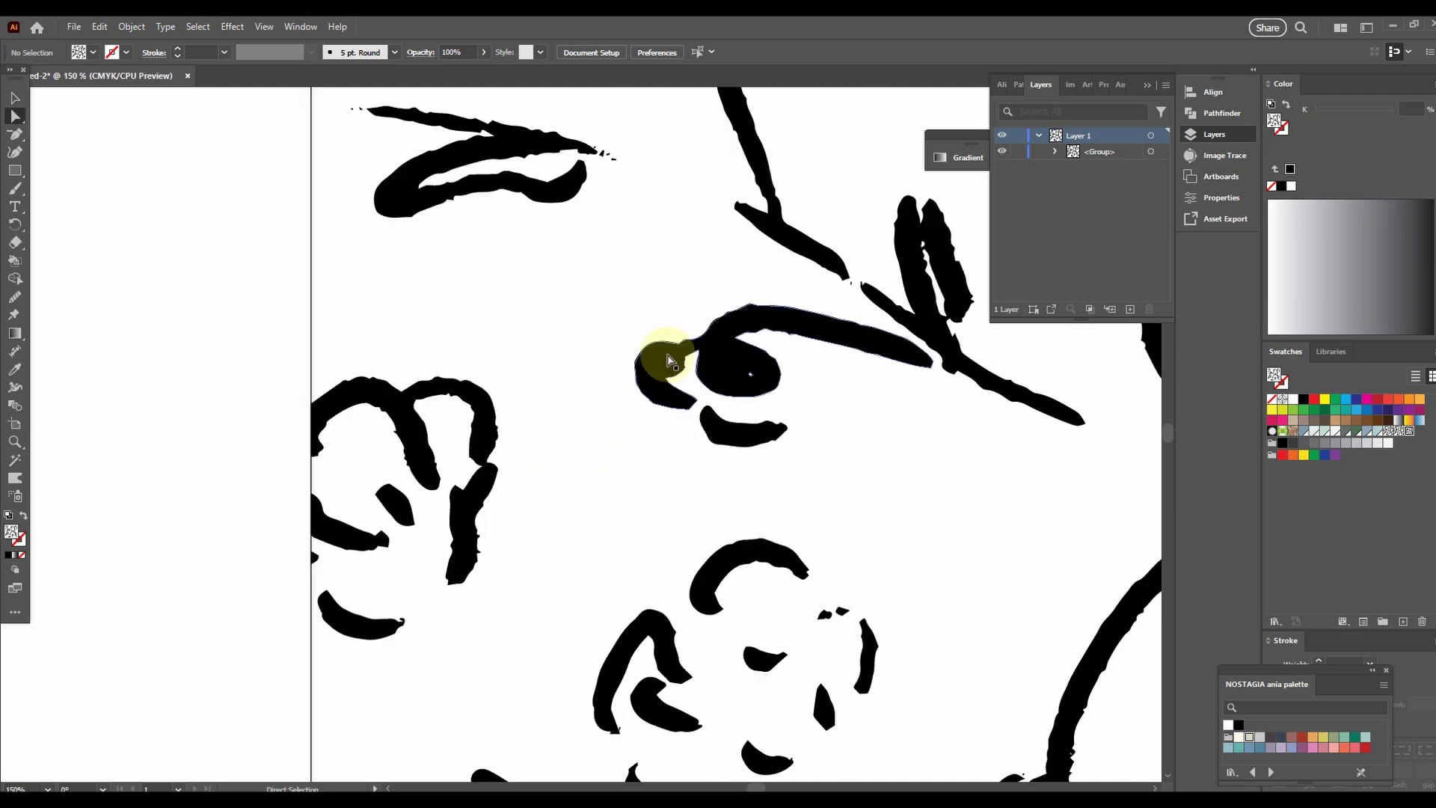
scroll(664, 359, "down", 4)
left_click_drag(969, 454, 739, 614)
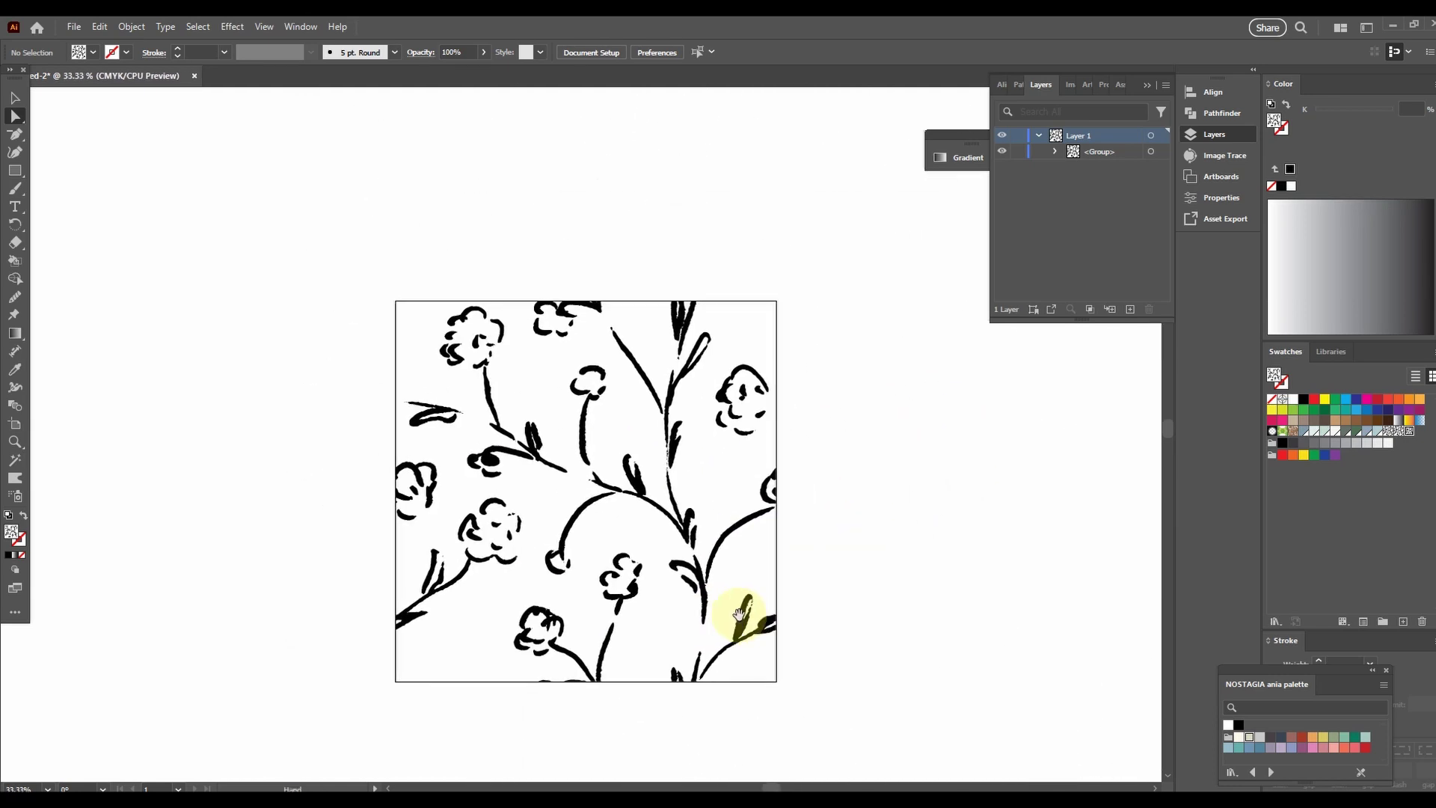
- Create a light blue 1000 x 1000 px rectangle and centre it on the artboard
left_click(14, 171)
left_click(695, 322)
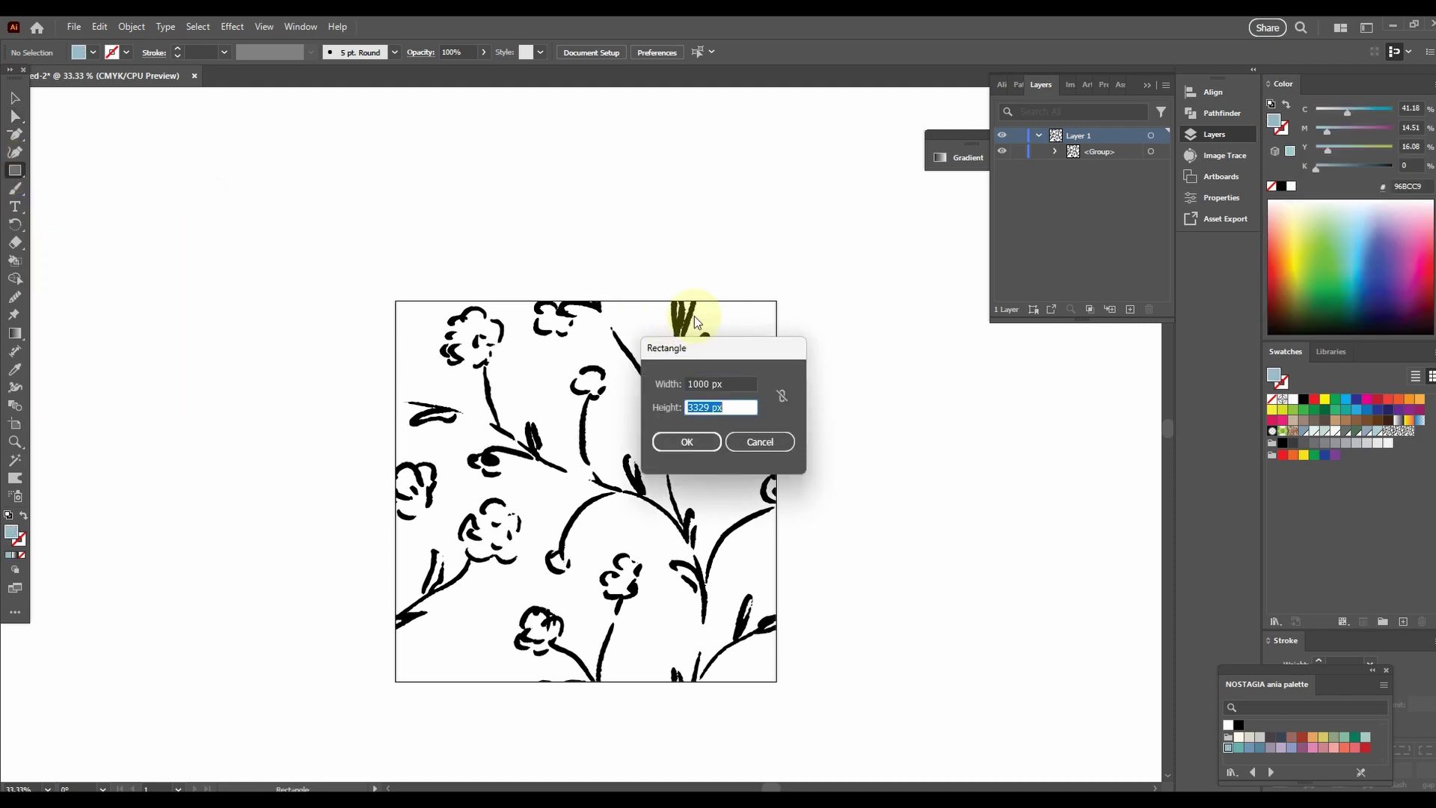
key("Return")
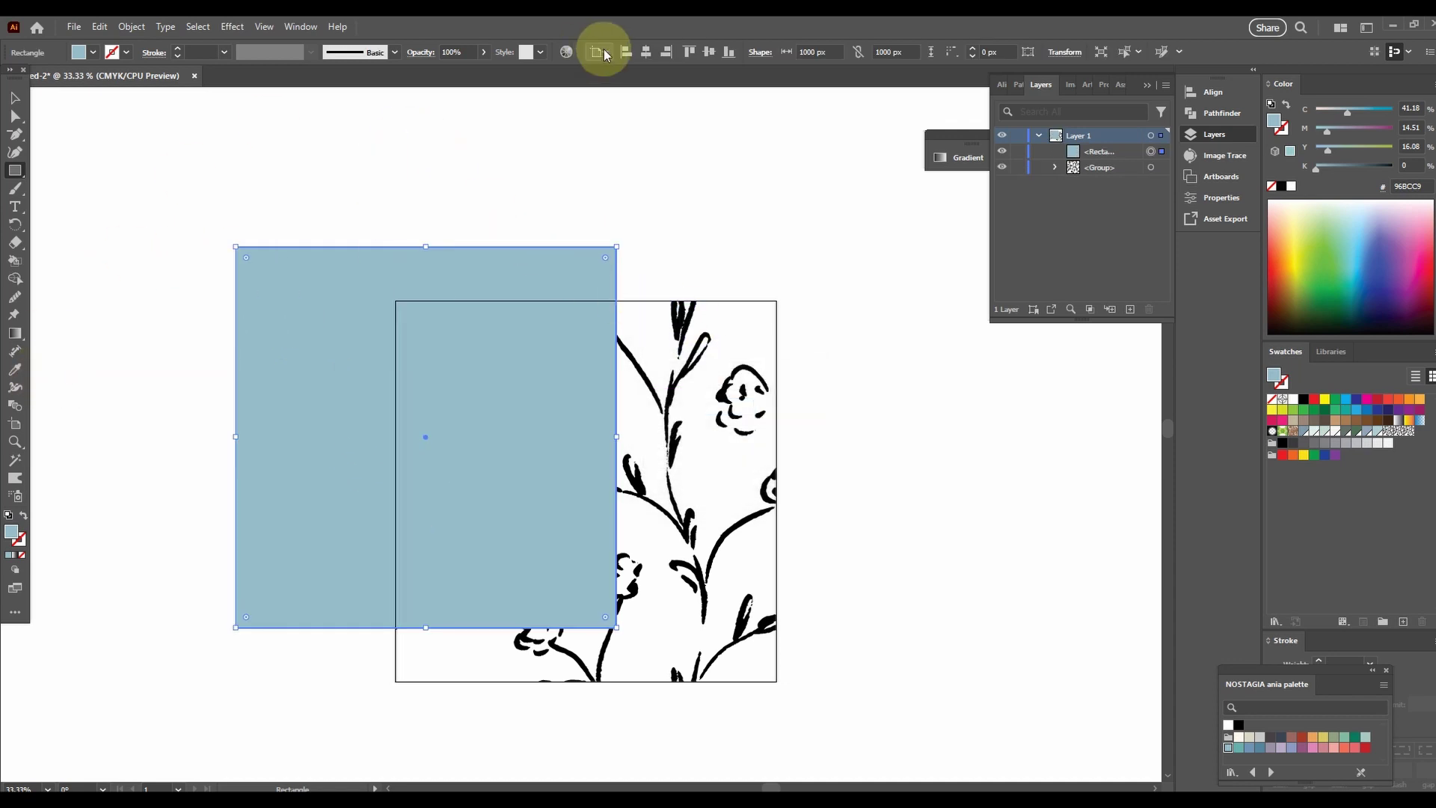
left_click(644, 53)
left_click(710, 53)
- Send the blue rectangle to the back, behind the flower artwork
right_click(588, 410)
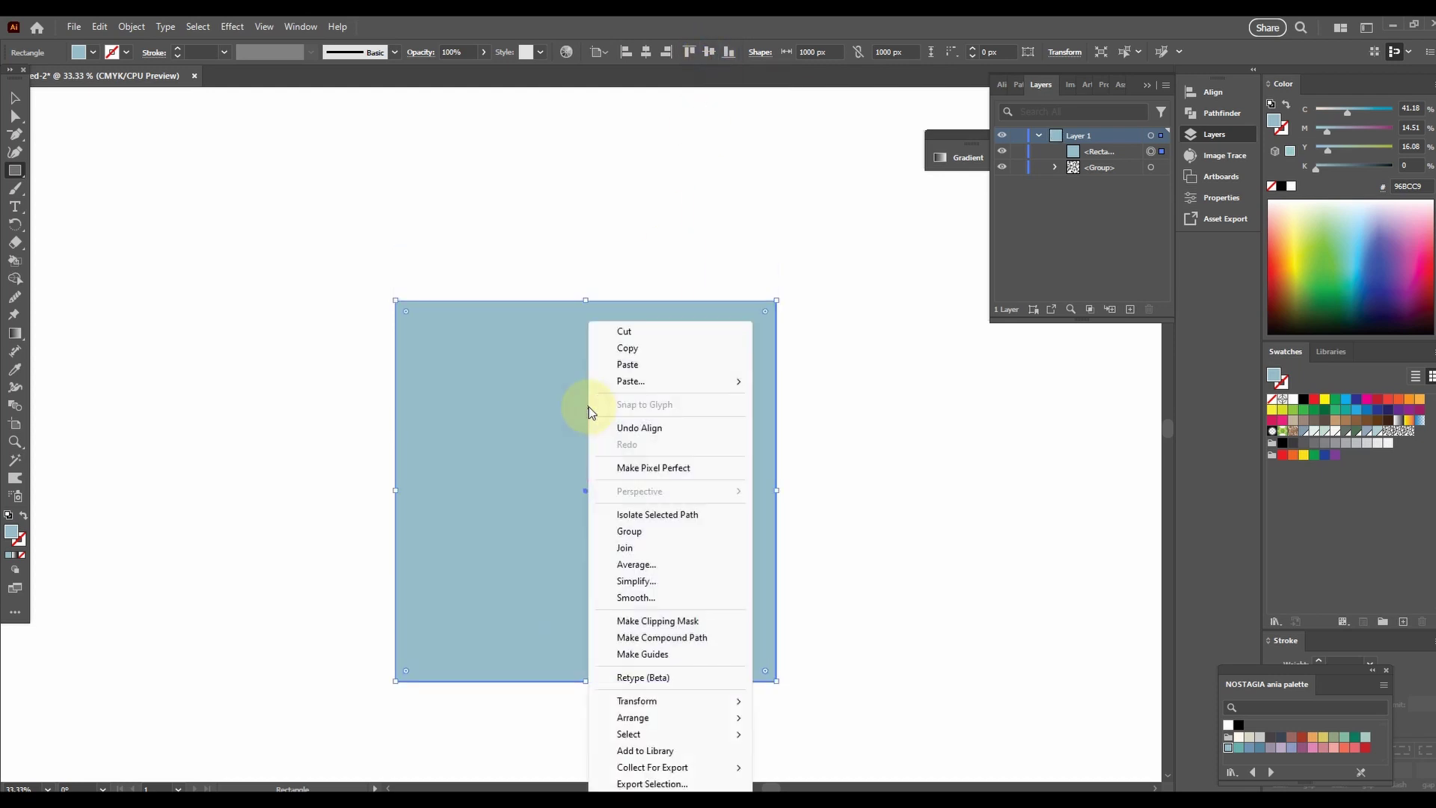
left_click(676, 715)
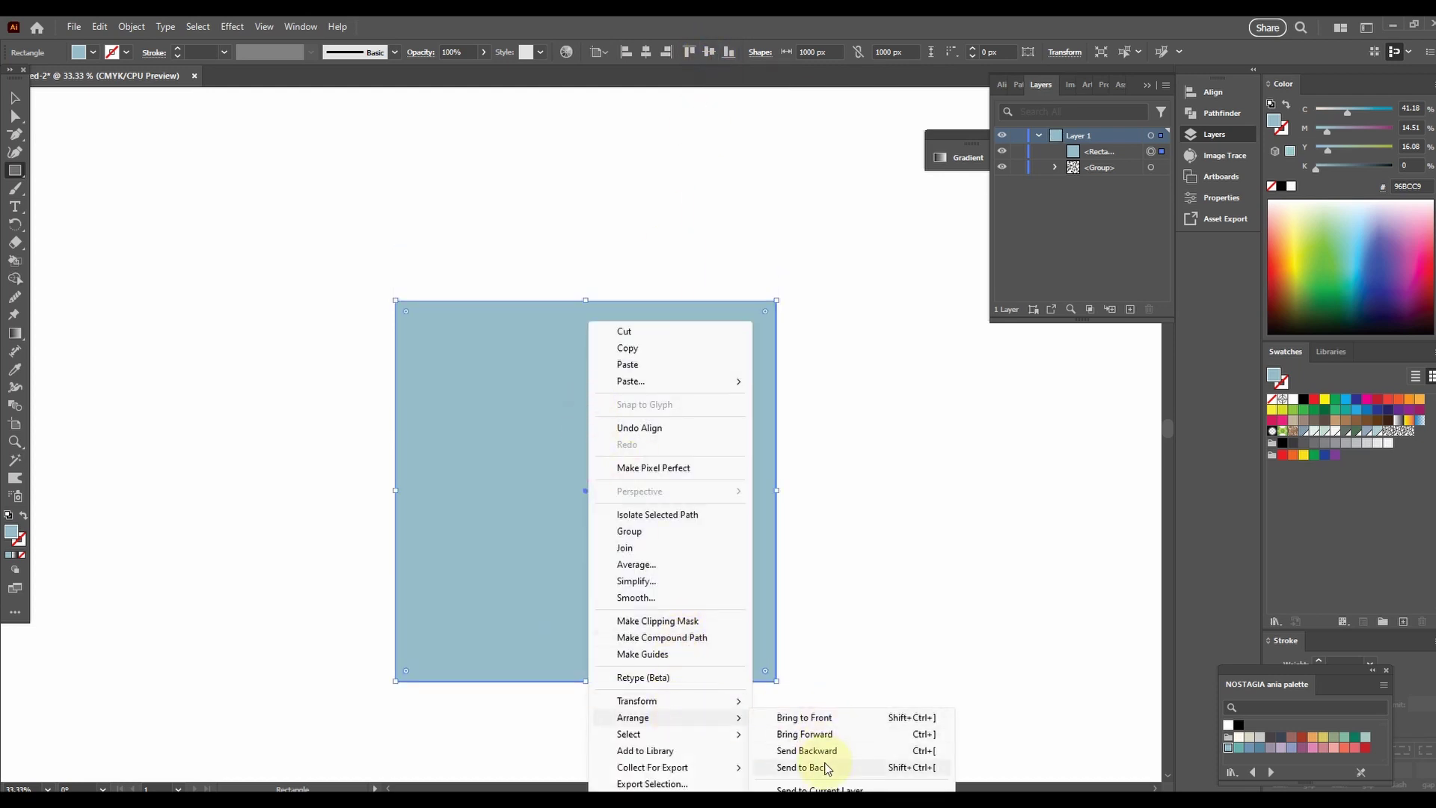
left_click(801, 767)
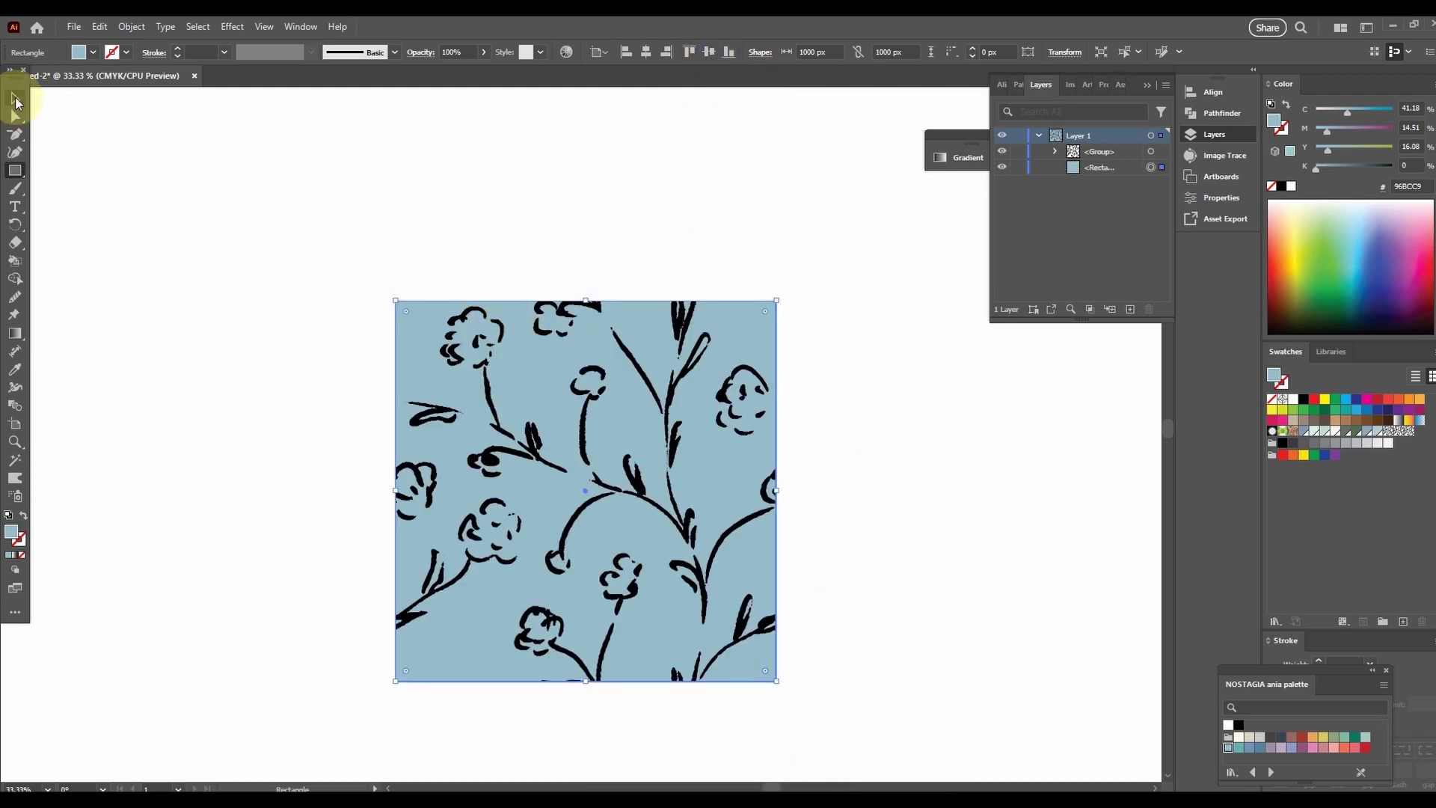
- Duplicate the blue rectangle in place behind the original and give the bottommost copy no fill and no stroke
right_click(427, 348)
left_click(402, 351)
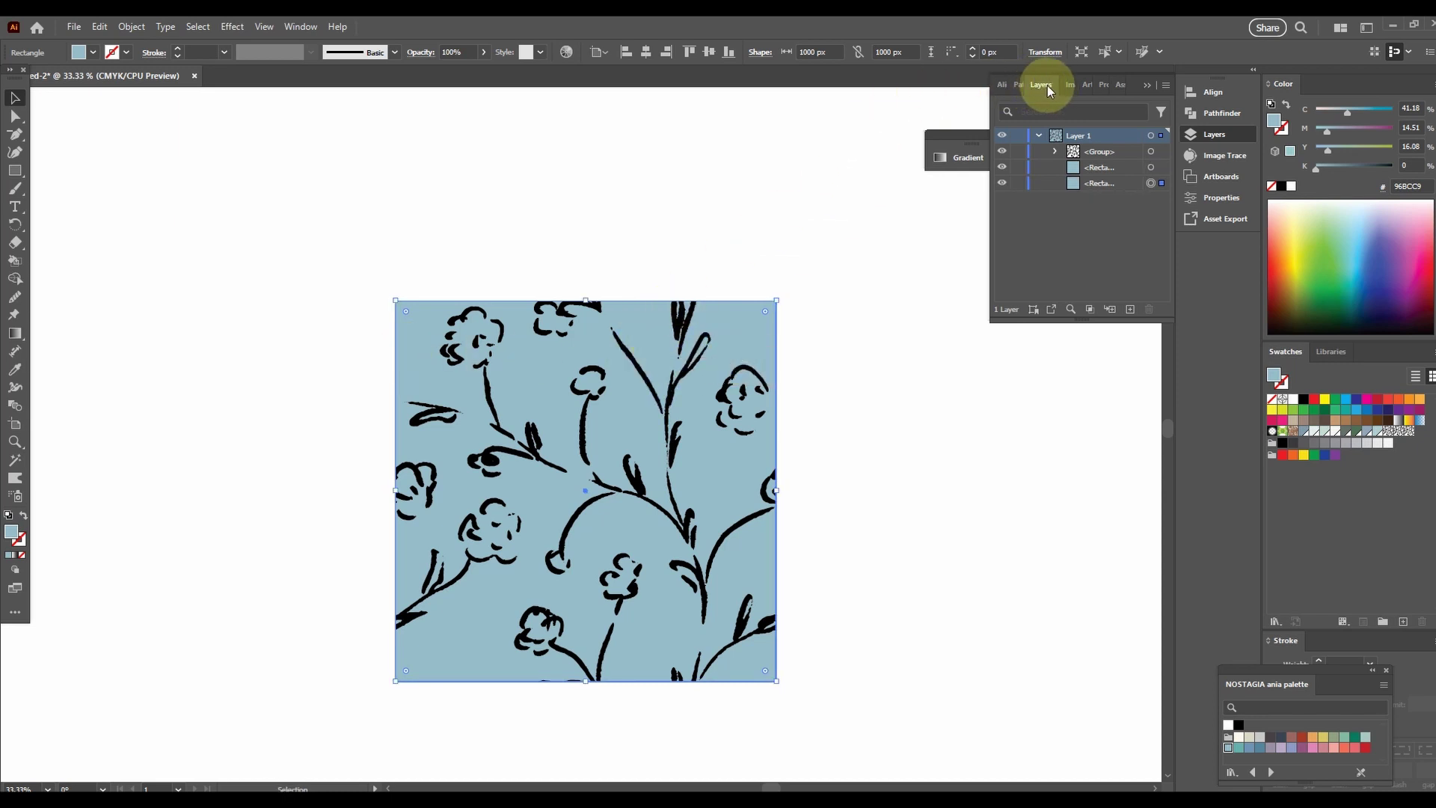
left_click(1151, 184)
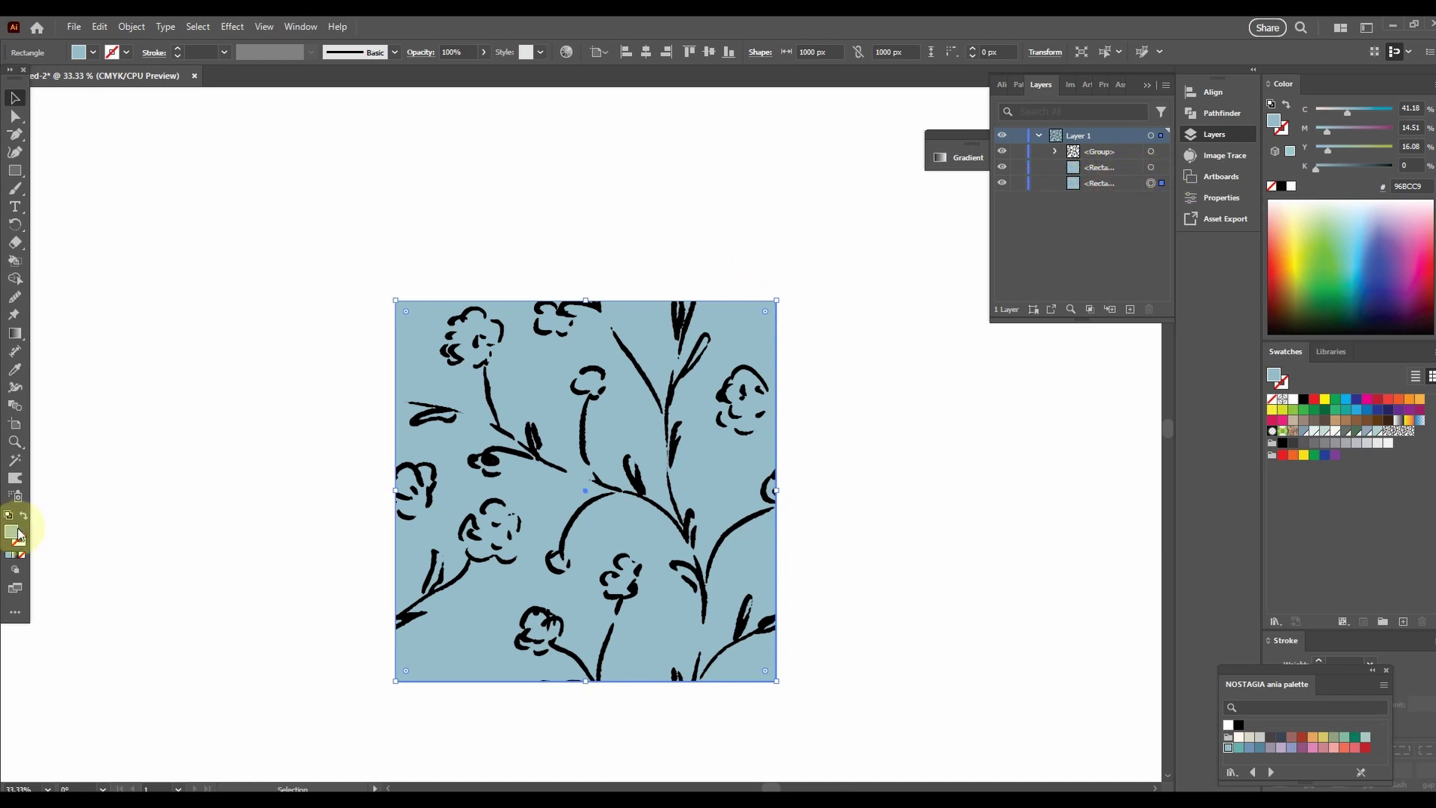
left_click(23, 555)
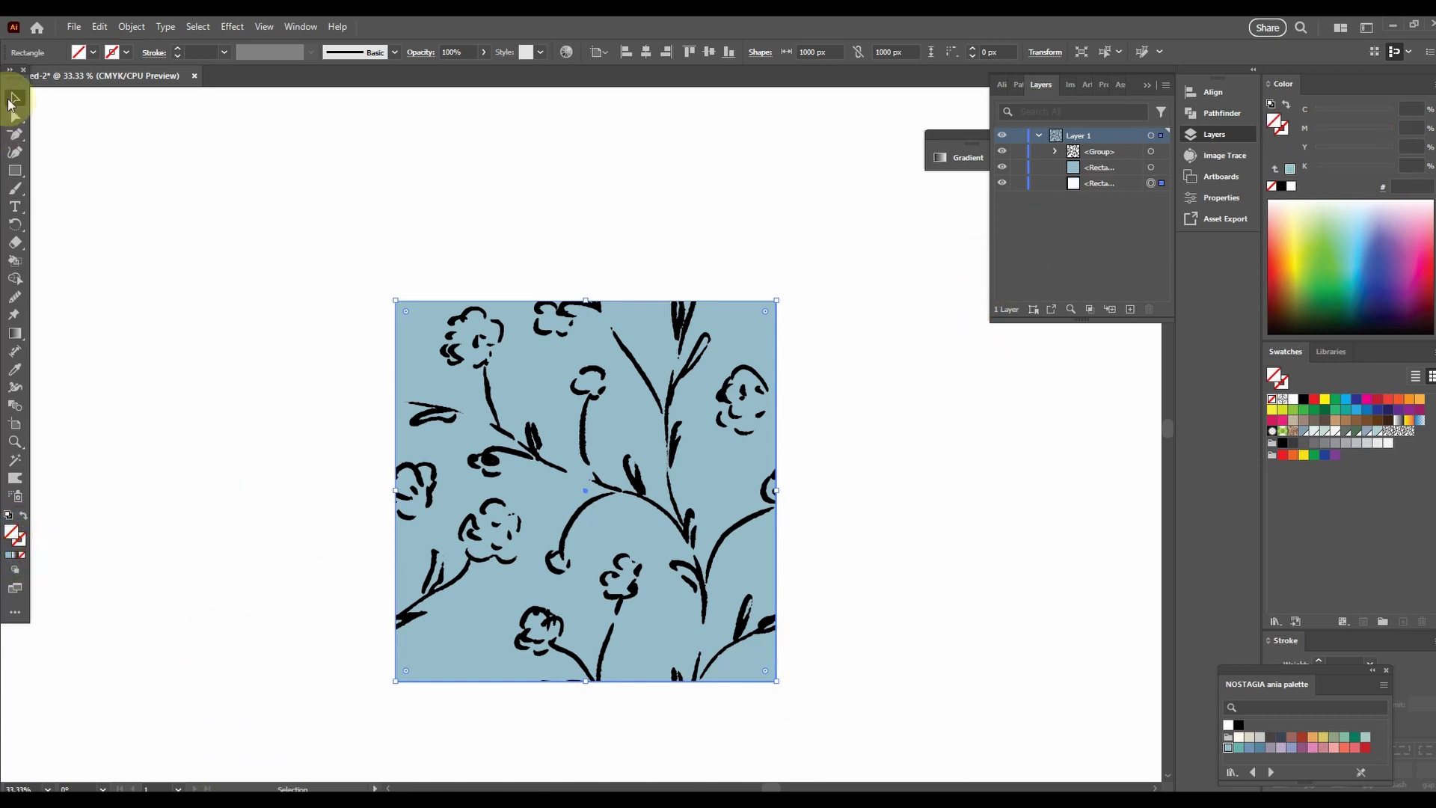
left_click(188, 145)
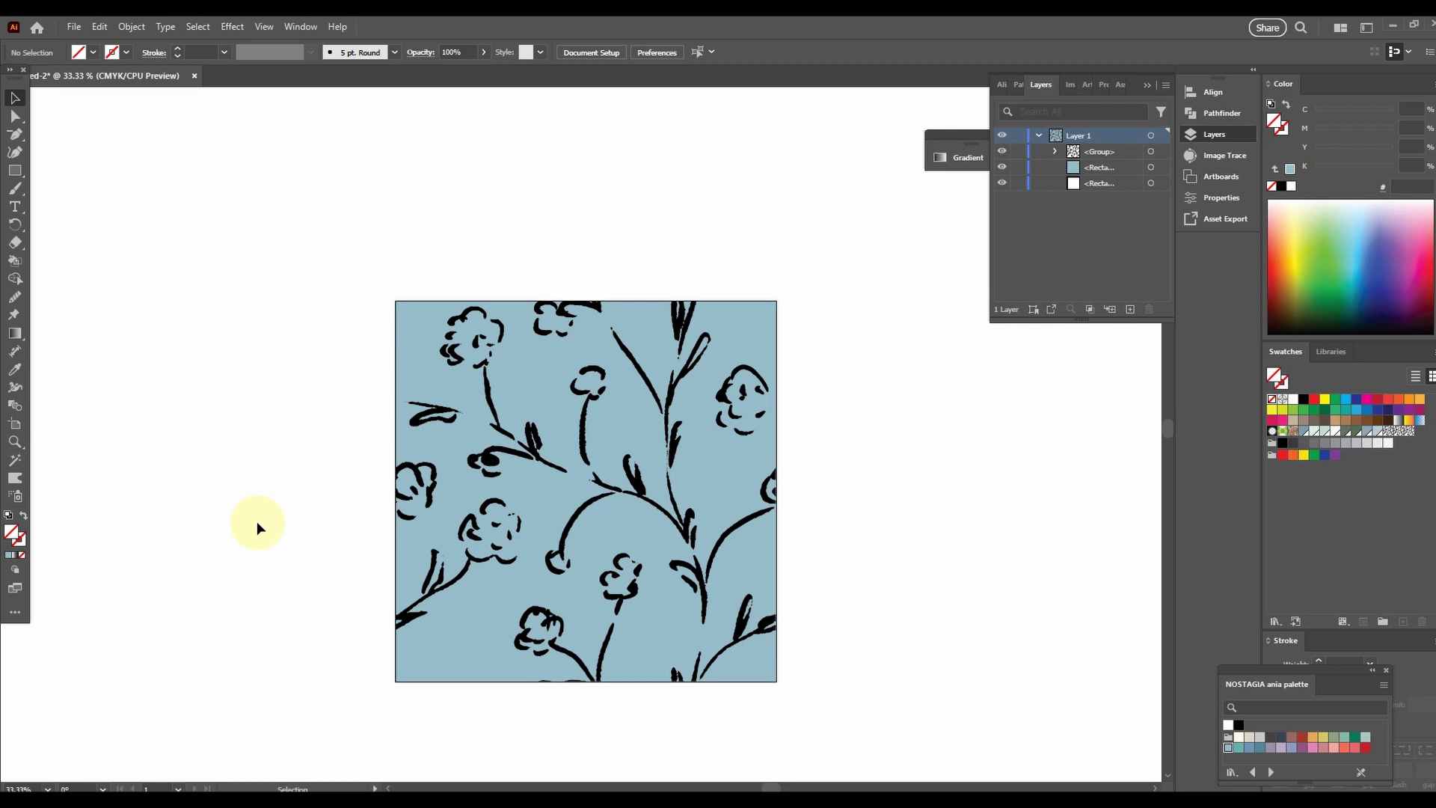
- Add the flower artwork with both rectangles to the swatches as a new pattern swatch
left_click_drag(331, 248, 882, 778)
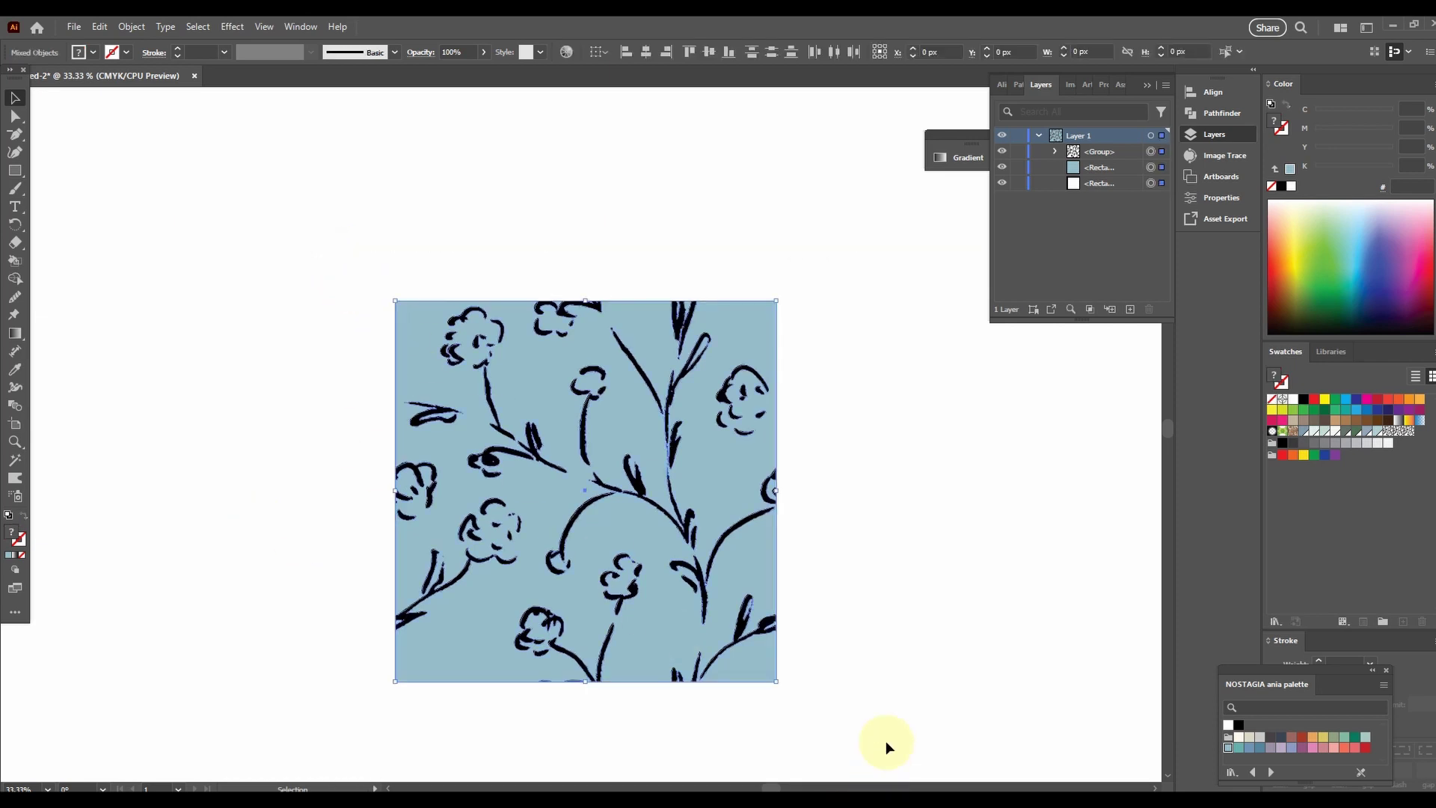
left_click_drag(542, 460, 1420, 440)
left_click(888, 475)
- Draw a rectangle about 5692 x 5382 px beside the tile and fill it with the new blue pattern swatch
scroll(383, 424, "down", 4)
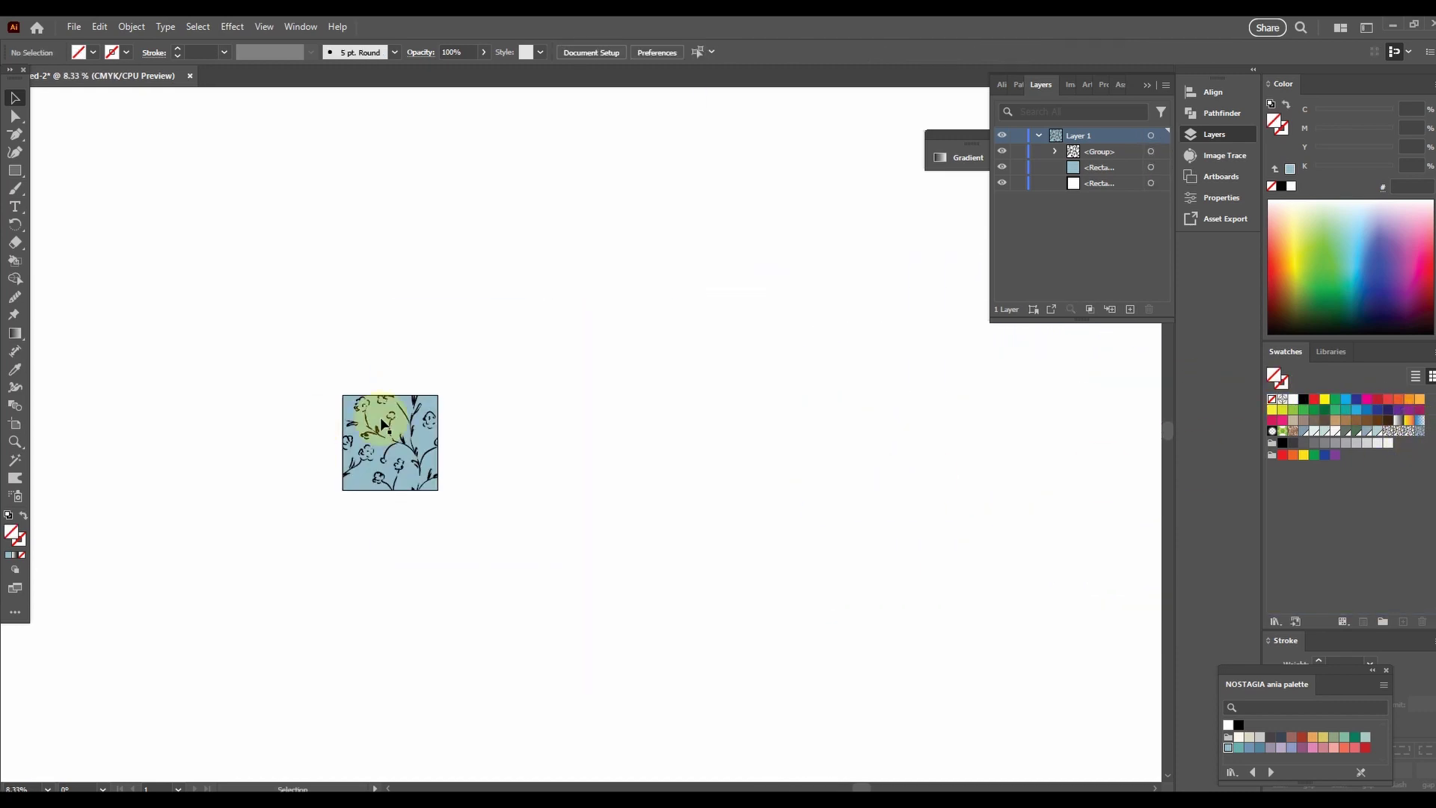
left_click_drag(898, 522, 709, 653)
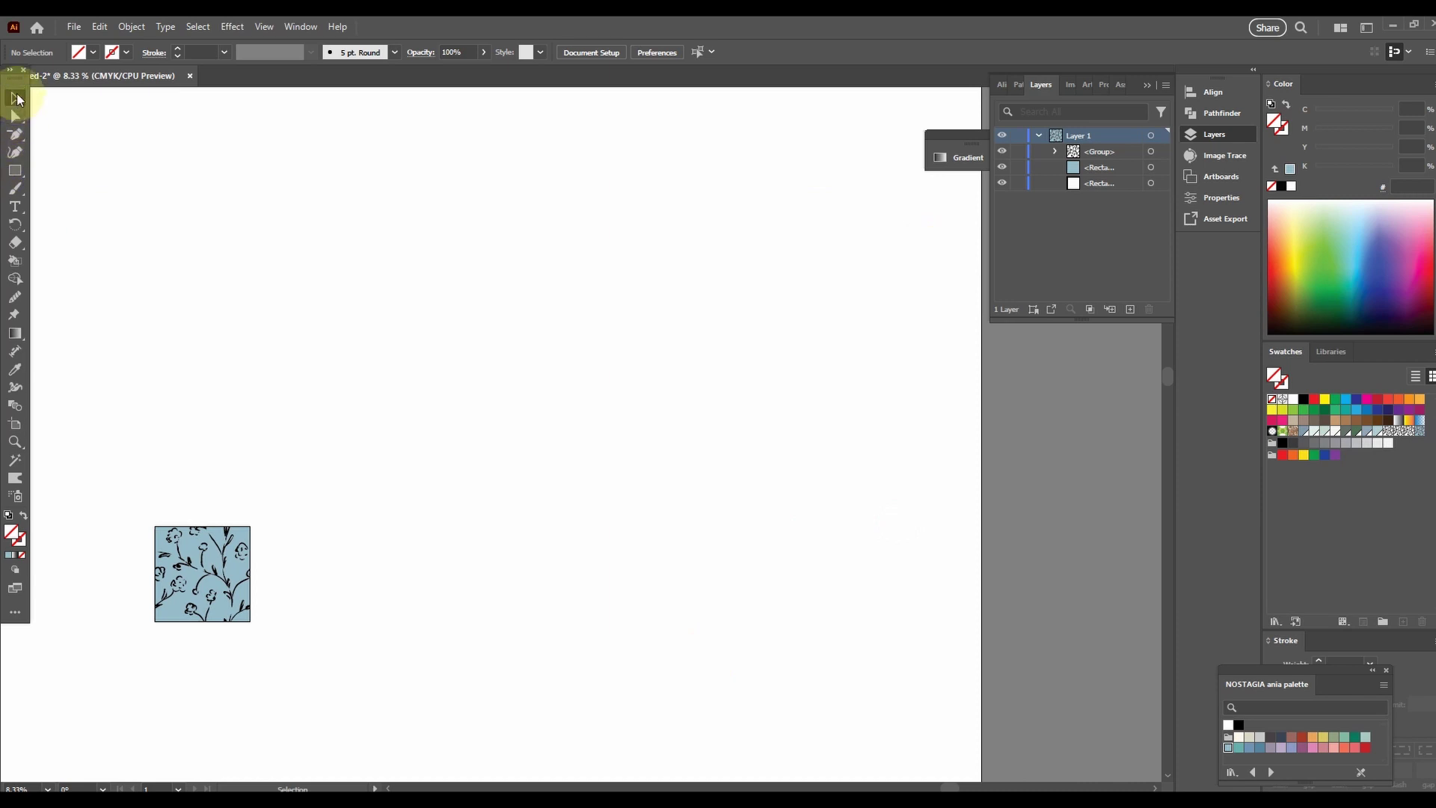
left_click(15, 171)
left_click_drag(345, 184, 887, 695)
left_click(17, 98)
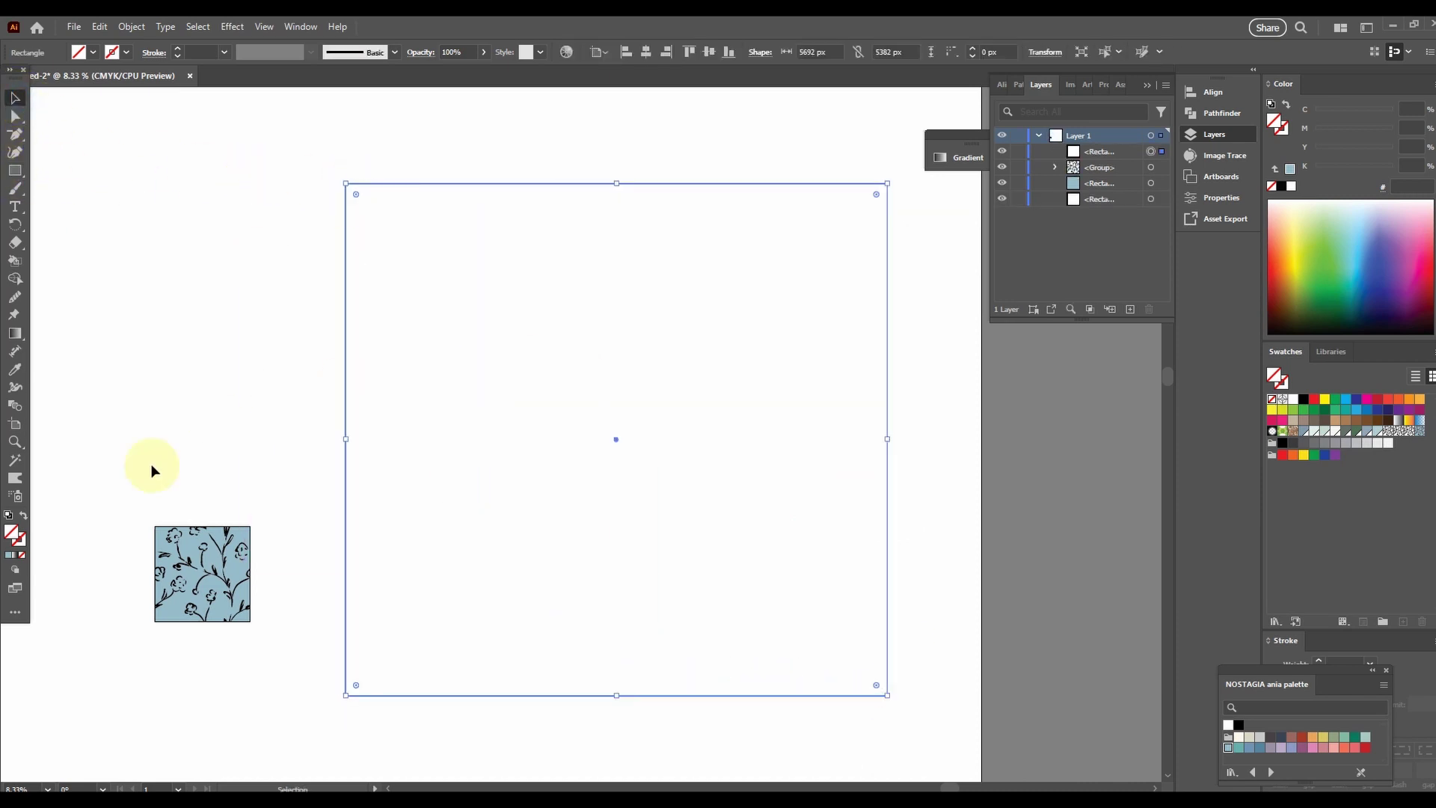
left_click(1420, 433)
- Examine the horizontal tile joins of the pattern-filled rectangle up close for hairline gaps
scroll(582, 389, "up", 5)
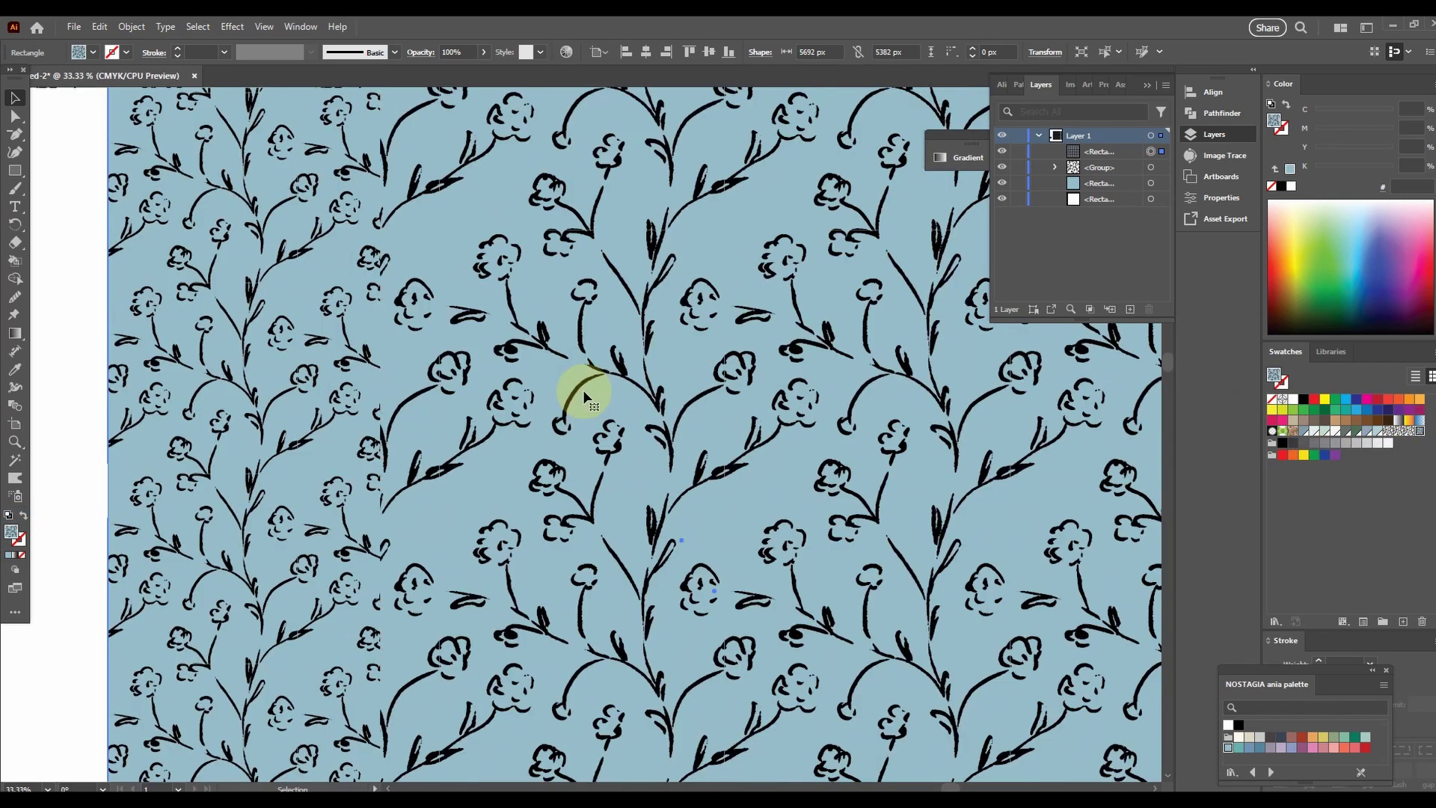
scroll(576, 386, "up", 2)
scroll(479, 353, "down", 2)
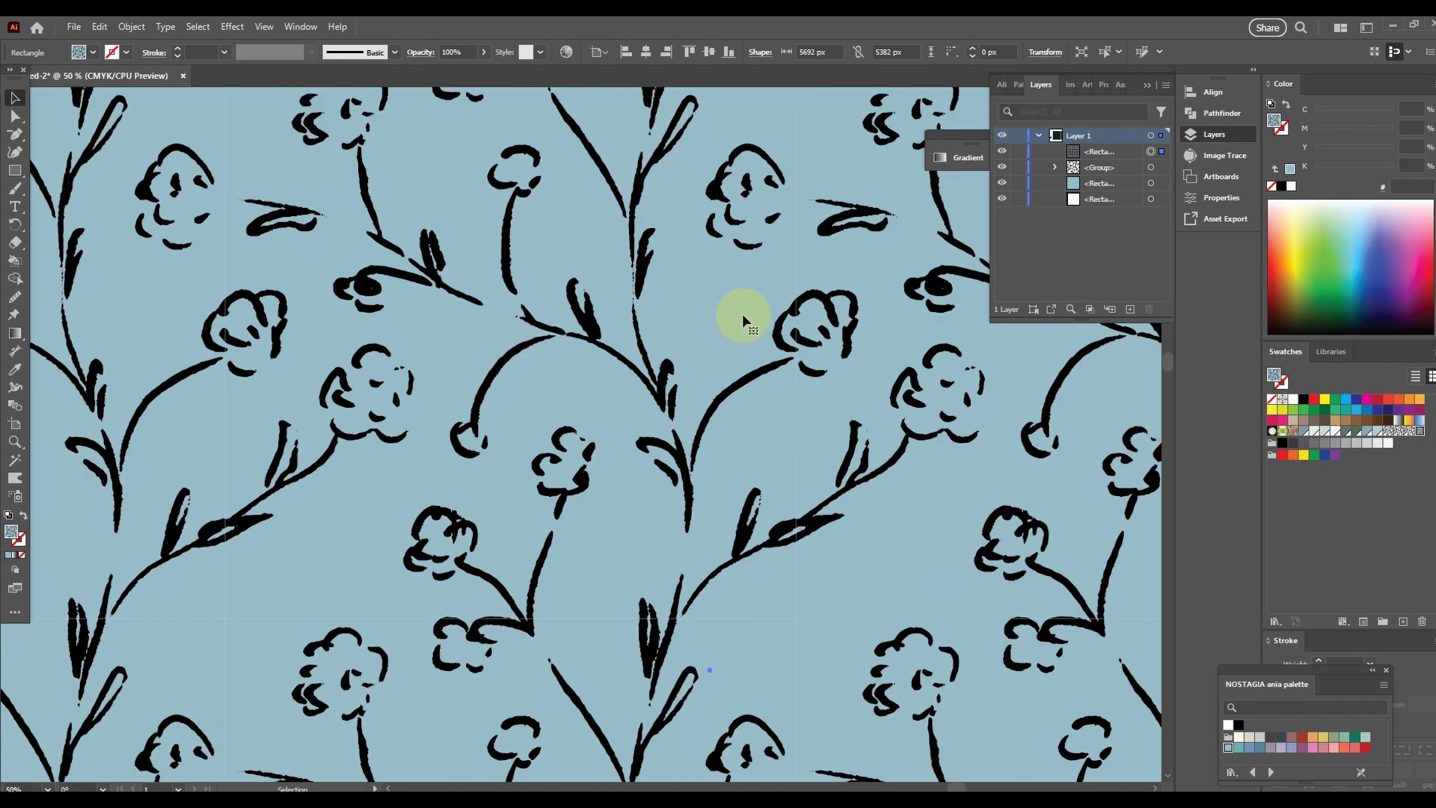
scroll(546, 665, "up", 3)
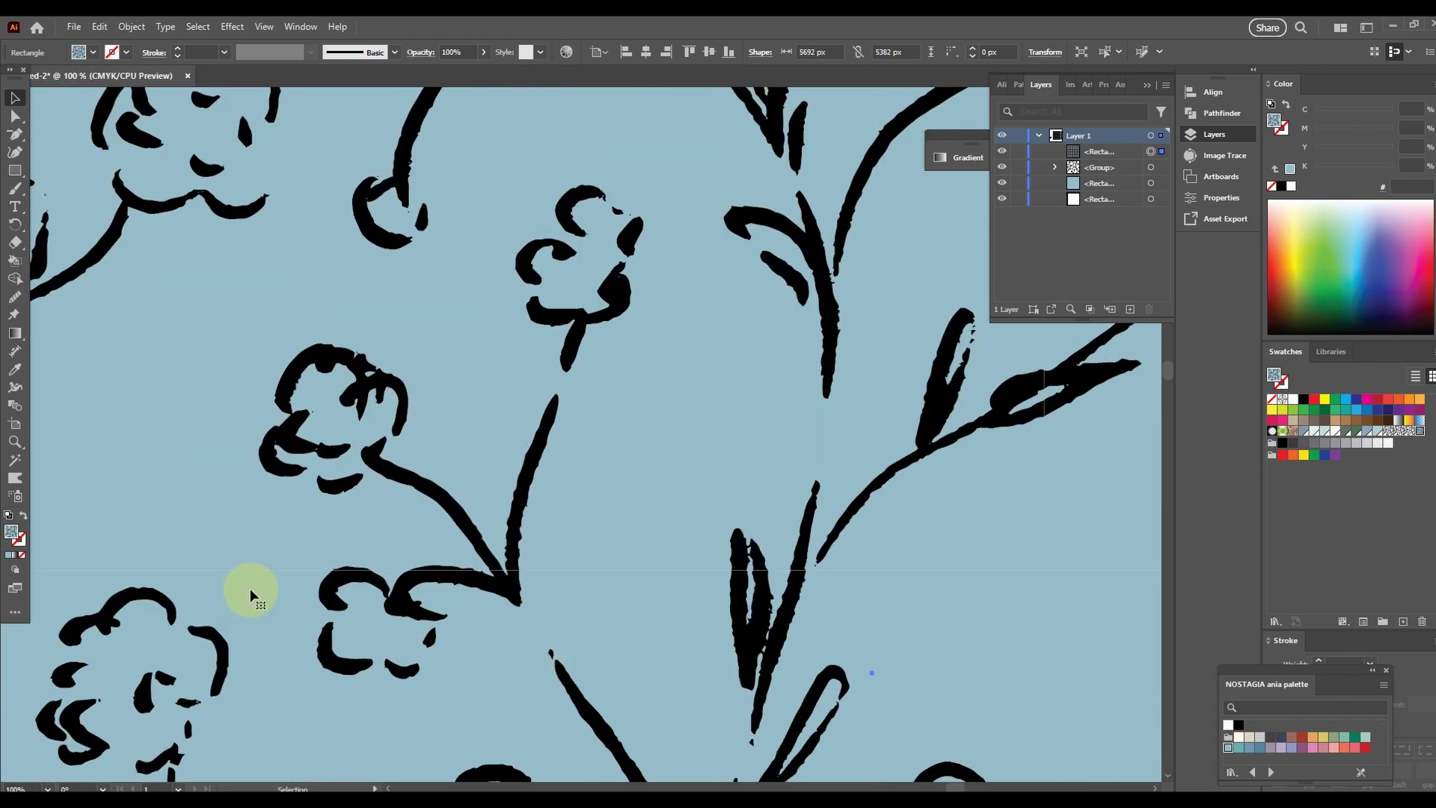
scroll(372, 568, "up", 2)
scroll(372, 568, "up", 2)
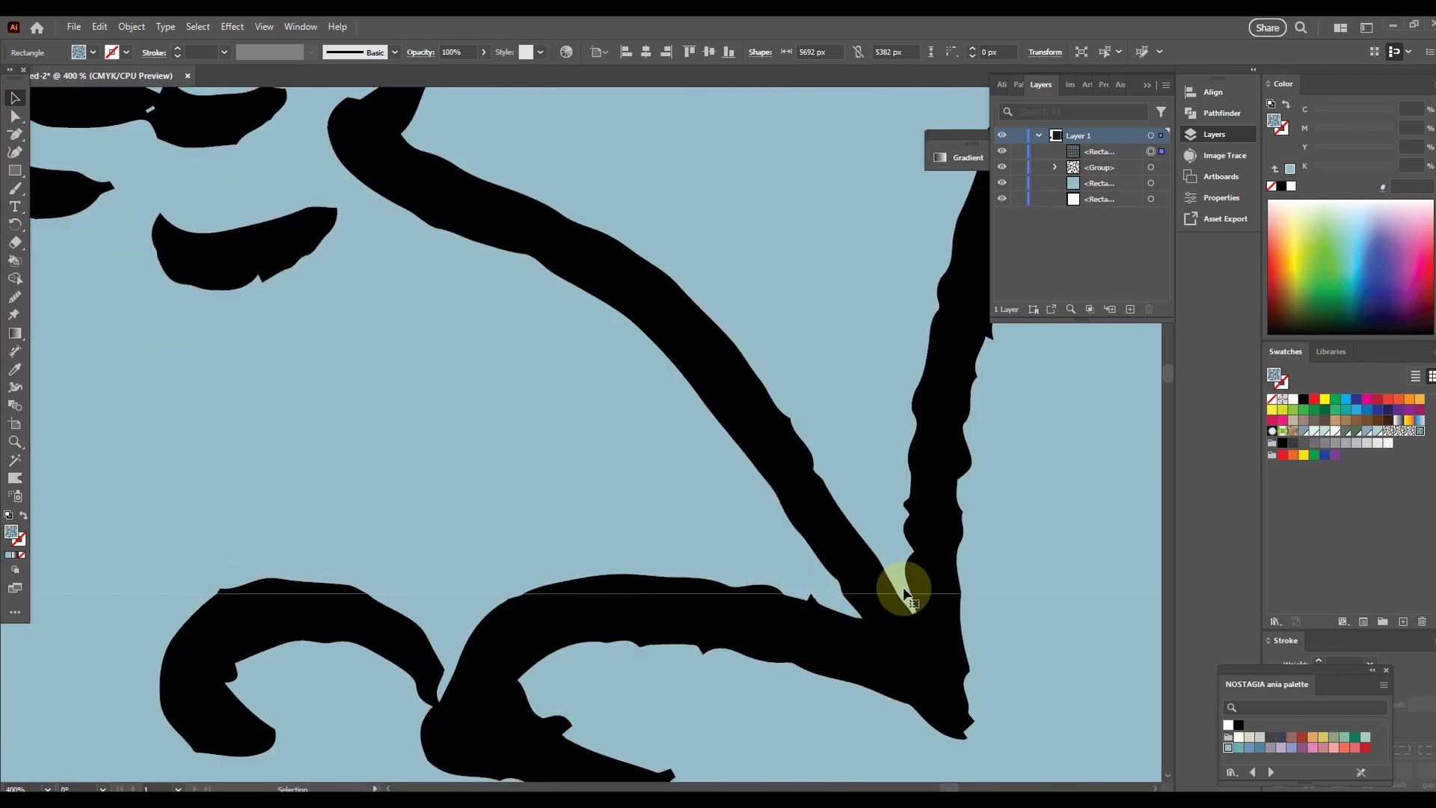
left_click_drag(202, 474, 913, 473)
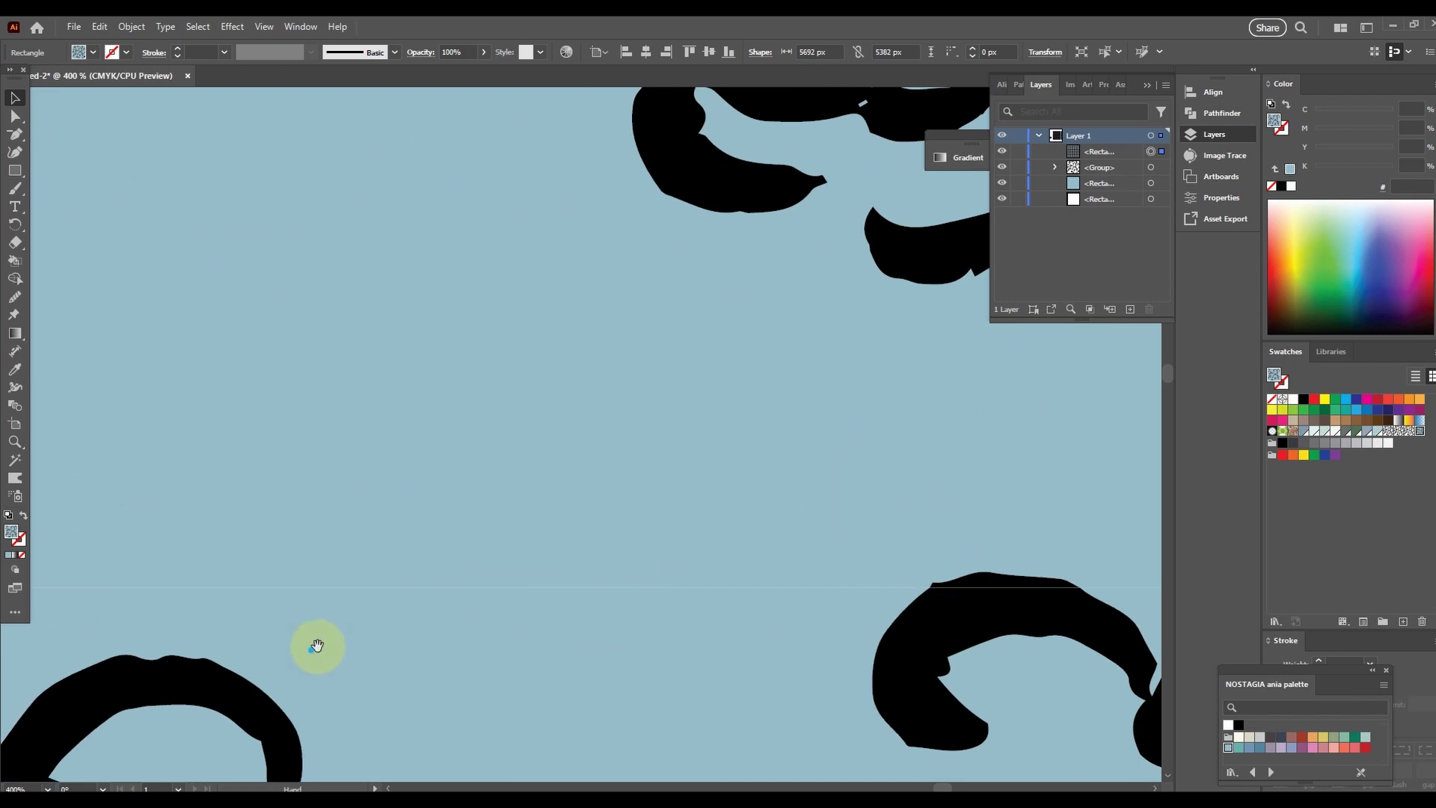
left_click_drag(317, 644, 788, 542)
left_click_drag(209, 472, 577, 522)
- Check the vertical tile joins at several magnifications and compare them with the whole pattern-filled rectangle
scroll(412, 515, "down", 4)
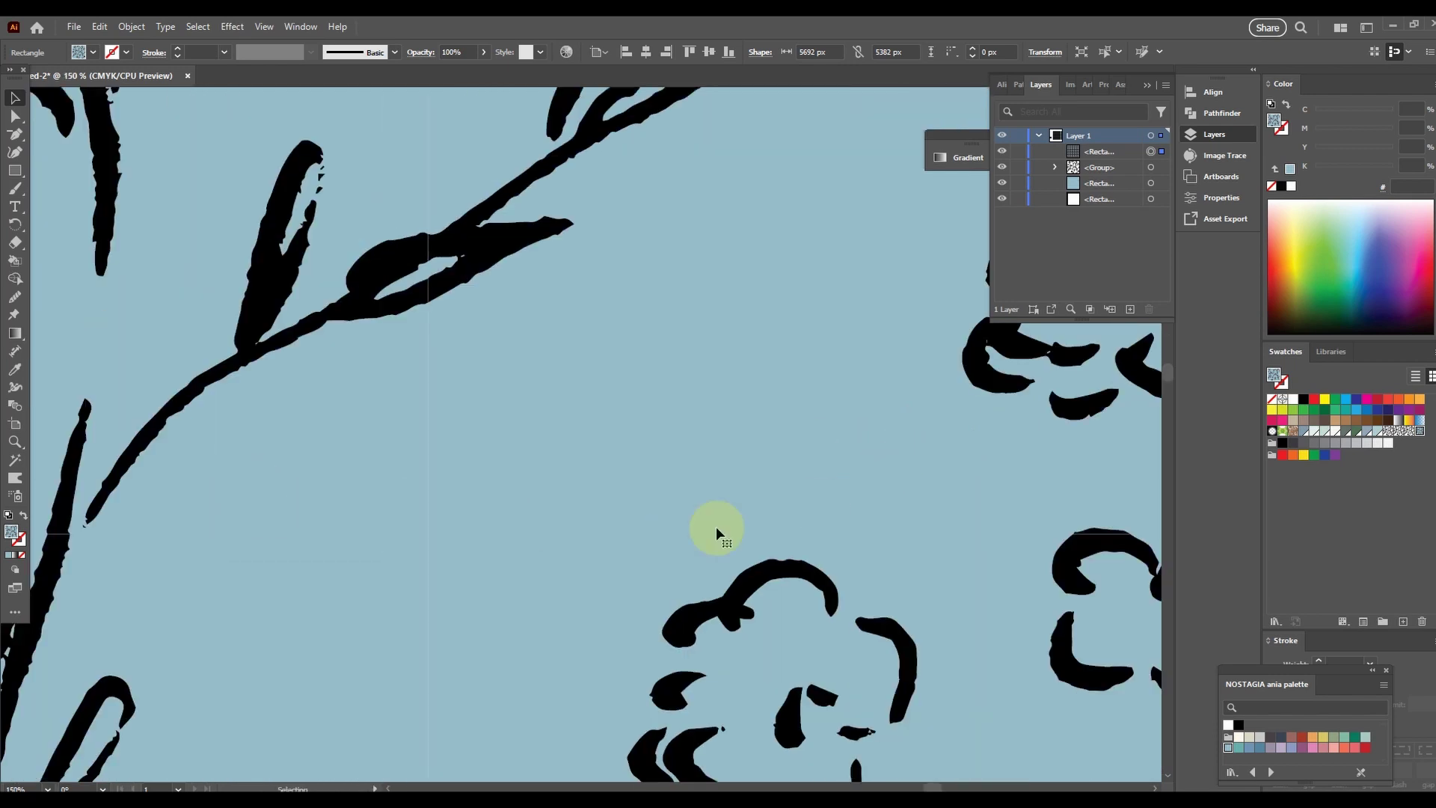
scroll(343, 519, "down", 2)
scroll(395, 541, "up", 8)
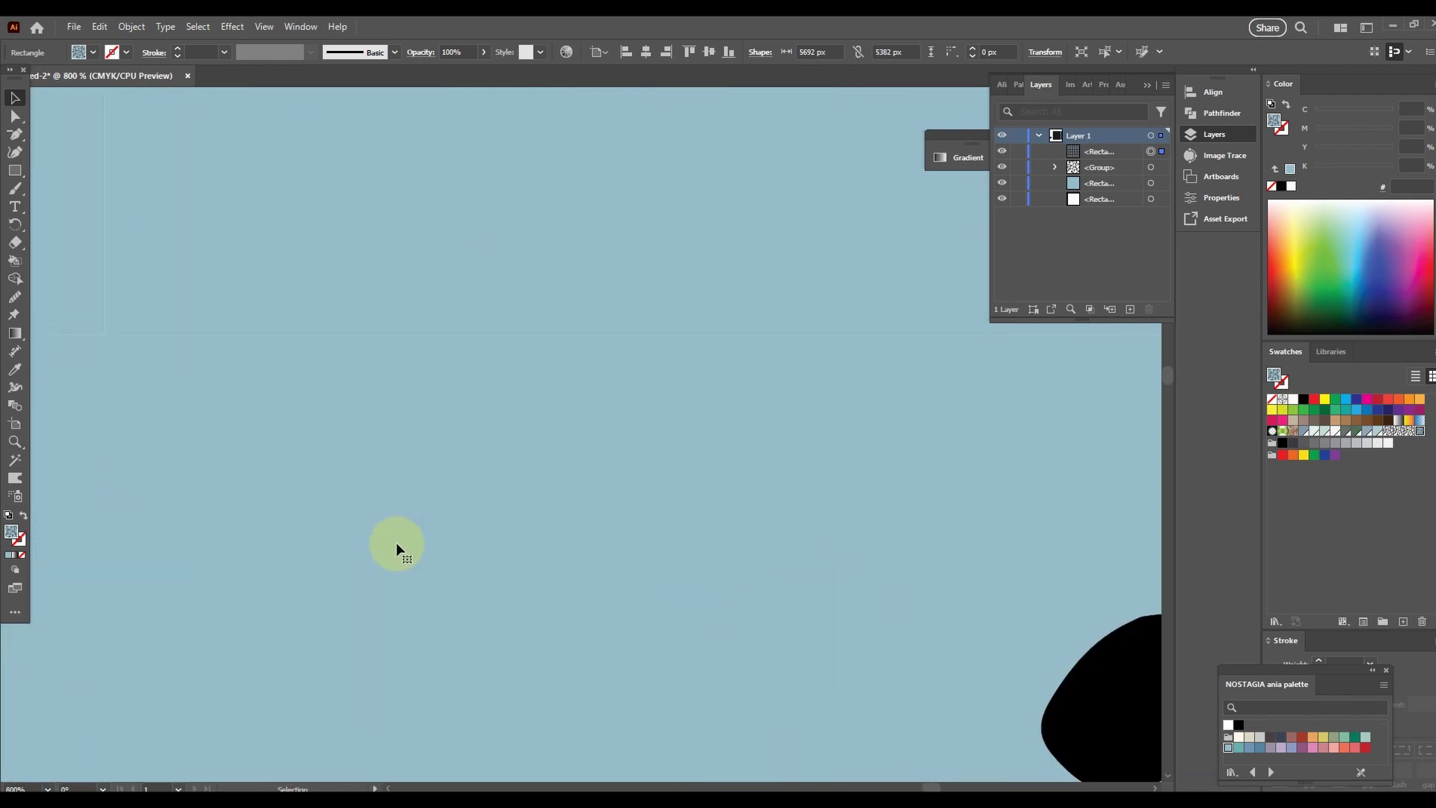
scroll(374, 400, "down", 10)
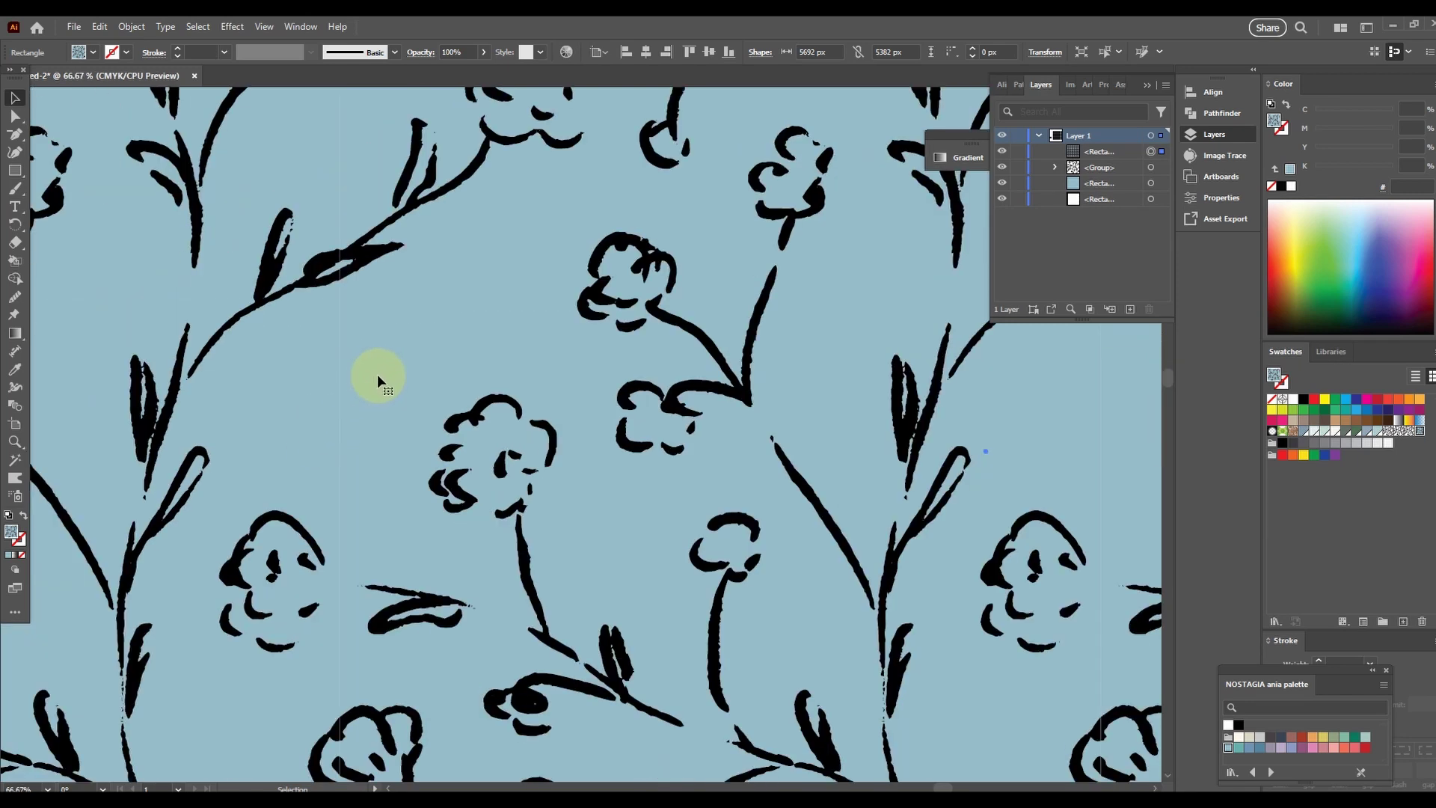
scroll(549, 395, "down", 4)
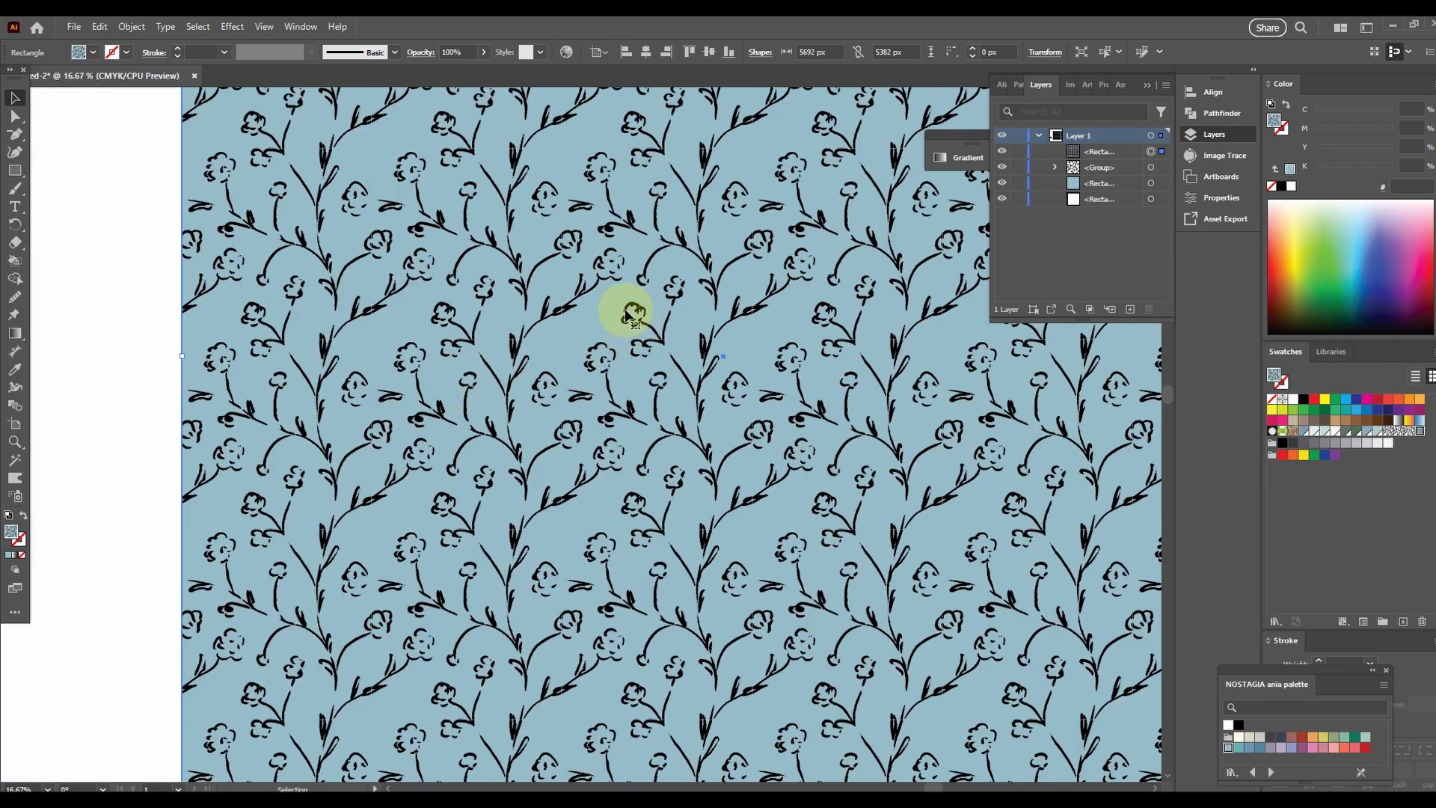
left_click_drag(704, 263, 465, 586)
left_click_drag(843, 272, 737, 167)
scroll(671, 239, "down", 2)
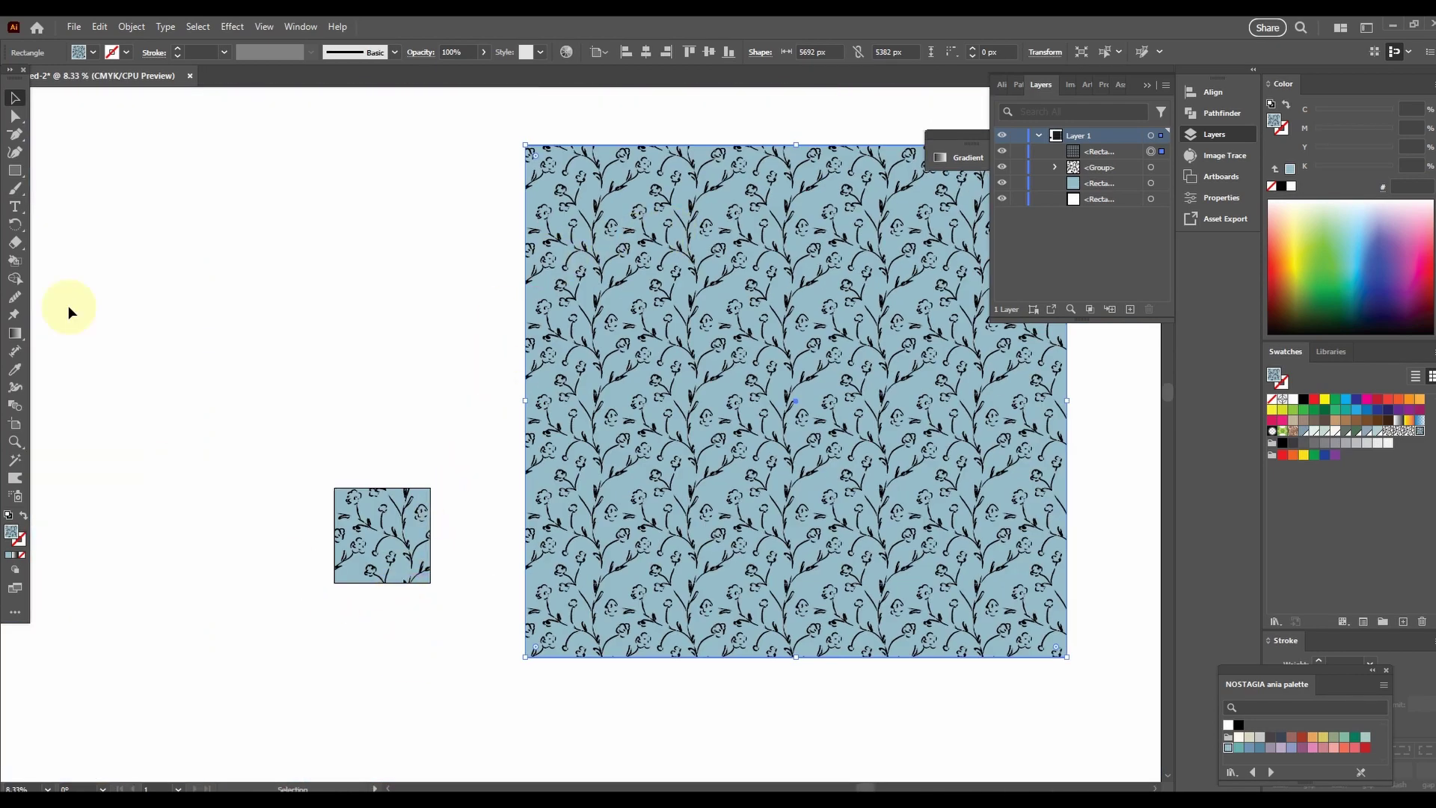
- Resize the blue background rectangle of the flower tile to 1002 x 1002 px and check its overlap at the tile's edge
scroll(427, 606, "up", 4)
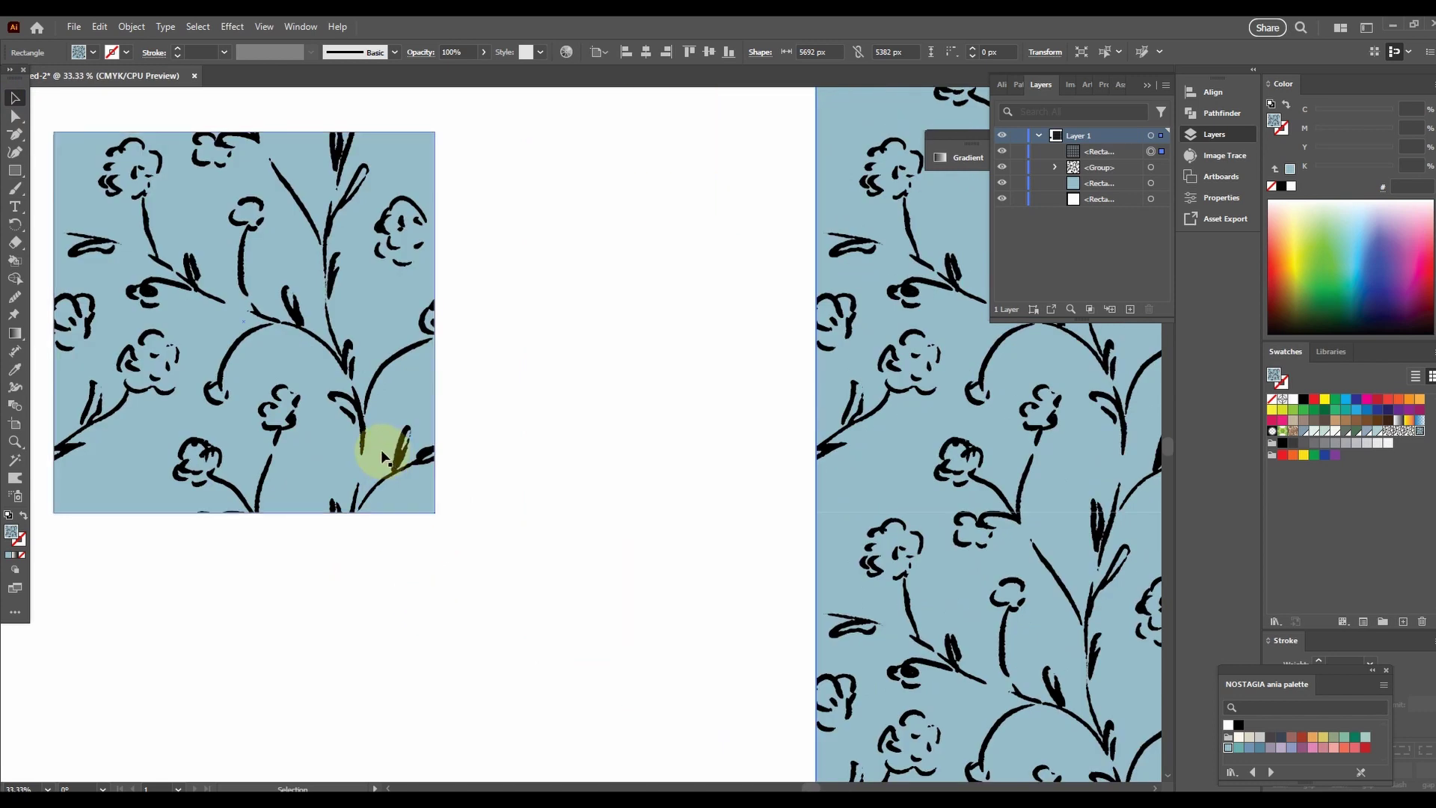
scroll(290, 468, "up", 1)
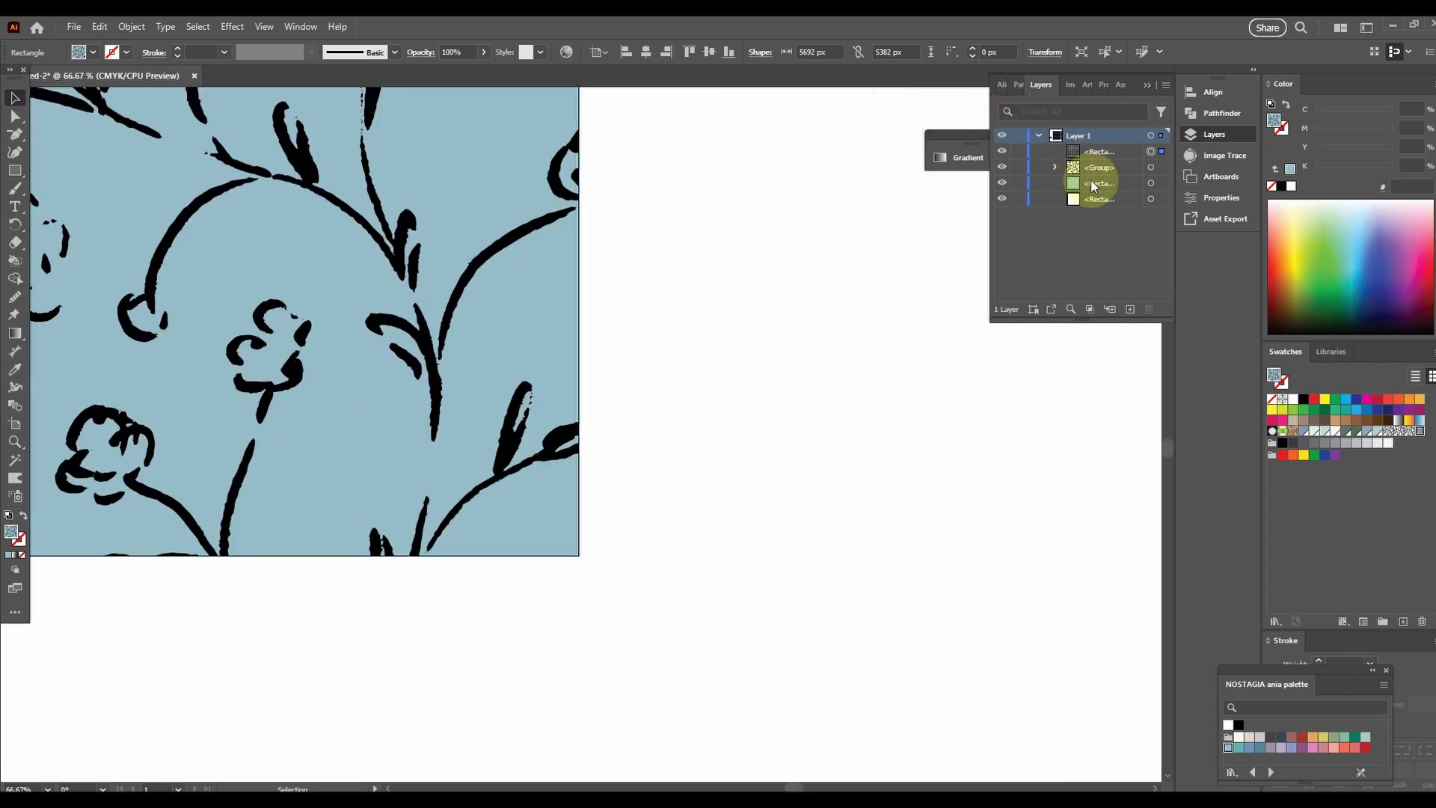
left_click(1137, 183)
left_click(1149, 182)
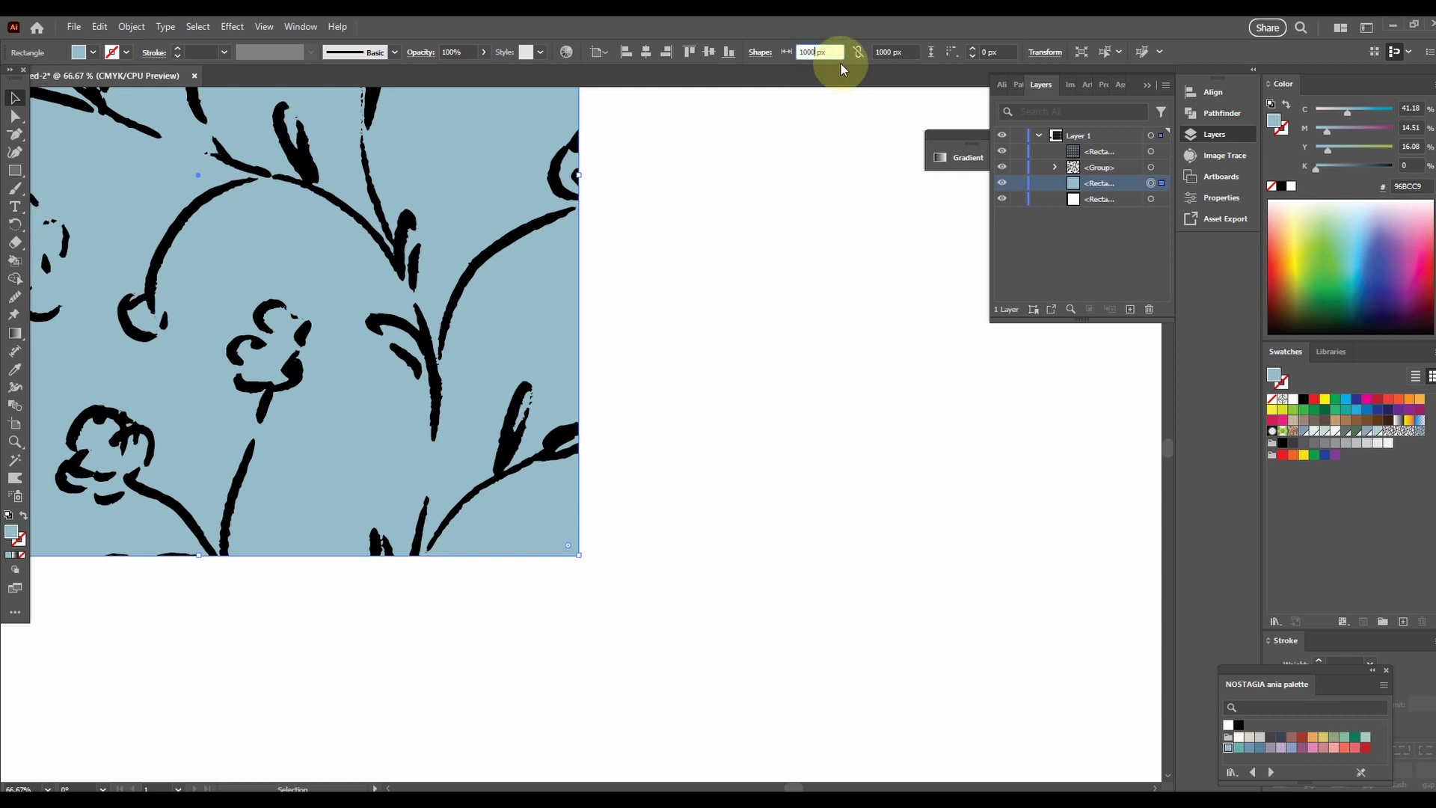
type("2")
left_click(893, 53)
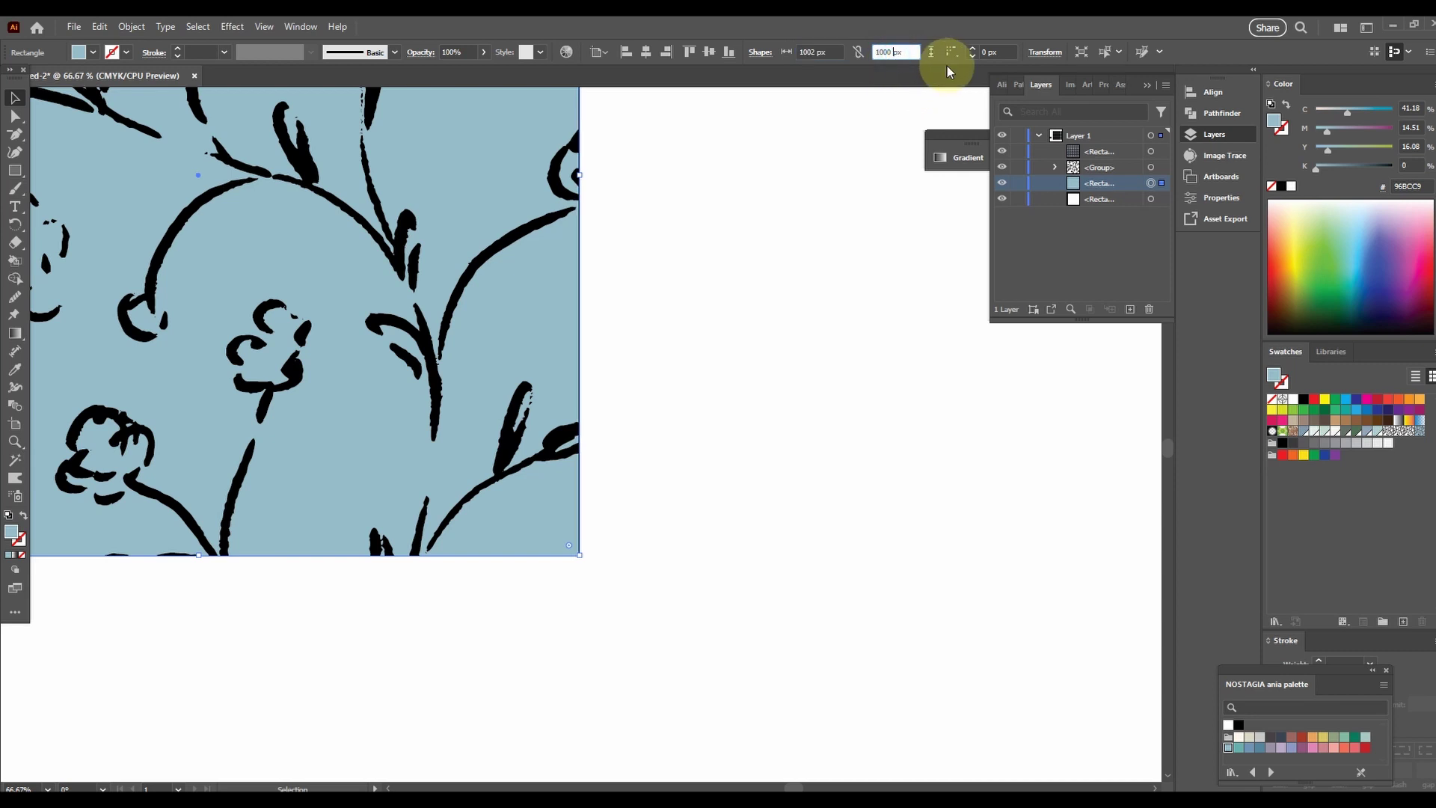
key("BackSpace")
type("2")
left_click(852, 218)
scroll(459, 385, "up", 8)
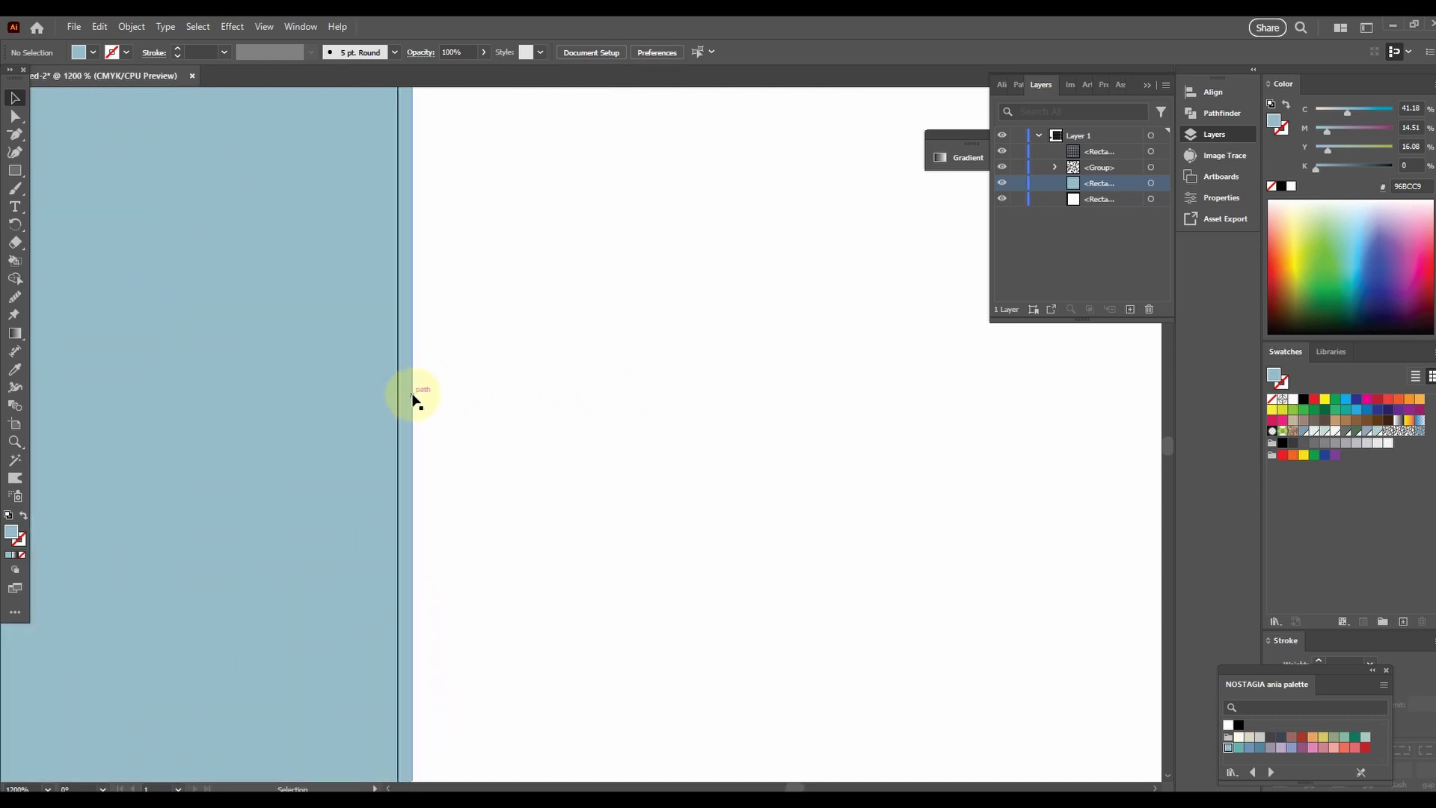
scroll(414, 399, "down", 14)
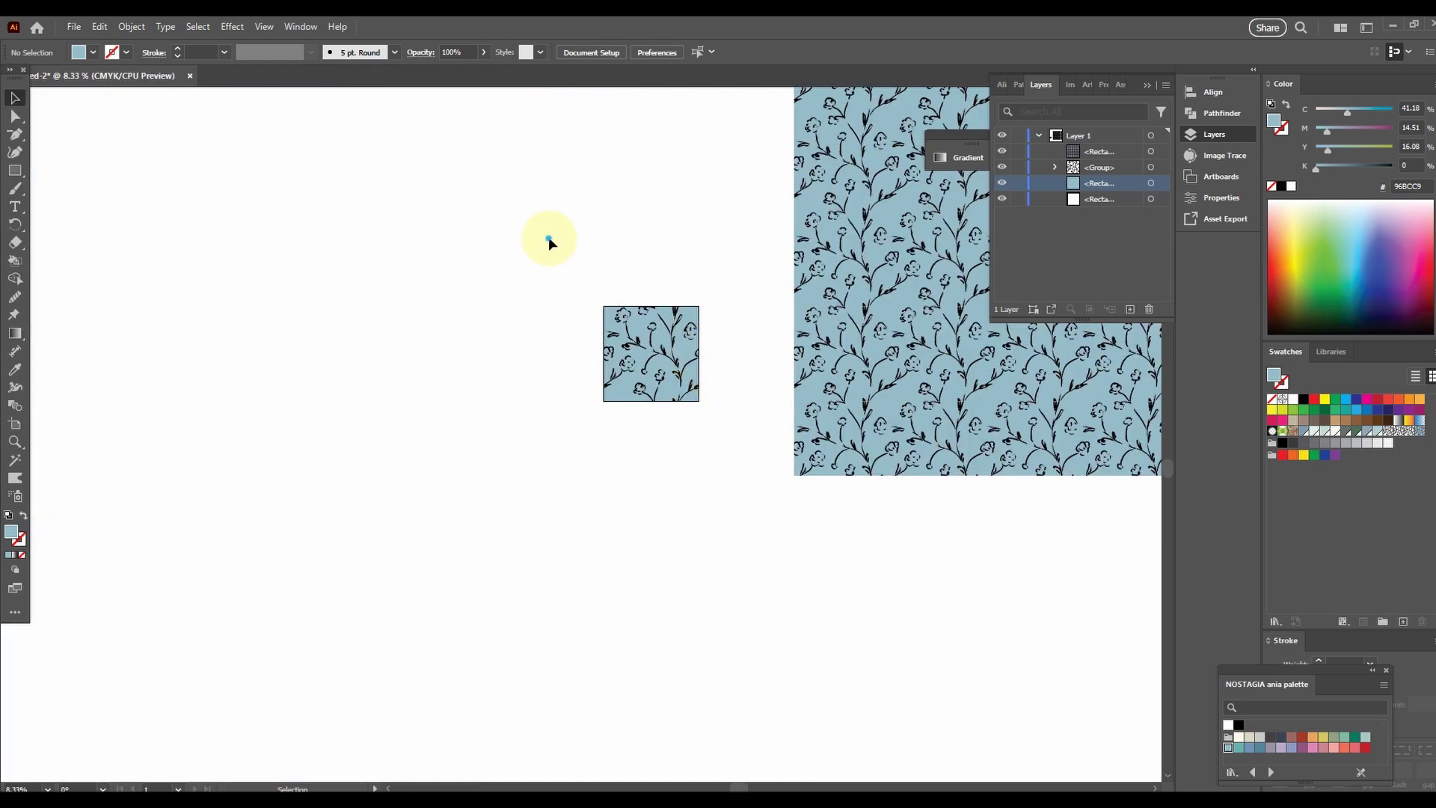
- Add the flower tile with its enlarged background to the swatches as a new pattern and apply it to the large rectangle
left_click_drag(548, 241, 770, 448)
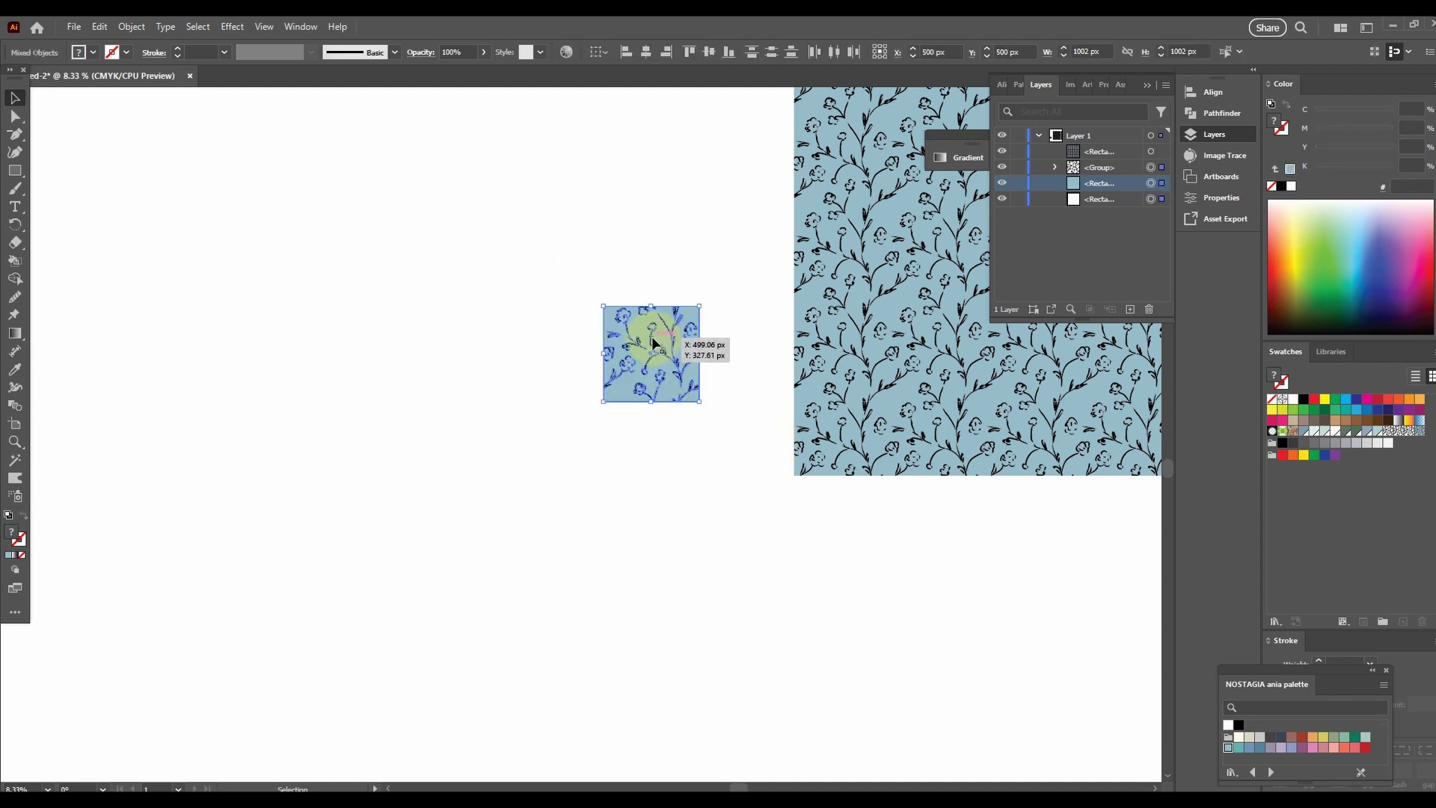
left_click_drag(652, 344, 1427, 438)
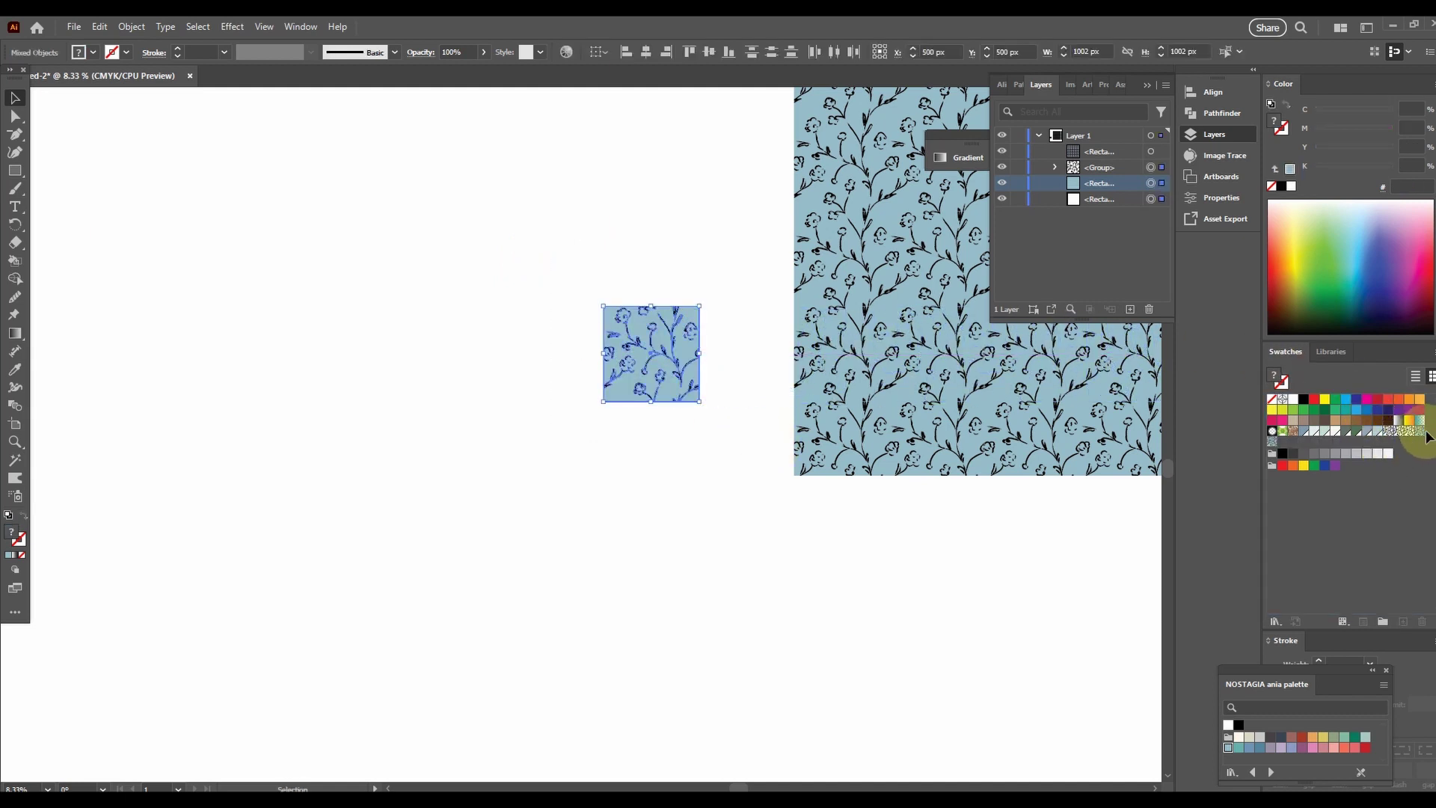
left_click(716, 577)
left_click_drag(825, 412, 356, 620)
left_click(536, 486)
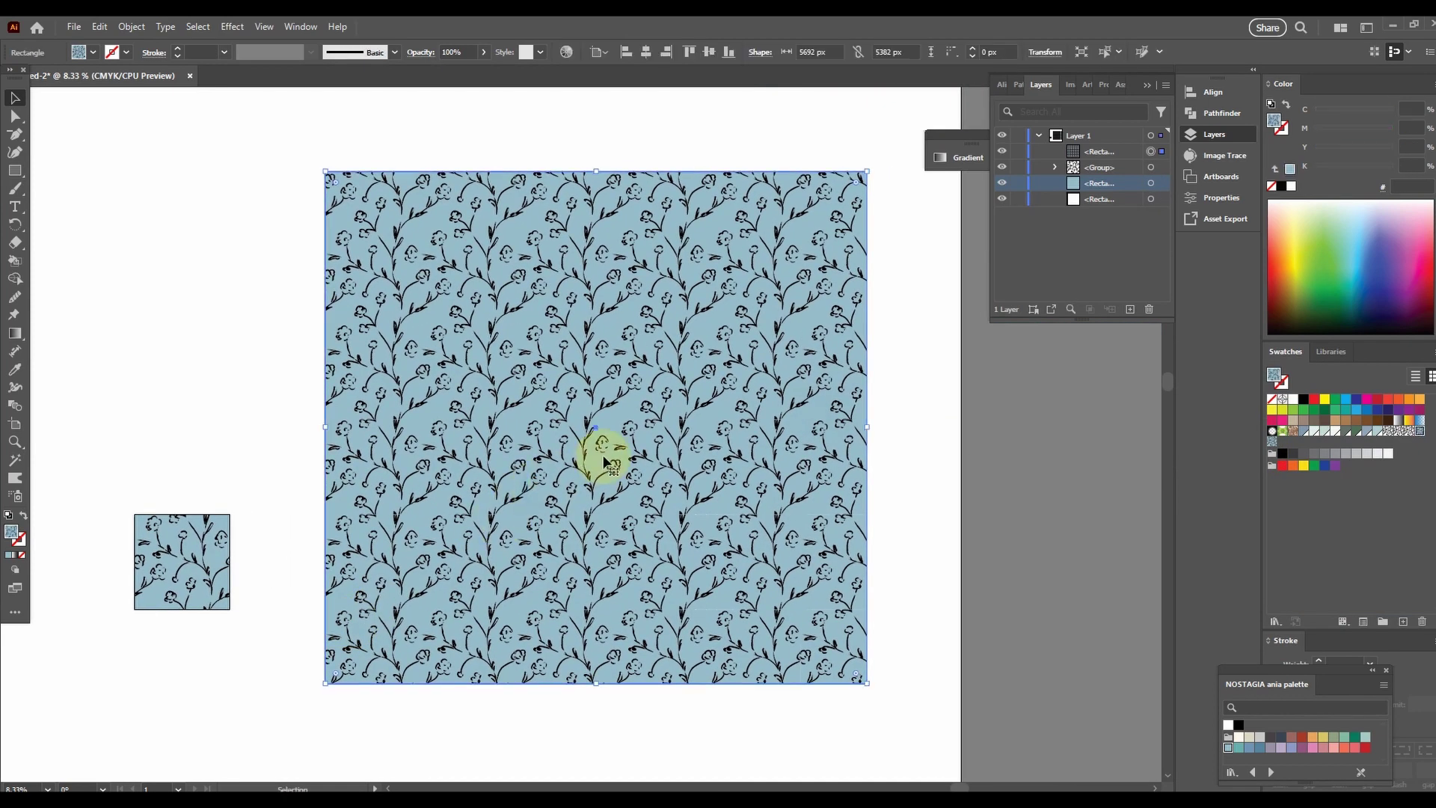
- Examine the vertical and horizontal tile joins of the refilled rectangle up close for hairline gaps
scroll(603, 461, "up", 3)
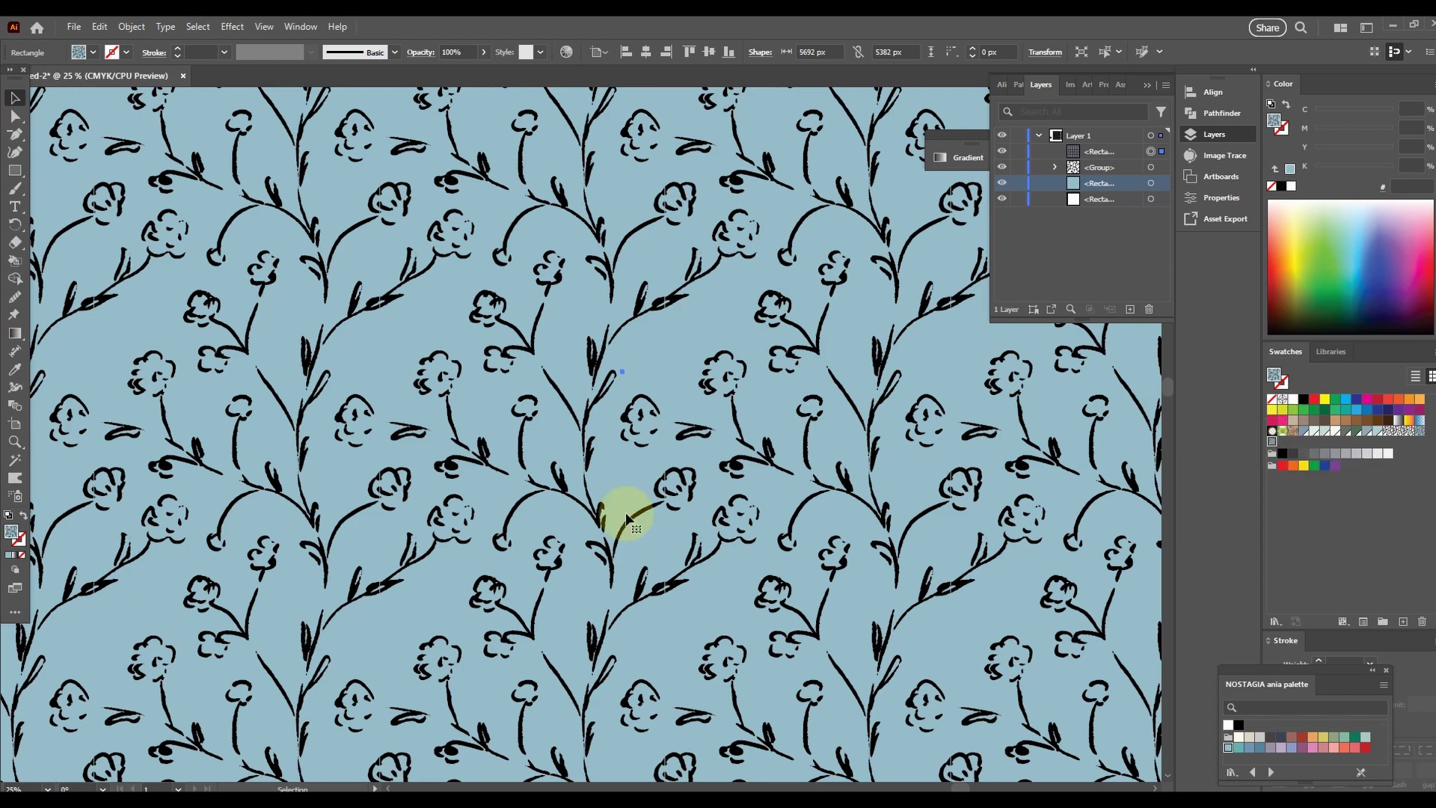
scroll(403, 494, "up", 5)
scroll(329, 497, "up", 4)
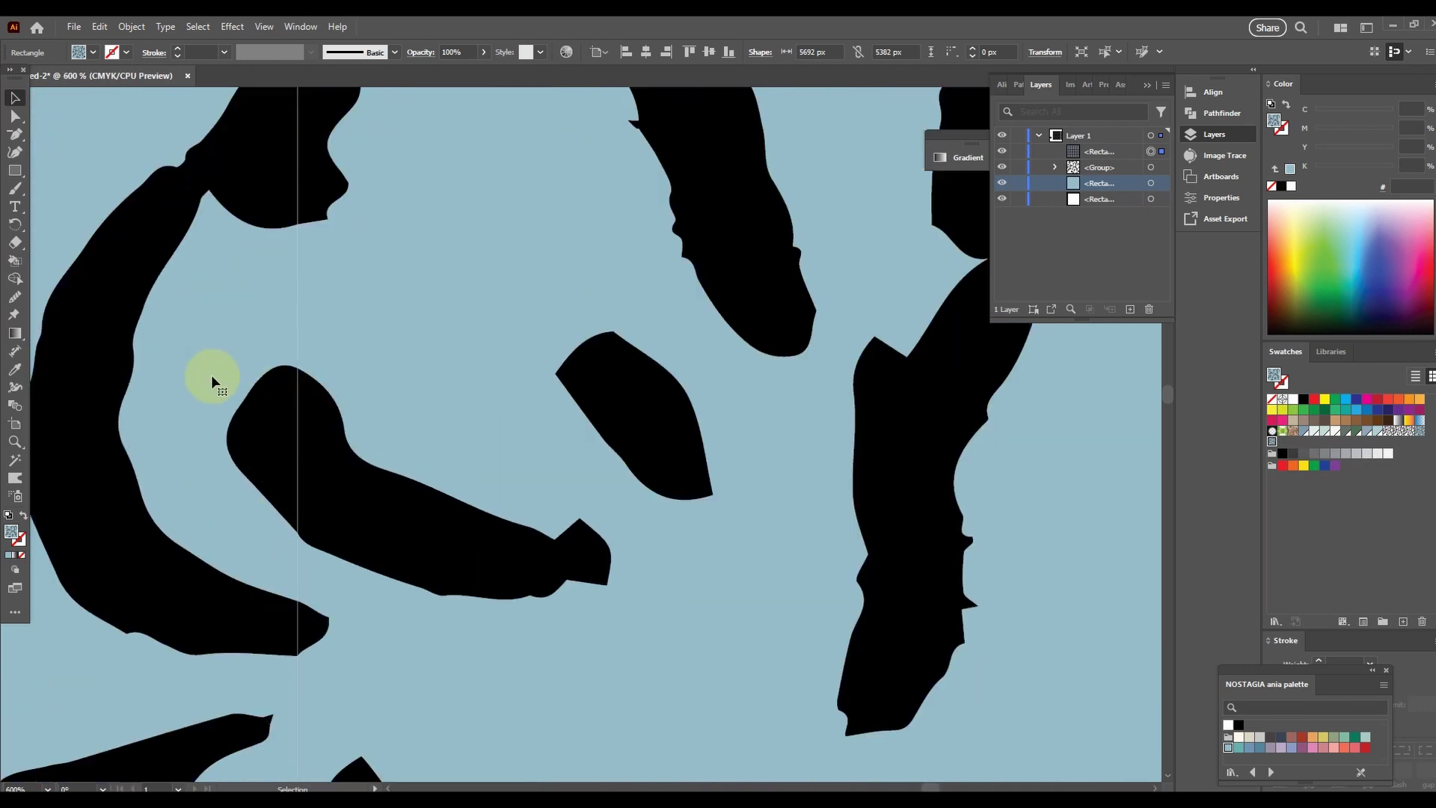
scroll(432, 301, "down", 4)
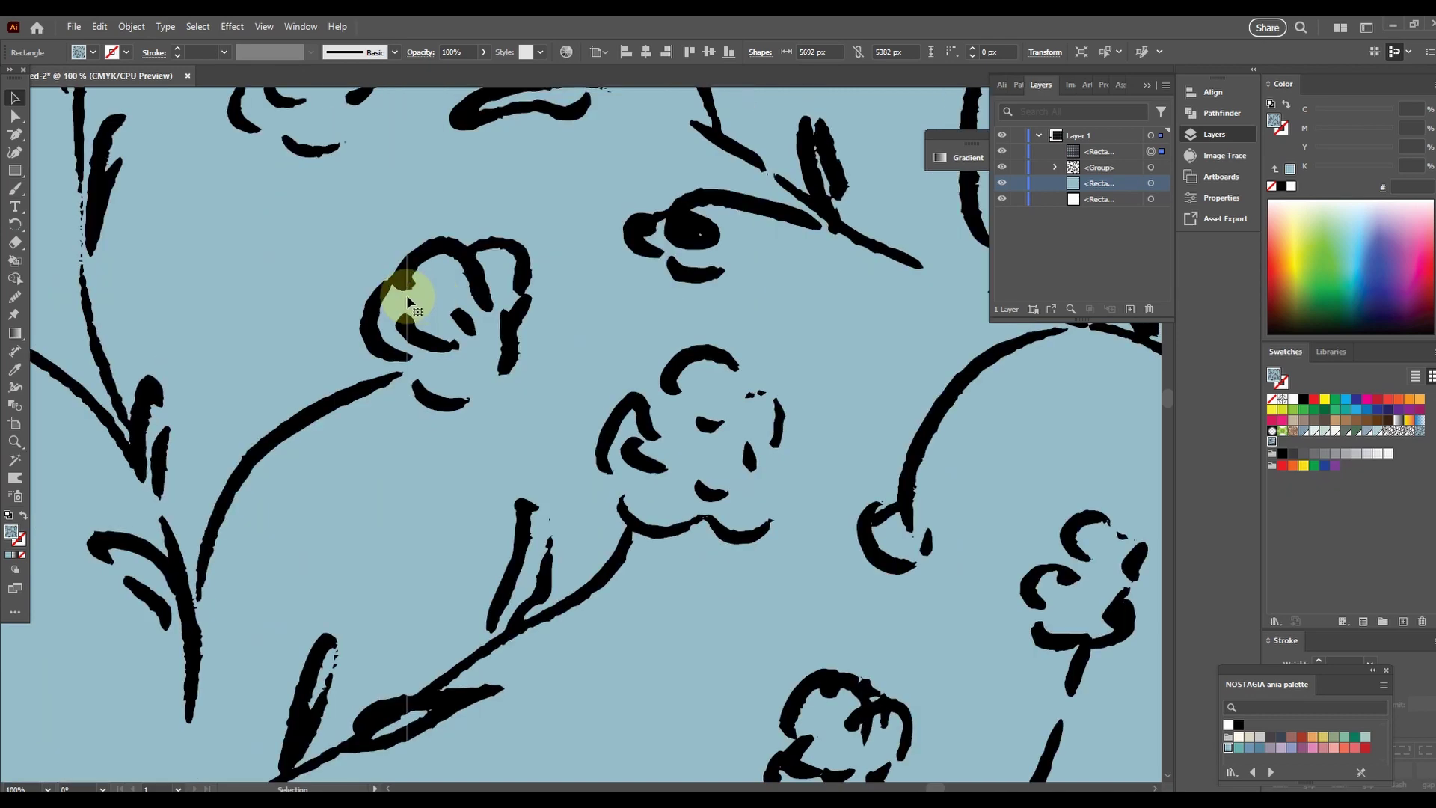
scroll(406, 293, "down", 6)
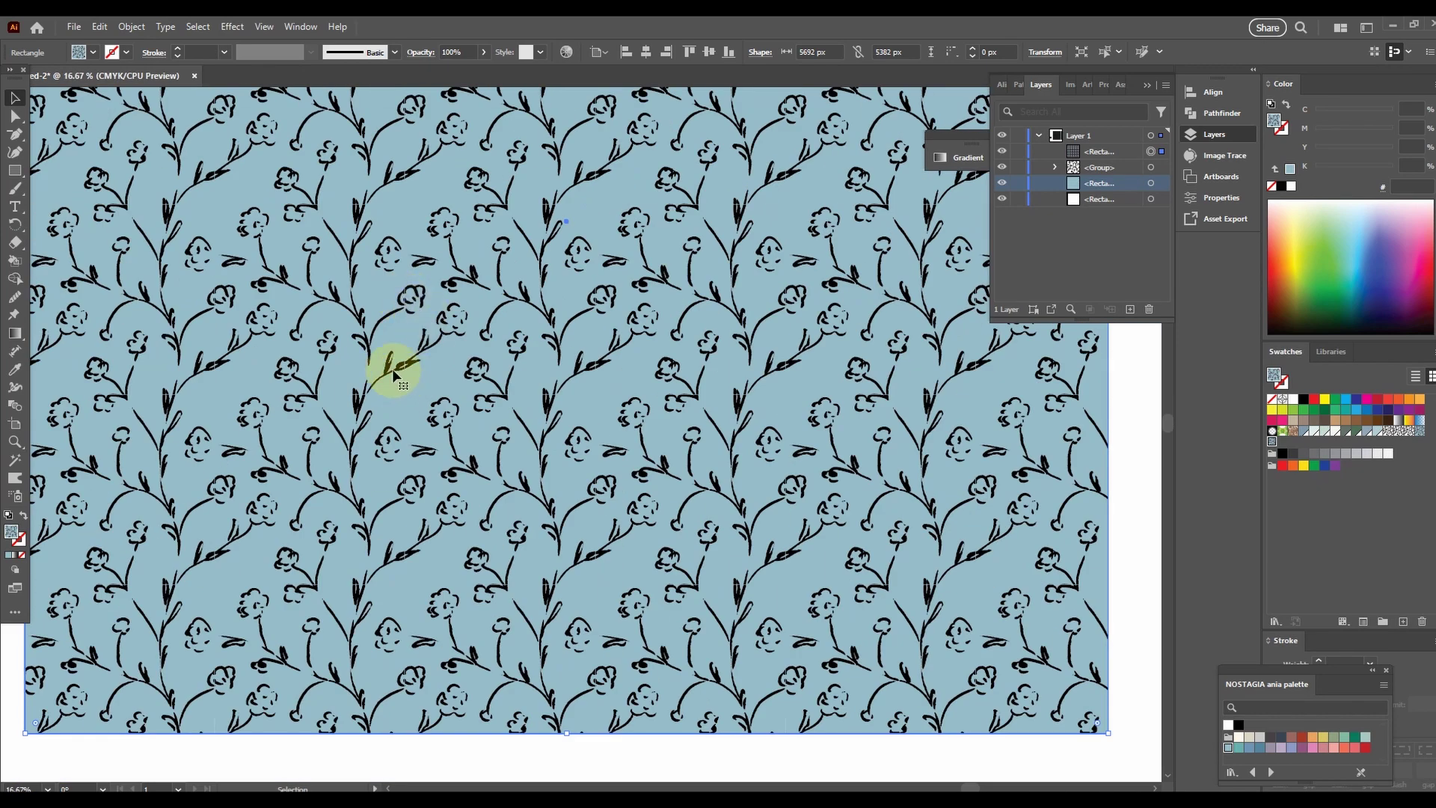
left_click_drag(187, 451, 429, 500)
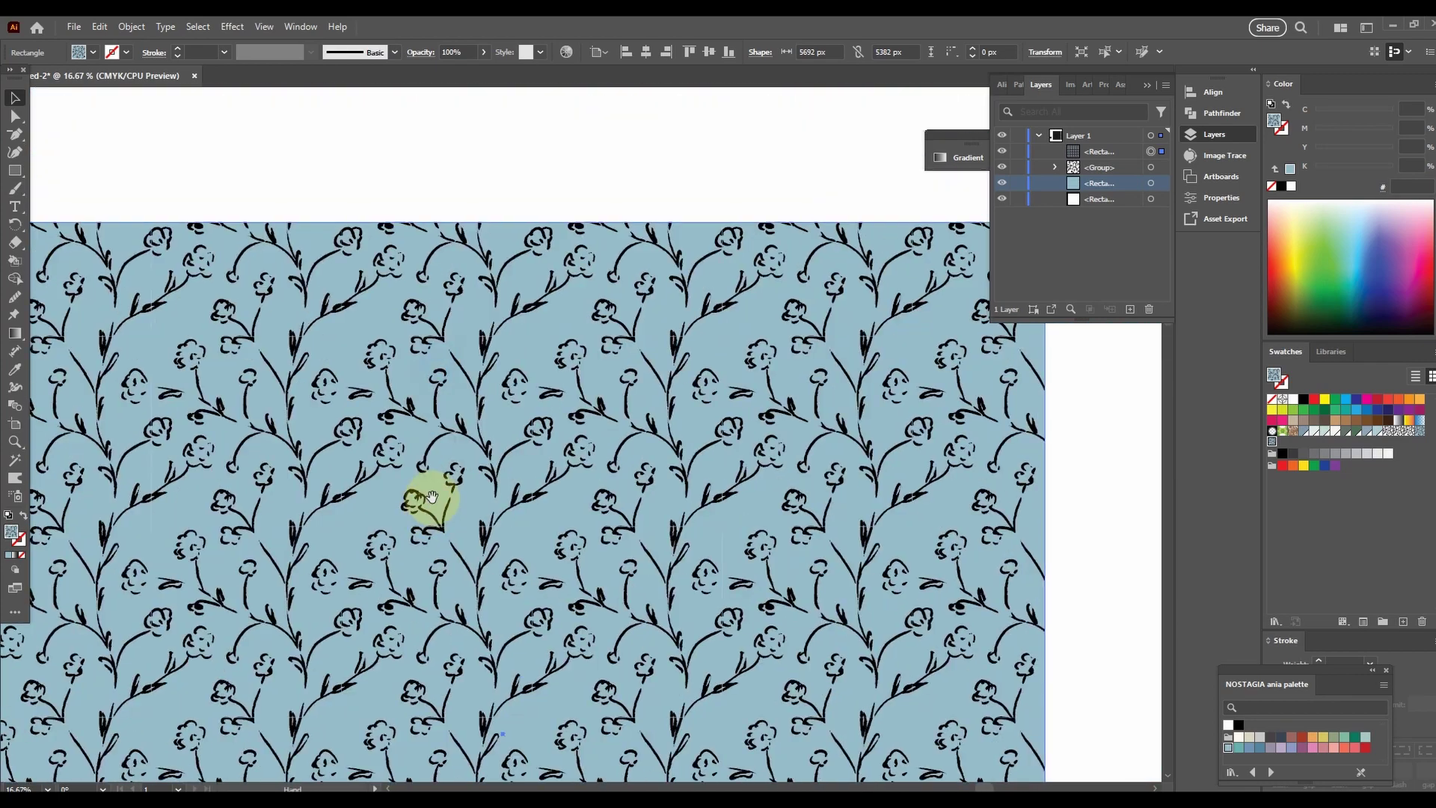
left_click_drag(362, 630, 366, 506)
scroll(537, 448, "up", 5)
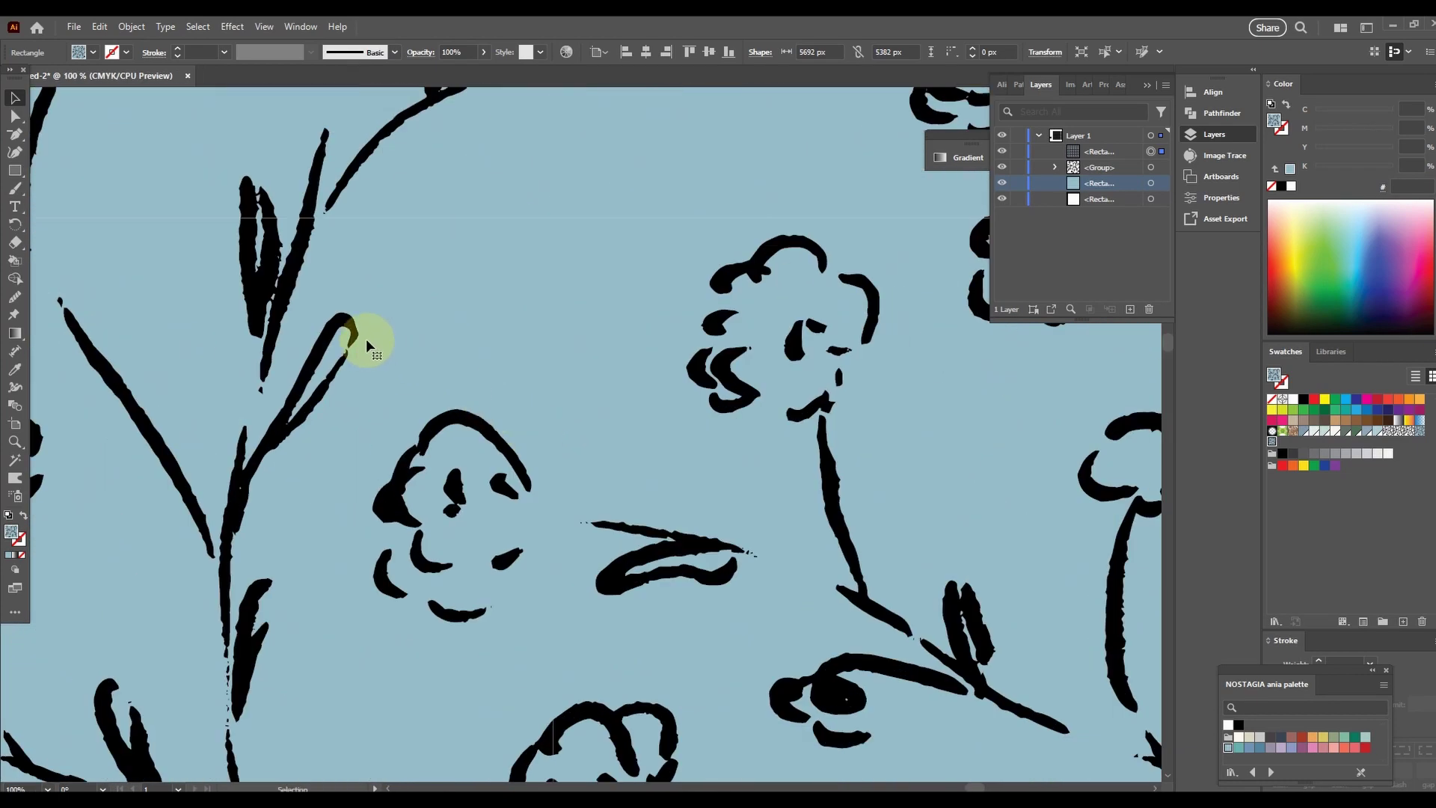
scroll(468, 246, "down", 8)
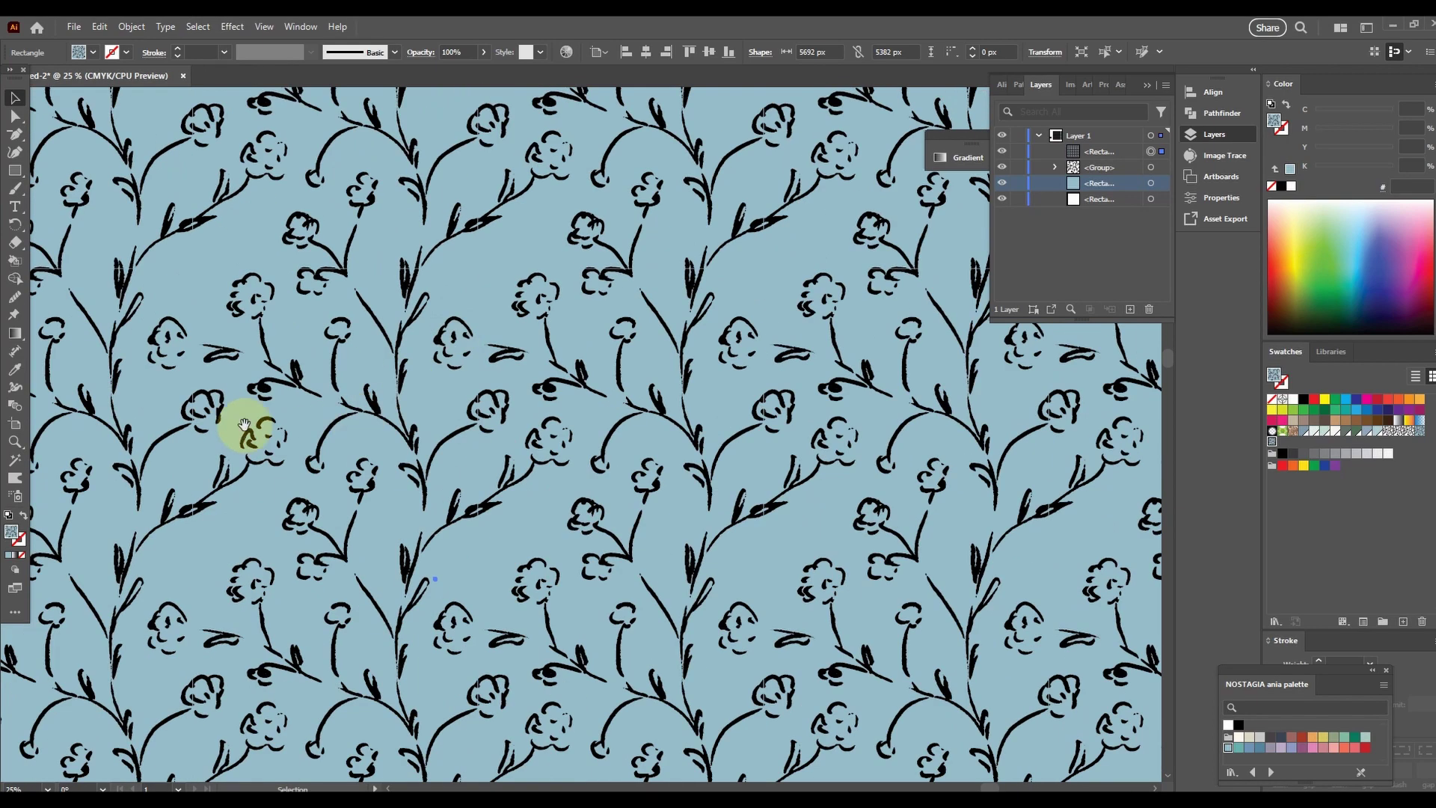
- Inspect the edges of the single flower tile and compare them with the joins in the large patterned rectangle
scroll(557, 501, "up", 4)
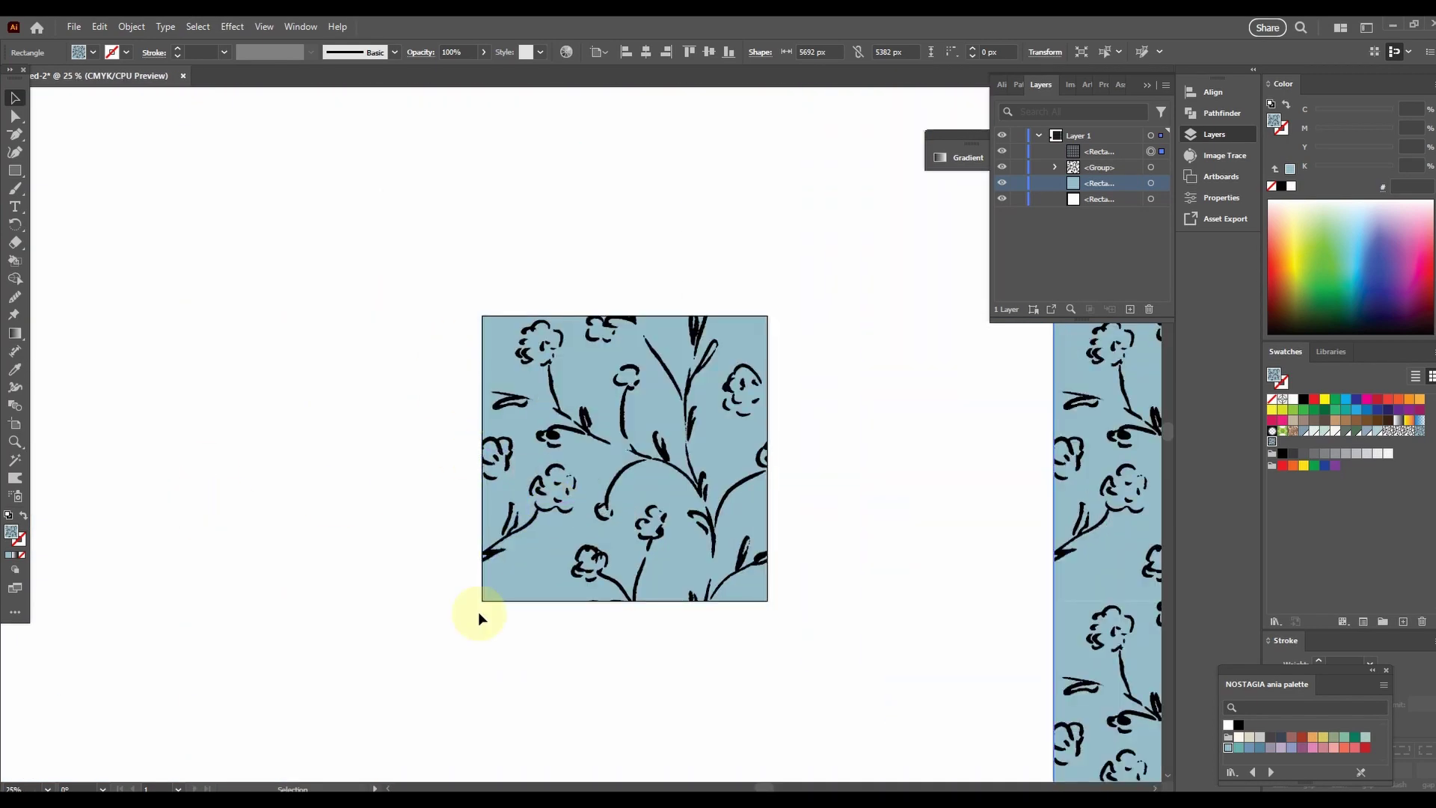
scroll(537, 320, "up", 2)
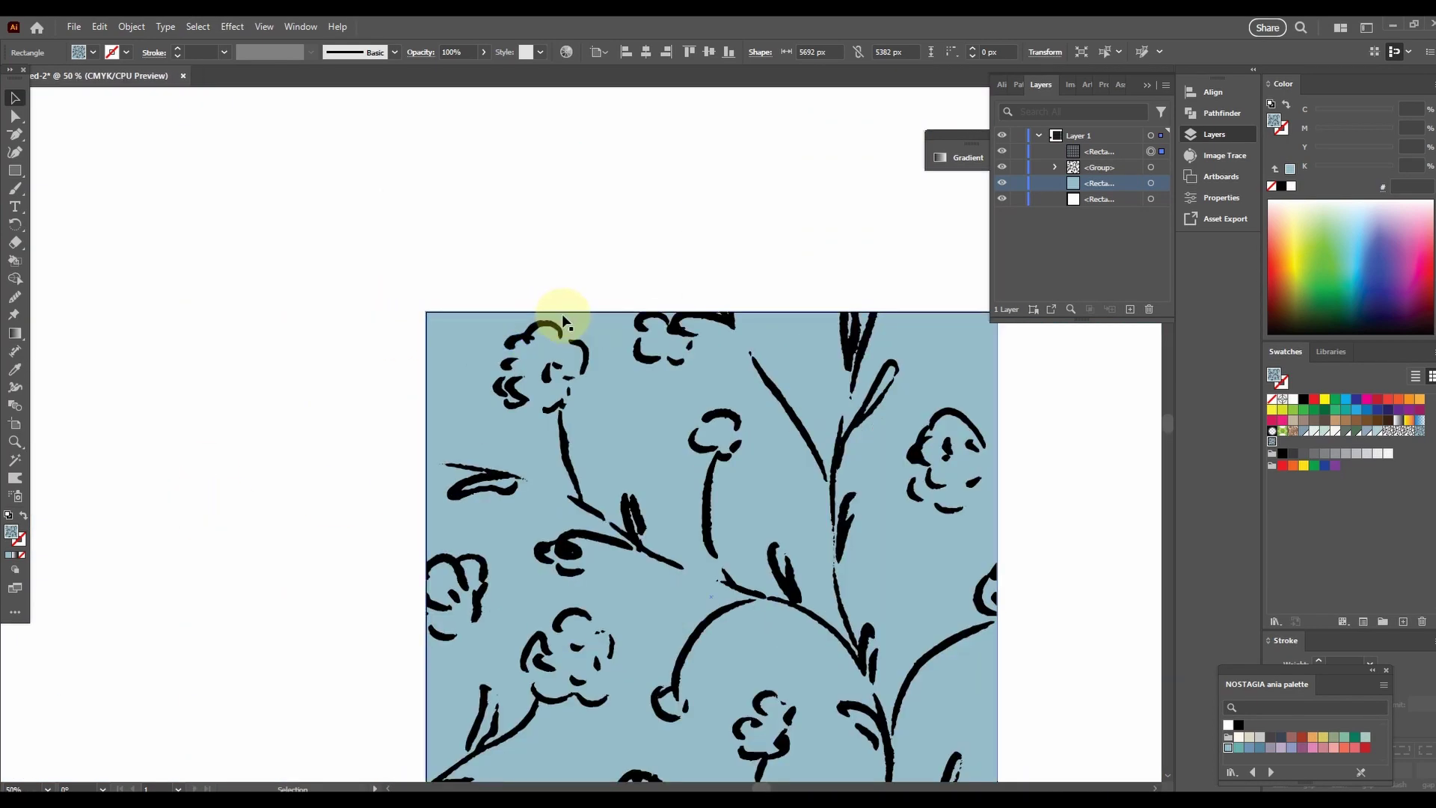
mouse_move(557, 322)
left_mouse_down()
mouse_move(323, 327)
mouse_move(46, 257)
left_mouse_up()
left_click_drag(676, 276, 2, 490)
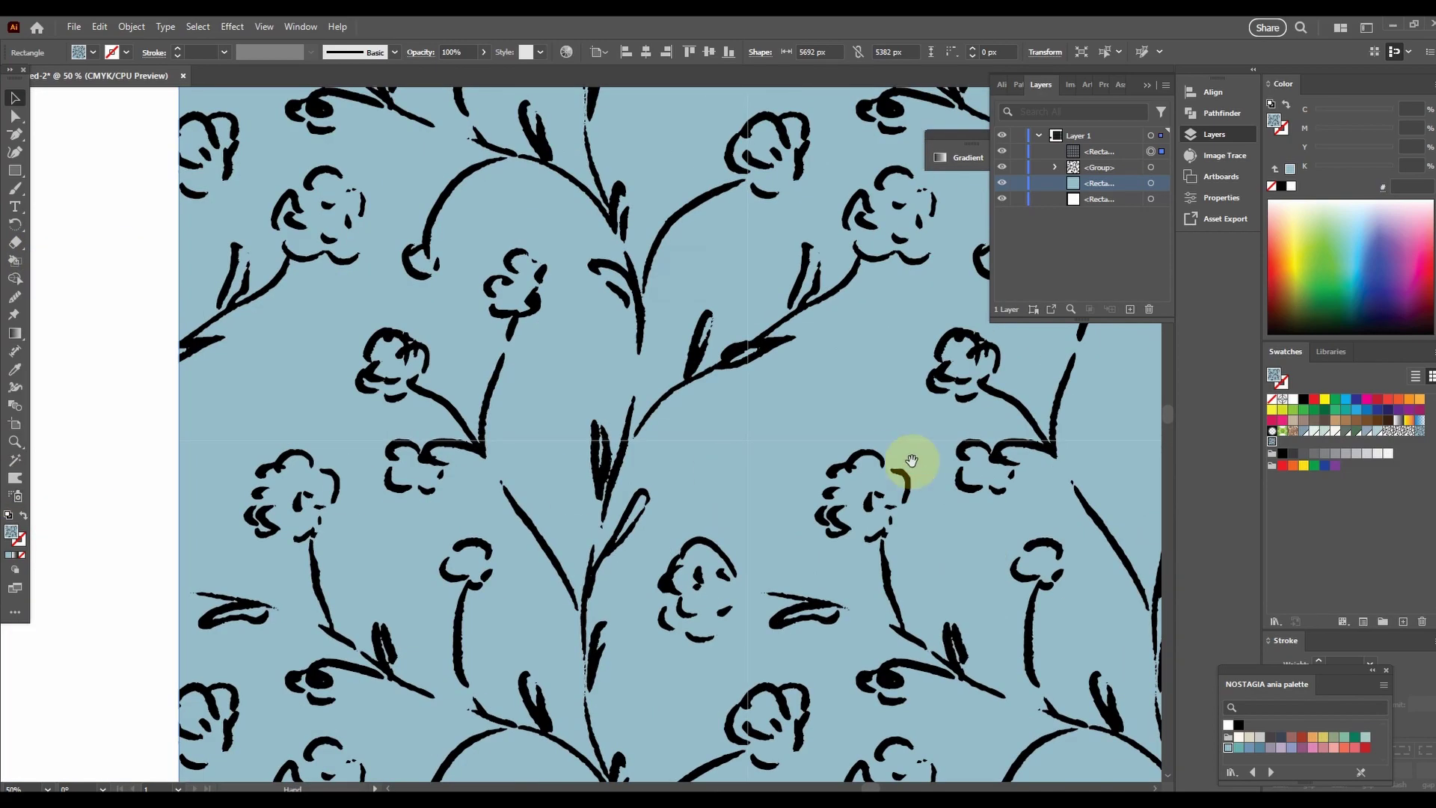
left_click_drag(809, 495, 293, 585)
left_click_drag(416, 374, 287, 560)
scroll(550, 447, "down", 3)
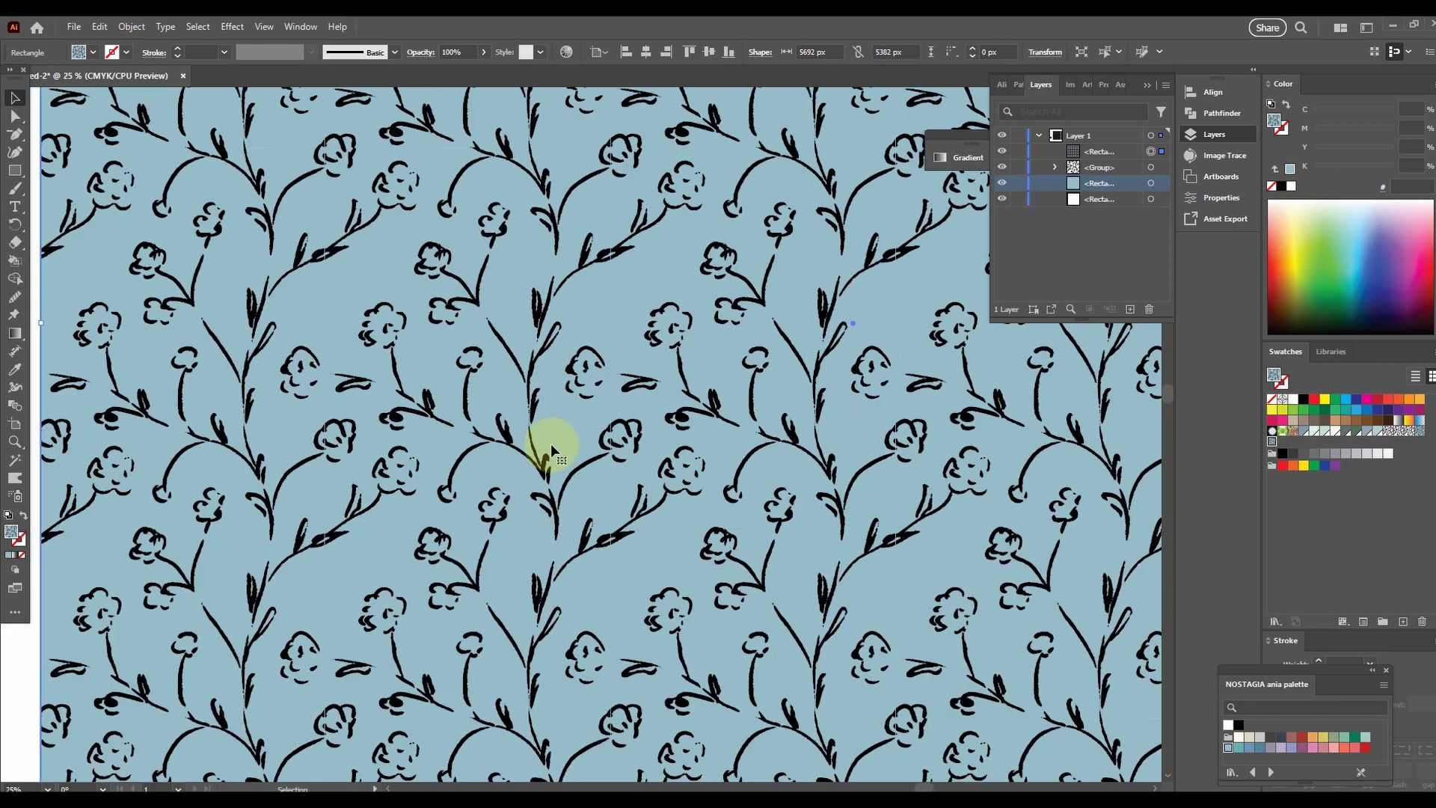
left_click_drag(830, 450, 554, 564)
scroll(503, 529, "up", 3)
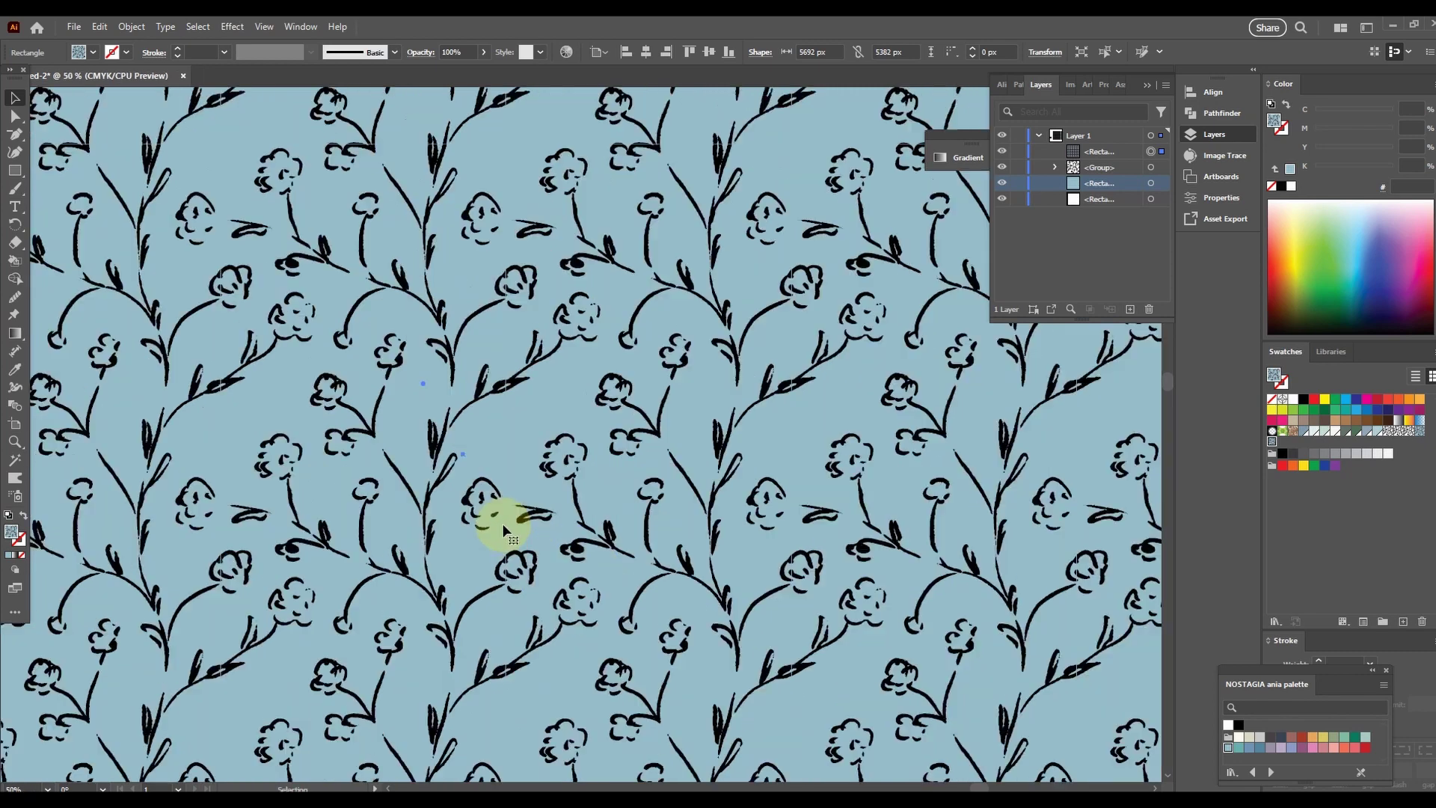
scroll(380, 394, "down", 3)
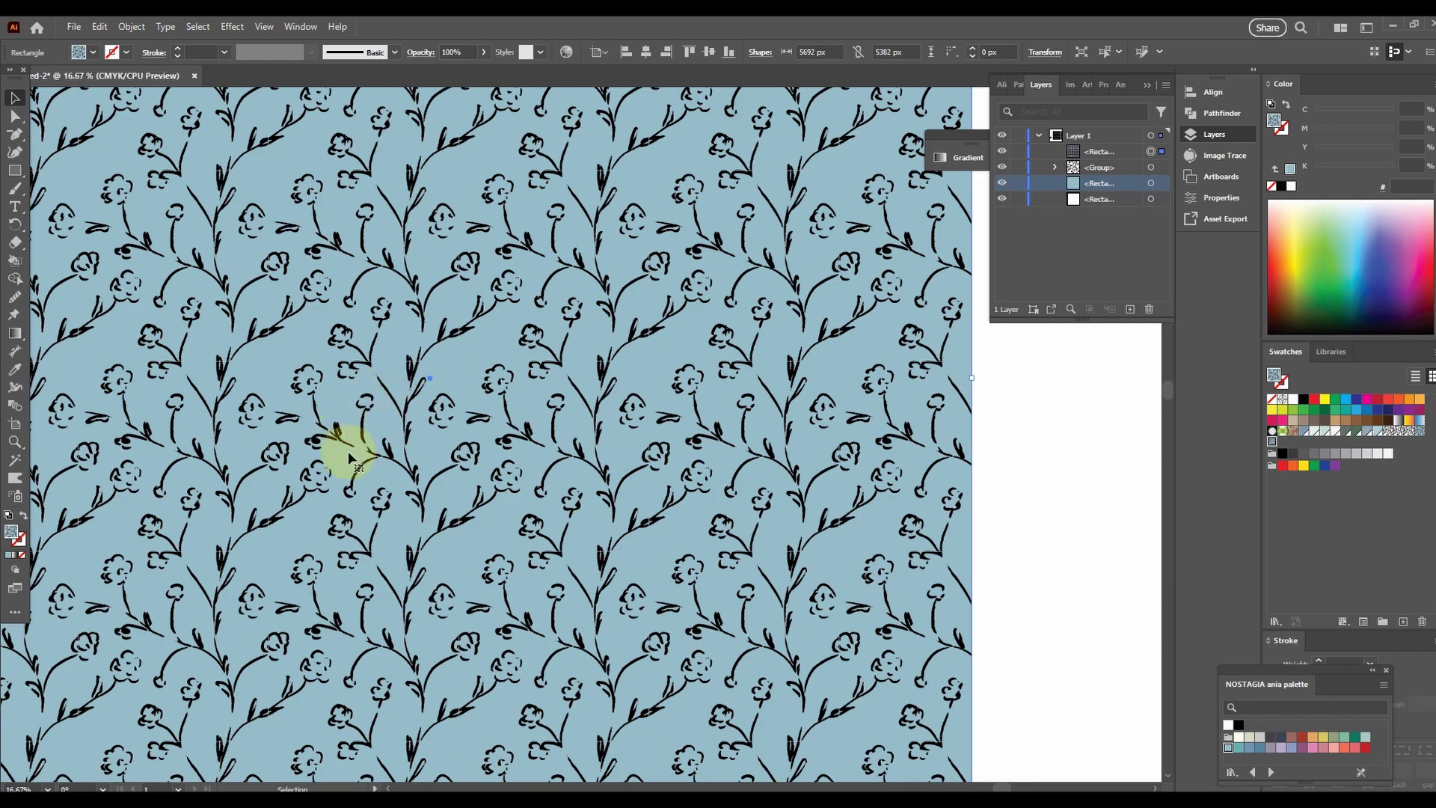
left_click_drag(187, 527, 965, 386)
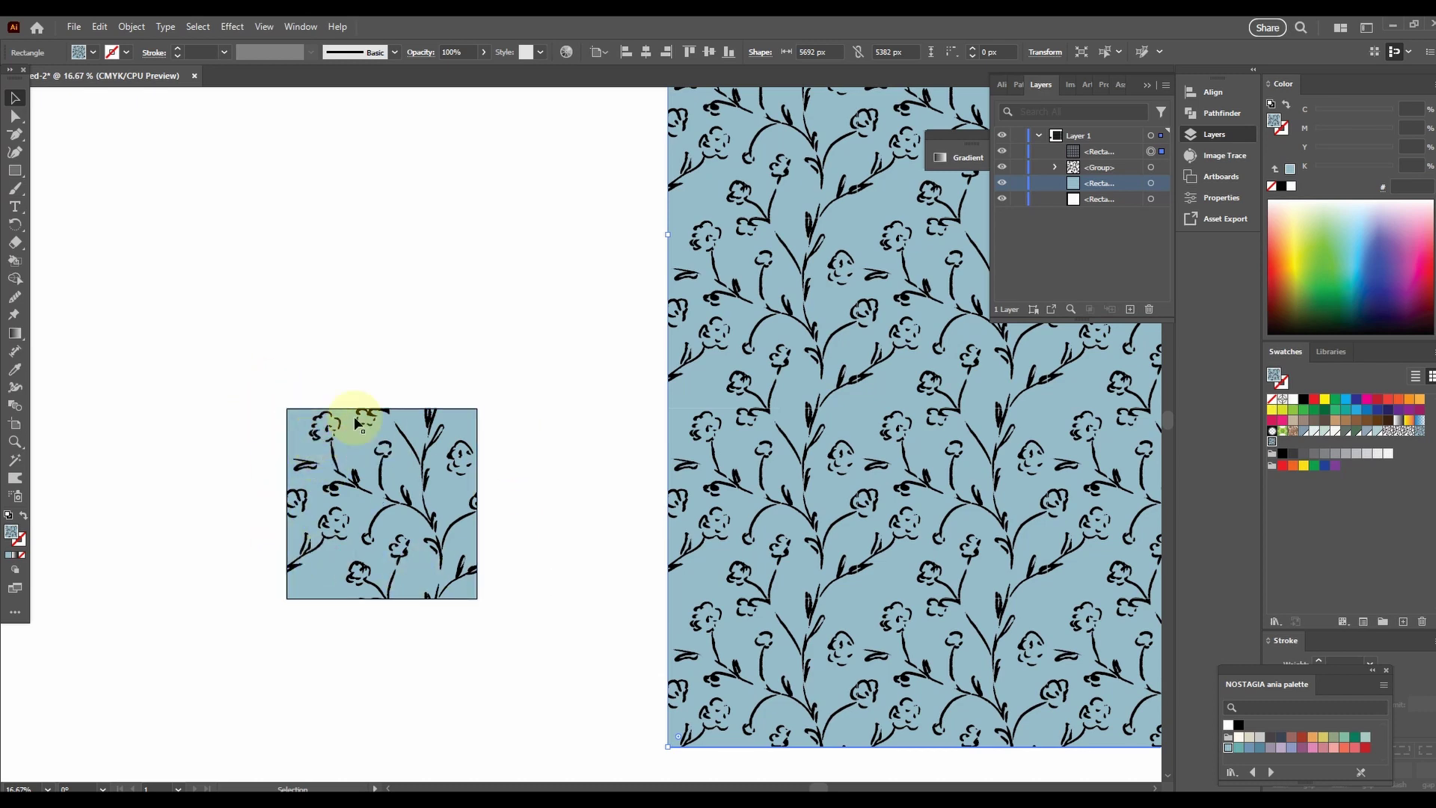
left_click_drag(943, 397, 269, 565)
- Check the joins crossing the branches and flowers at high magnification, and compare them with the zoomed-out view of the pattern
scroll(539, 523, "up", 5)
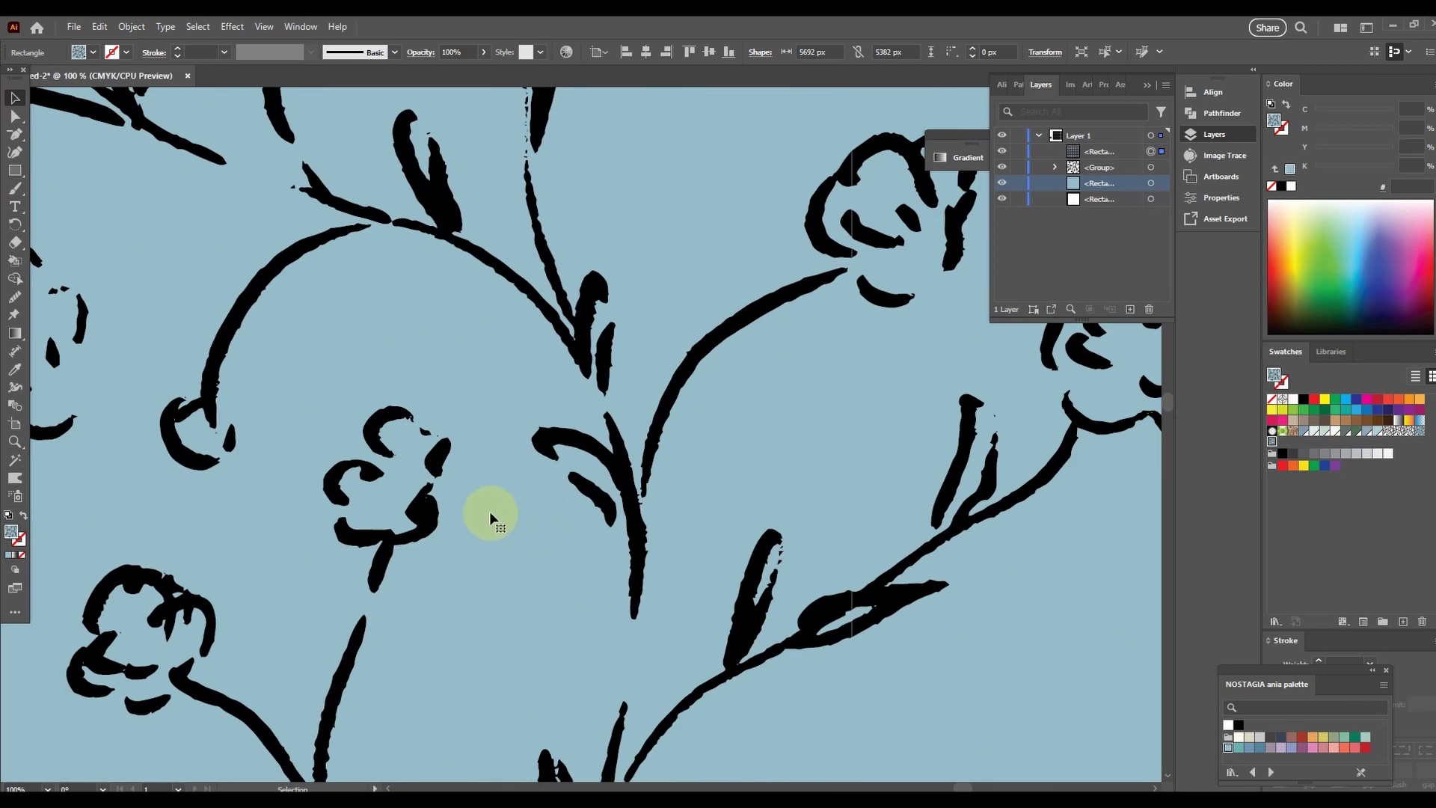
scroll(437, 486, "down", 2)
scroll(599, 657, "up", 5)
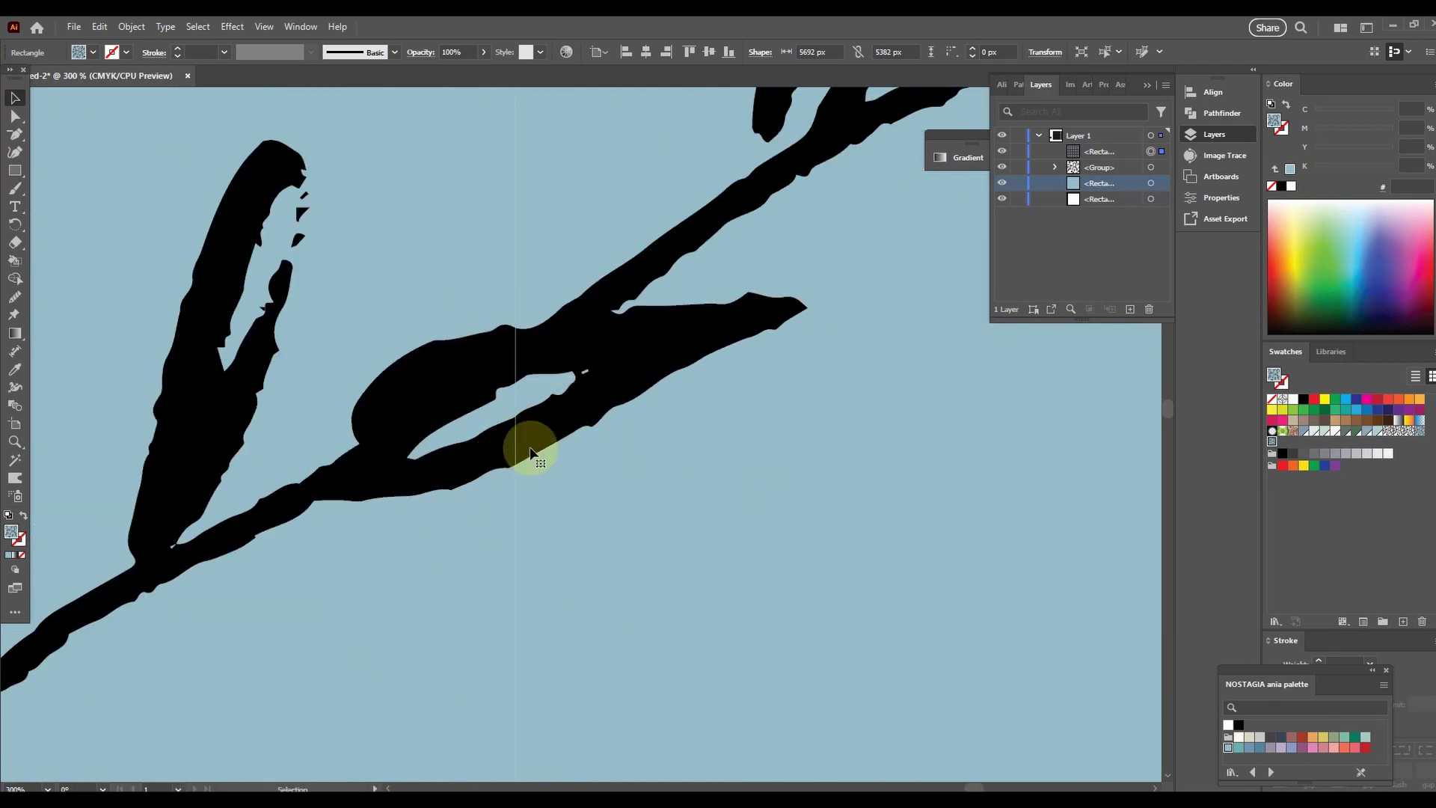
key("space")
left_click_drag(380, 605, 962, 231)
left_click_drag(328, 637, 244, 179)
scroll(450, 284, "down", 4)
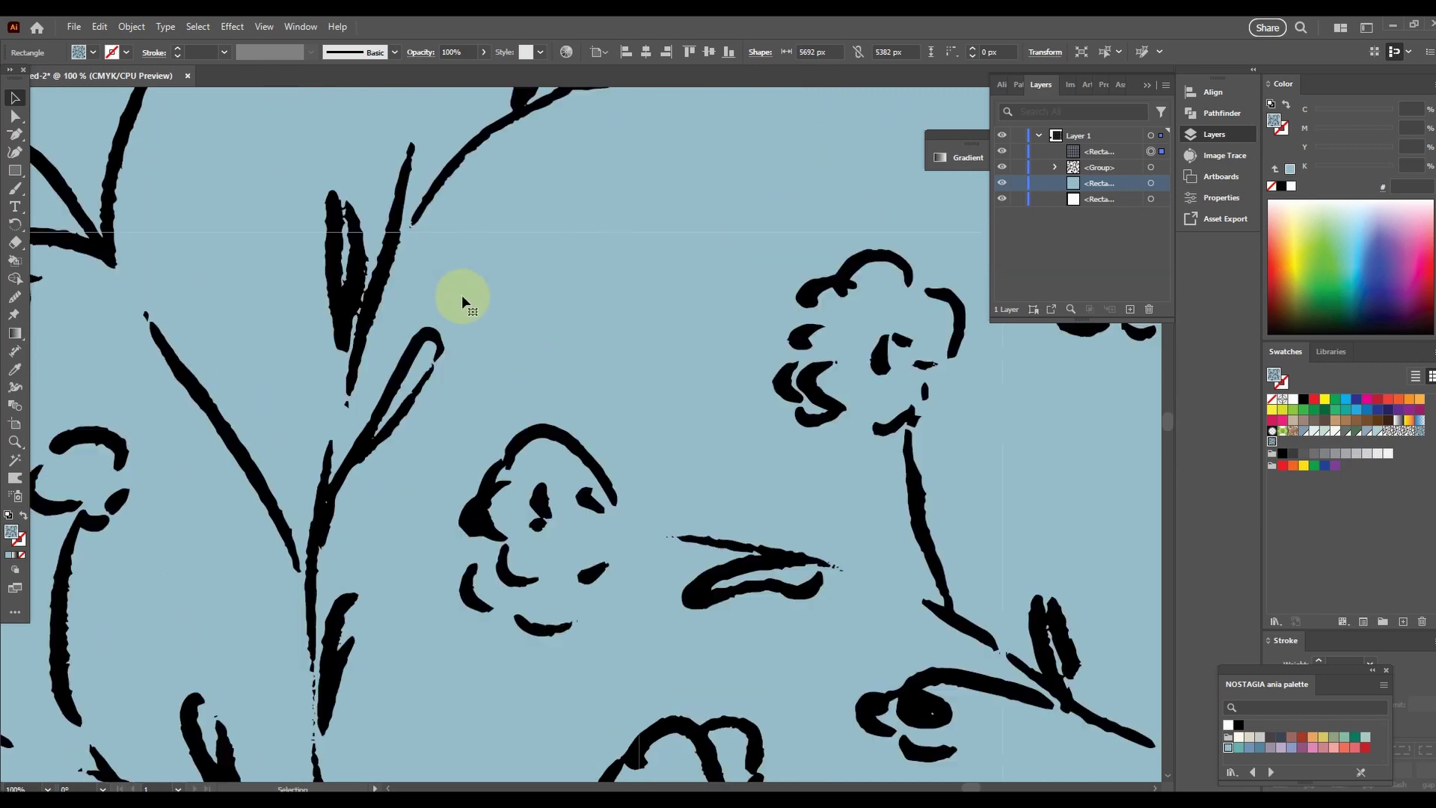
scroll(596, 663, "up", 5)
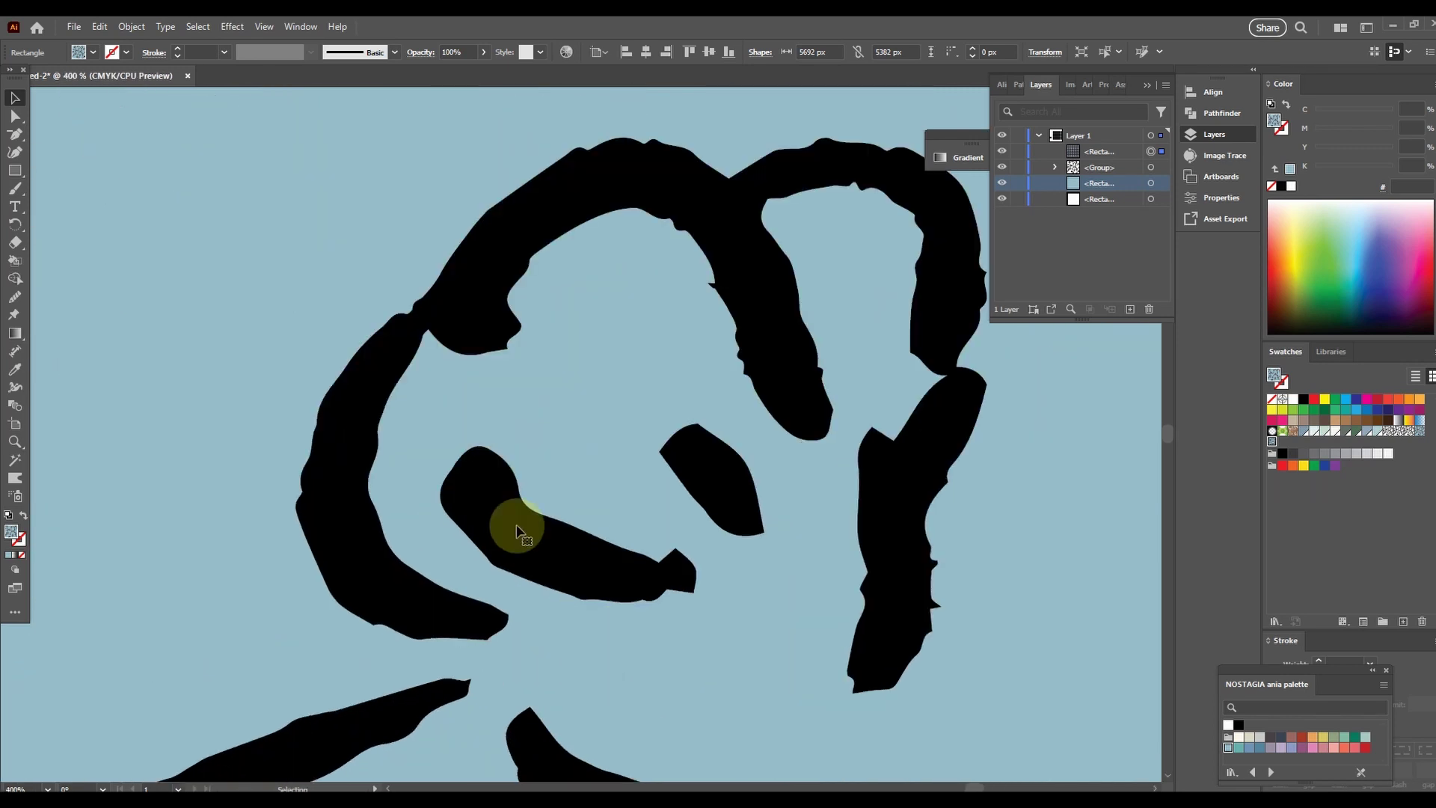
scroll(428, 365, "down", 6)
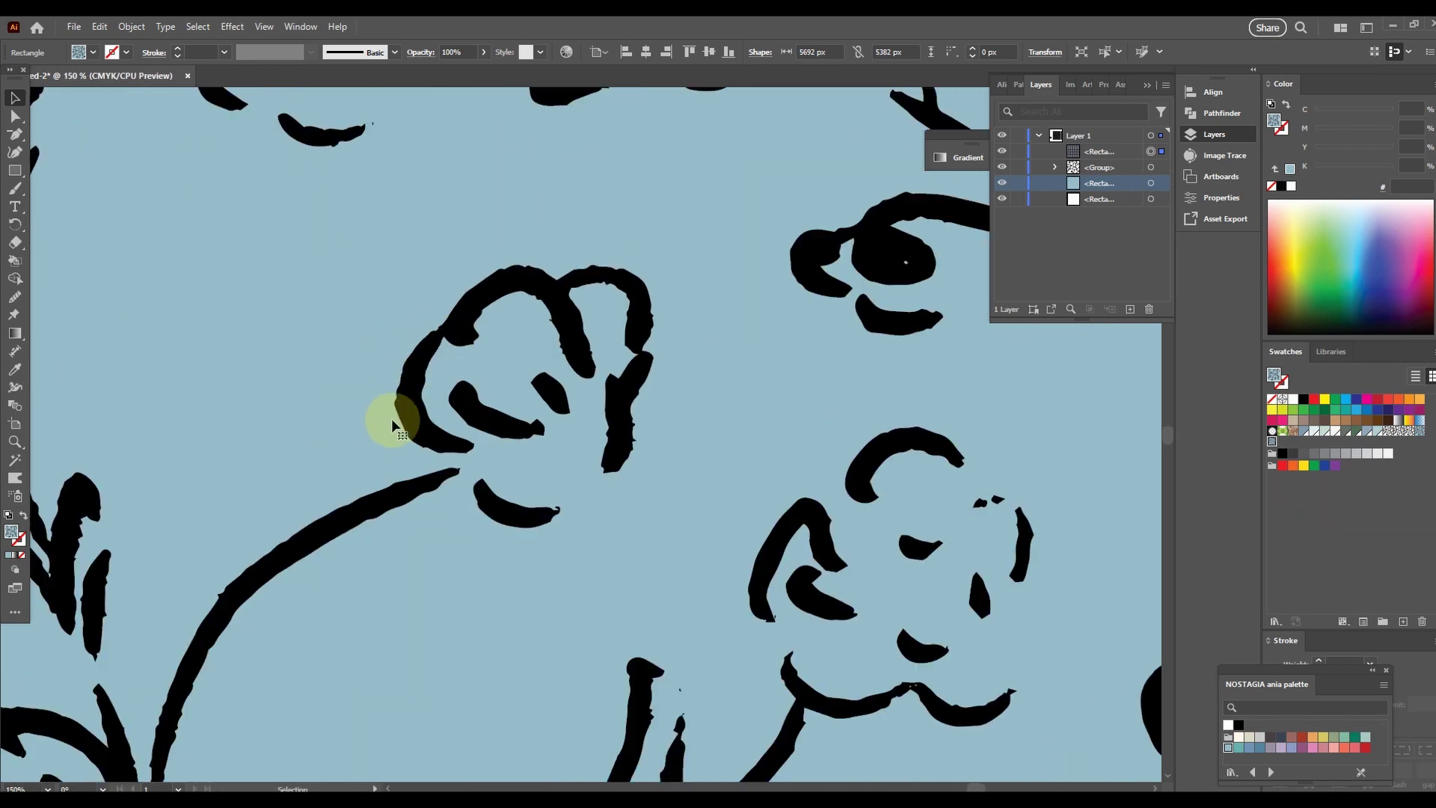
scroll(470, 368, "down", 3)
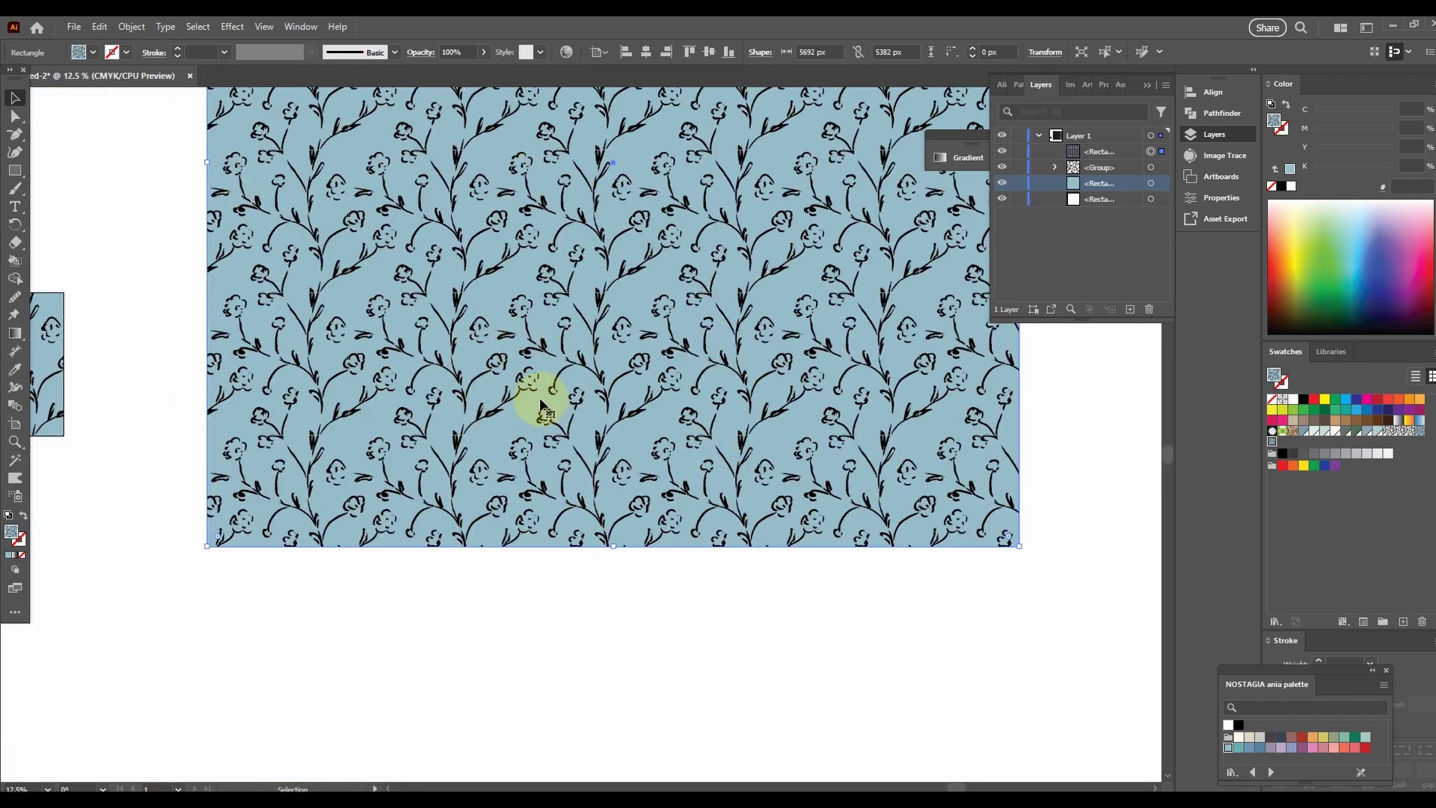
scroll(524, 424, "down", 2)
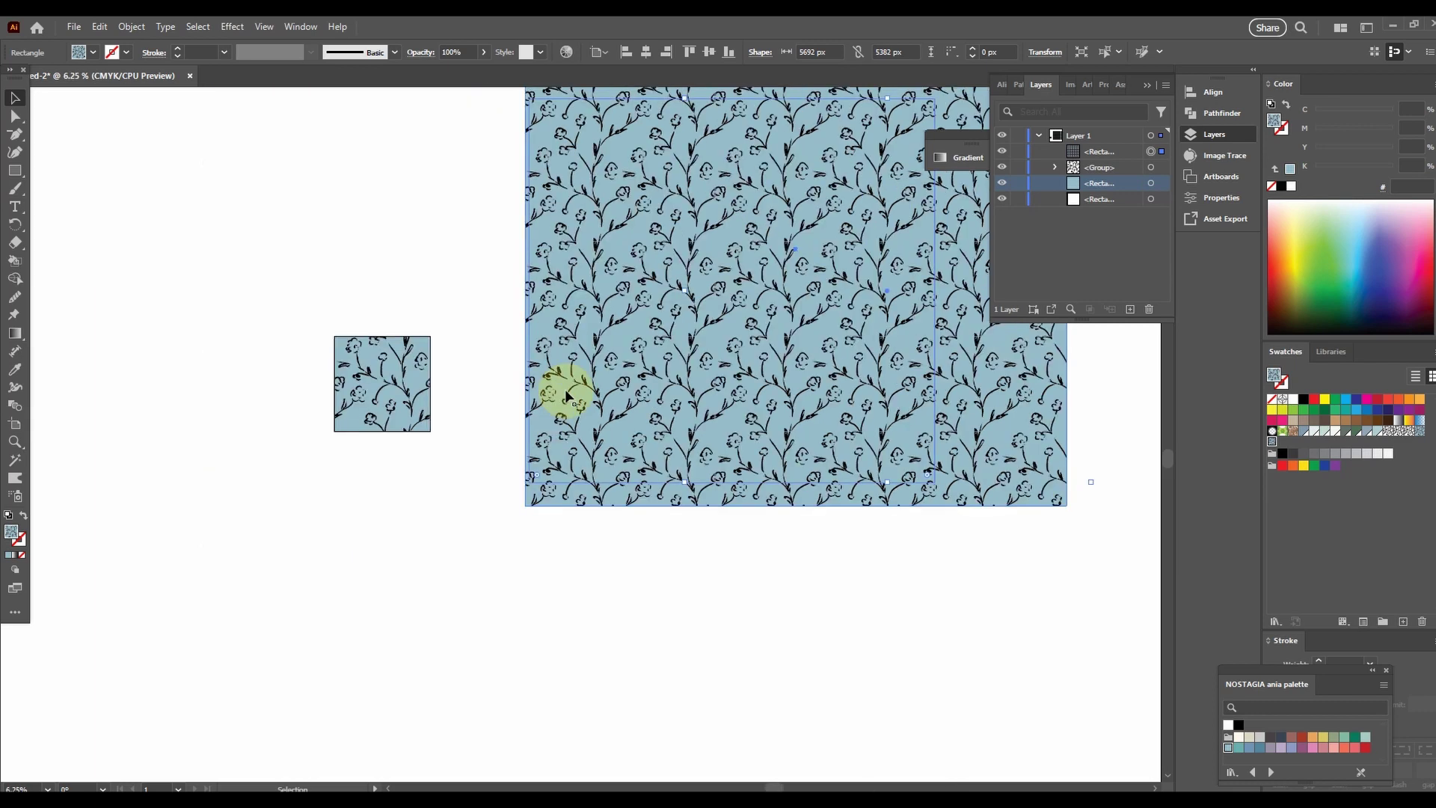
left_click_drag(836, 280, 546, 484)
scroll(640, 428, "up", 2)
scroll(641, 428, "up", 1)
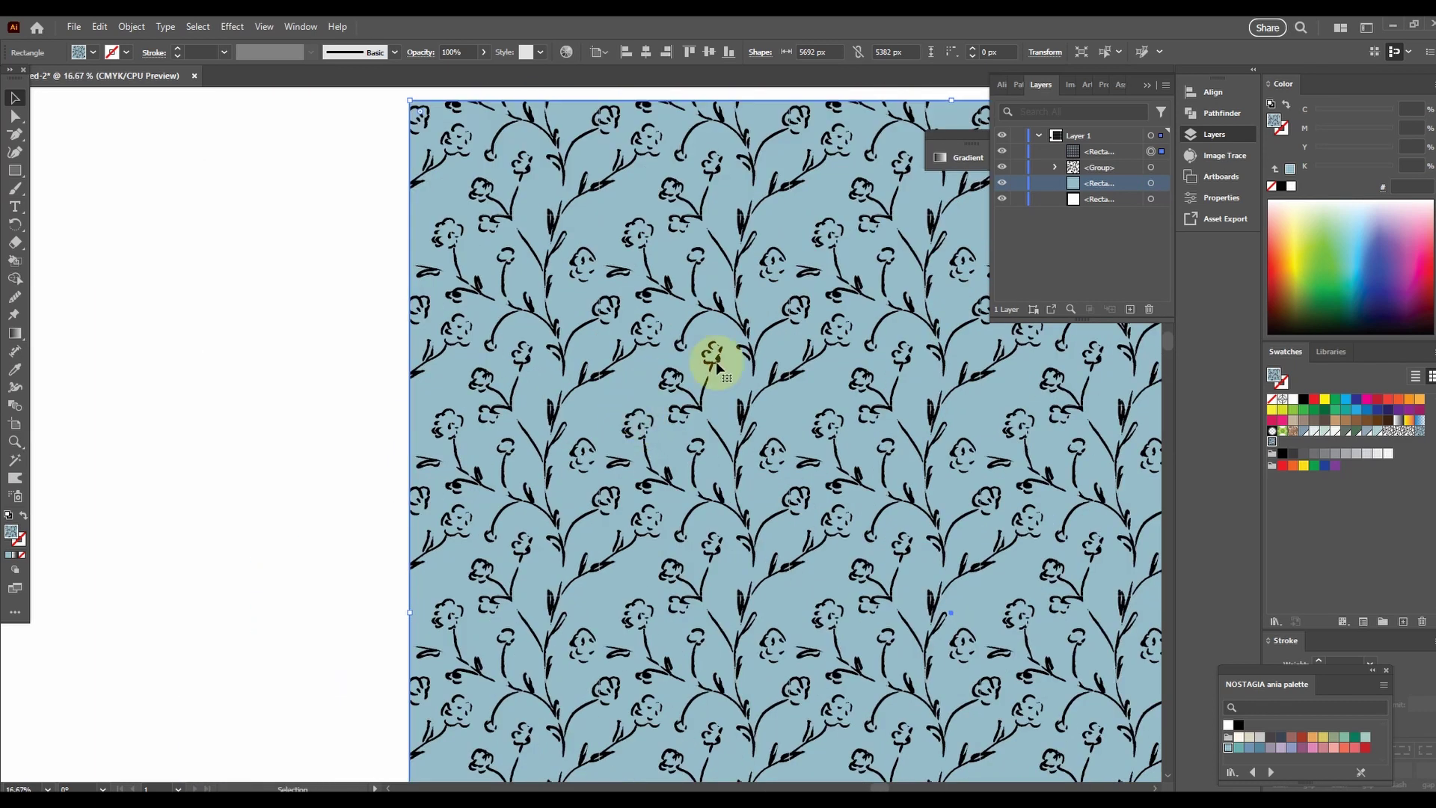
left_click_drag(711, 362, 442, 361)
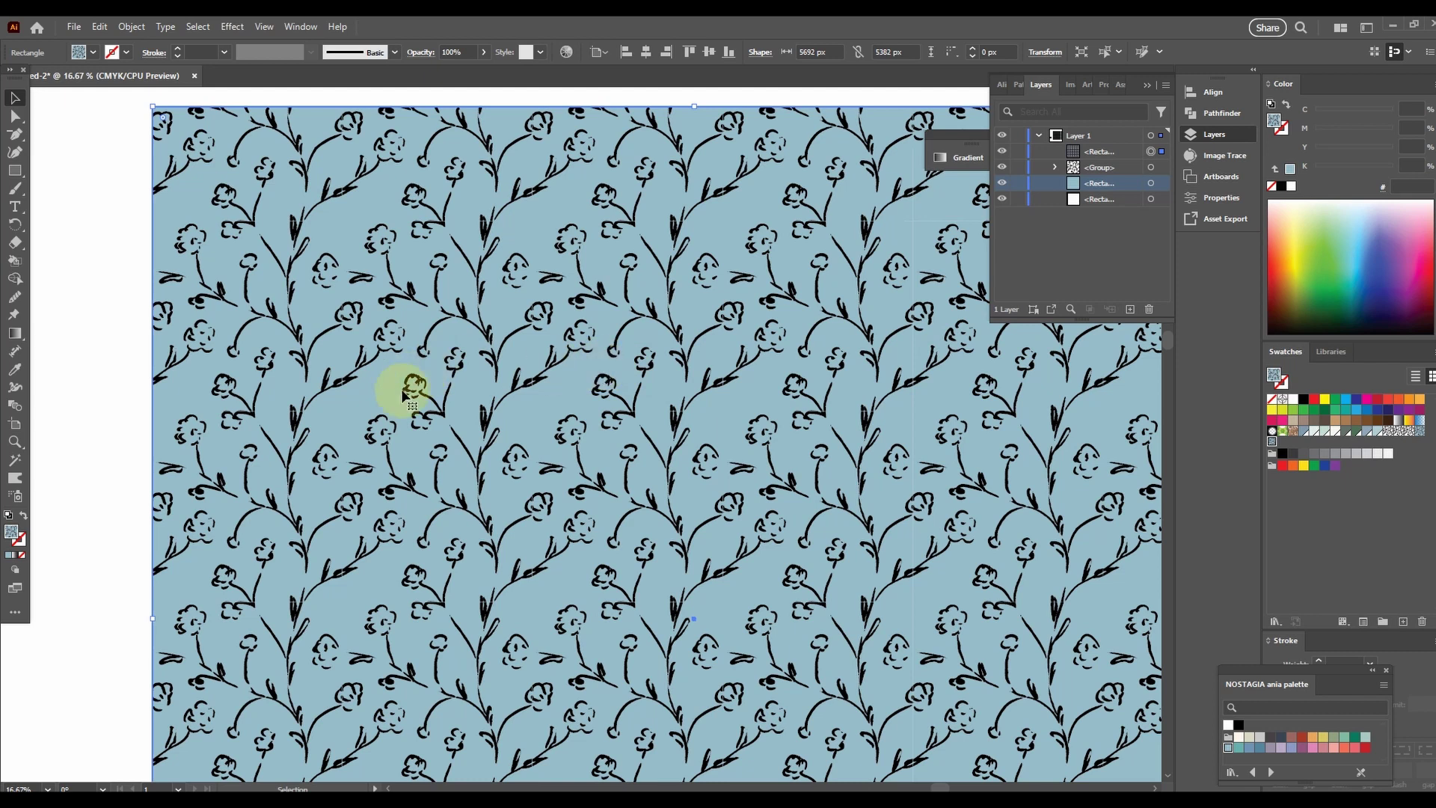